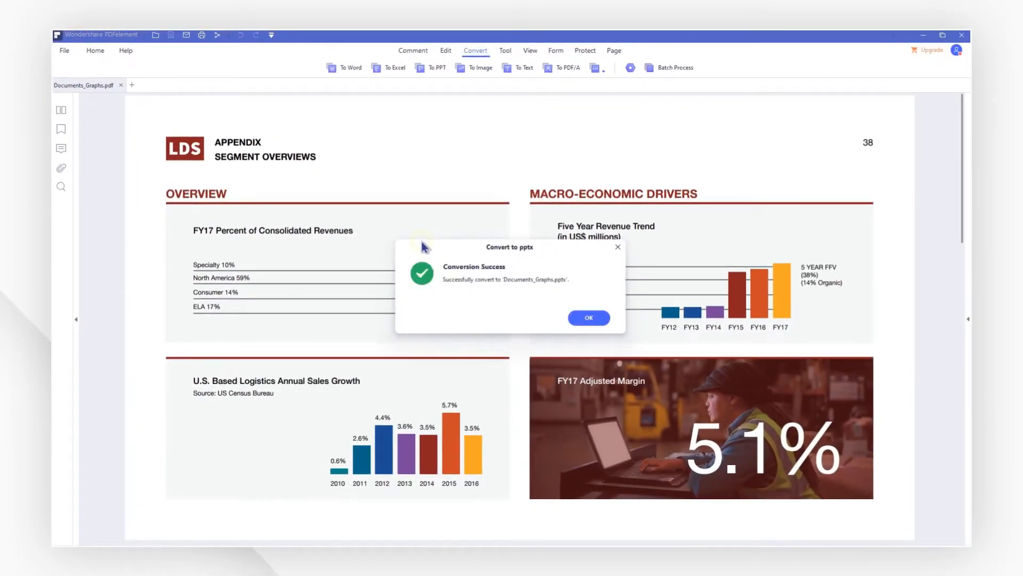
- Dismiss the conversion notice and open the converted Documents_Graphs.pptx presentation from the Desktop folder
left_click(589, 318)
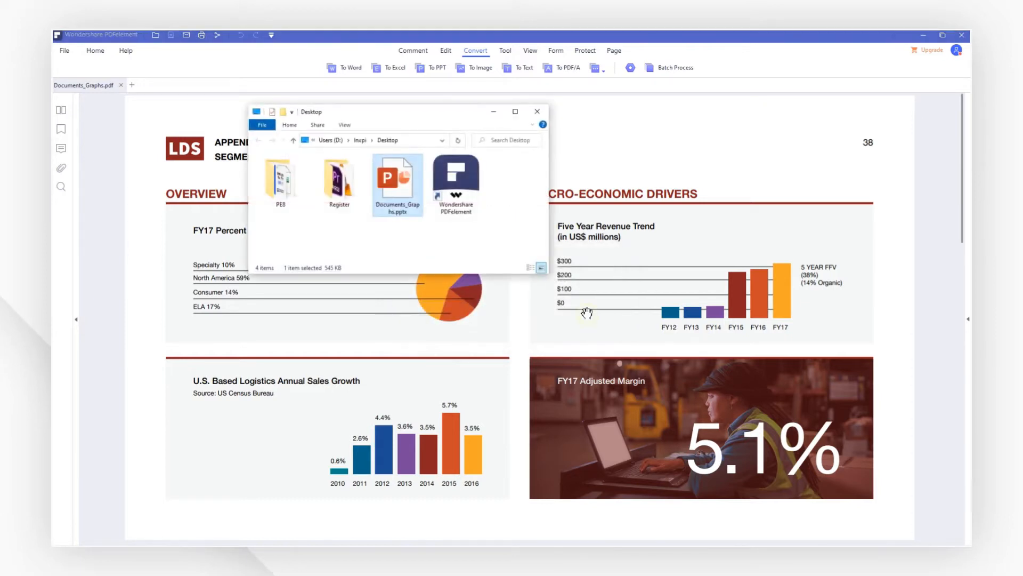
double_click(401, 196)
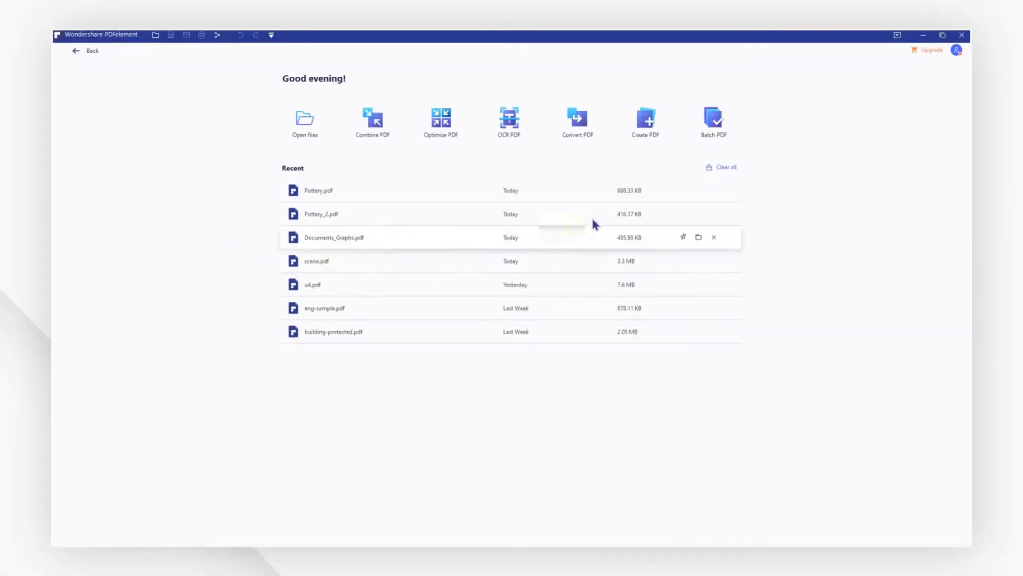
- Create a PDF from the image Pottery_2.png in the Pottery folder and save it as Pottery_2_1.pdf
left_click(664, 130)
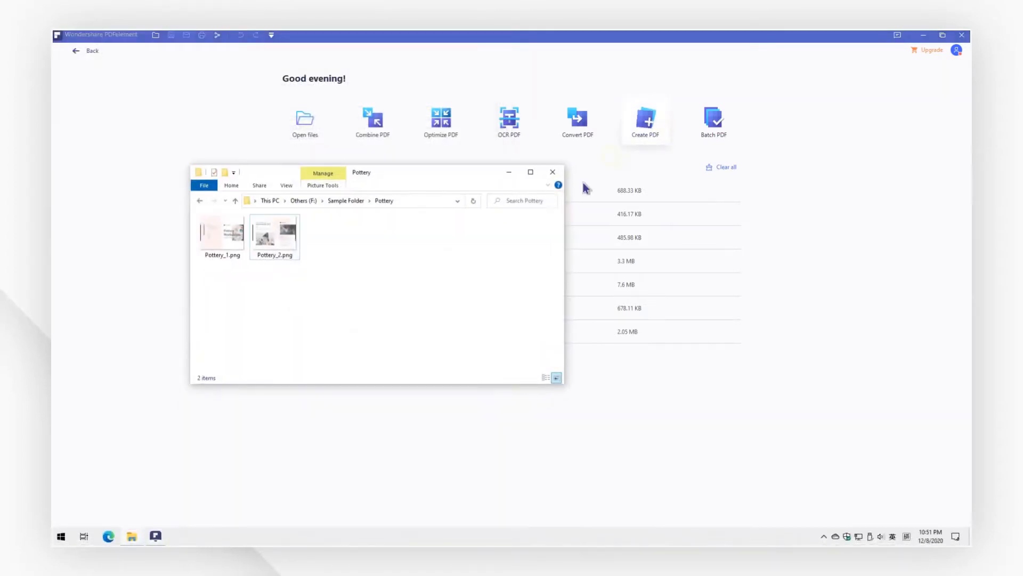
left_click_drag(288, 235, 838, 274)
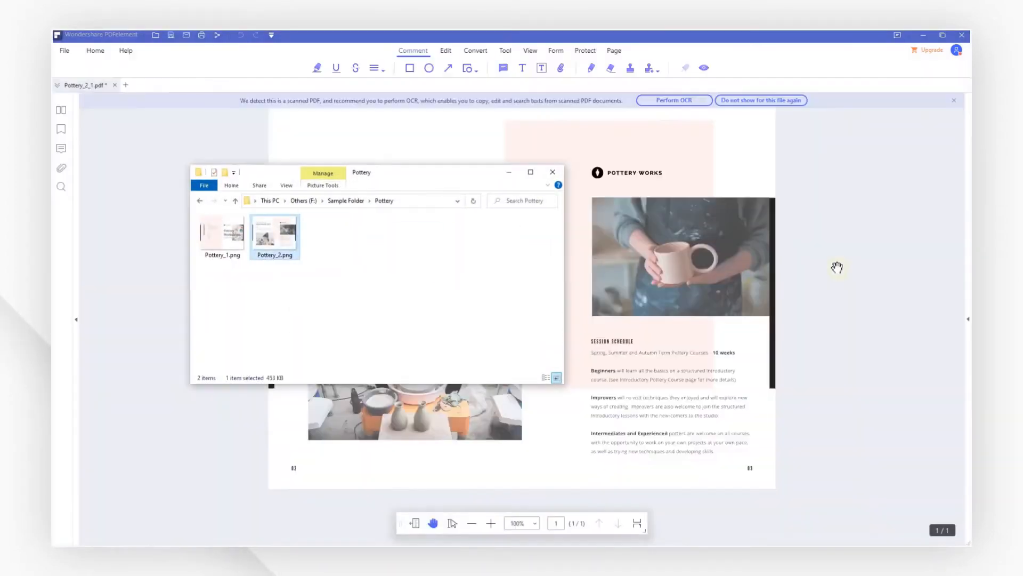
left_click(836, 268)
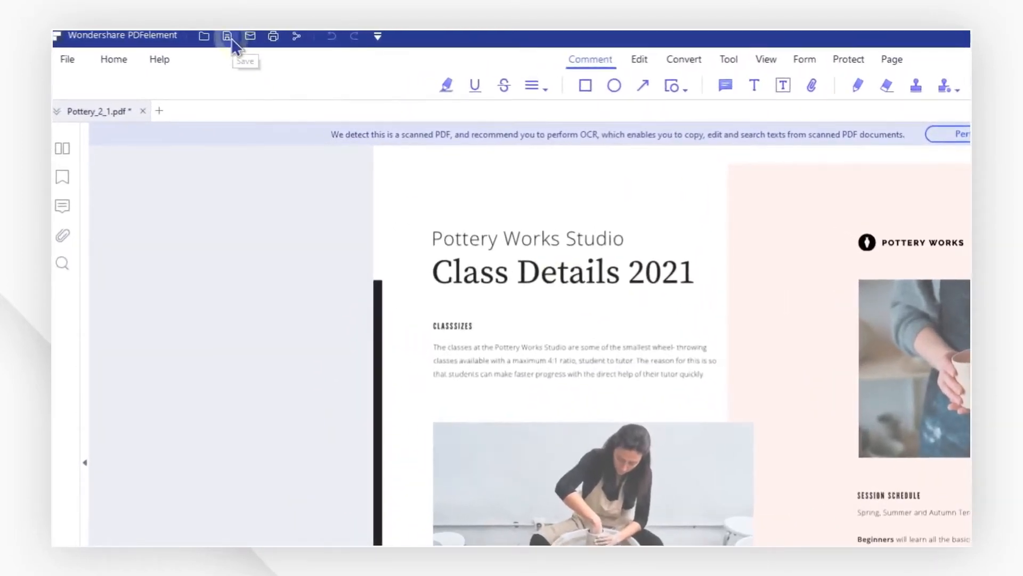
left_click(227, 37)
left_click(589, 343)
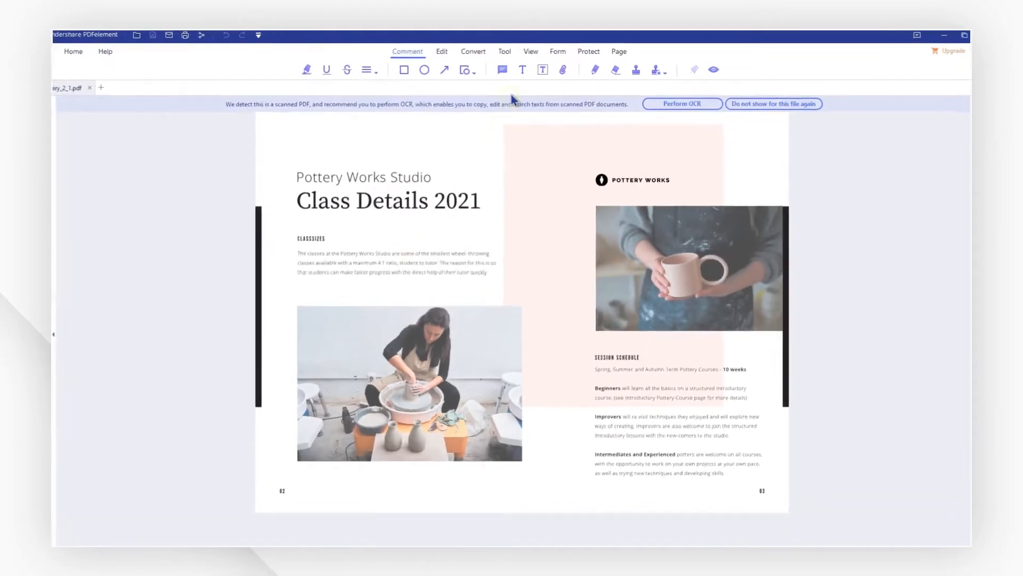
- Run OCR on the current page of the pottery PDF, scanning to editable text with only English as the document language
left_click(505, 50)
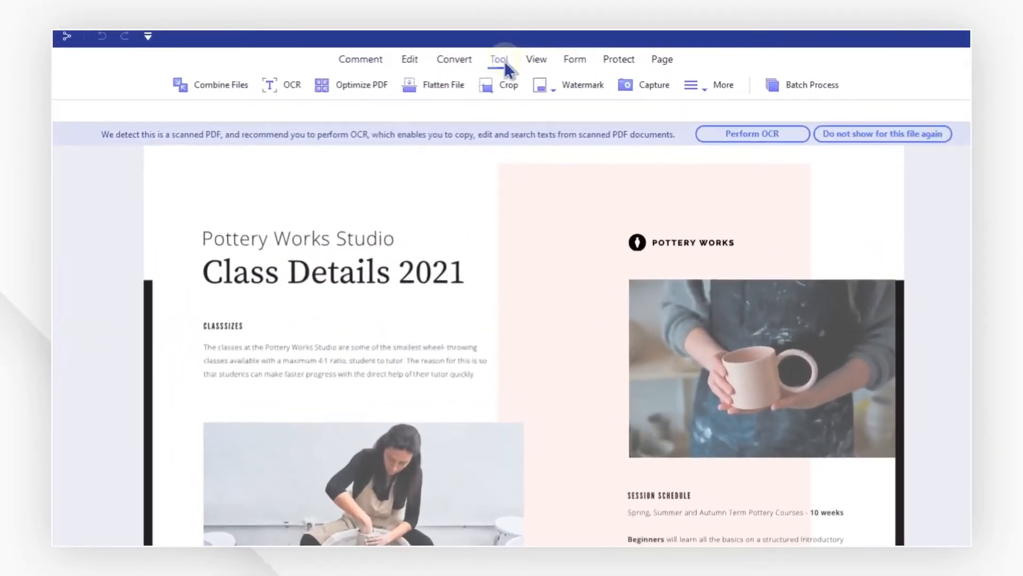
left_click(290, 88)
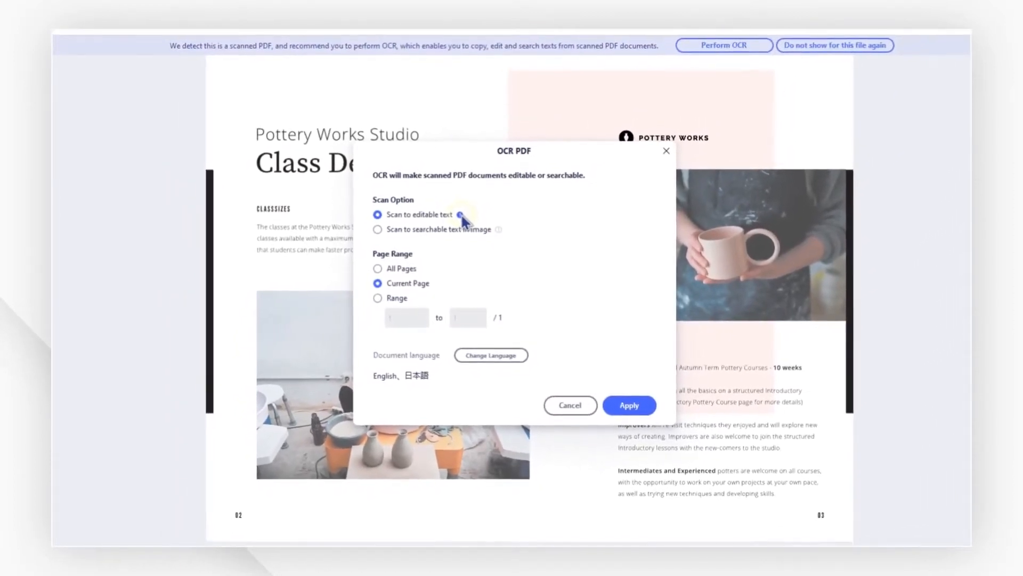
left_click(491, 355)
left_click(462, 384)
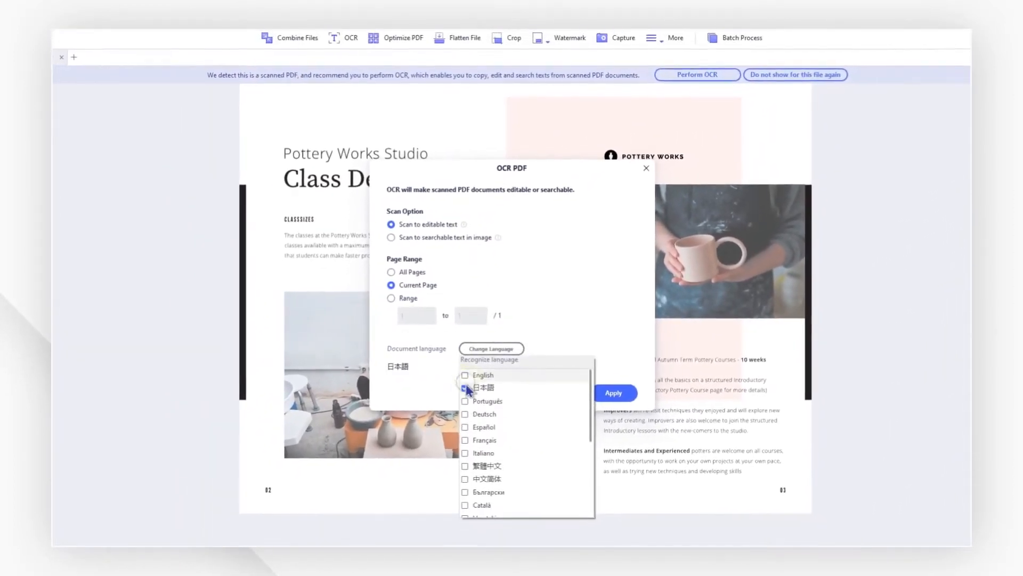
left_click(464, 375)
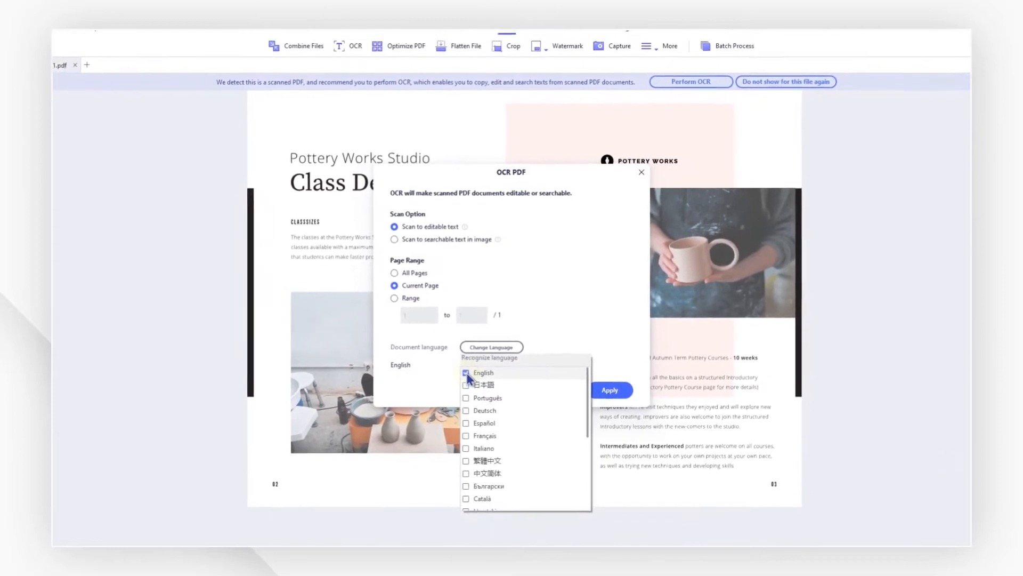
left_click(490, 349)
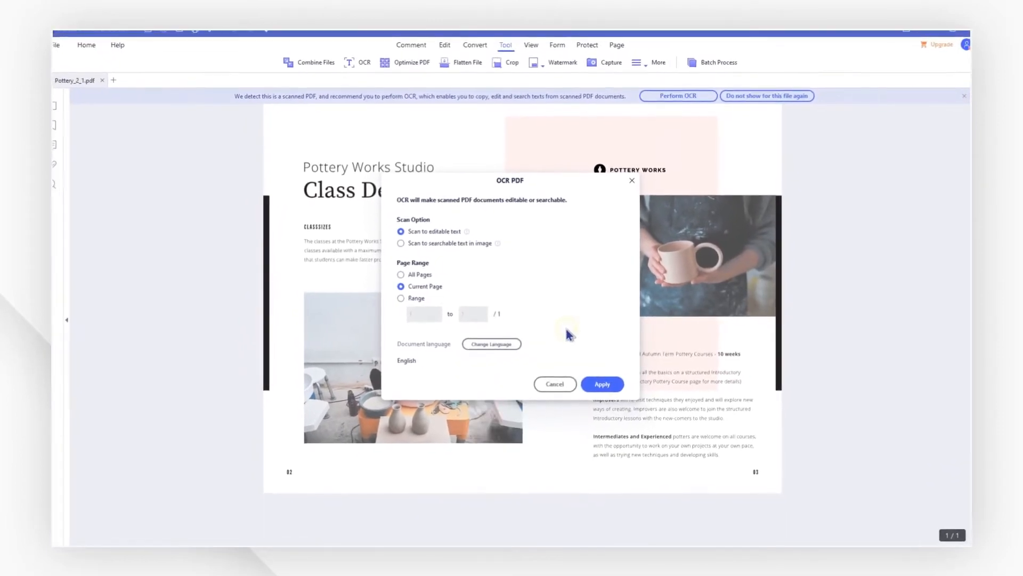
left_click(600, 383)
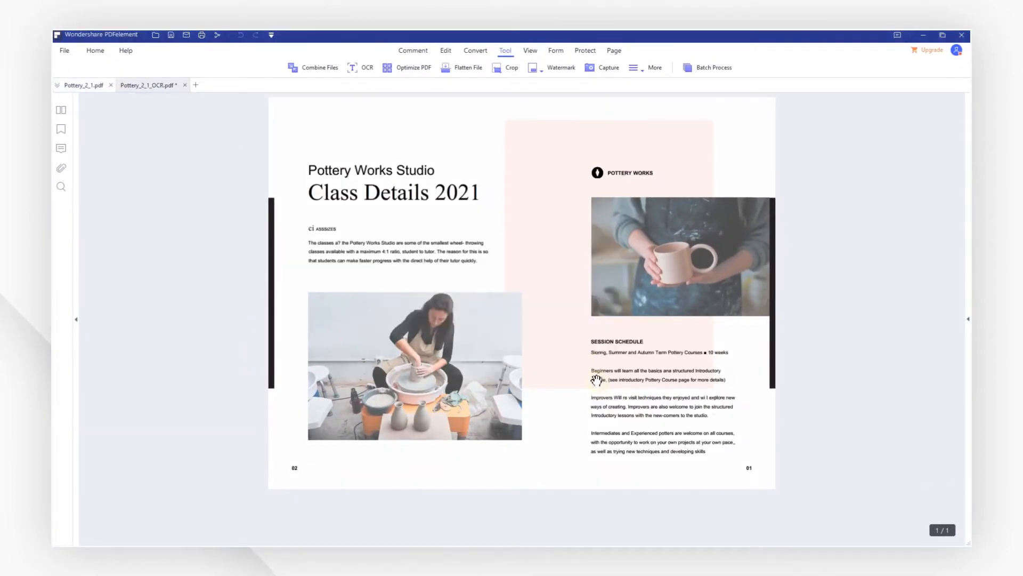
- Switch the recognized pottery document to editing mode and save it as Pottery_2_1_OCR.pdf in Sample Folder
left_click(447, 50)
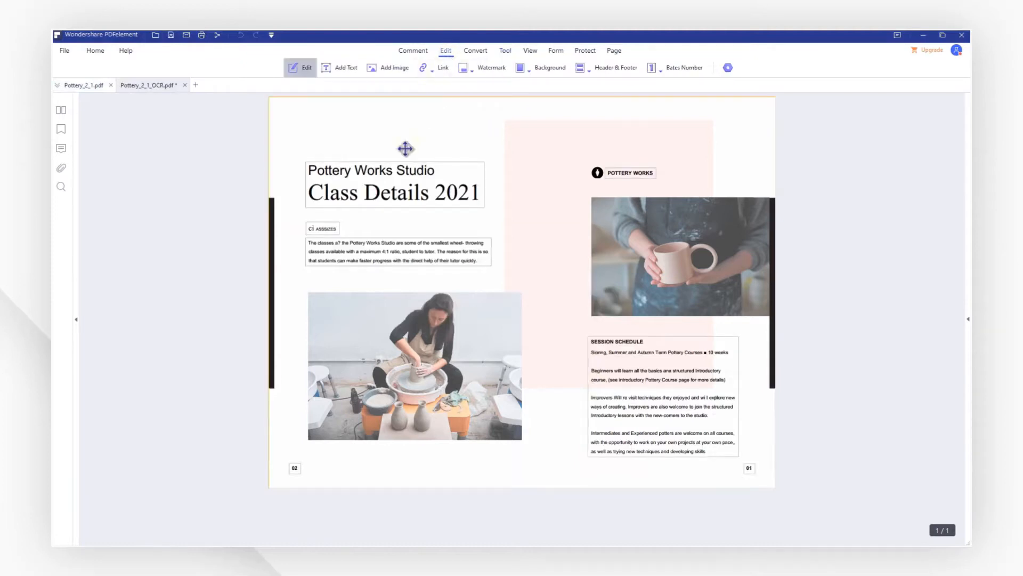
left_click(392, 180)
left_click(415, 132)
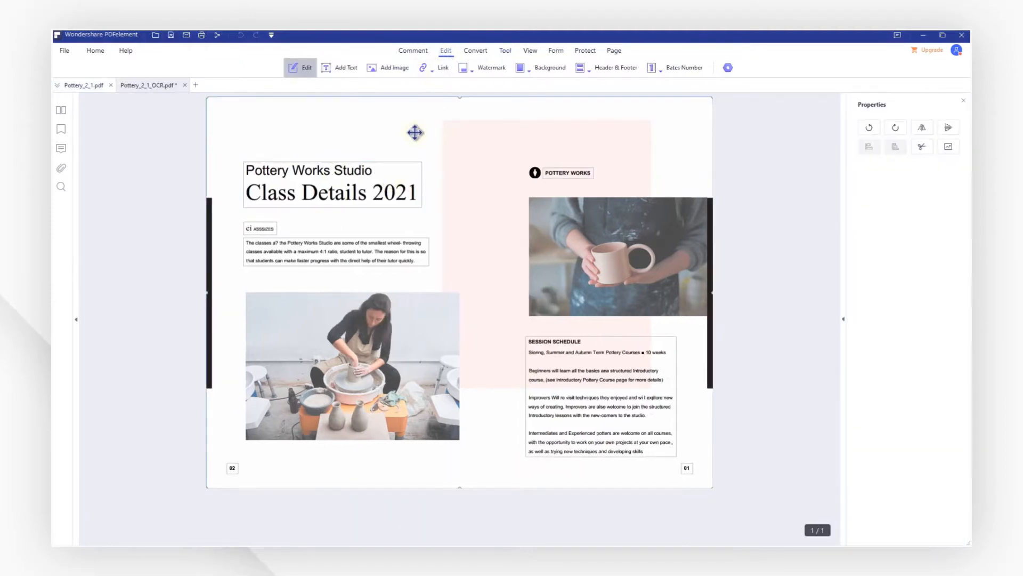
left_click(172, 36)
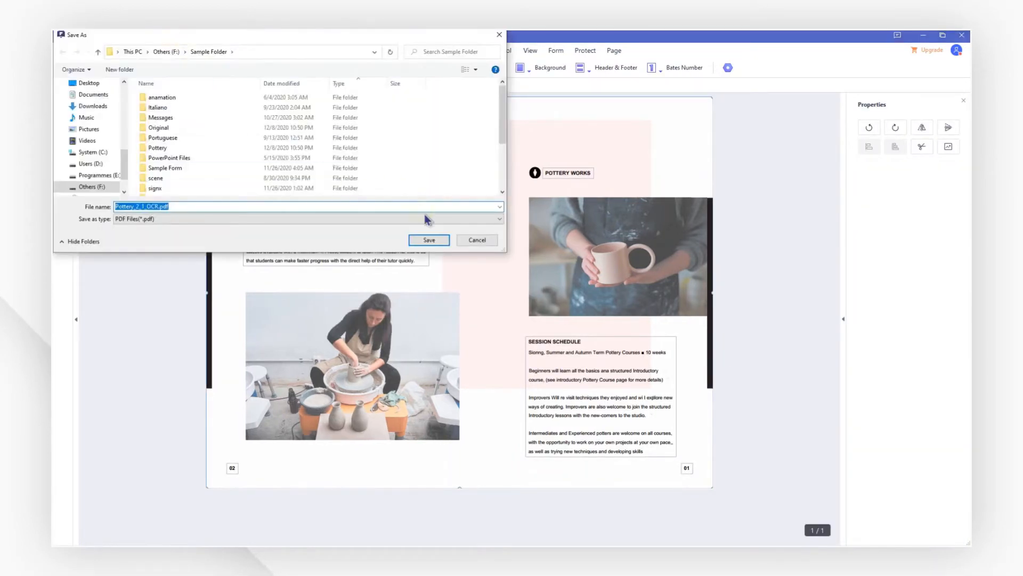
left_click(441, 239)
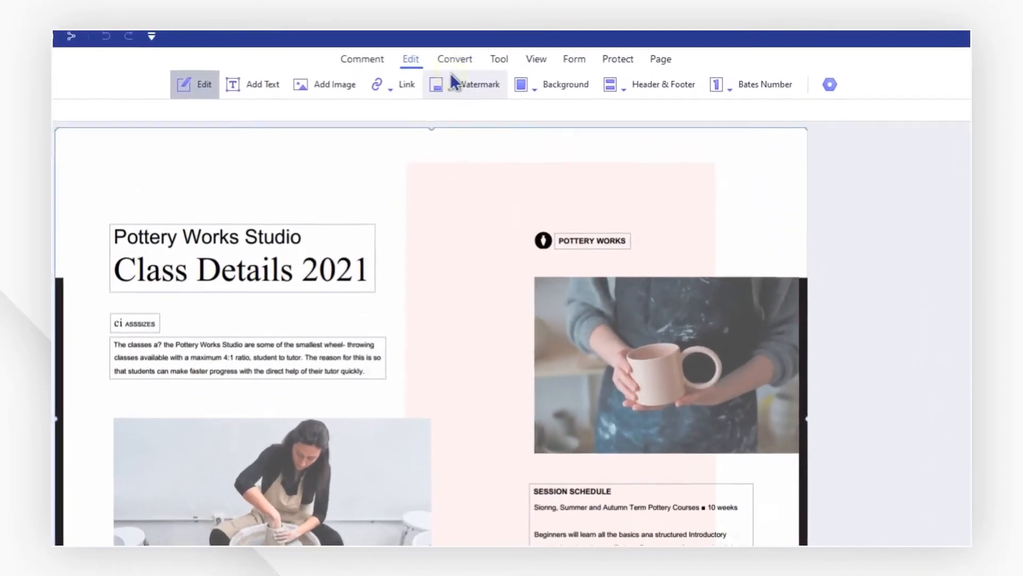
- Convert the recognized pottery PDF to text as Pottery_2_1_OCR.txt in Sample Folder and open the resulting file
left_click(475, 52)
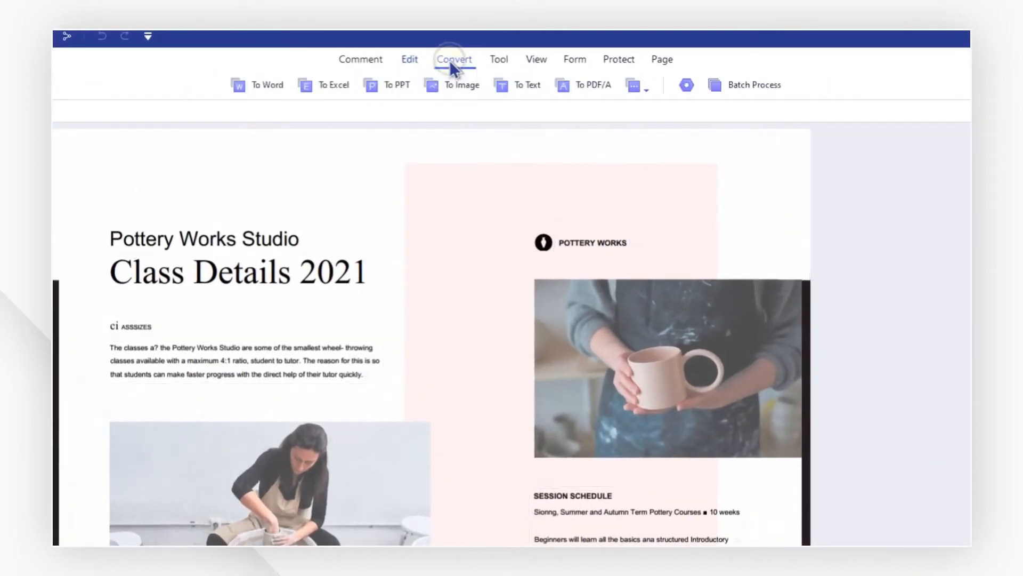
left_click(516, 96)
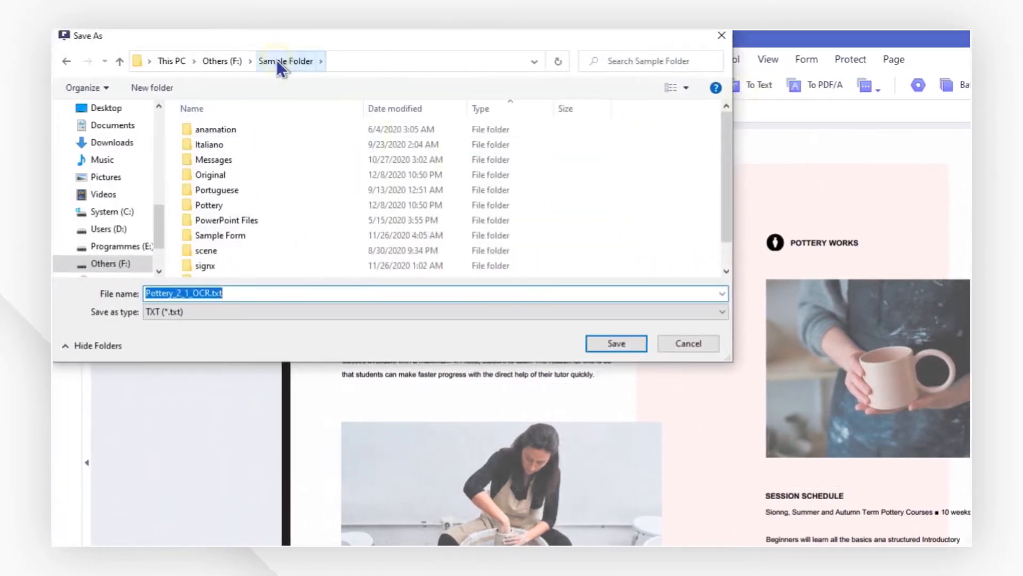
left_click(613, 345)
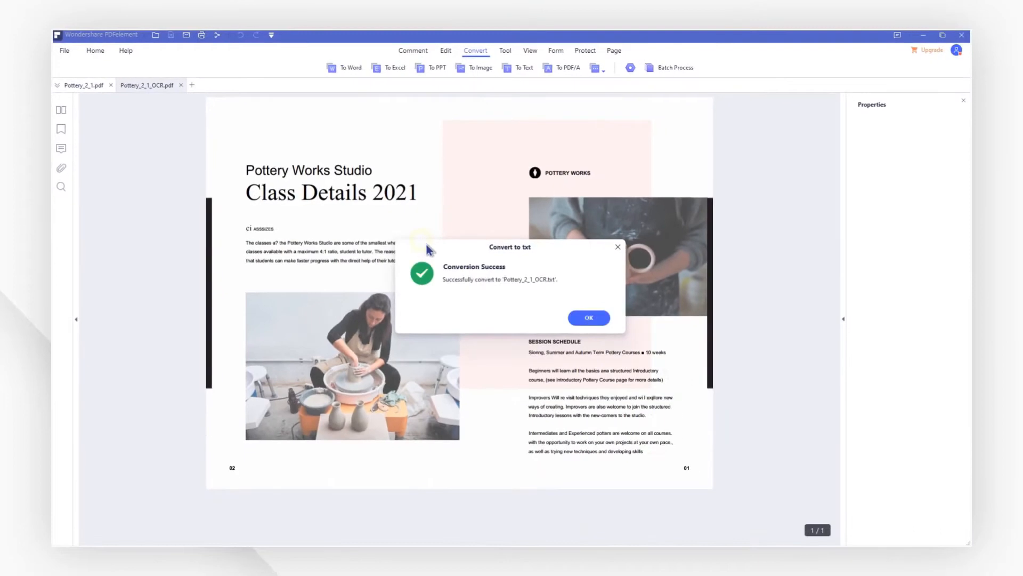
left_click(581, 321)
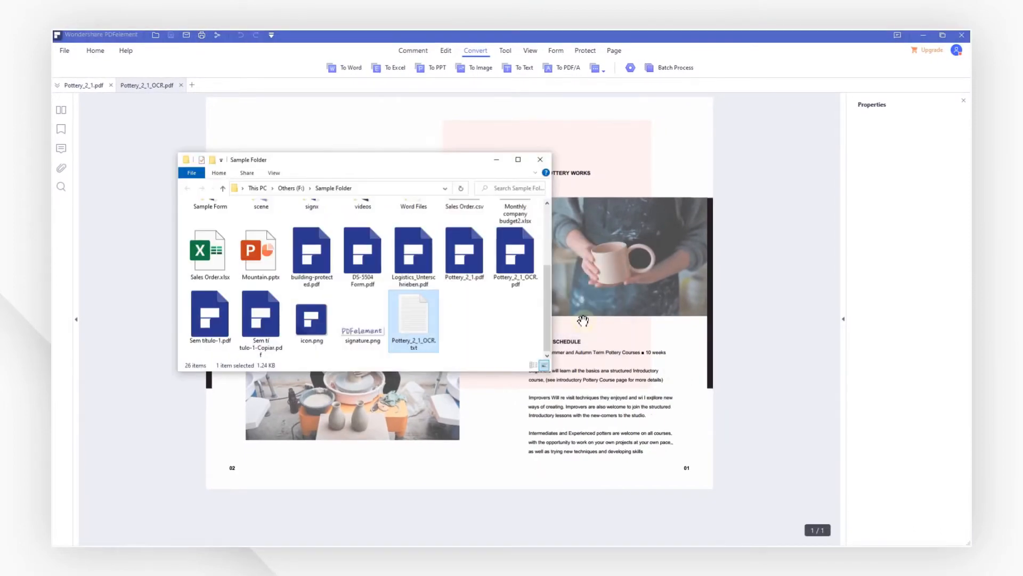
double_click(406, 326)
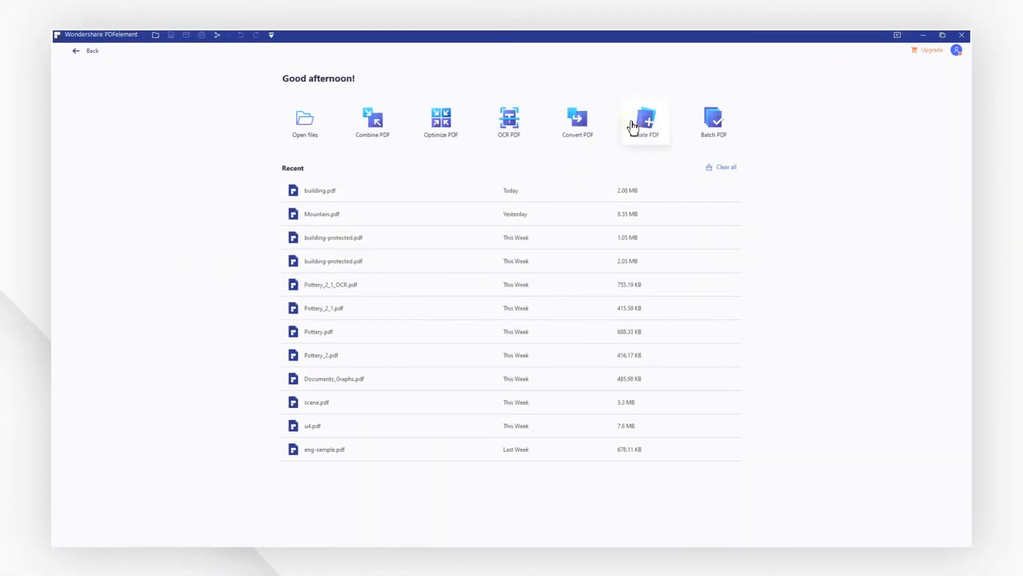
- Create a PDF from the image building_2.jpg in the building folder
left_click(633, 127)
key("Escape")
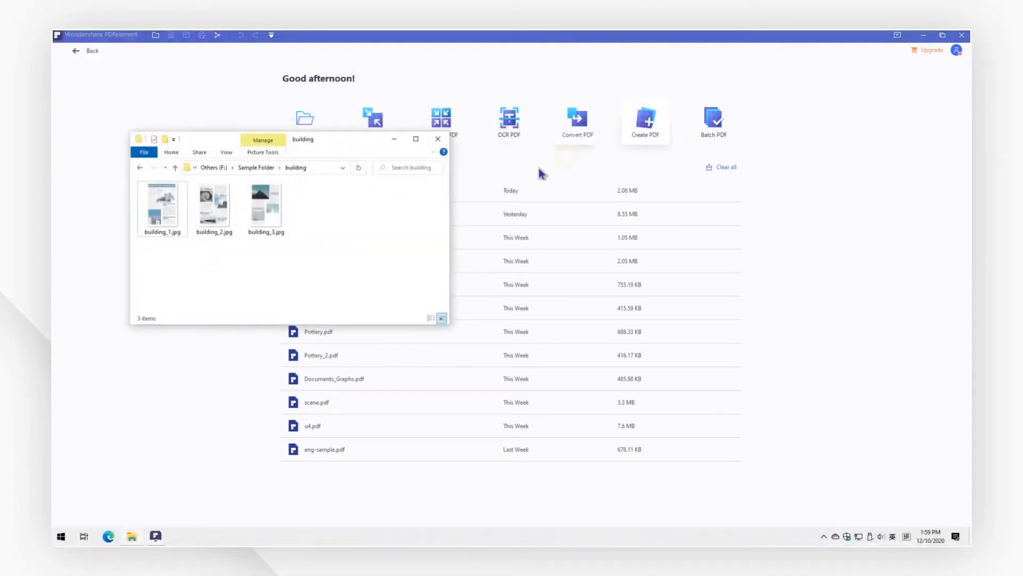
left_click(169, 224)
left_click_drag(214, 207, 762, 252)
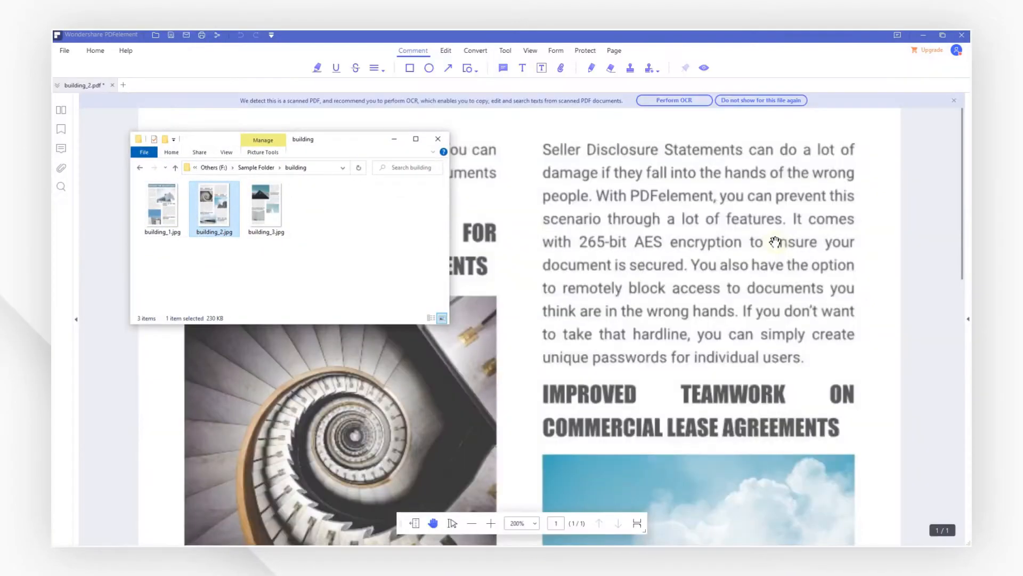
left_click(775, 243)
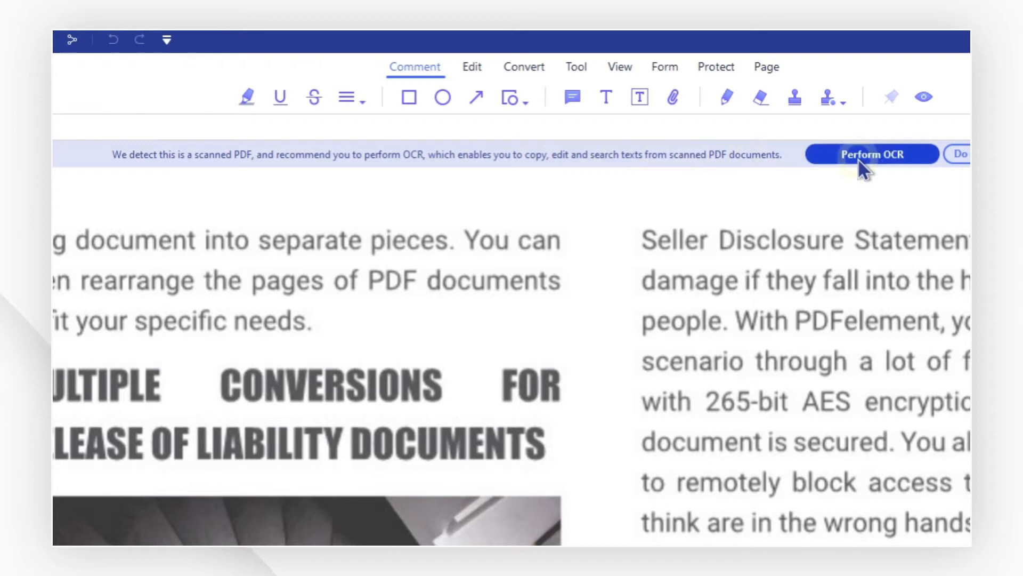
- Run OCR on the current page of the building PDF, scanning to editable text with English as the document language
left_click(814, 156)
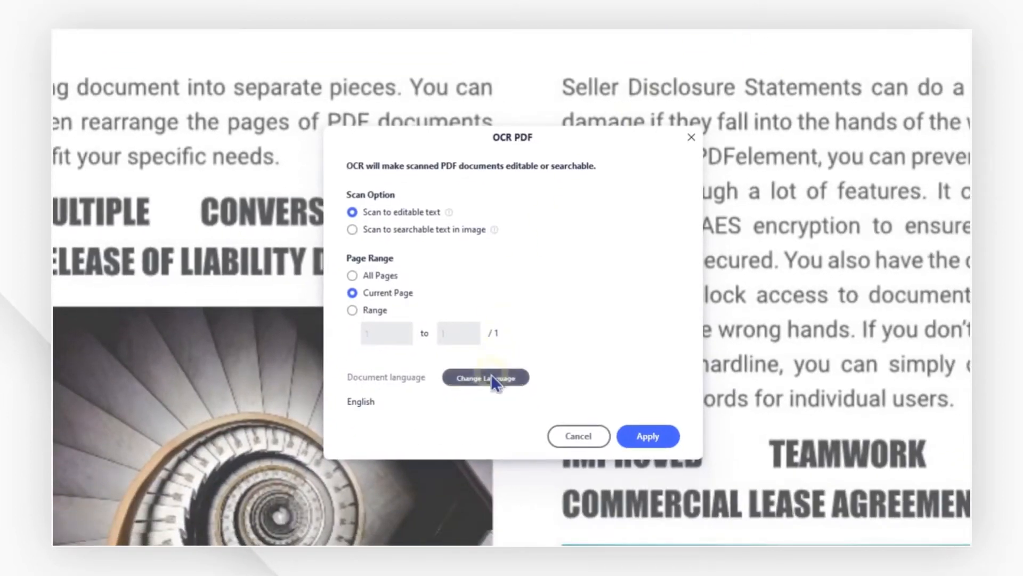
left_click(491, 375)
left_click(451, 412)
left_click(453, 414)
left_click(609, 347)
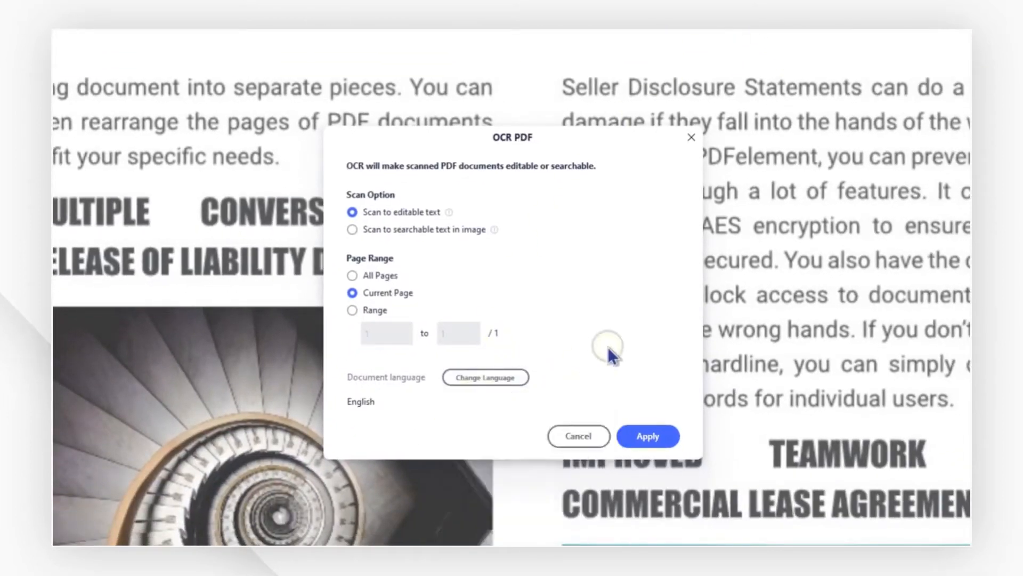
left_click(649, 438)
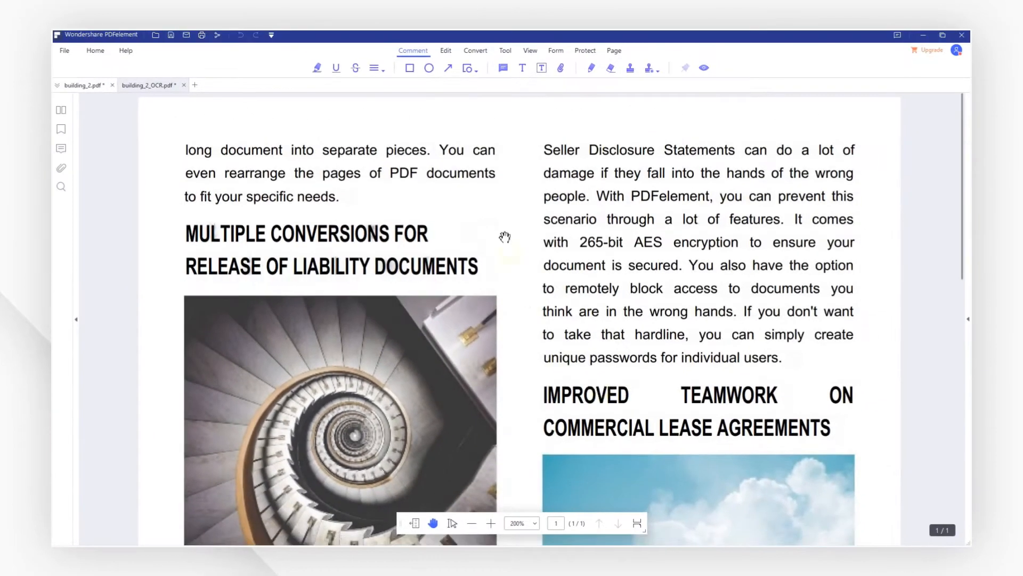
- Add the word "editable" after "to fit your specific needs." in the recognized building document
left_click(446, 50)
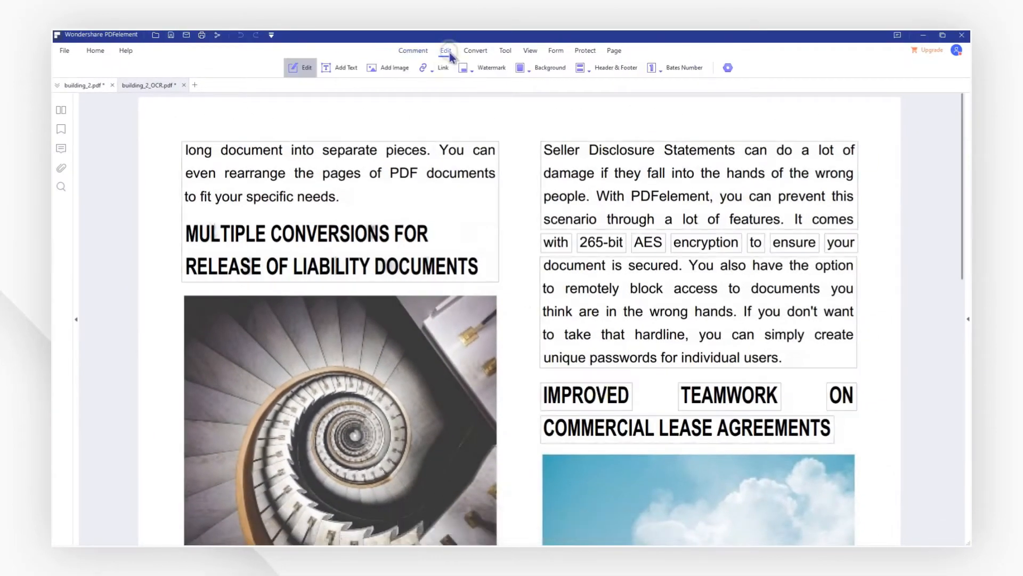
left_click(401, 168)
left_click(395, 195)
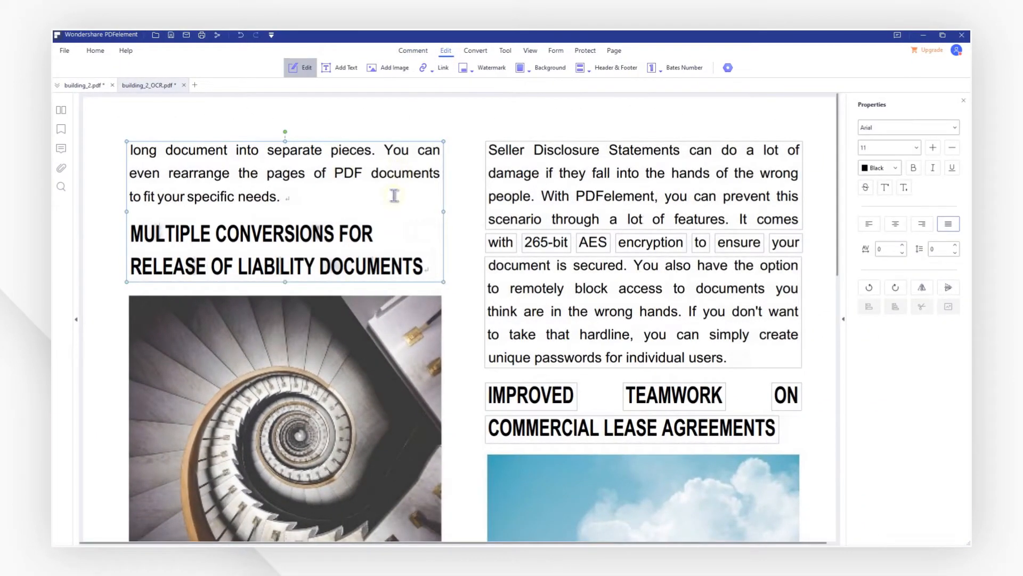
type("editable")
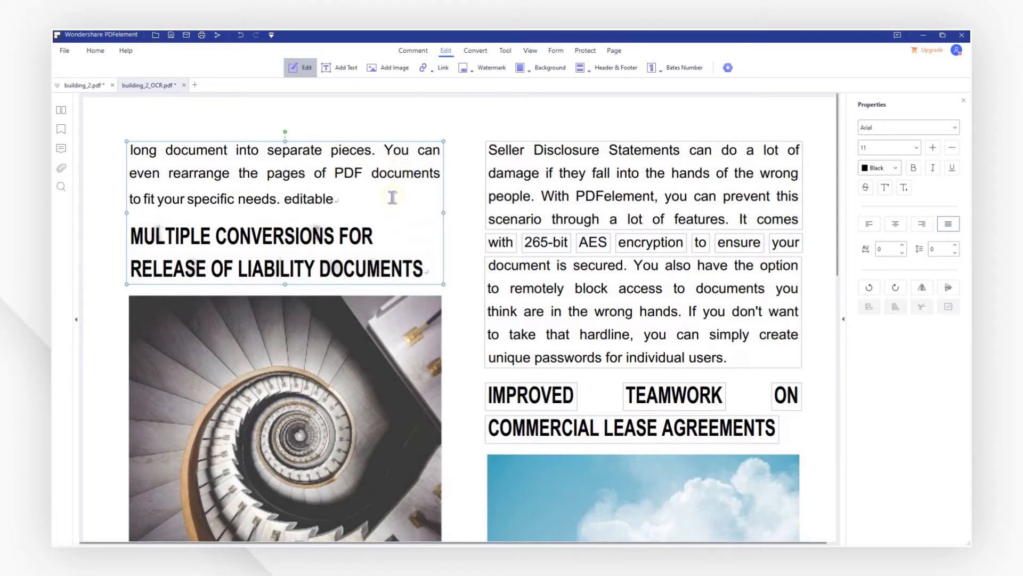
left_click(58, 51)
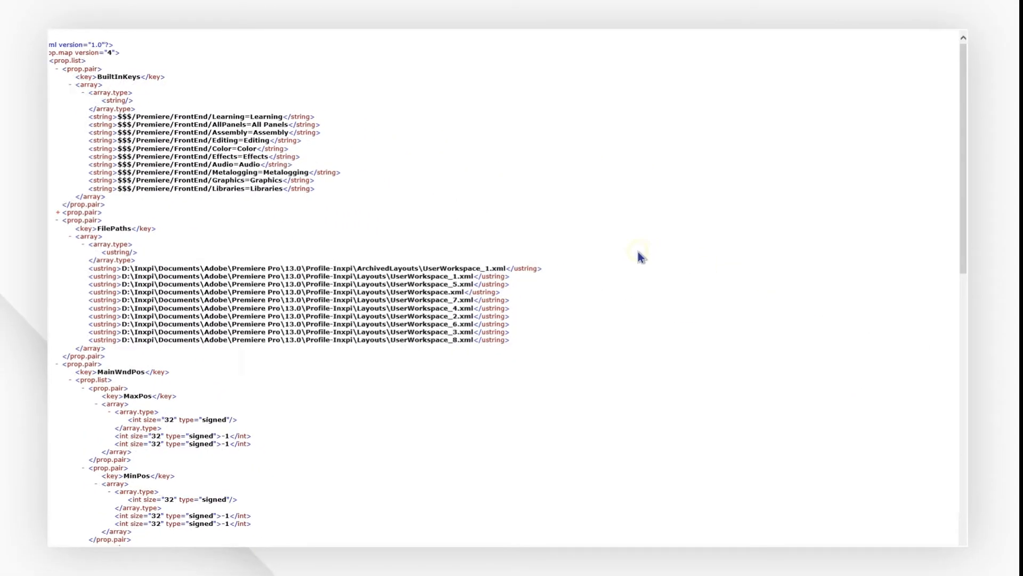
- Print the XML file displayed in Internet Explorer to a PDF
mouse_move(894, 34)
left_click(860, 42)
mouse_move(832, 63)
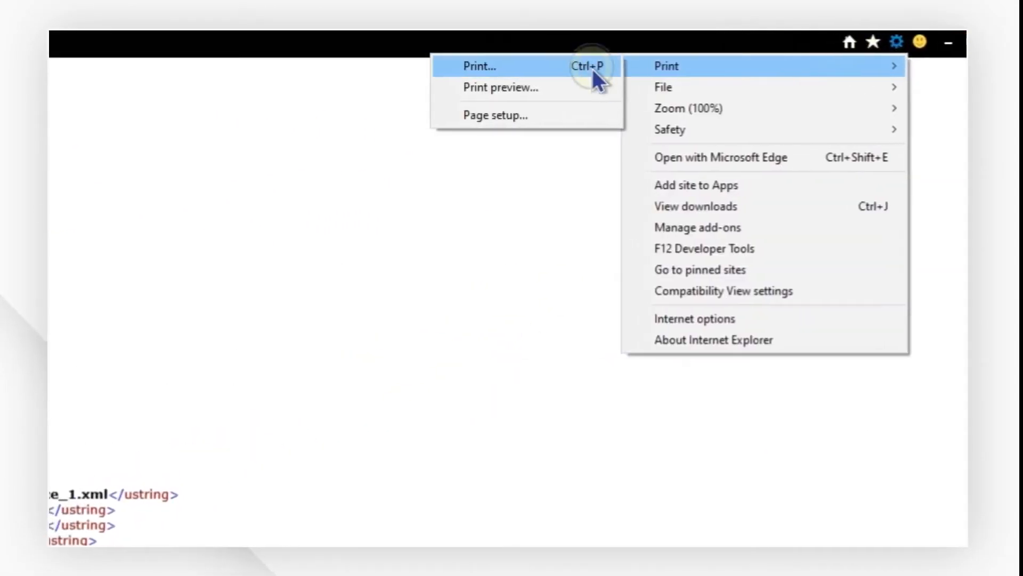
left_click(592, 69)
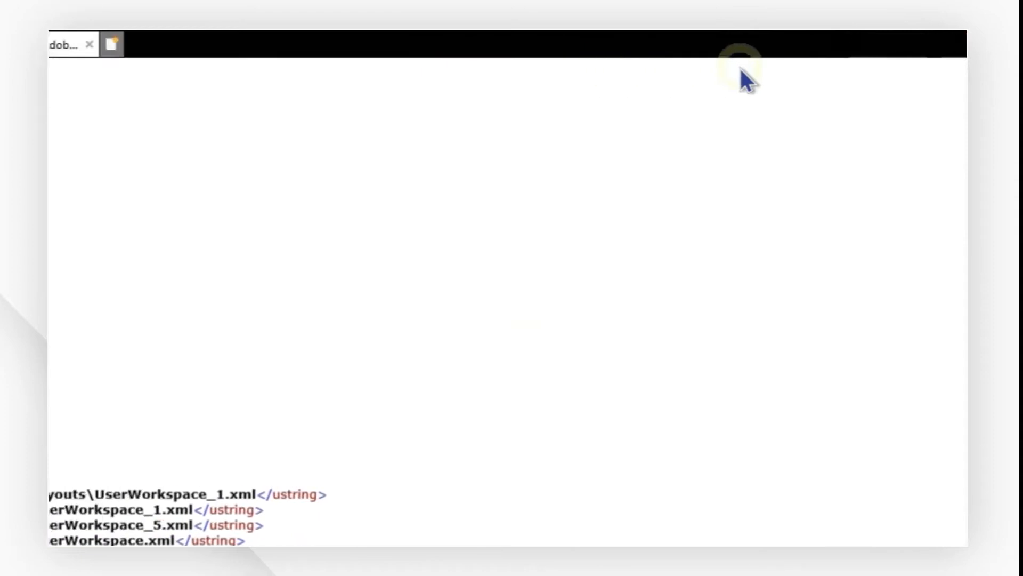
left_click(266, 175)
left_click(298, 427)
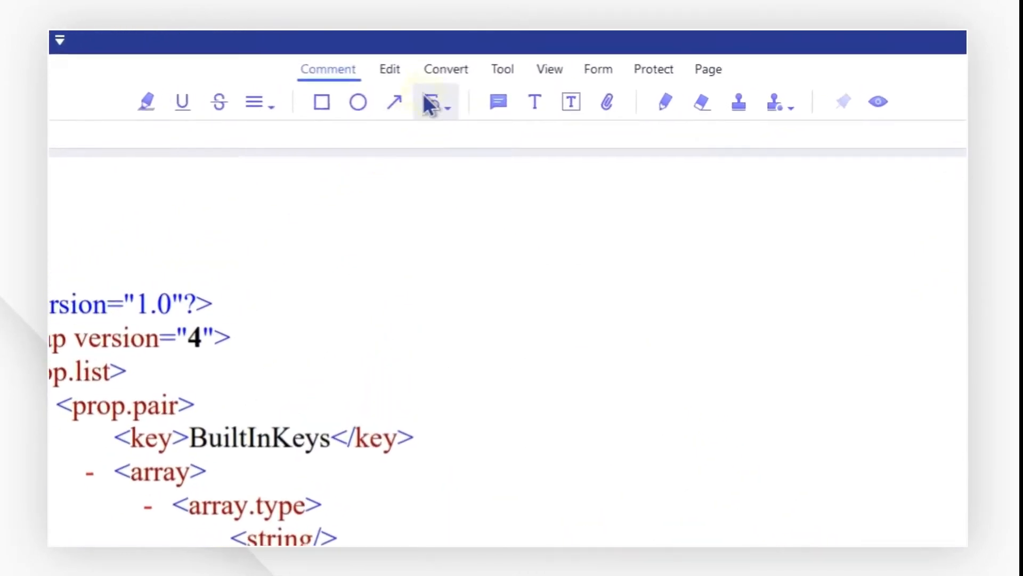
- Convert the Profile-In PDF to a Word document and save it as Profile-In.docx on the Desktop
left_click(433, 73)
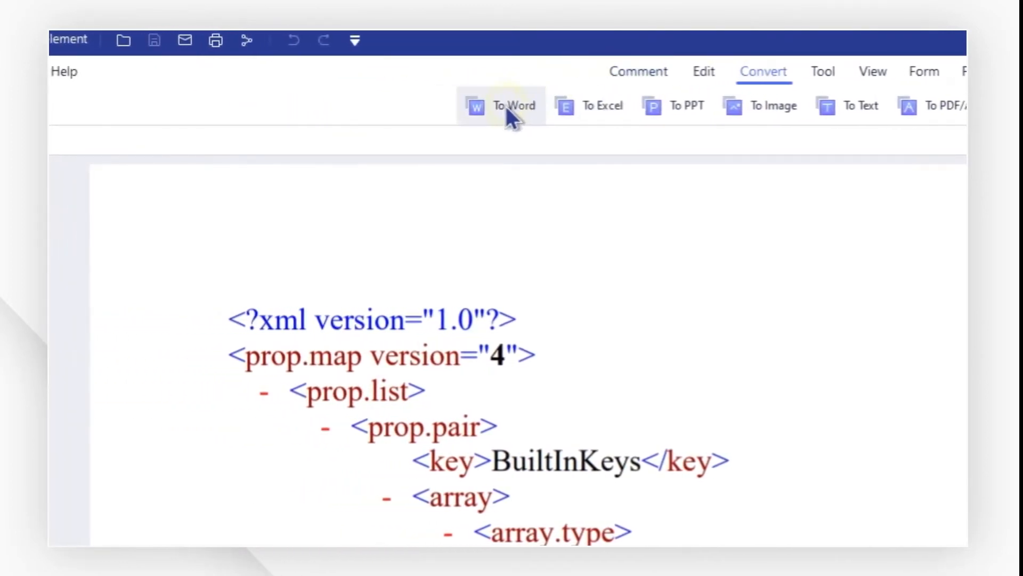
left_click(506, 107)
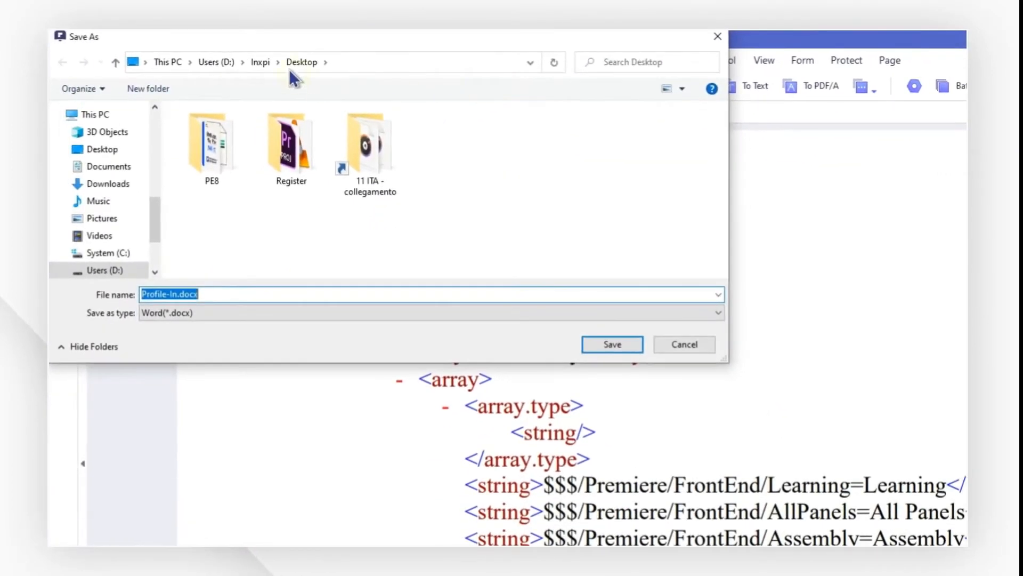
left_click(289, 63)
left_click(602, 344)
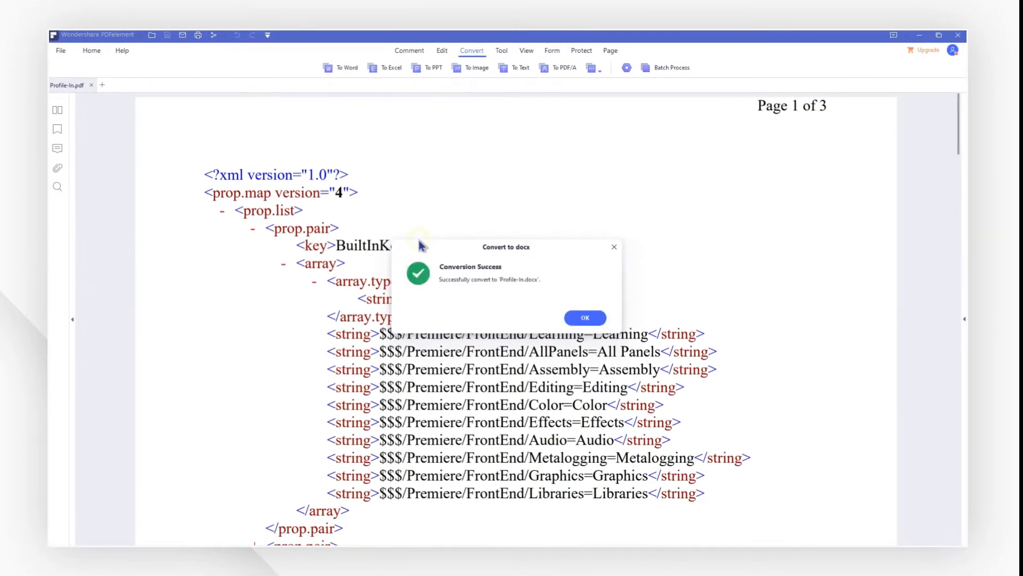
left_click(569, 320)
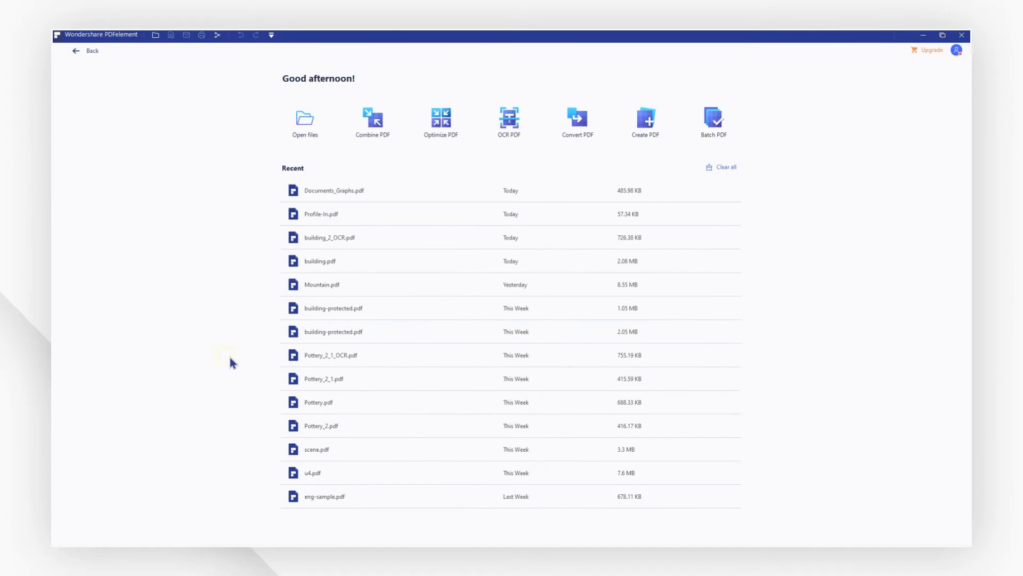
- Open the recent file Documents_Graphs.pdf and start converting it to Excel
left_click(438, 197)
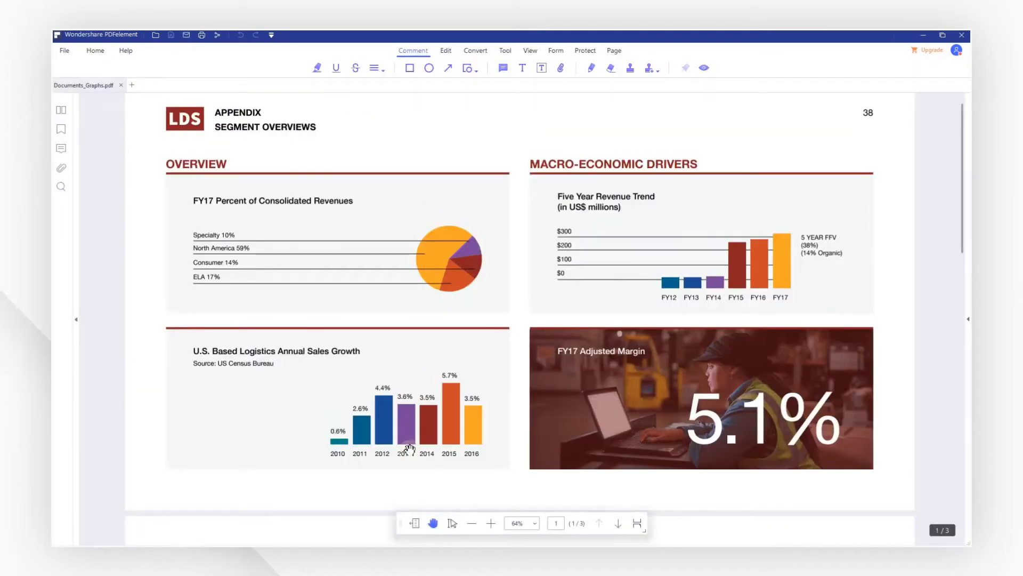
scroll(409, 449, "down", 6)
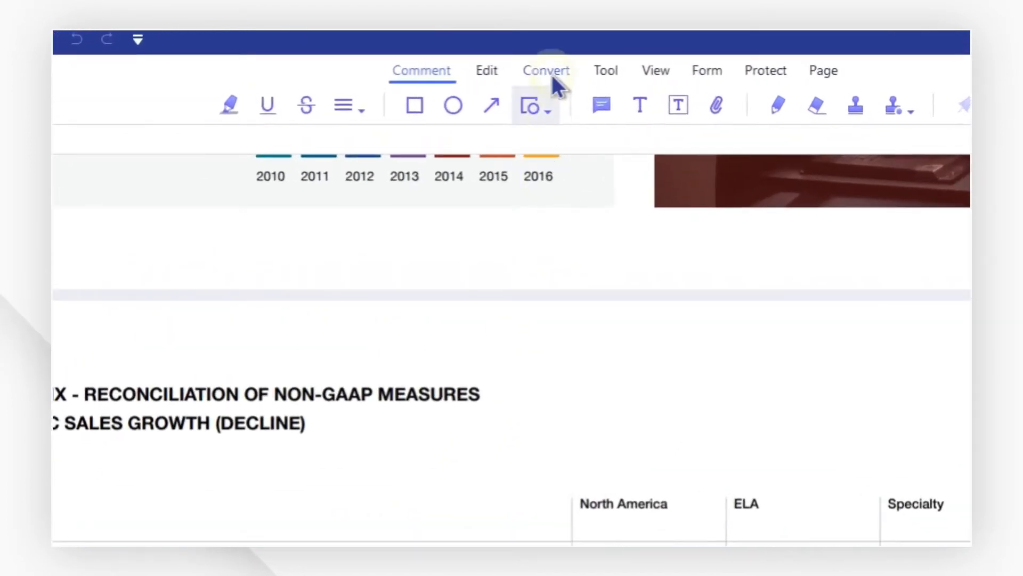
left_click(477, 52)
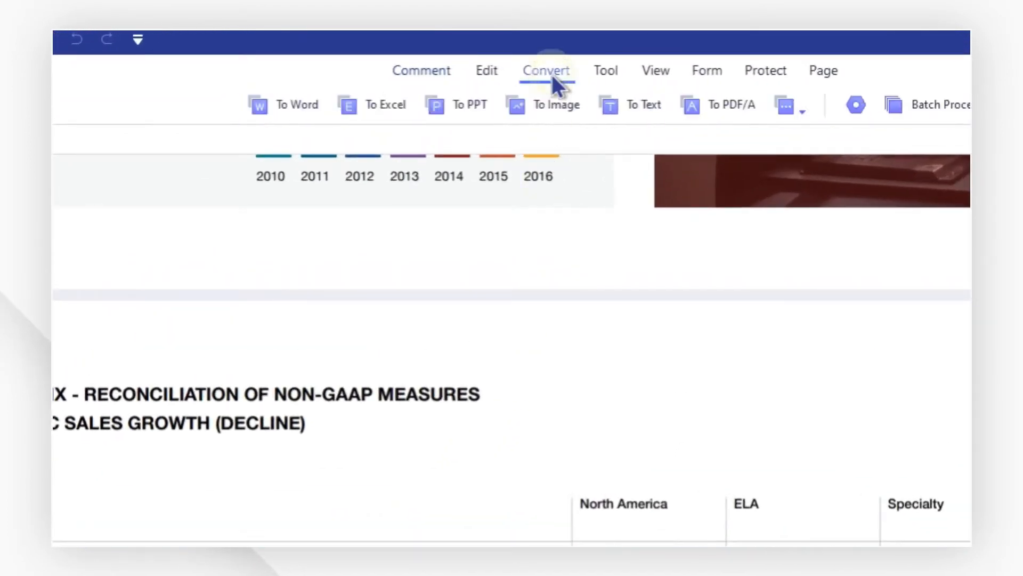
left_click(372, 110)
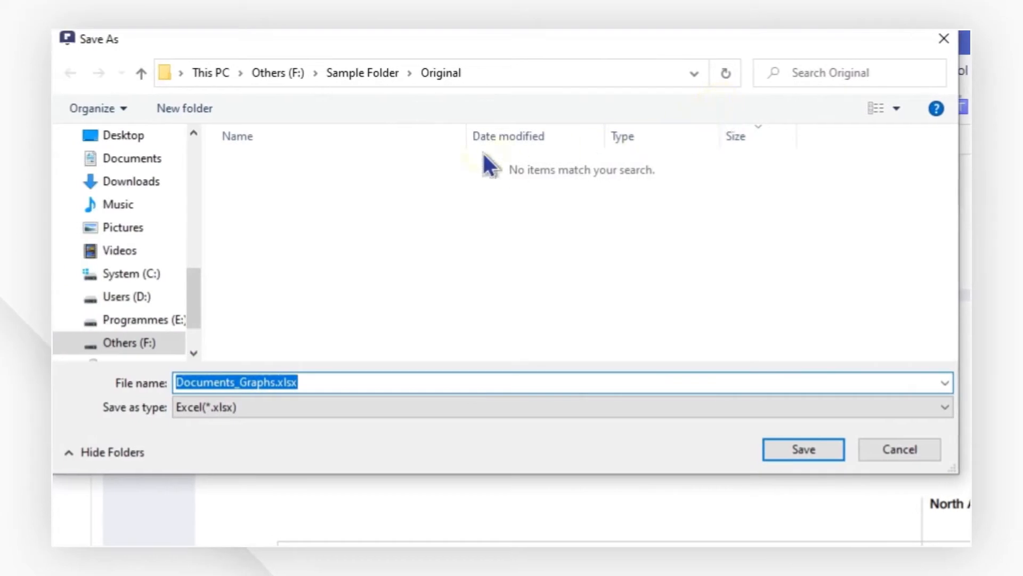
- Save the Excel conversion as Documents.xlsx in the Sample Folder
left_click(390, 78)
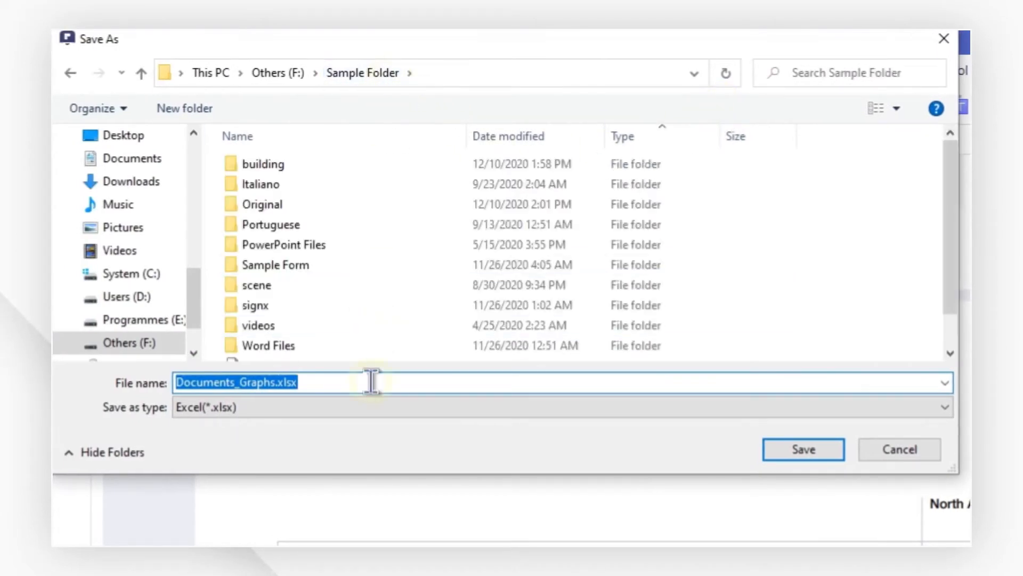
left_click(269, 382)
left_click_drag(268, 382, 231, 381)
key("BackSpace")
left_click(327, 405)
left_click(325, 425)
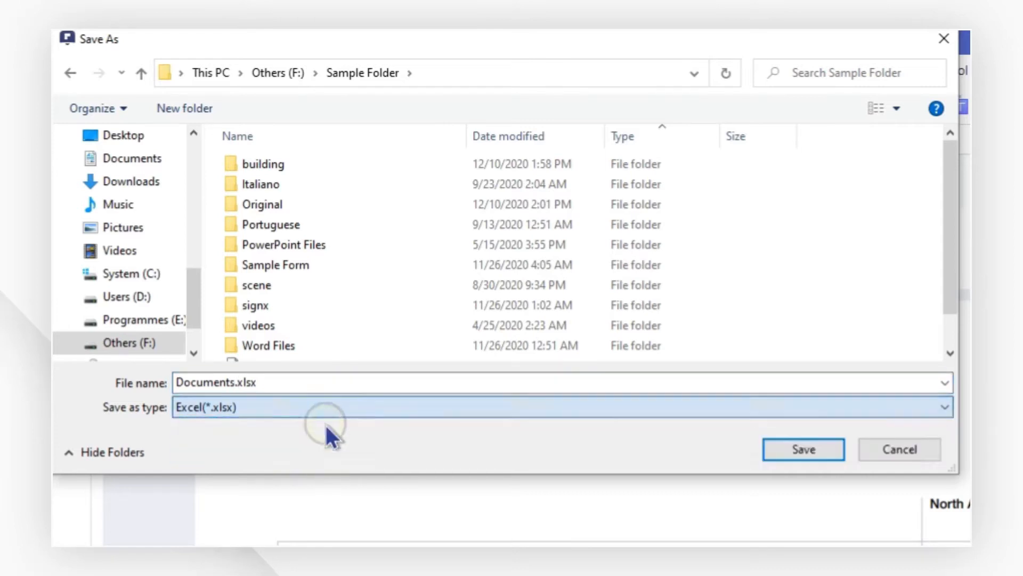
left_click(804, 448)
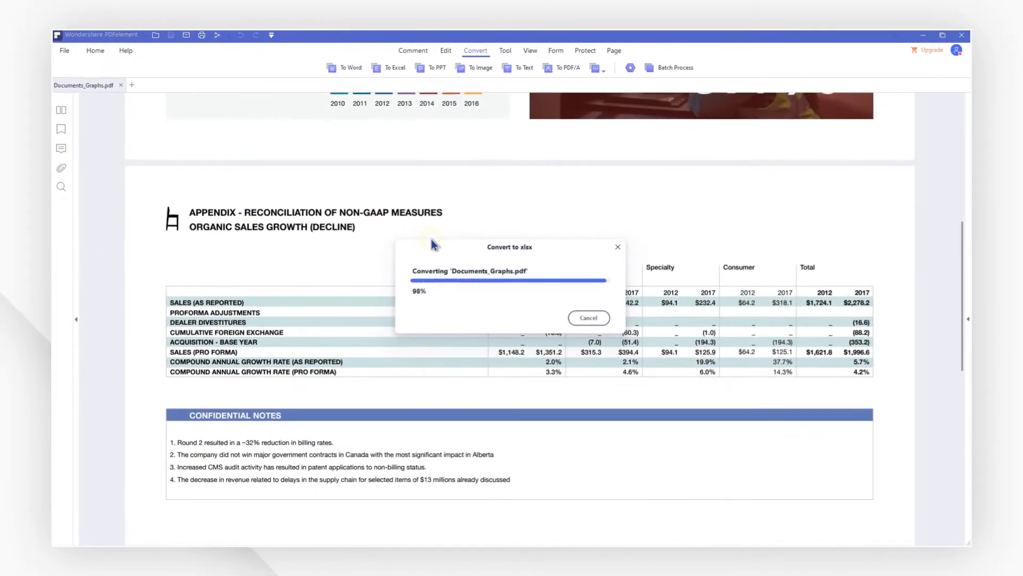
left_click(590, 318)
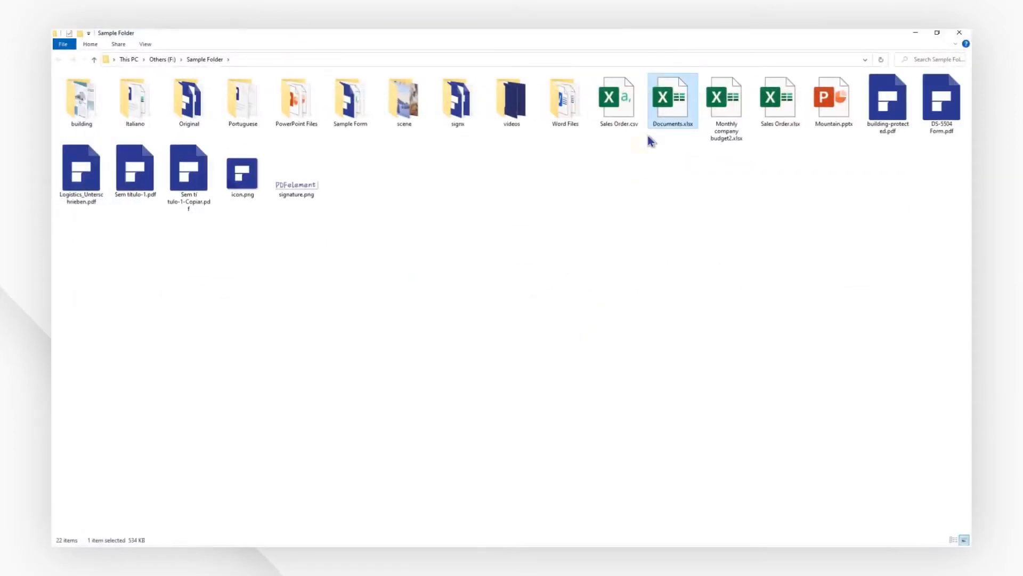
- Open Documents.xlsx from the Sample Folder in Excel and choose CSV UTF-8 (Comma delimited) as the format for saving a copy
double_click(657, 100)
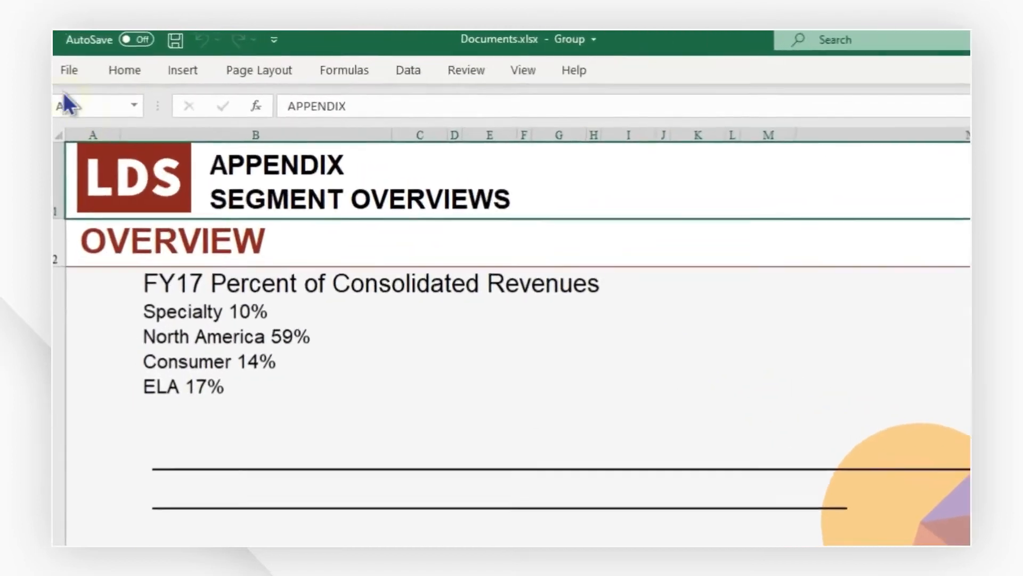
left_click(61, 51)
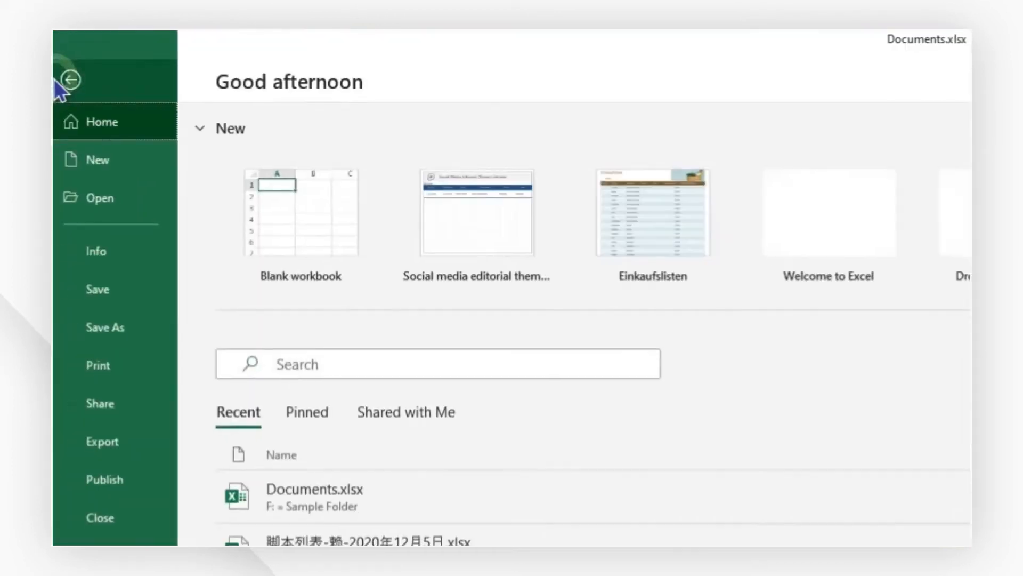
left_click(104, 326)
left_click(379, 112)
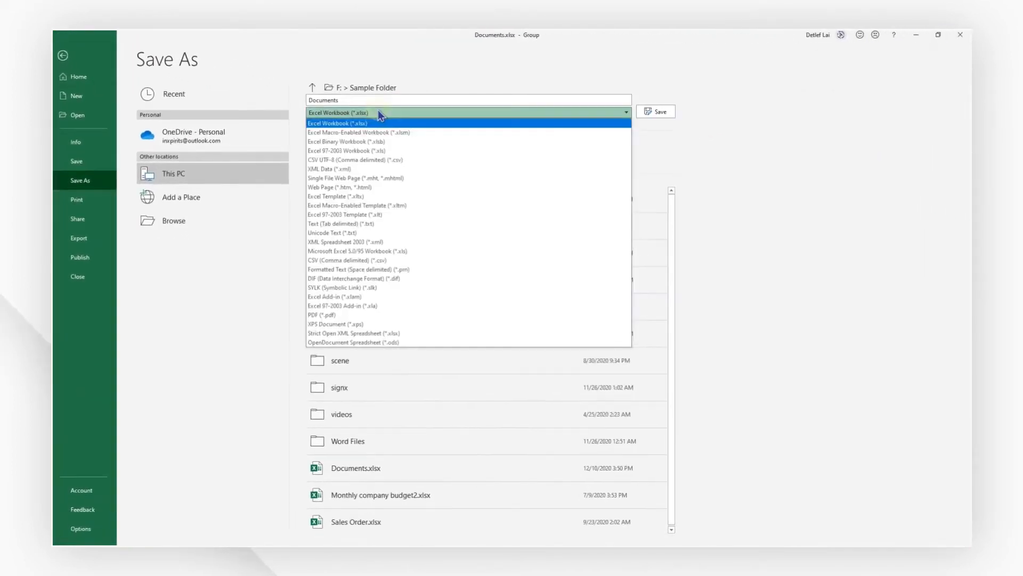
left_click(365, 159)
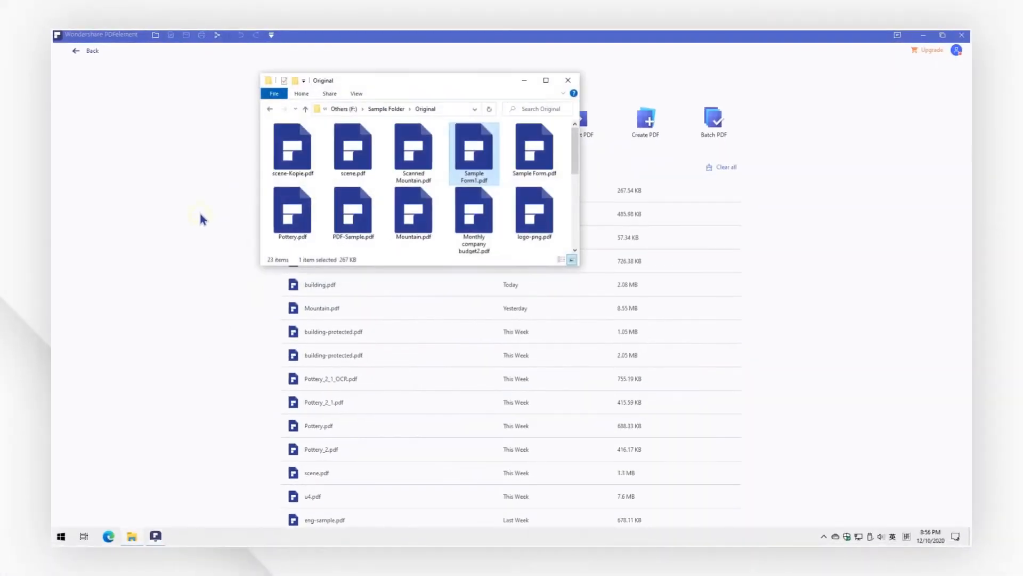
- Open Sample Form1.pdf from the Original folder in PDFelement
left_click_drag(884, 221, 901, 219)
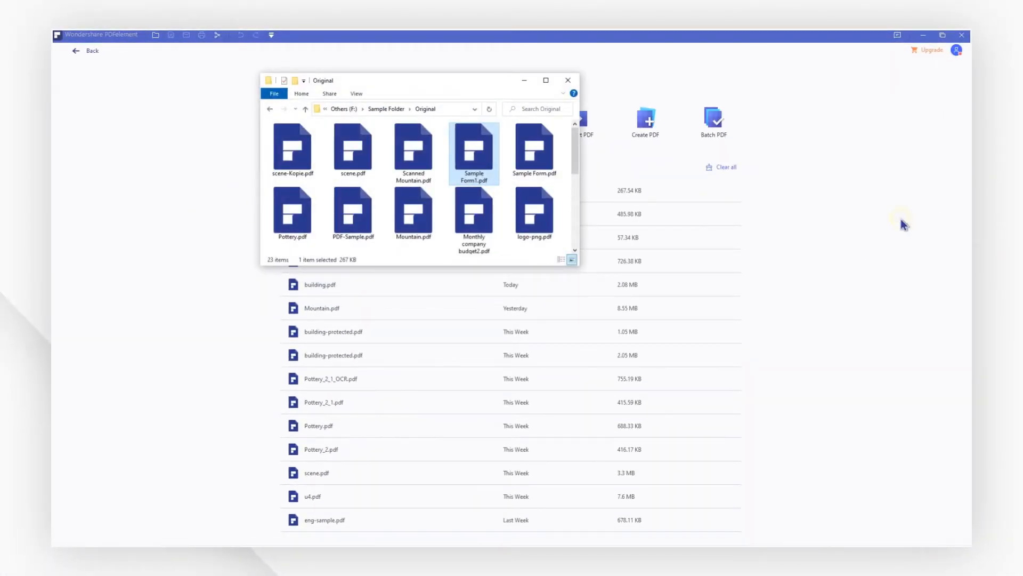
left_click(312, 133)
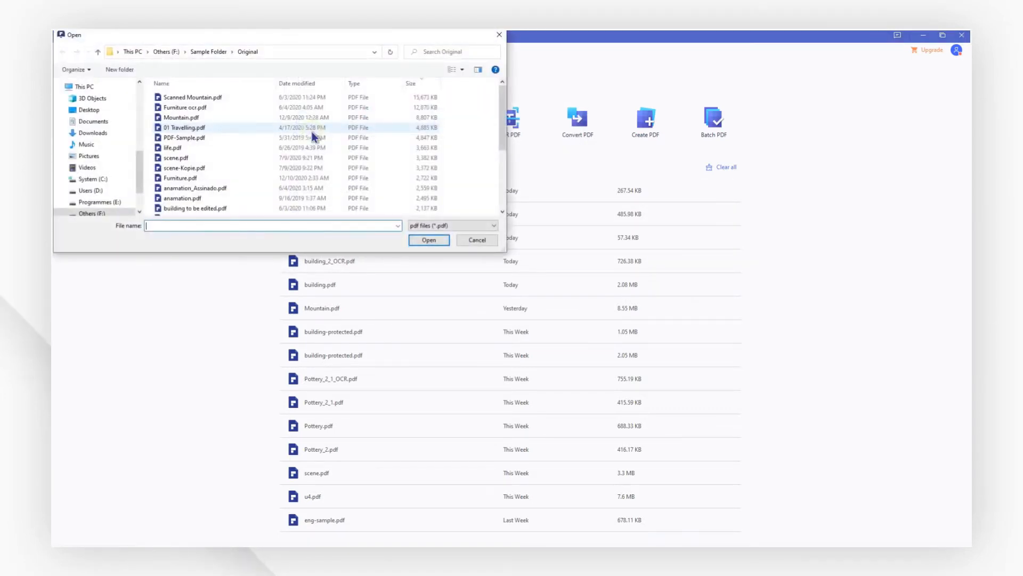
scroll(312, 132, "down", 4)
left_click(358, 169)
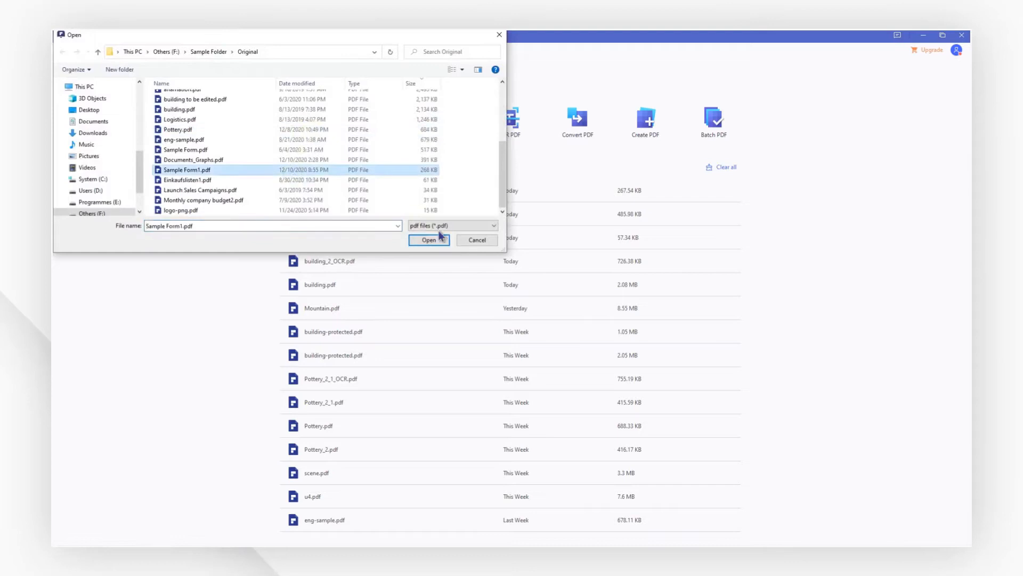
left_click(429, 240)
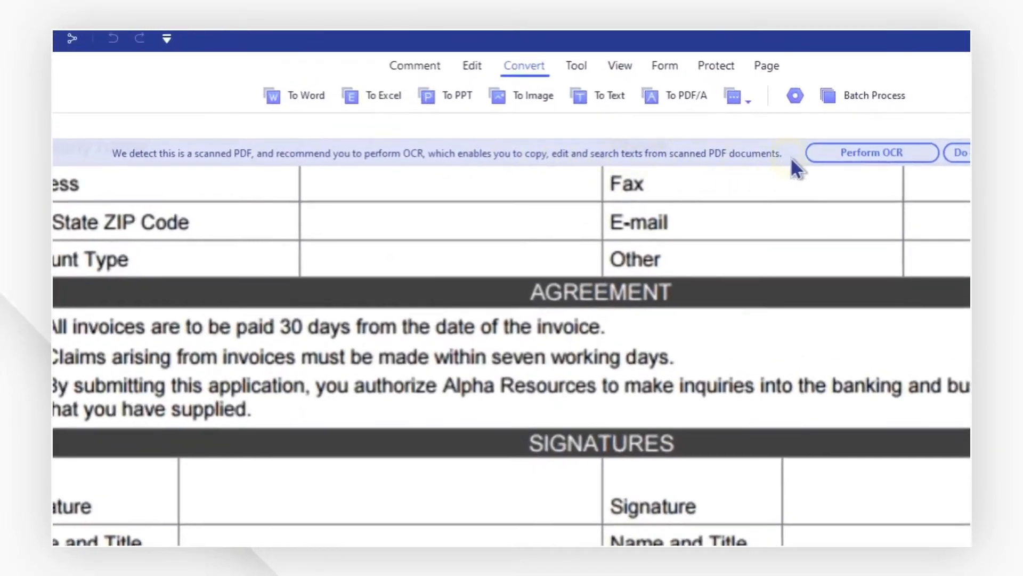
- Run OCR on all pages of the scanned form, scanning to editable text with English as the document language
left_click(821, 154)
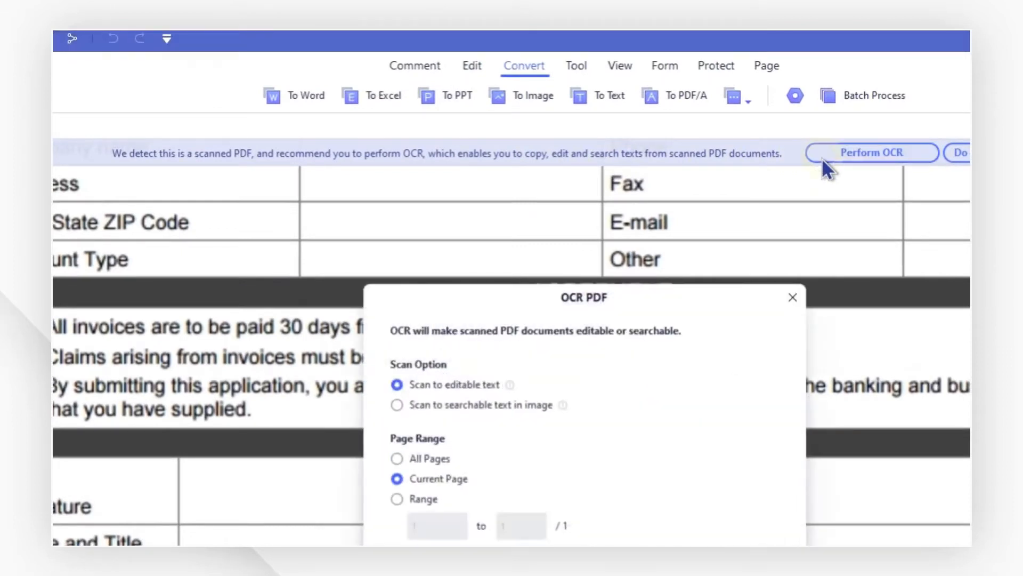
key("Escape")
left_click(577, 66)
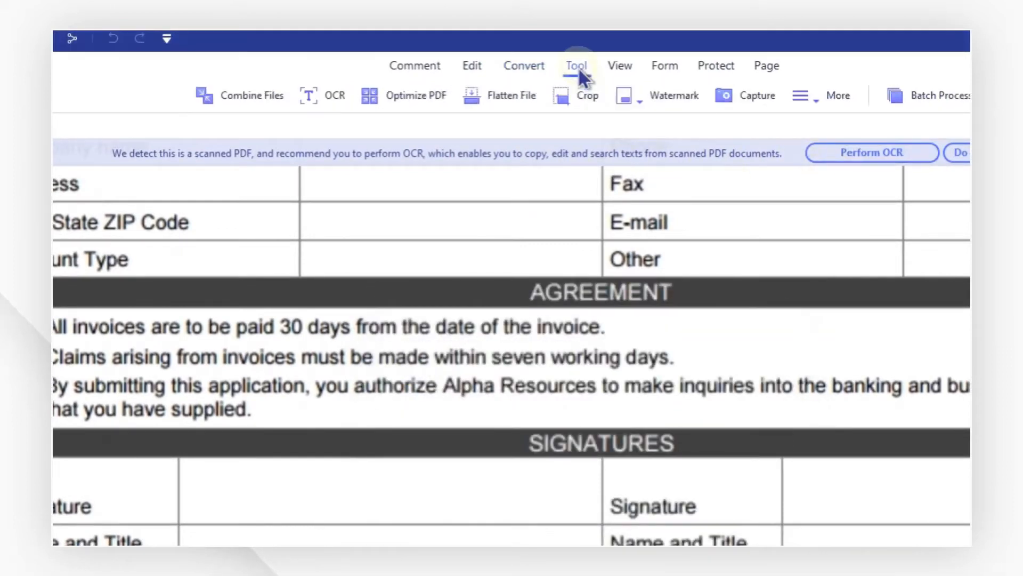
left_click(334, 96)
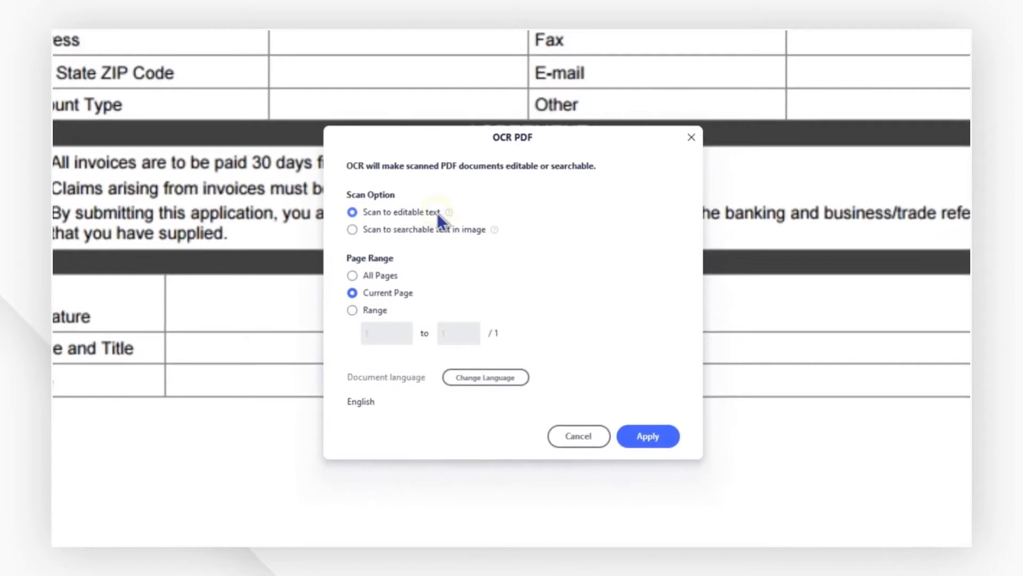
left_click(390, 276)
left_click(481, 377)
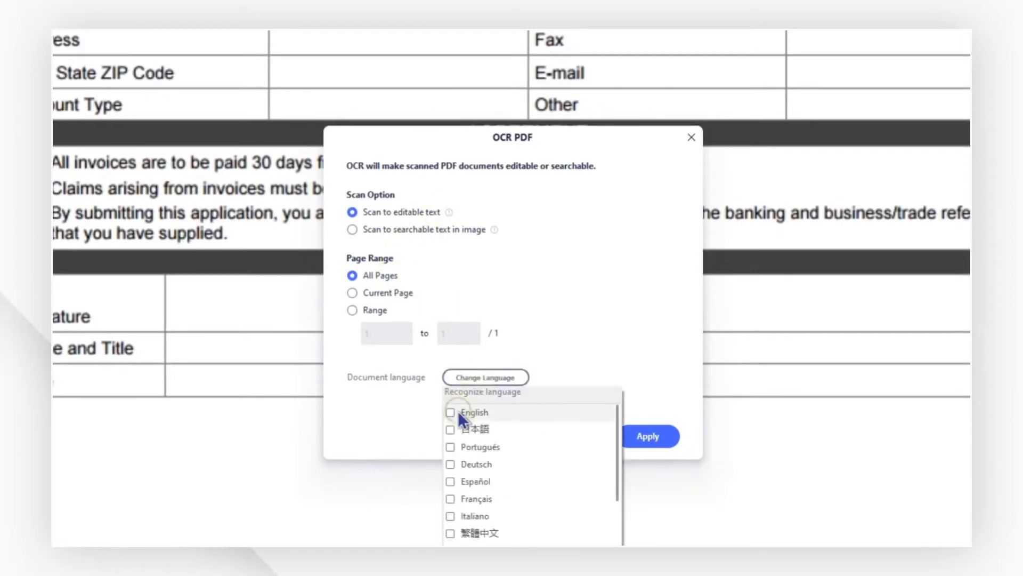
left_click(613, 360)
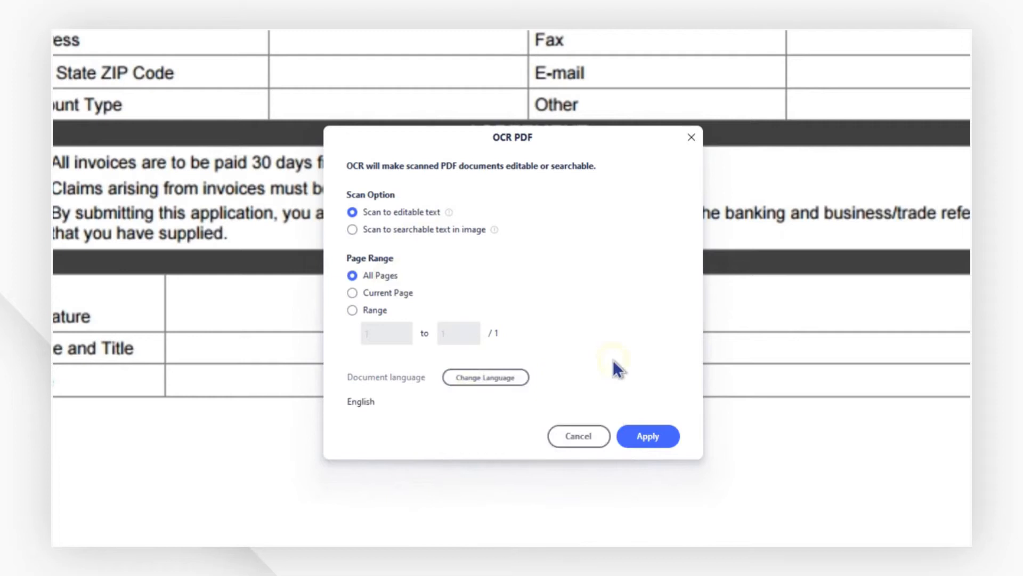
left_click(642, 436)
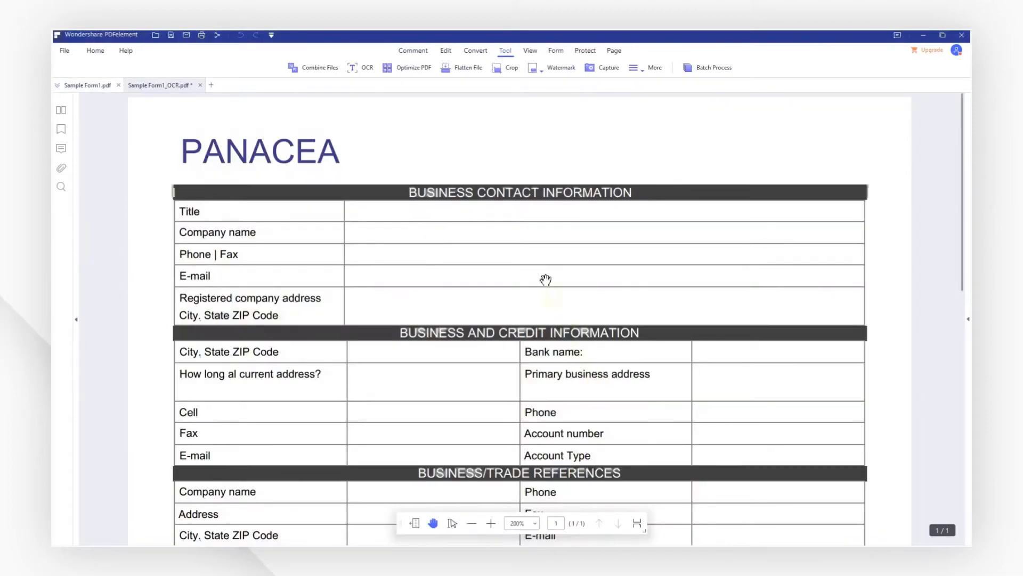
- Convert the recognized form to Excel without saving its PDF changes, storing it on the Desktop as Sample Form1_OCR.xlsx
left_click(476, 51)
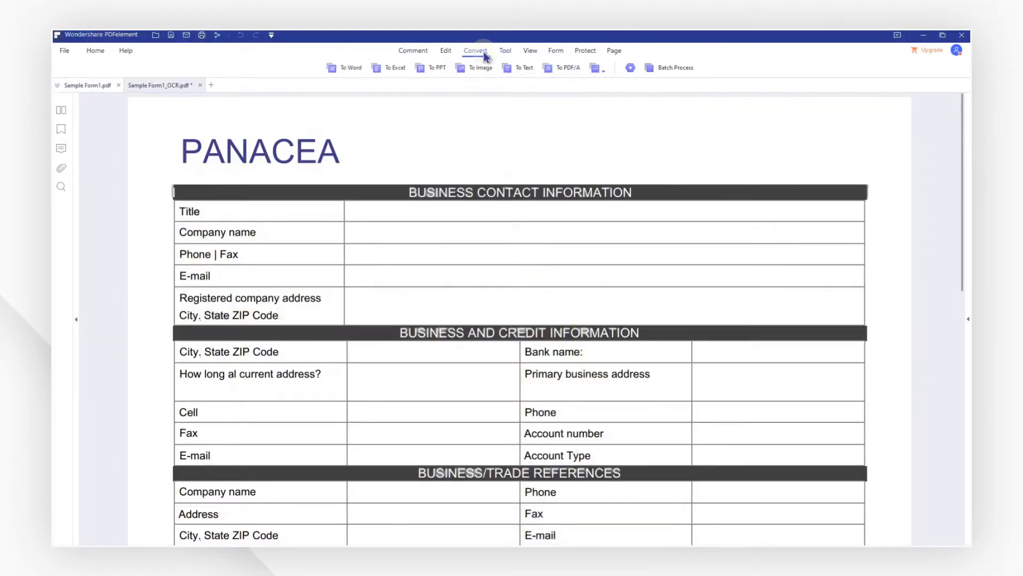
left_click(395, 69)
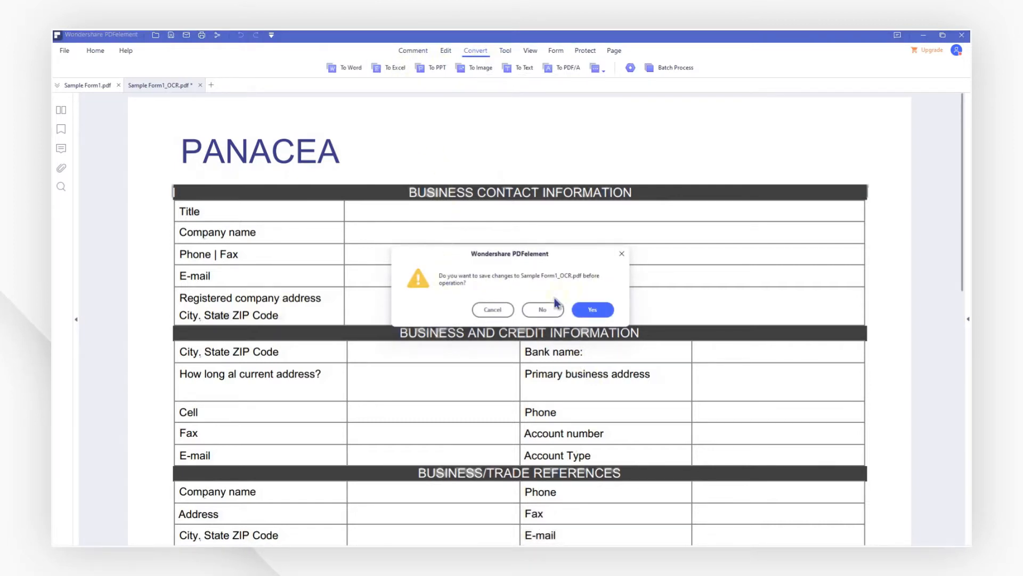
left_click(546, 308)
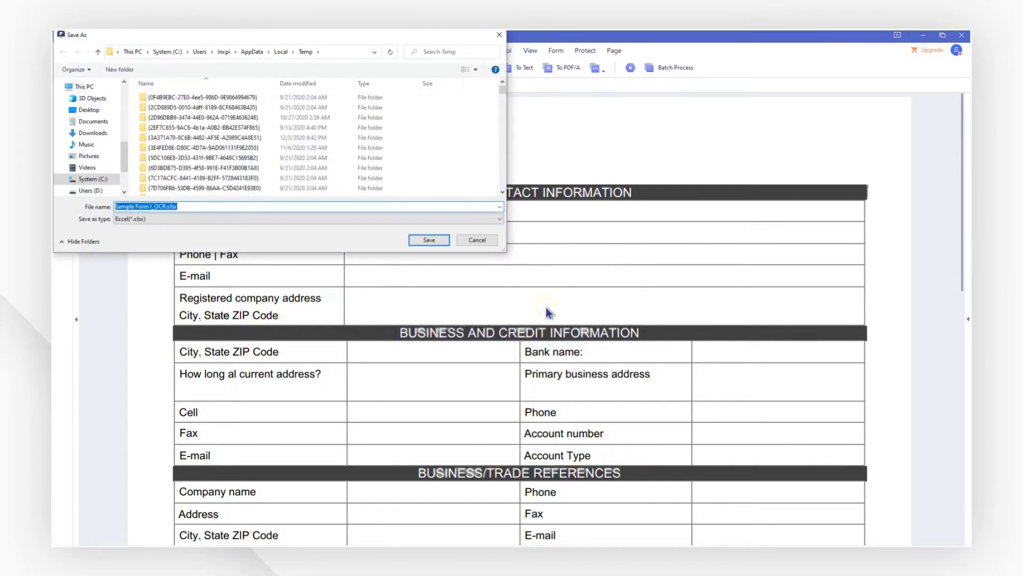
left_click(63, 109)
left_click(78, 111)
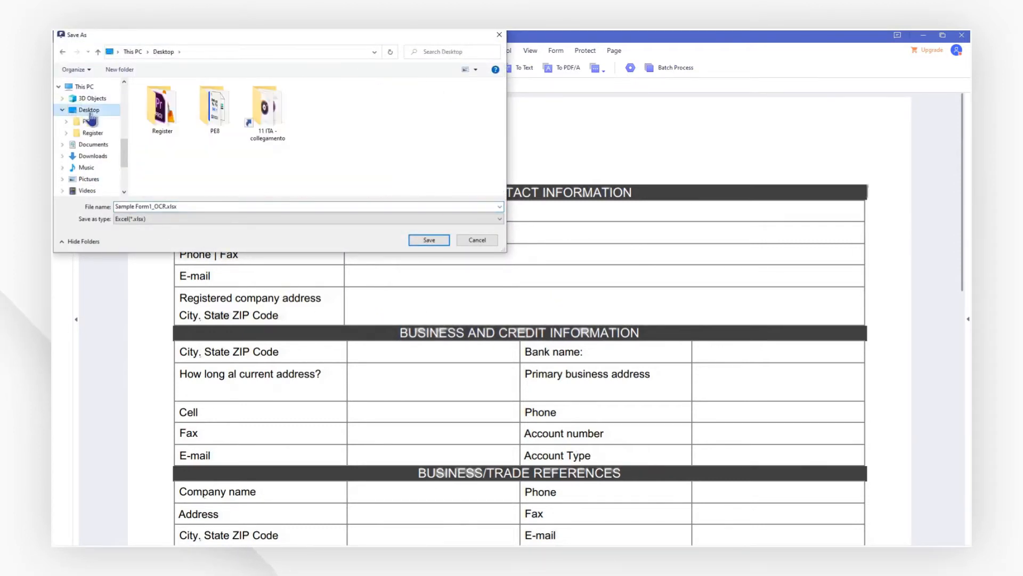
left_click(431, 240)
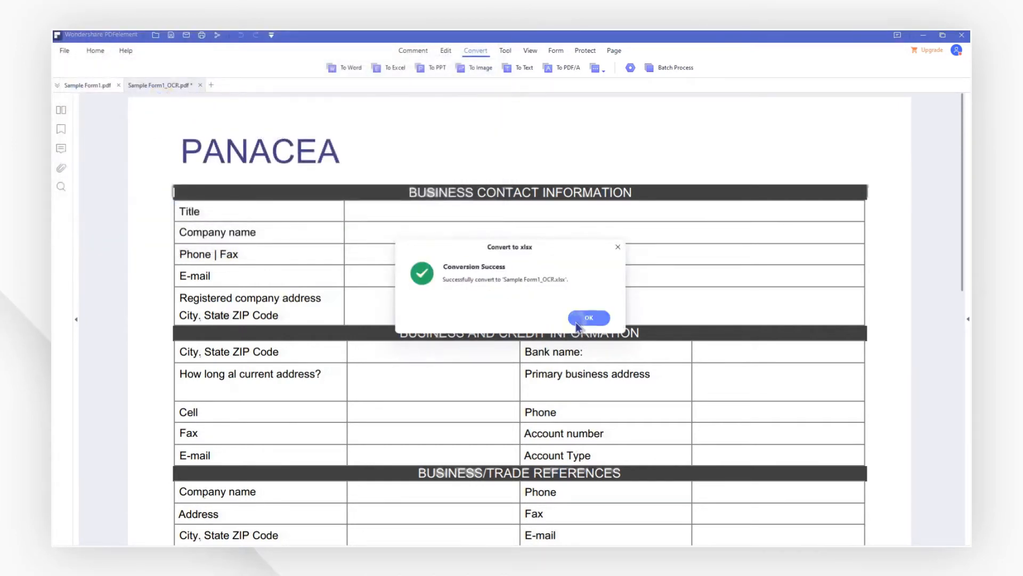
left_click(578, 321)
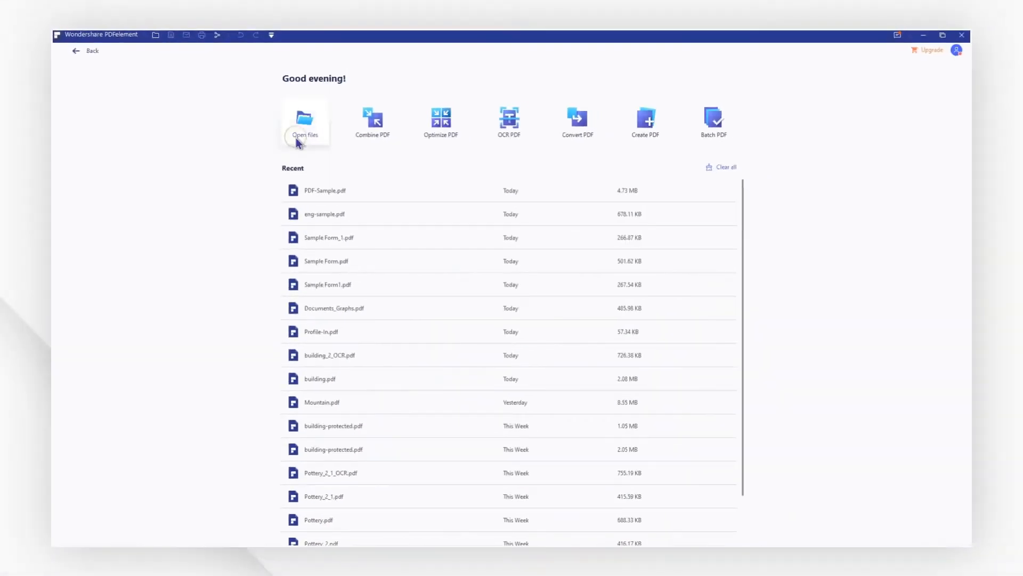
- Open PDF-Sample.pdf from the Original folder in PDFelement
left_click(296, 138)
double_click(296, 137)
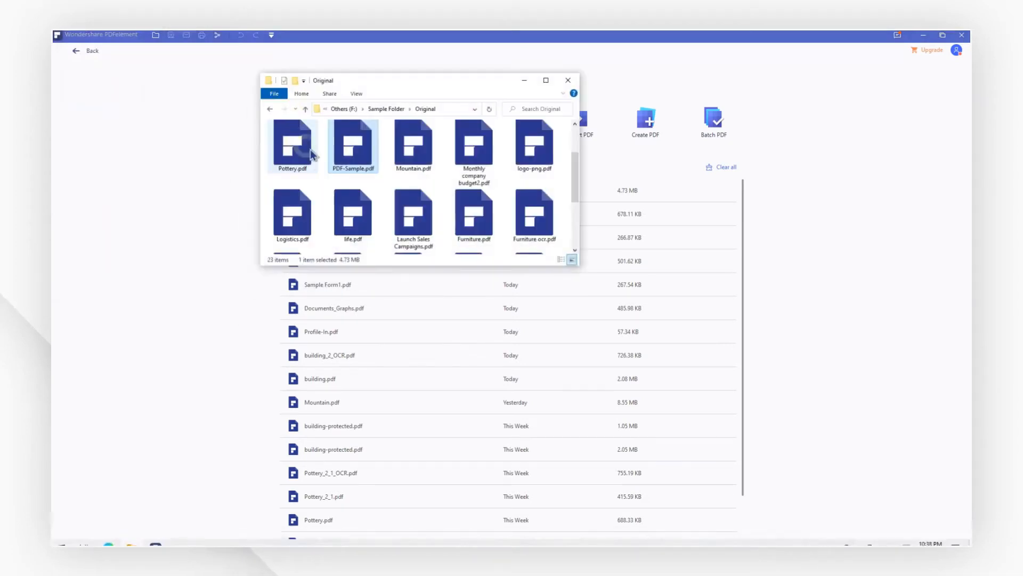
left_click_drag(353, 145, 800, 229)
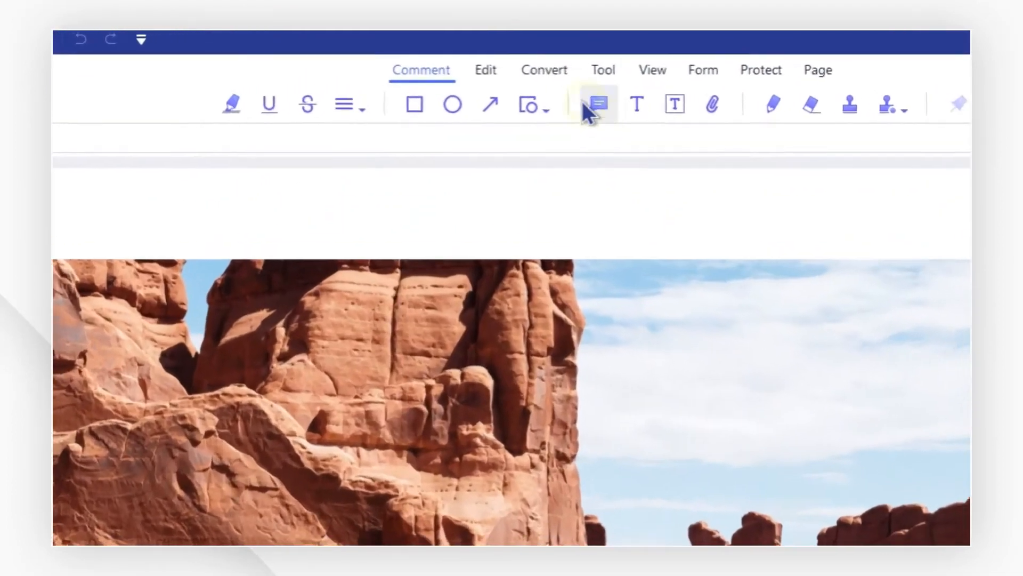
- Convert the document to HTML, saving it as PDF-Sample.html in the Original folder
left_click(482, 50)
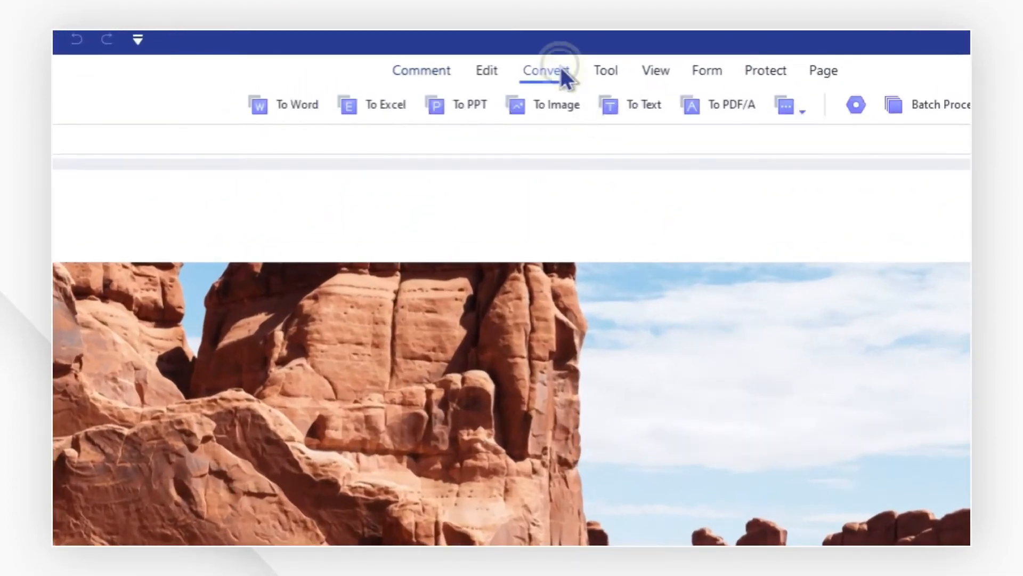
left_click(802, 111)
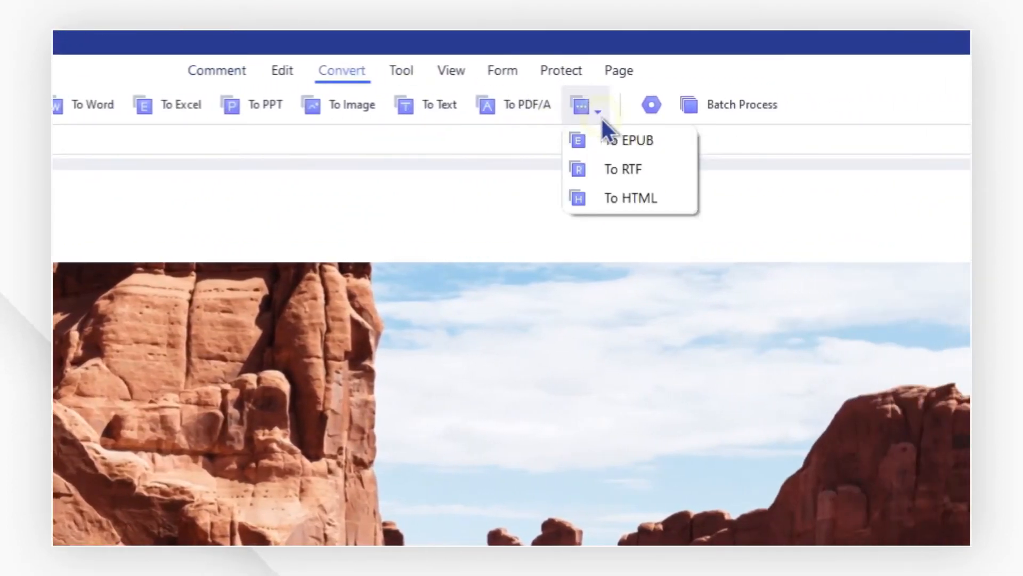
left_click(609, 208)
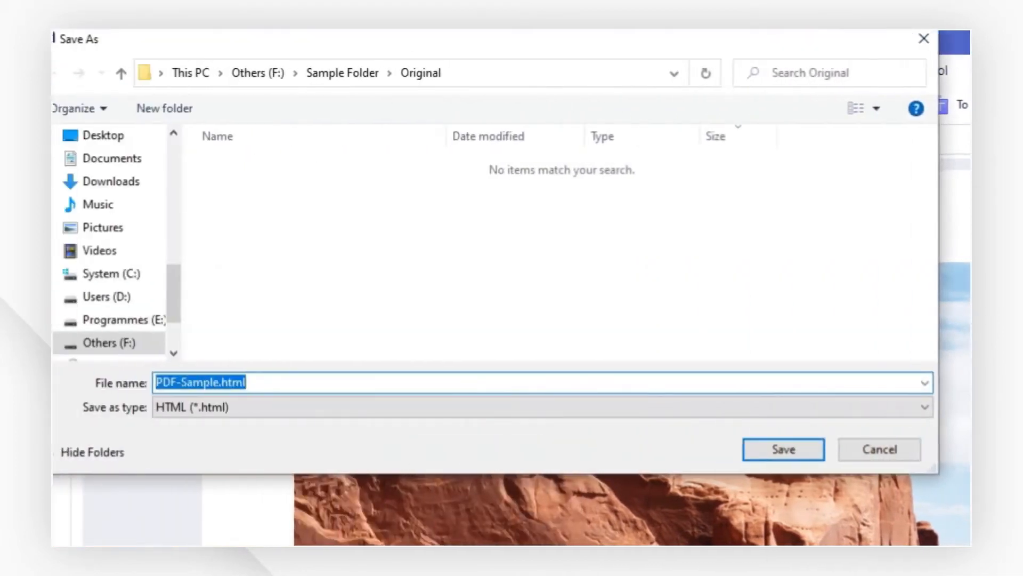
left_click(457, 73)
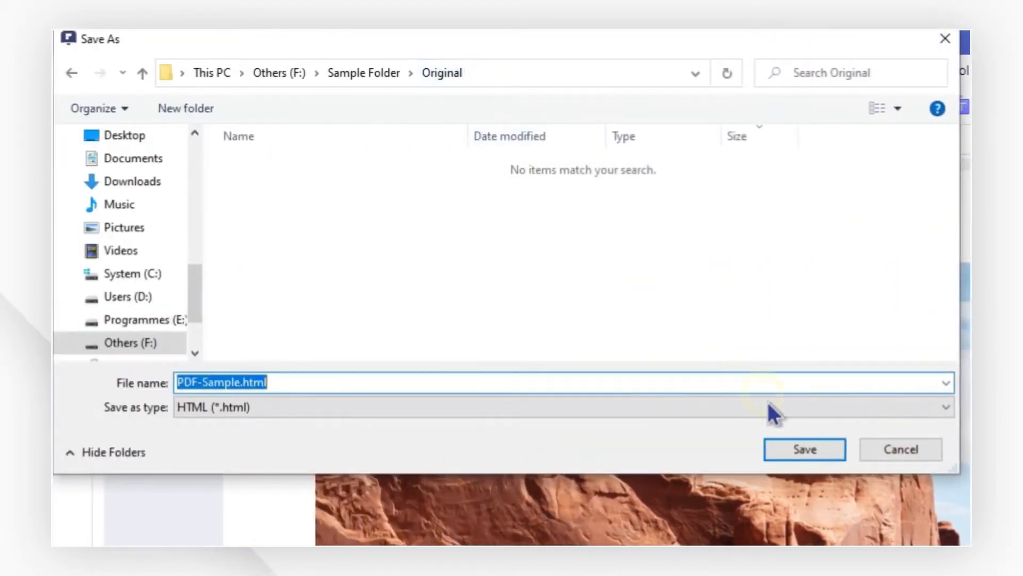
left_click(803, 450)
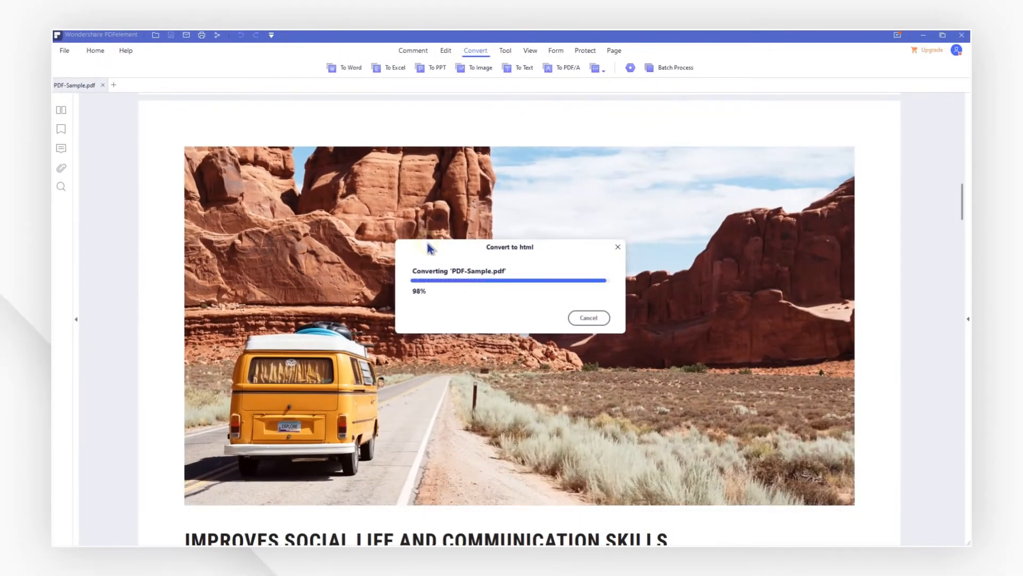
- Open index.html from the converted PDF-Sample folder in the browser and examine how the page was converted
left_click(571, 314)
double_click(86, 113)
left_click(96, 102)
double_click(115, 99)
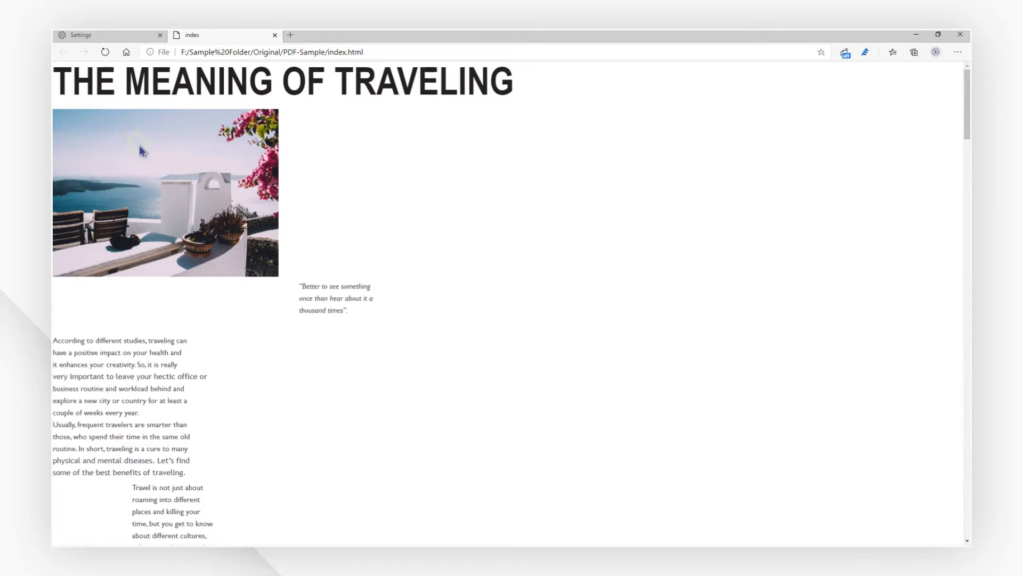
left_click_drag(967, 104, 931, 349)
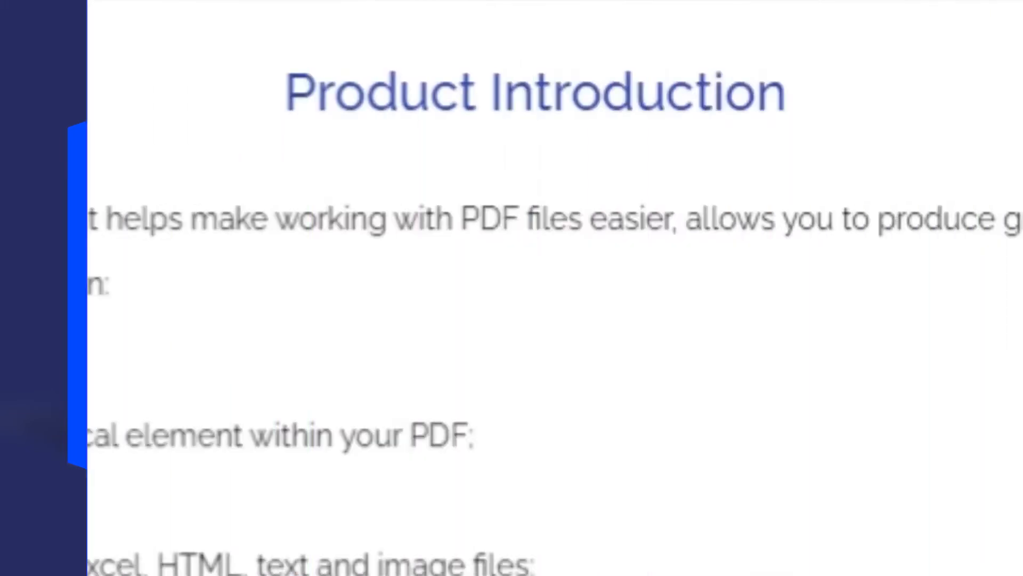
- Capture a rectangular snip of the Product Introduction text on the web page and save it as an image from Snip & Sketch
key("super+shift+s")
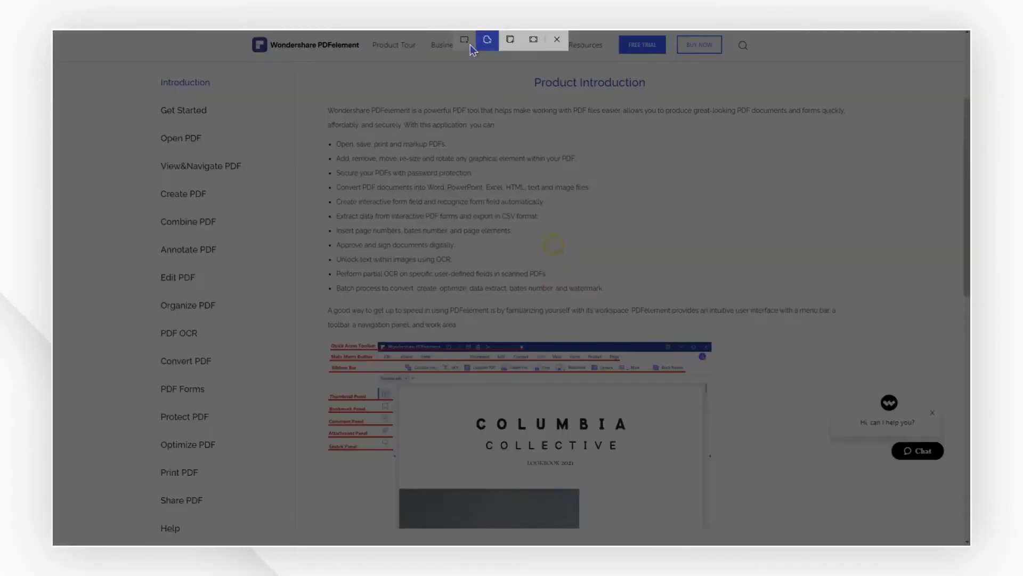
left_click_drag(288, 70, 876, 332)
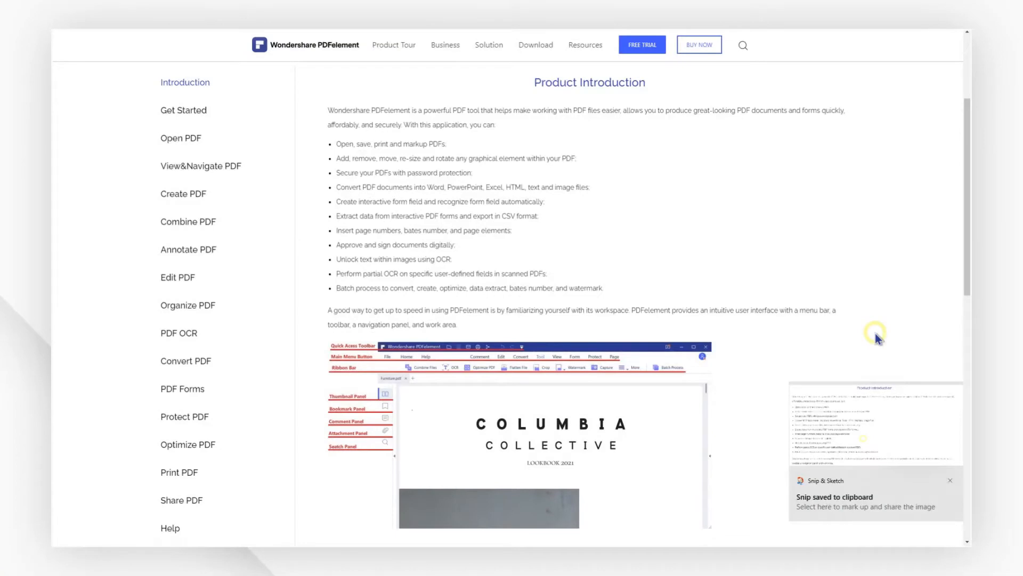
left_click(874, 421)
left_click(636, 68)
left_click(426, 316)
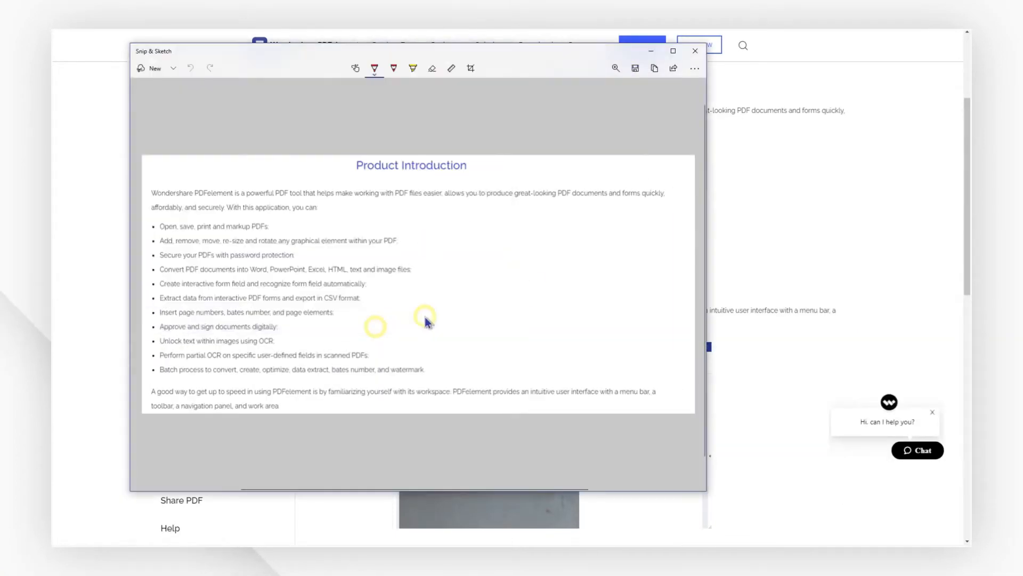
left_click(695, 51)
- Switch to PDFelement and open the saved screenshot image as a PDF
key("alt+Tab")
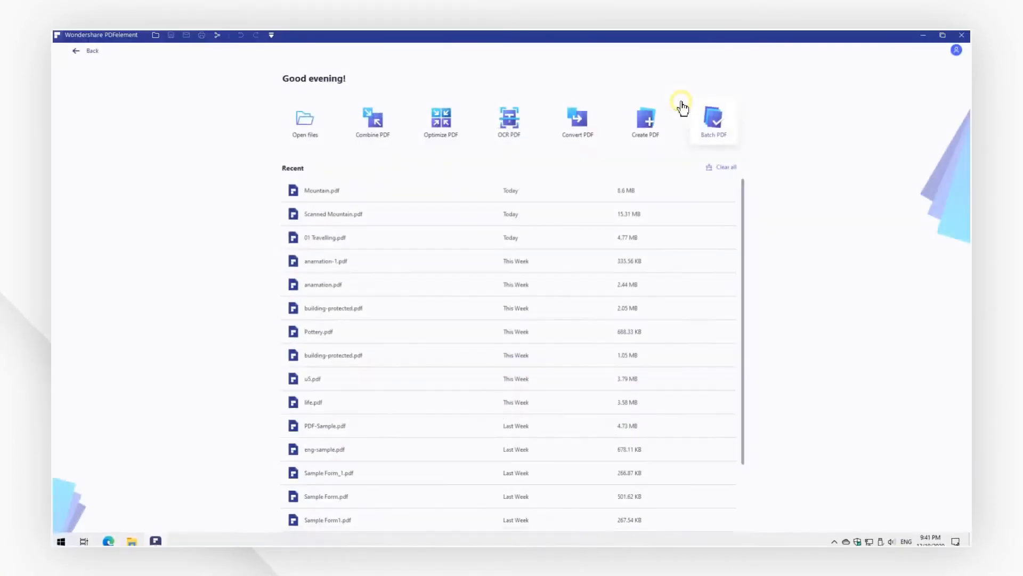
key("alt+Tab")
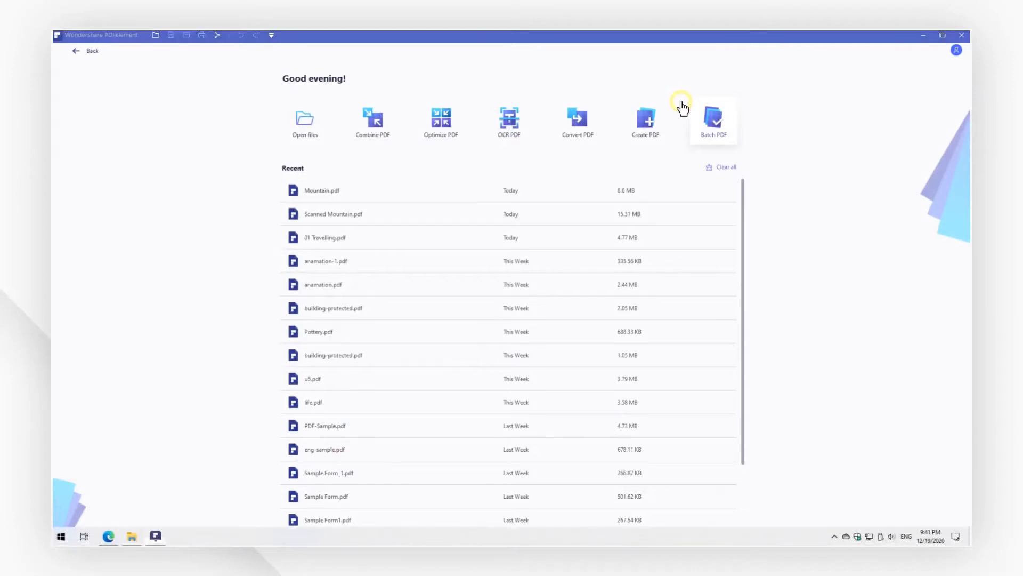
left_click(236, 198)
left_click_drag(236, 199, 801, 235)
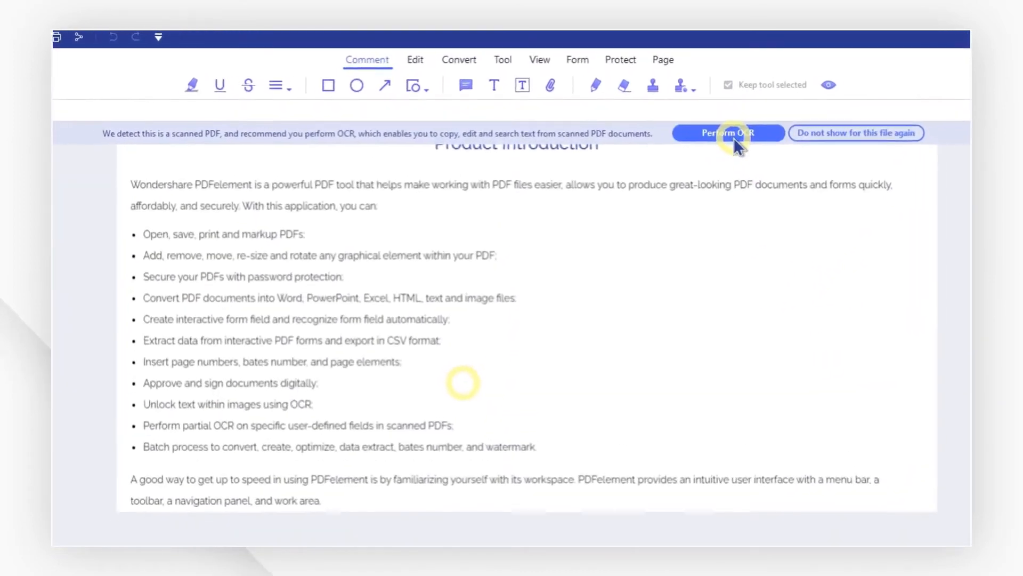
- Run OCR on the screenshot's current page without saving its changes, scanning to editable text with English as the document language
left_click(737, 139)
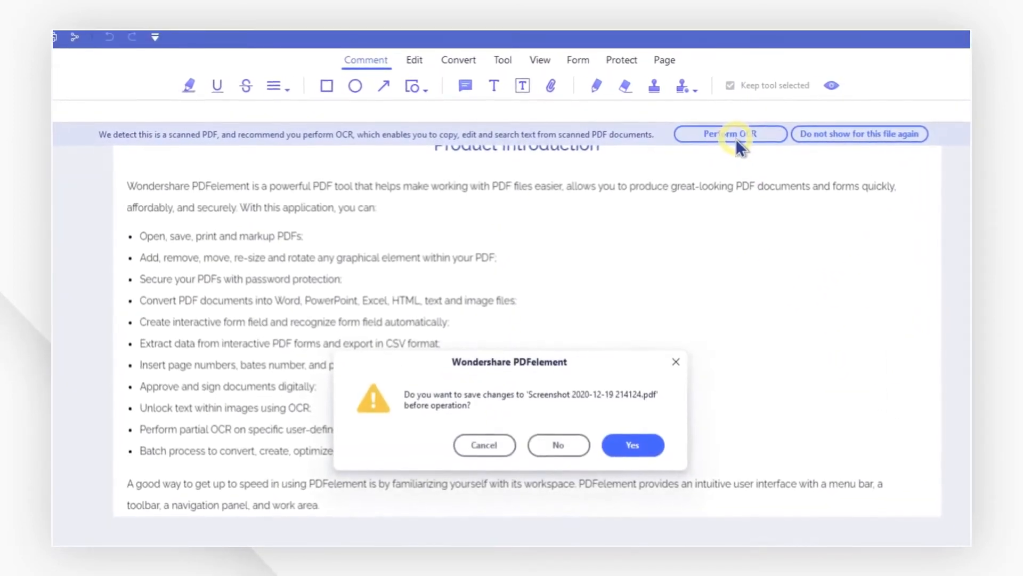
key("Return")
left_click(502, 59)
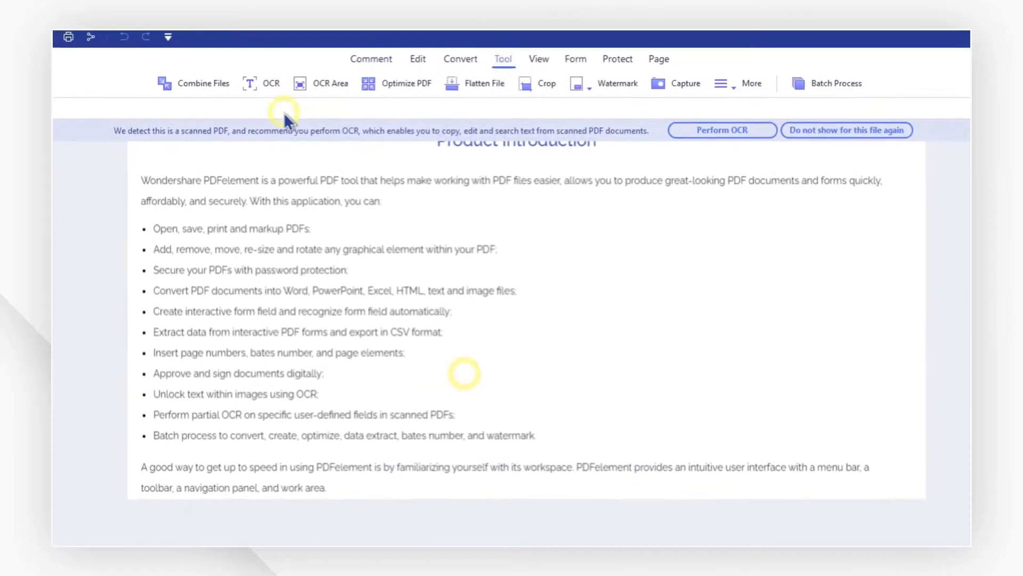
left_click(261, 84)
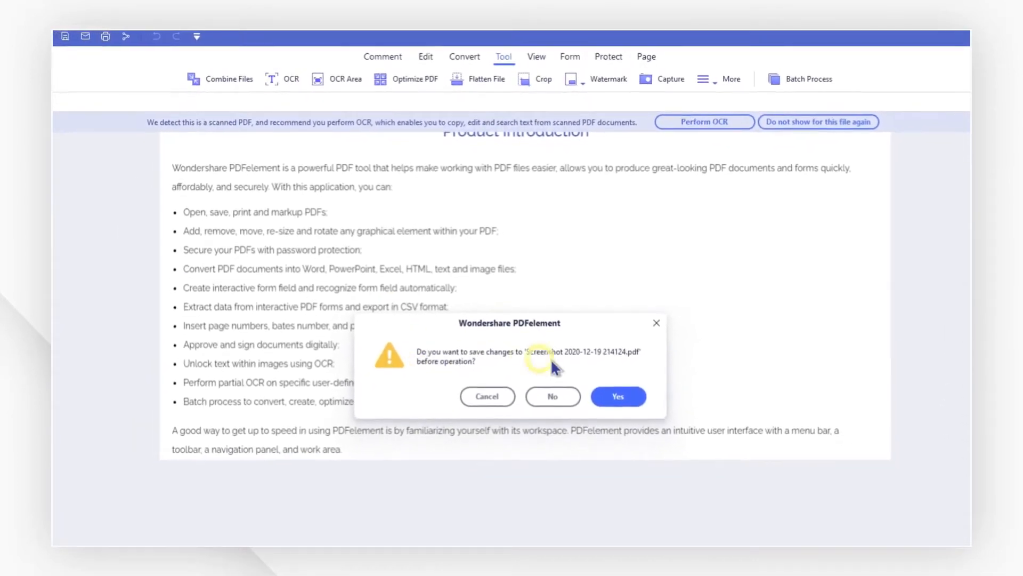
left_click(552, 390)
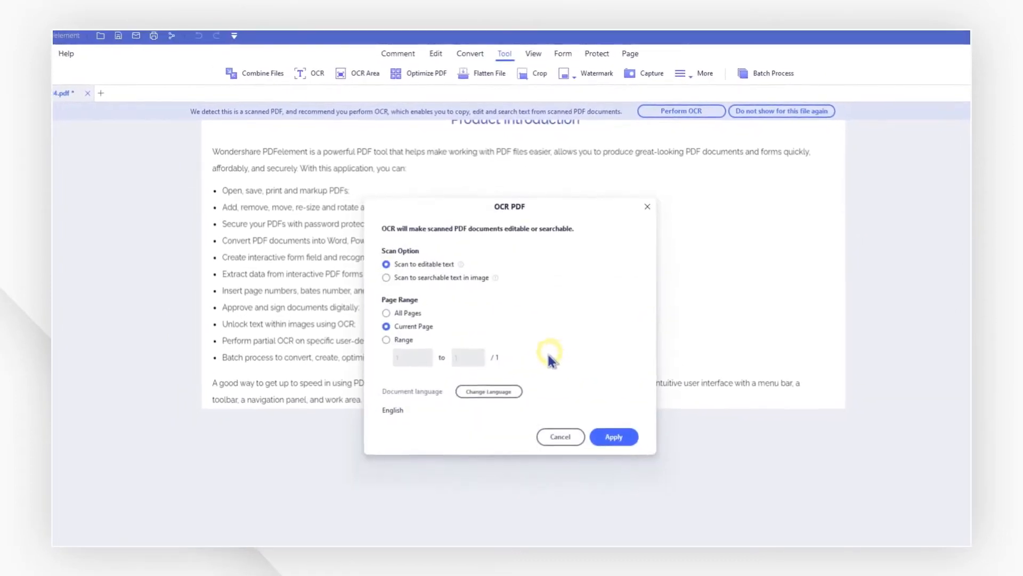
left_click(511, 385)
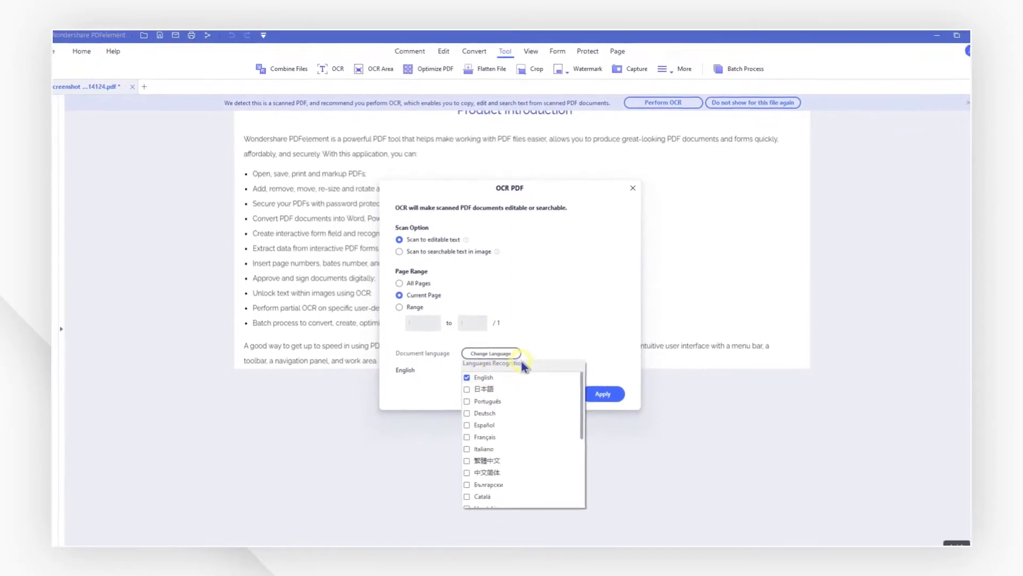
left_click(559, 343)
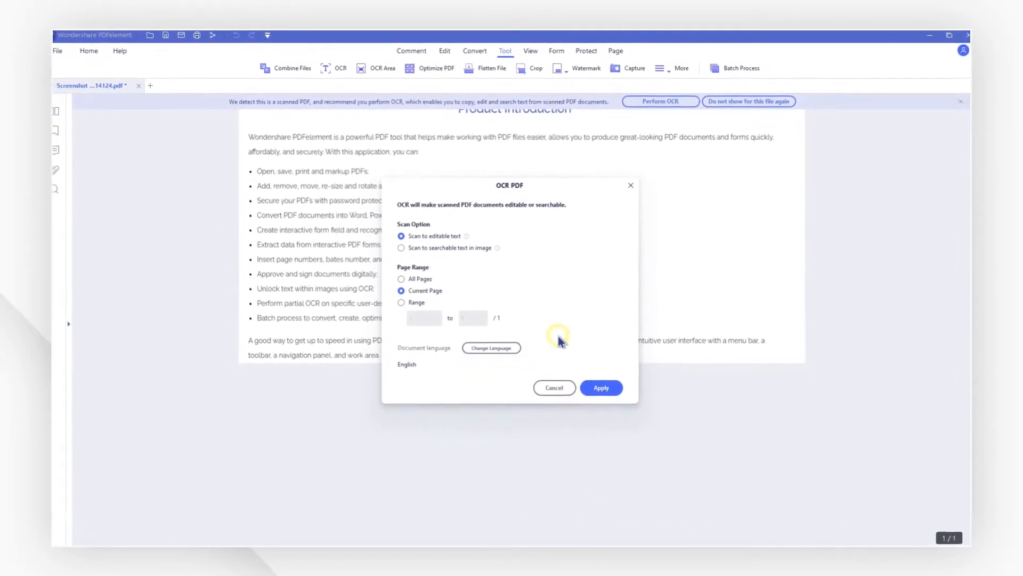
left_click(615, 384)
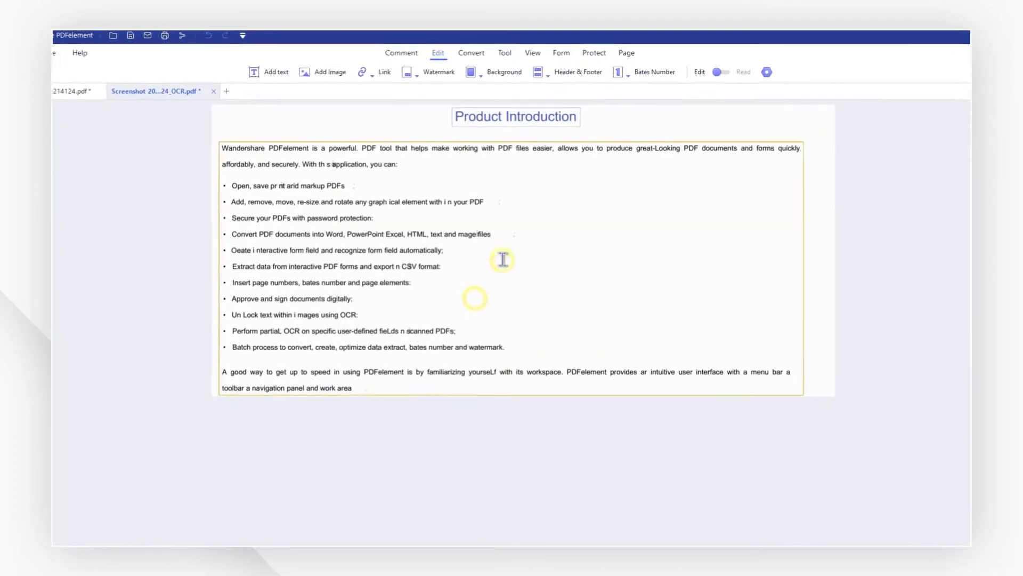
left_click(458, 60)
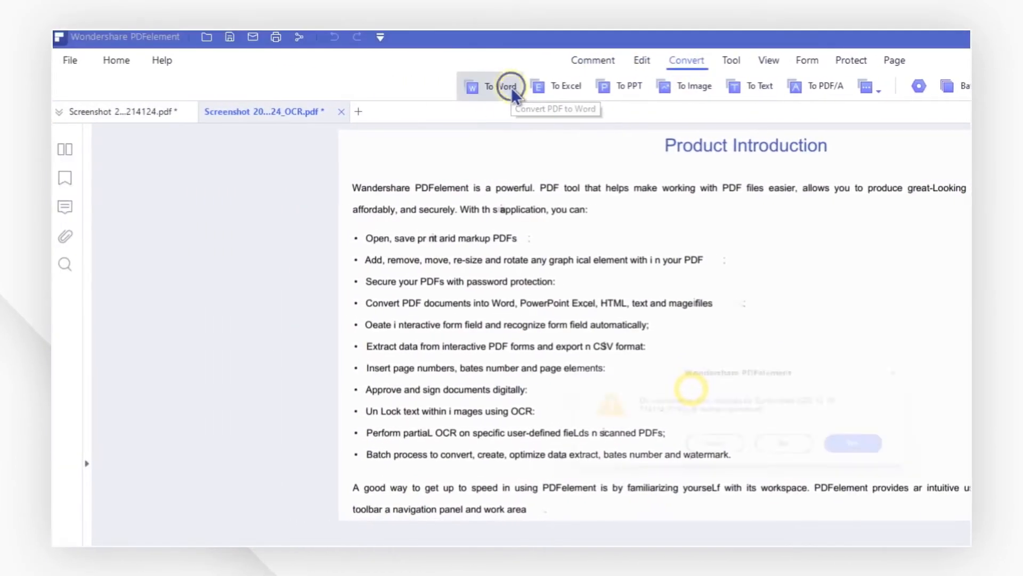
left_click(781, 441)
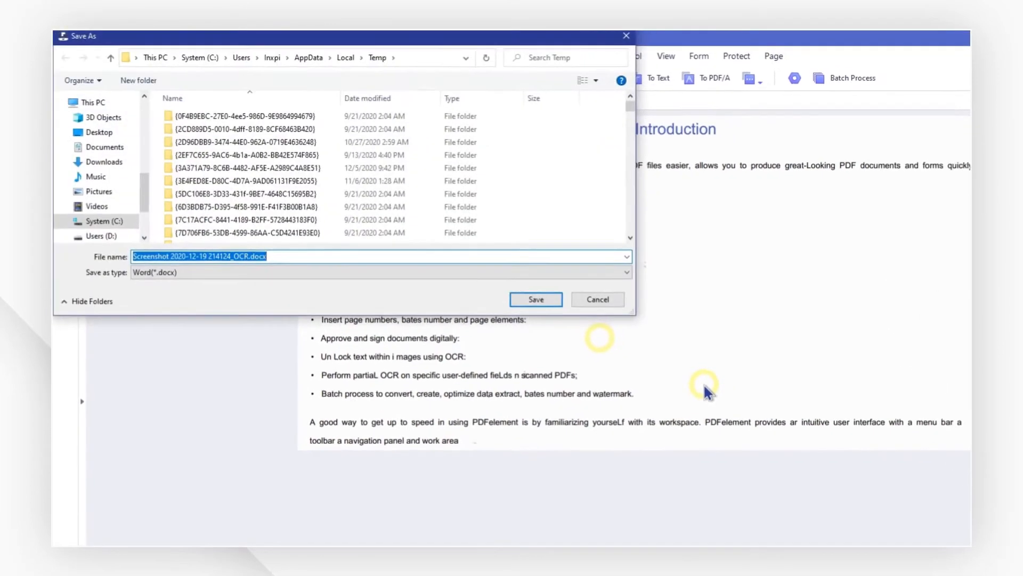
left_click(100, 132)
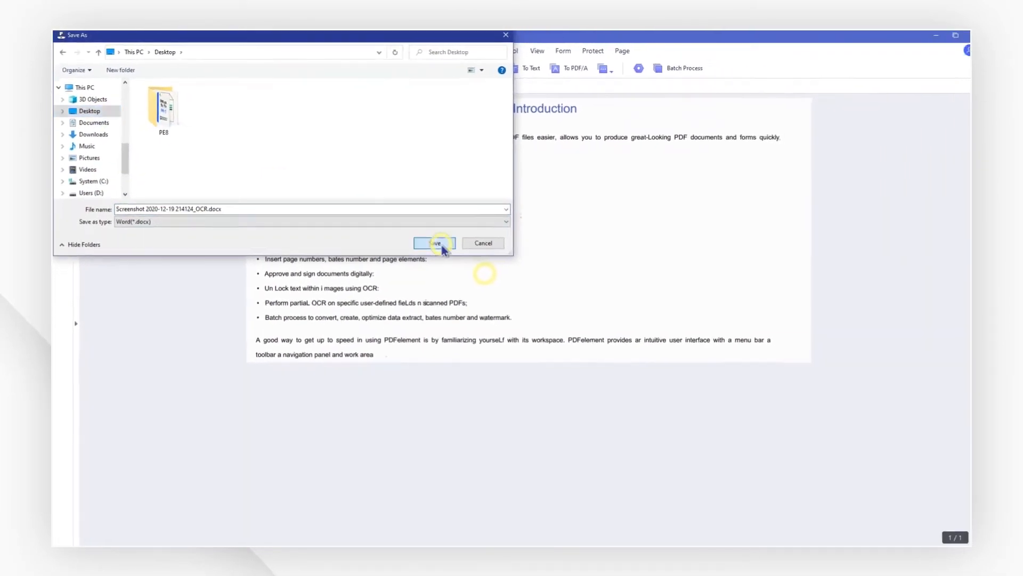
left_click(435, 244)
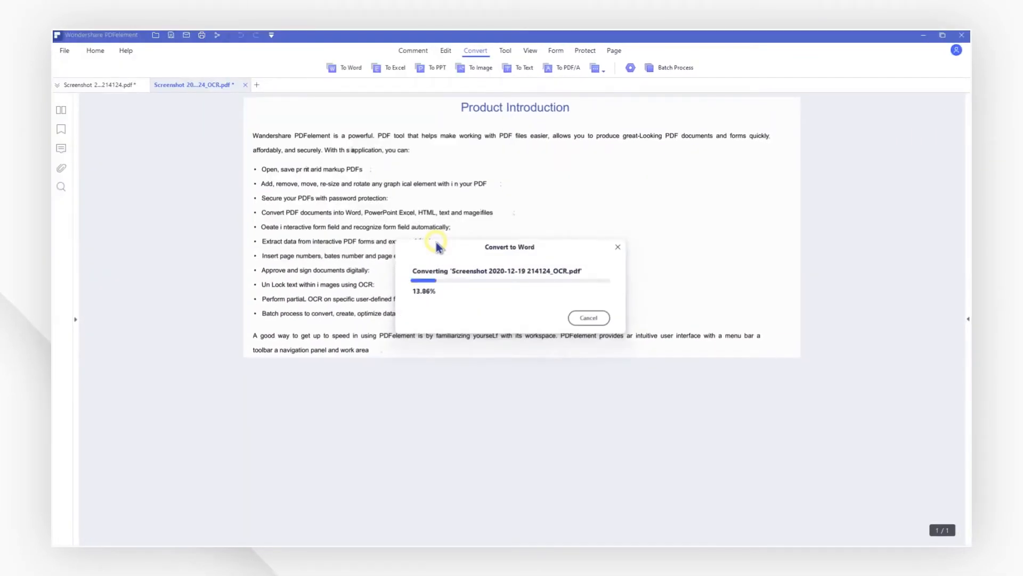
left_click(586, 319)
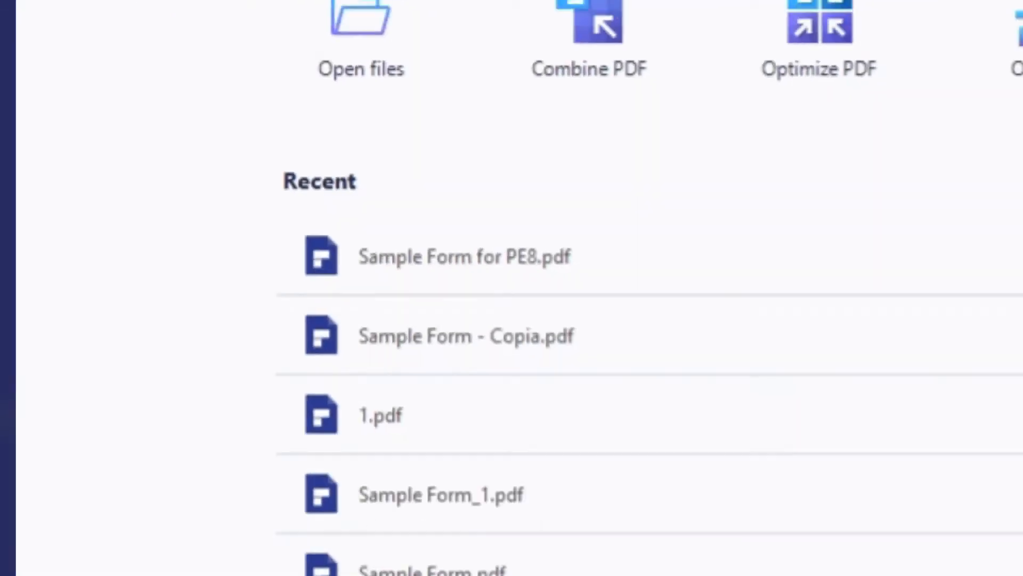
- Open Sample Form for PE8.pdf from the recent files and run form recognition to create its fillable fields
left_click(324, 191)
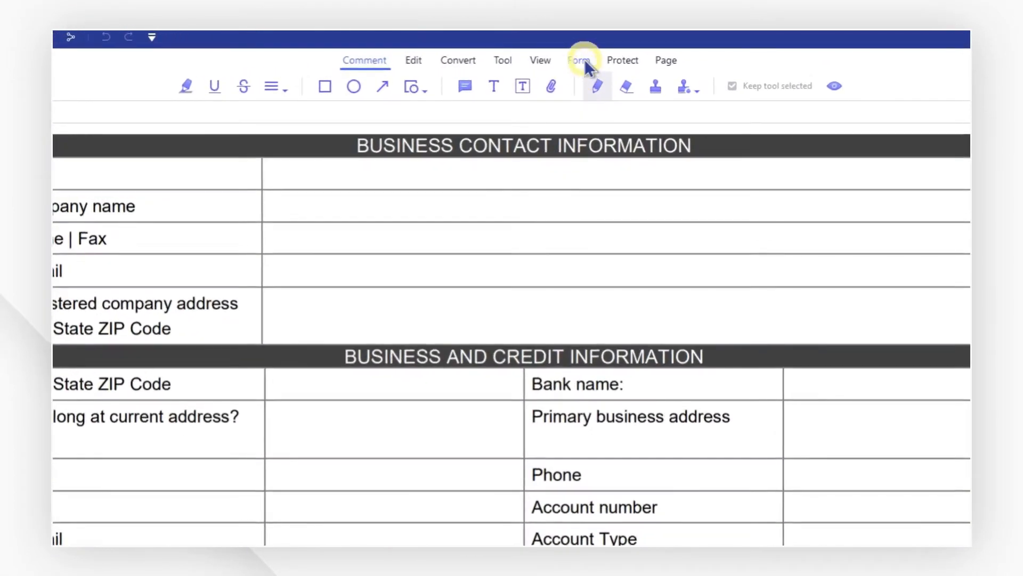
left_click(559, 51)
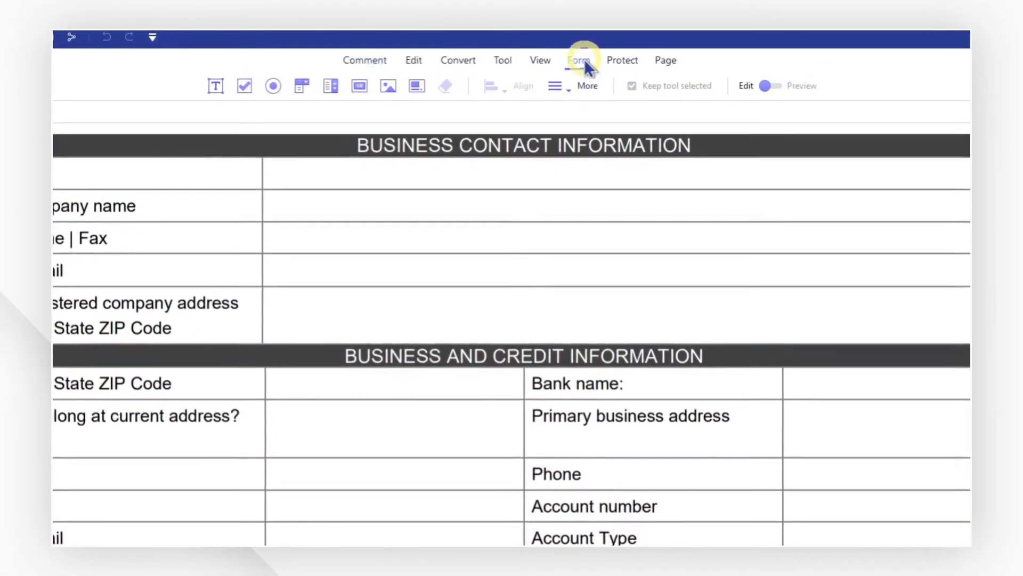
left_click(578, 88)
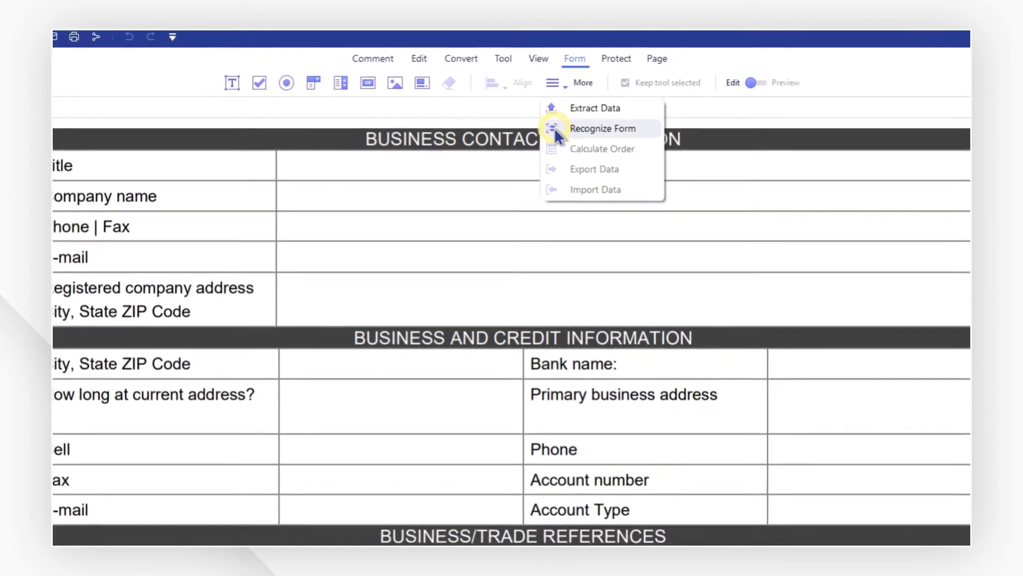
left_click(555, 130)
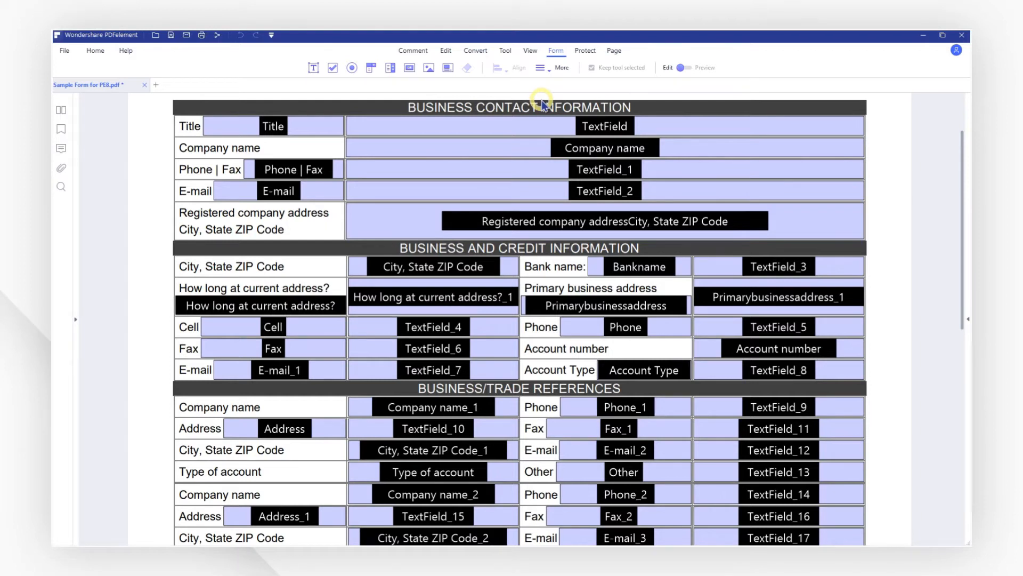
- Rename the wide text field in the Title row under Business Contact Information to Title
left_click(495, 127)
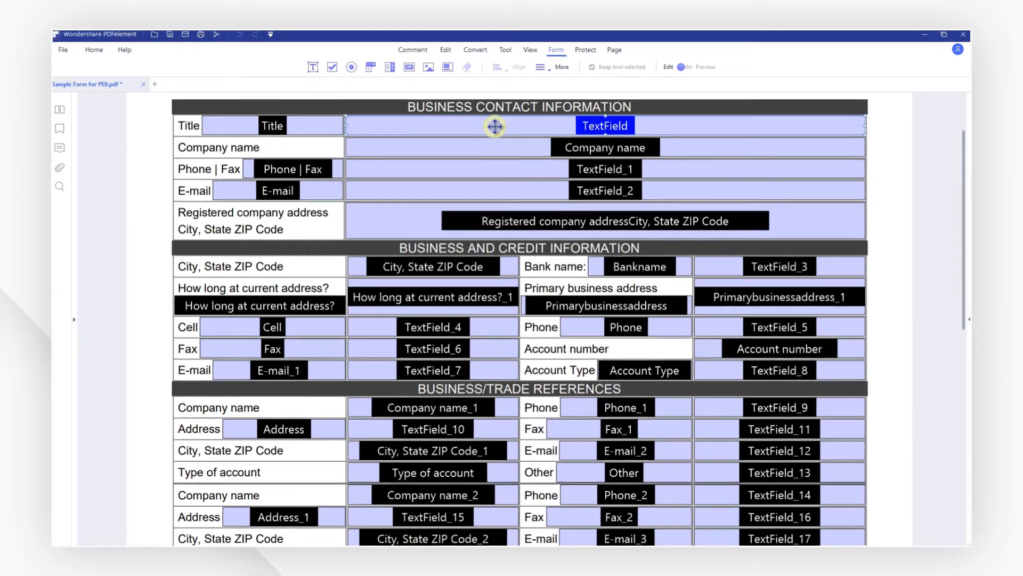
double_click(496, 127)
left_click(476, 189)
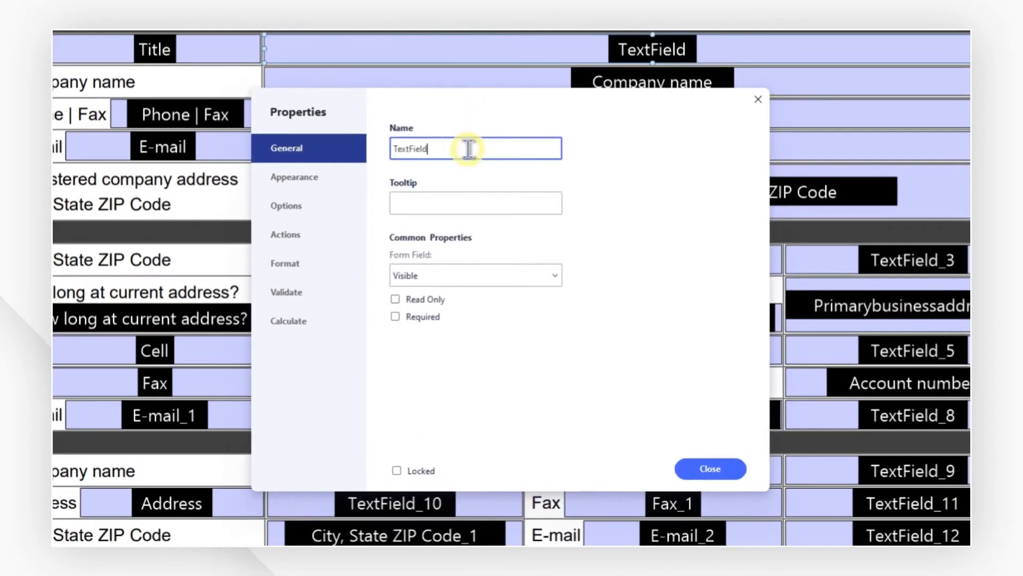
left_click_drag(468, 149, 354, 149)
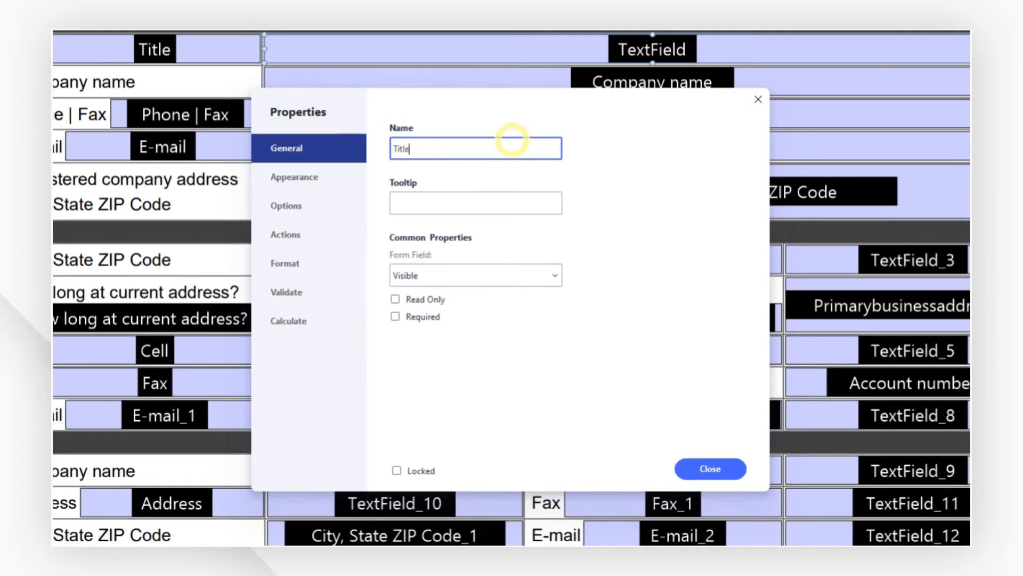
left_click(705, 462)
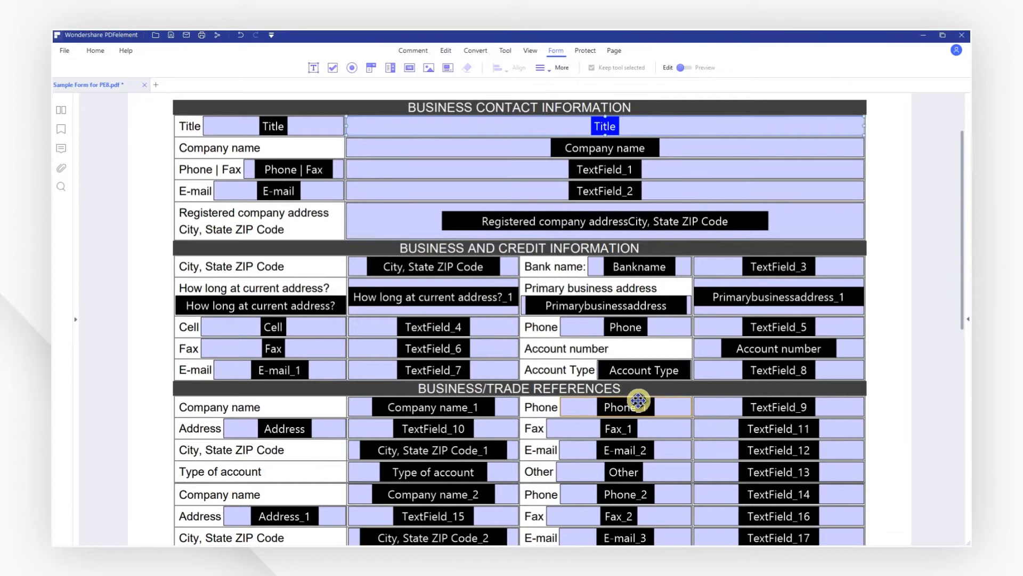
- Rename the wide text field in the Phone | Fax row under Business Contact Information to Phone
double_click(566, 167)
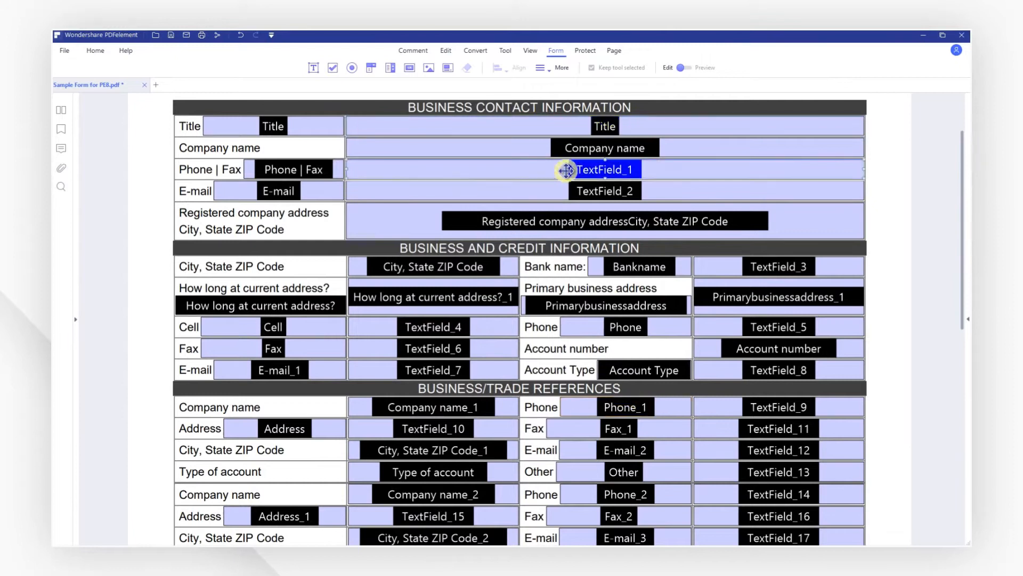
key("Return")
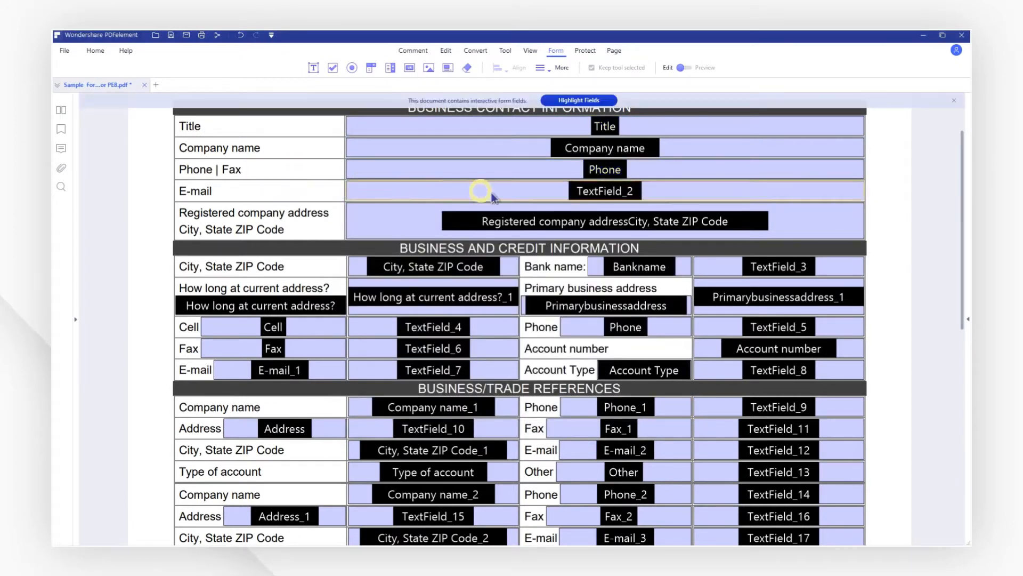
- Delete both text fields in the Account Type row and draw a combo box filling its empty answer cell
left_click(727, 370)
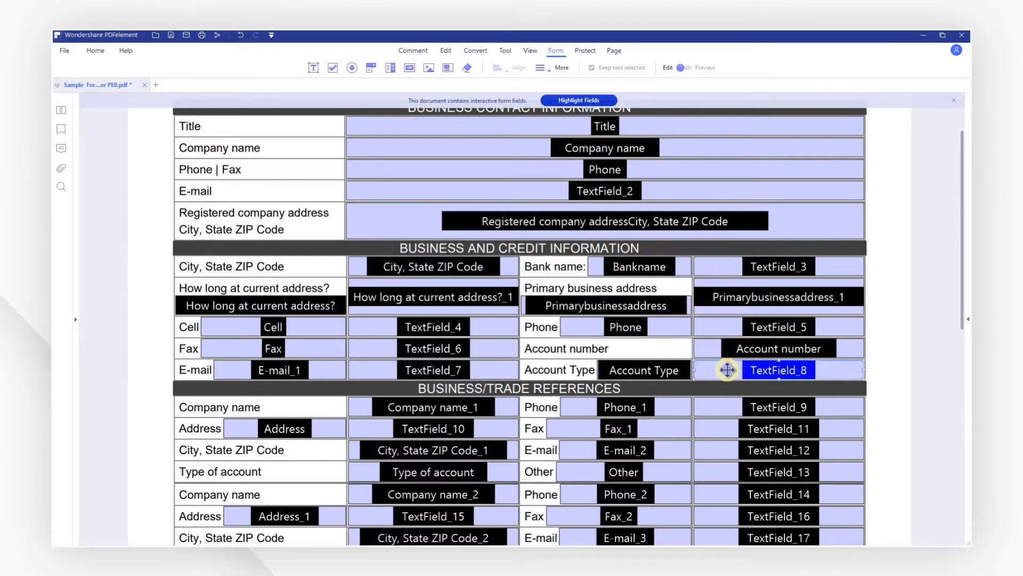
key("Delete")
left_click(661, 372)
key("Delete")
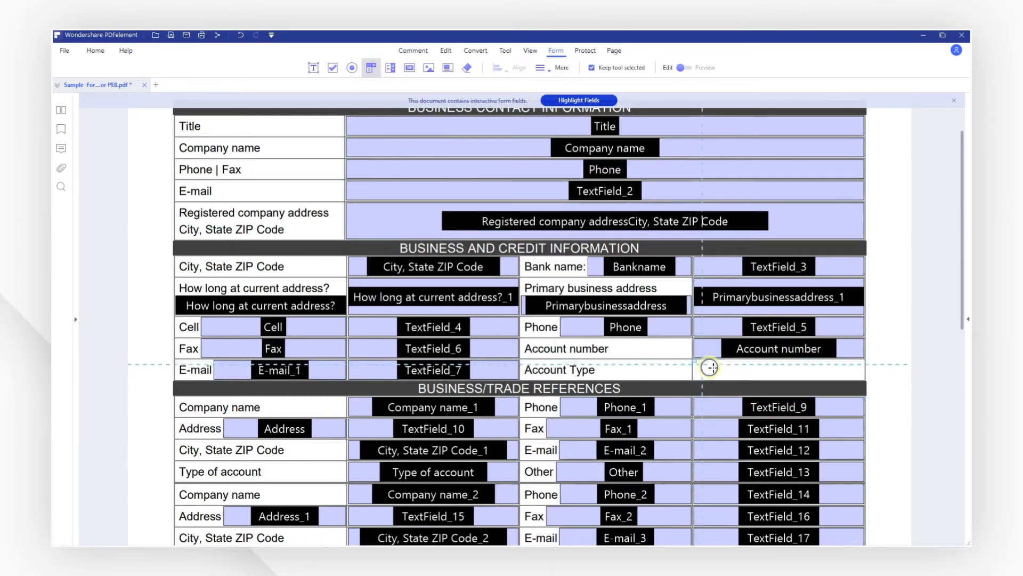
left_click_drag(865, 380, 865, 380)
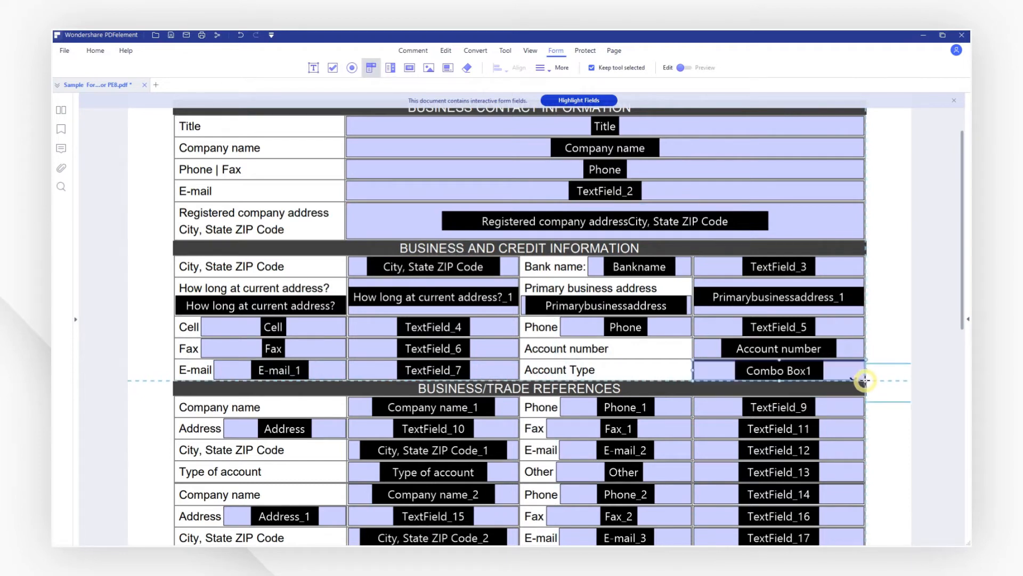
key("Escape")
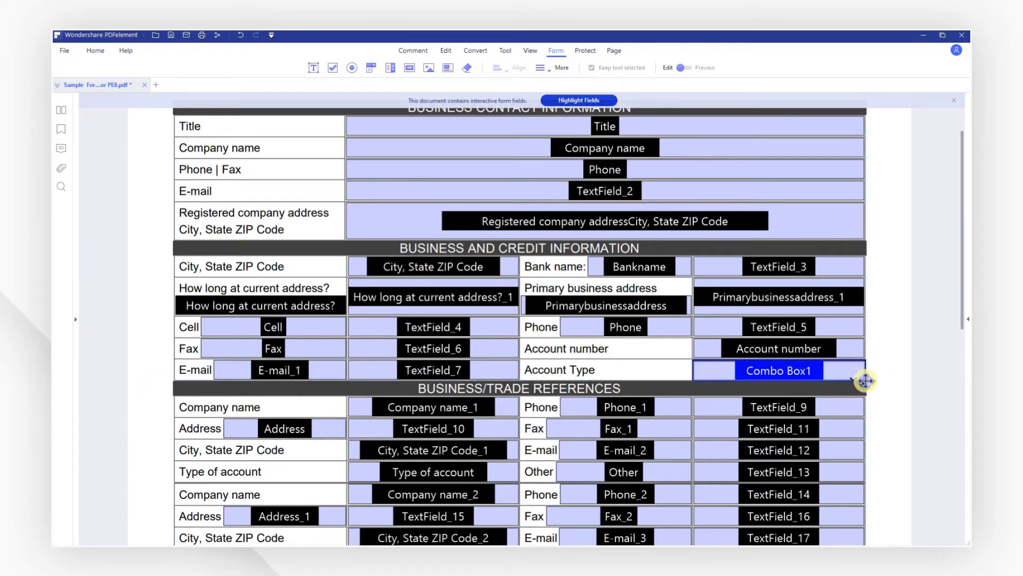
- Add the items 1, 2 and 3 to the Account Type combo box's option list
double_click(787, 365)
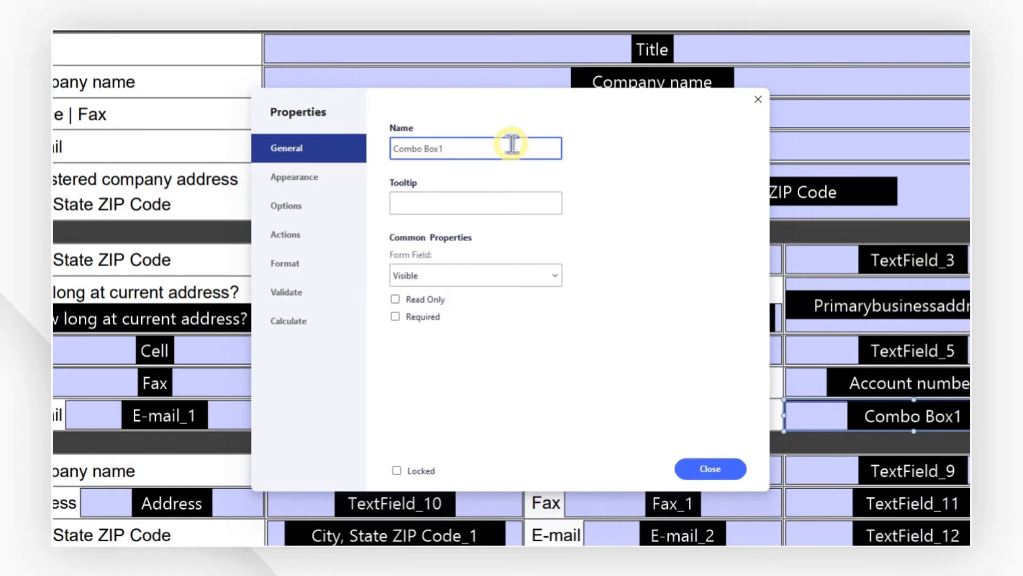
left_click(317, 206)
left_click(457, 145)
type("1")
key("Return")
type("2")
left_click(611, 225)
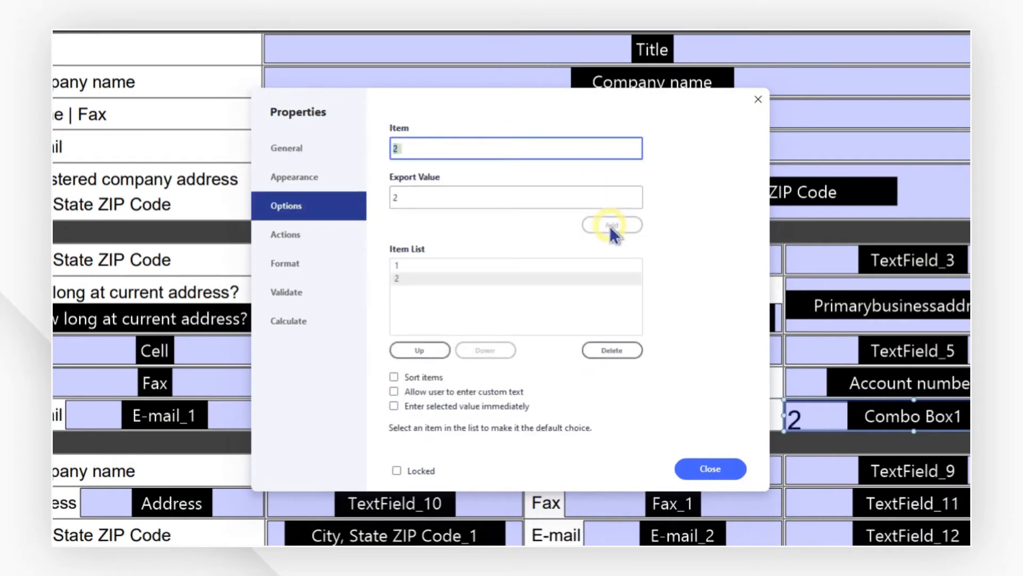
type("3")
left_click(612, 225)
- Move item 2 to the end of the combo box's item list, delete item 3, and close the properties
left_click(519, 279)
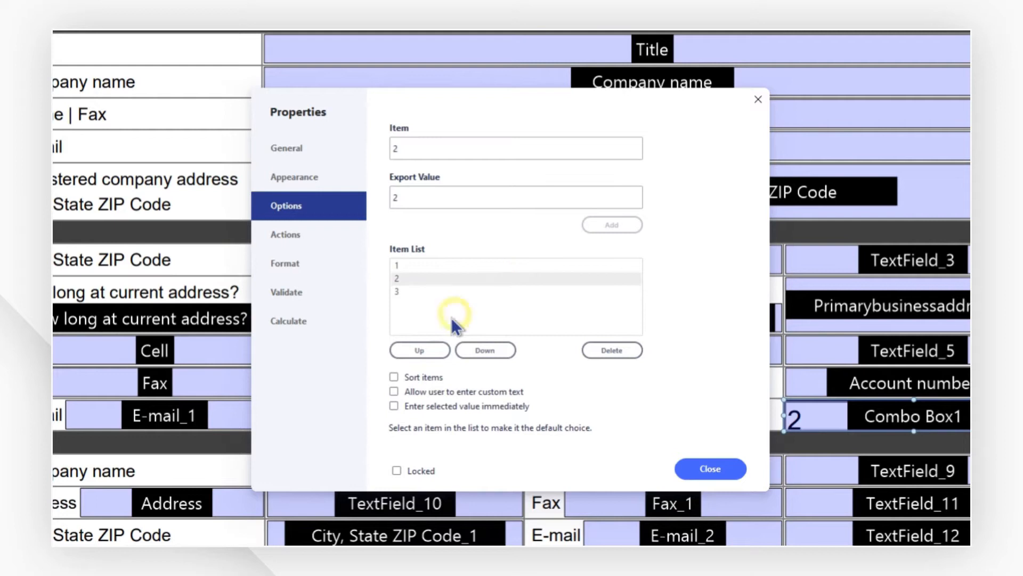
left_click(420, 351)
left_click(481, 350)
left_click(480, 350)
left_click(468, 279)
left_click(613, 350)
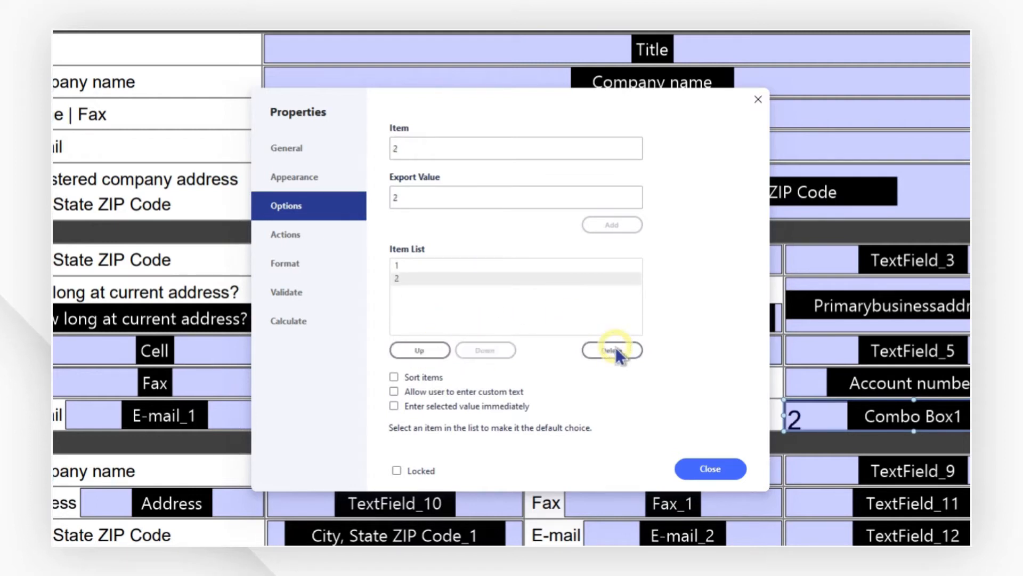
left_click(728, 469)
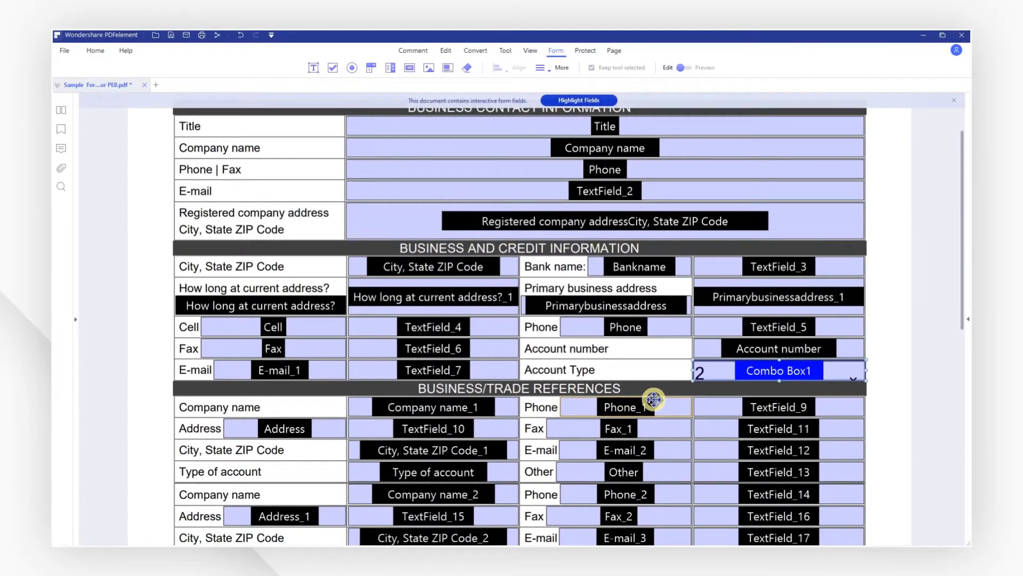
- Switch the form from editing to preview mode and look over its fillable fields
left_click(684, 67)
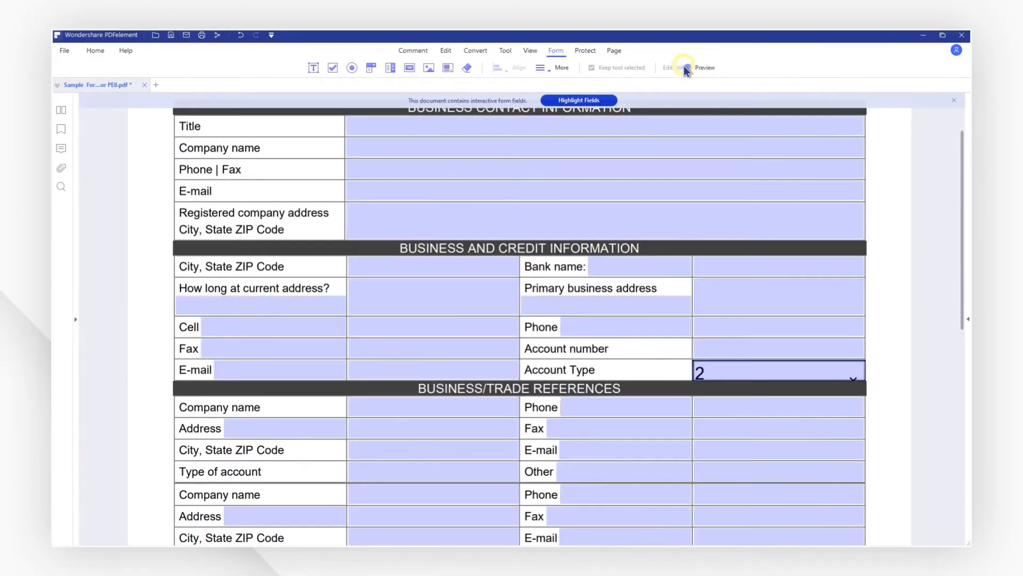
left_click_drag(889, 262, 889, 326)
left_click(658, 188)
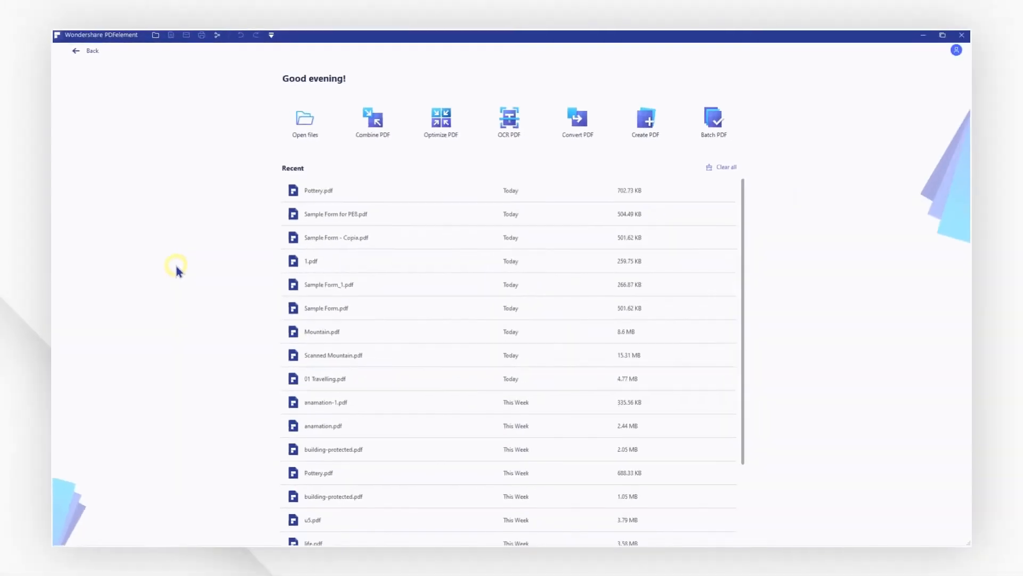
- Open Pottery.pdf from the Desktop folder
left_click(305, 132)
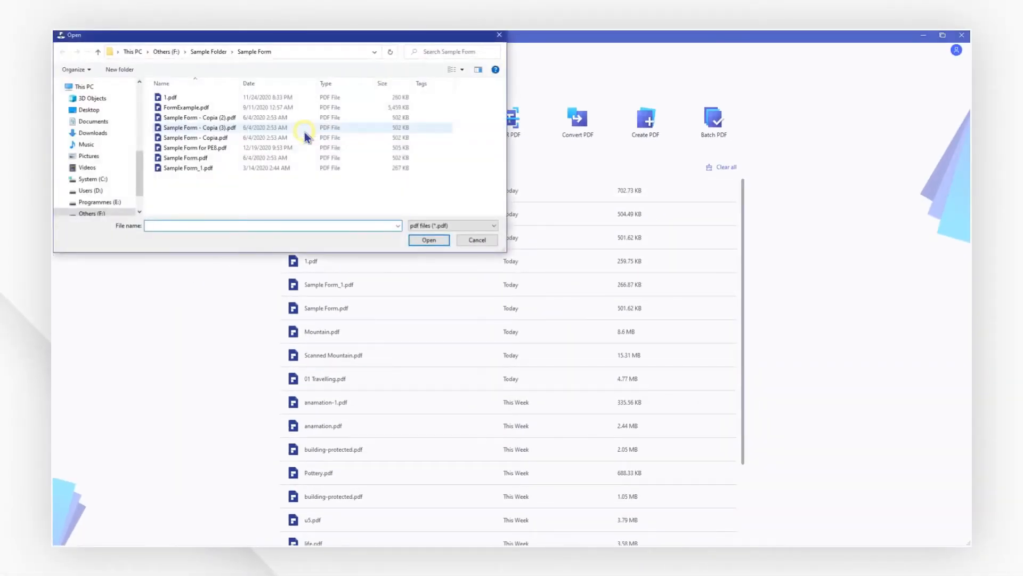
key("Escape")
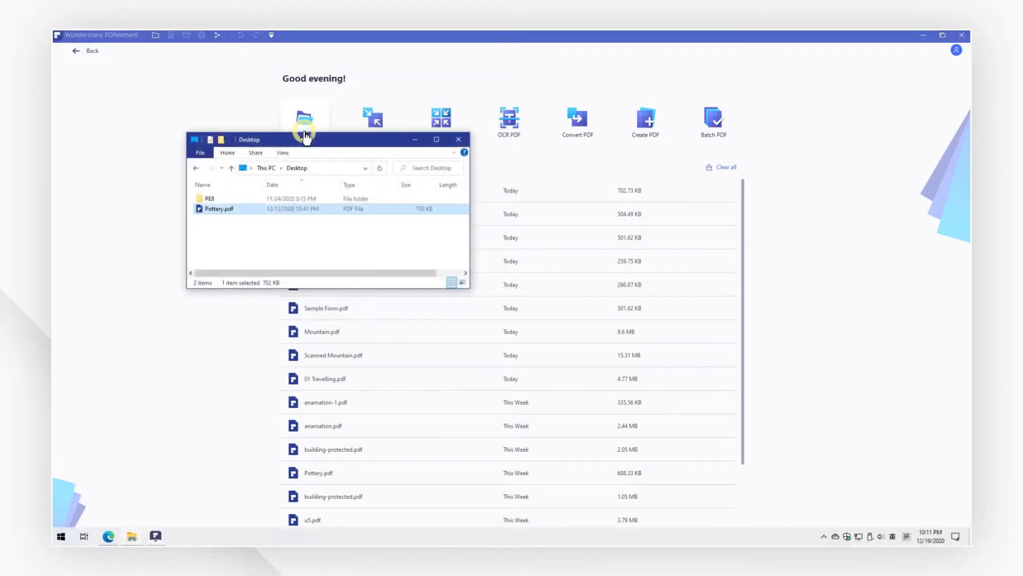
left_click_drag(213, 209, 832, 247)
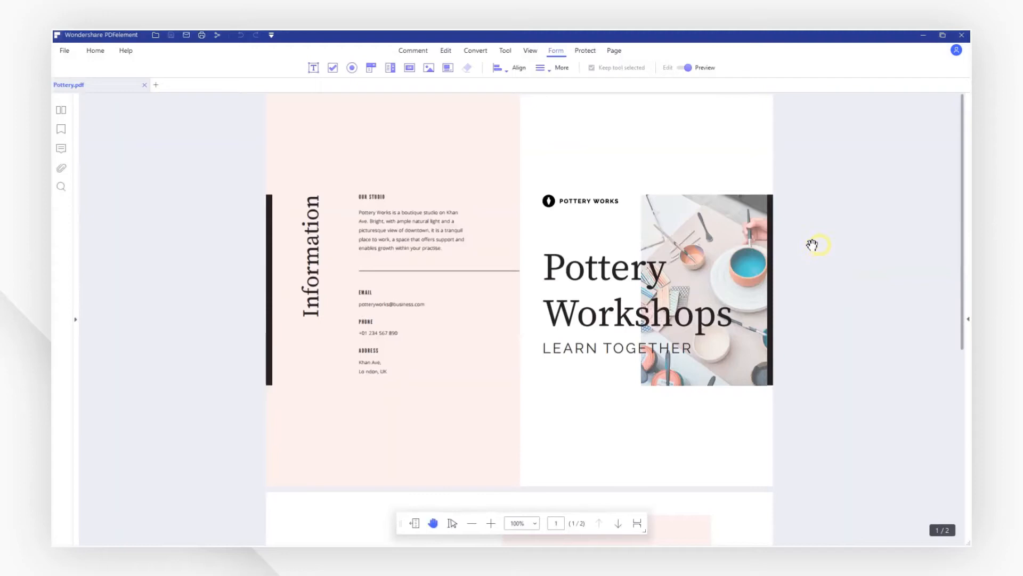
- Convert Pottery.pdf to PowerPoint, saving it on the Desktop as Pottery.pptx, and open the conversion result
left_click(476, 51)
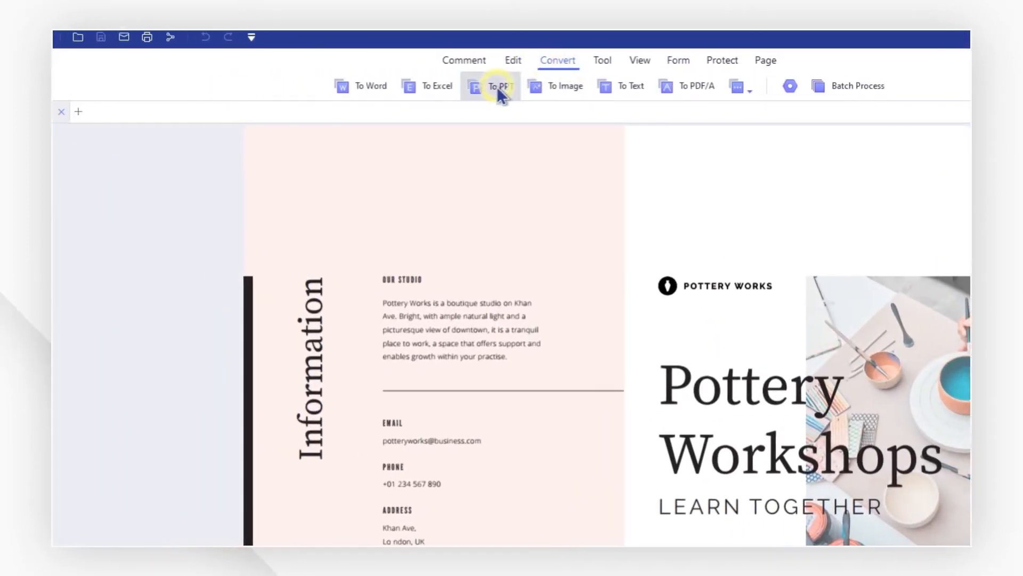
left_click(496, 86)
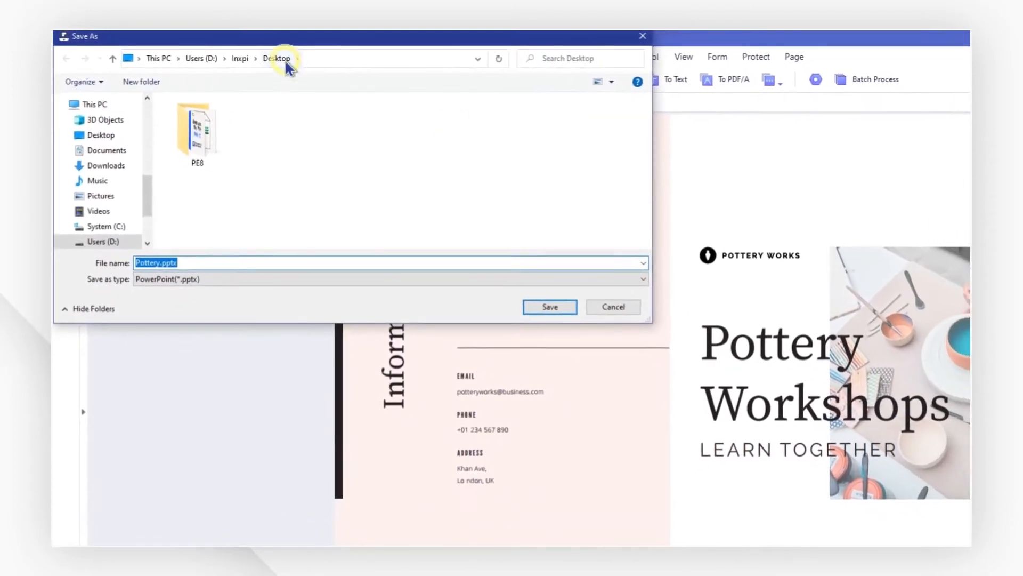
left_click(286, 266)
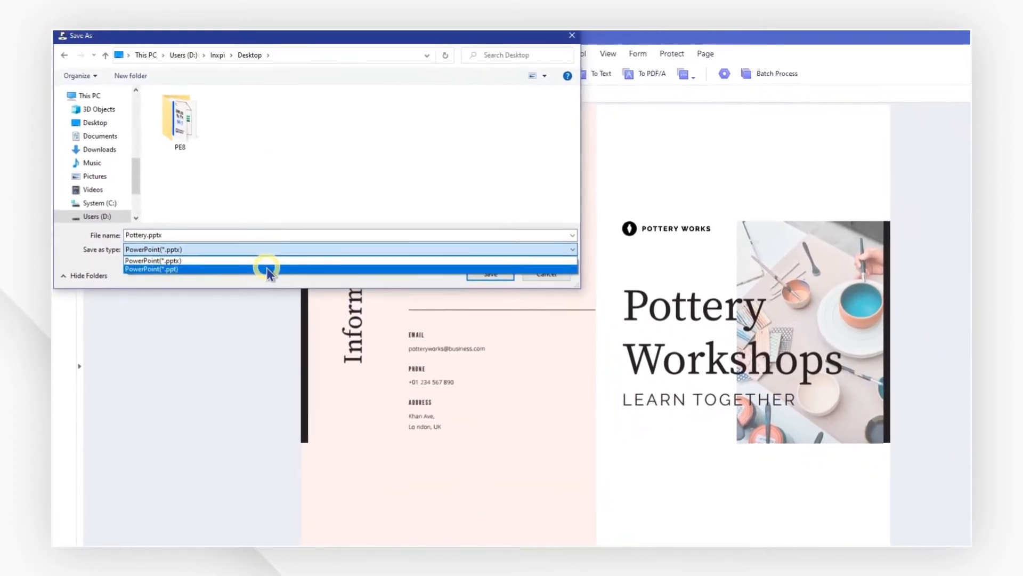
left_click(265, 261)
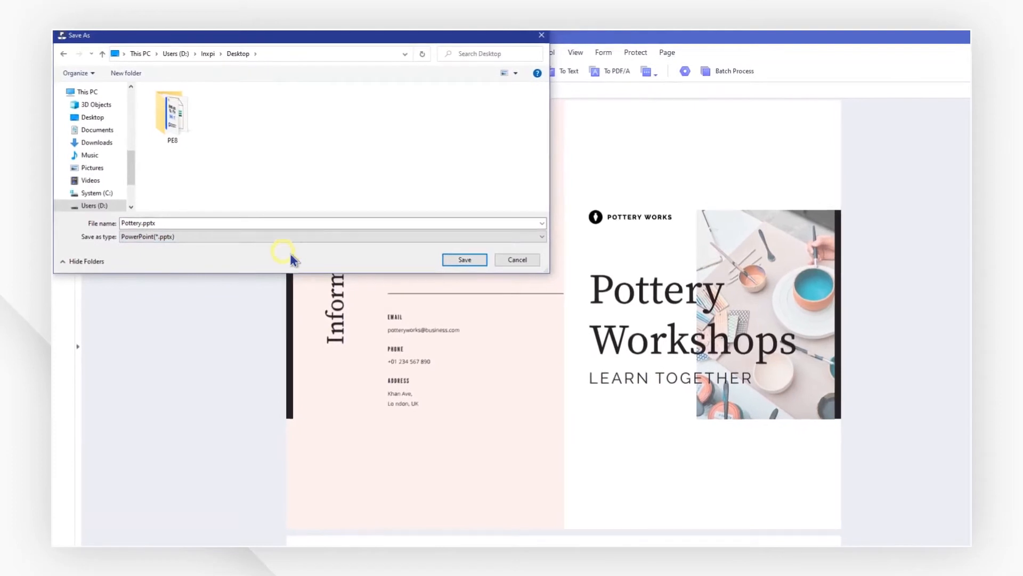
left_click(461, 260)
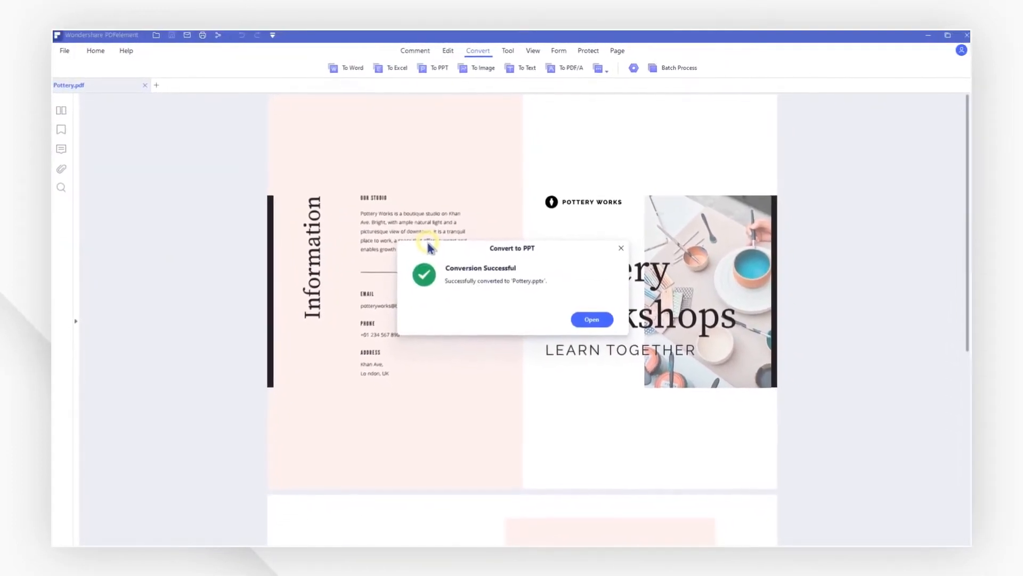
left_click(592, 319)
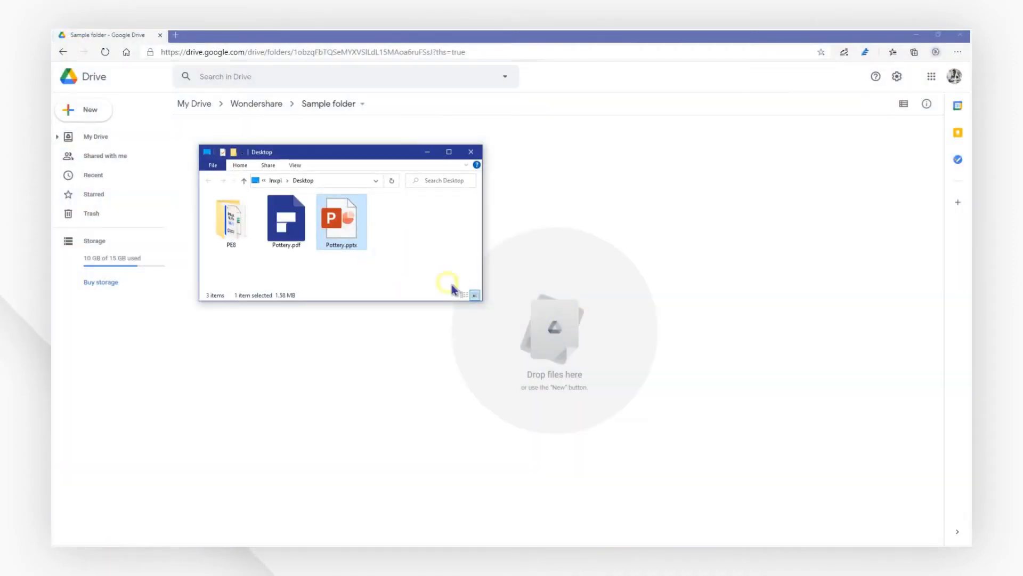
- Switch to Google Drive, upload Pottery.pptx from the Desktop to the Sample folder, and open it in Google Slides
left_click_drag(451, 289, 584, 274)
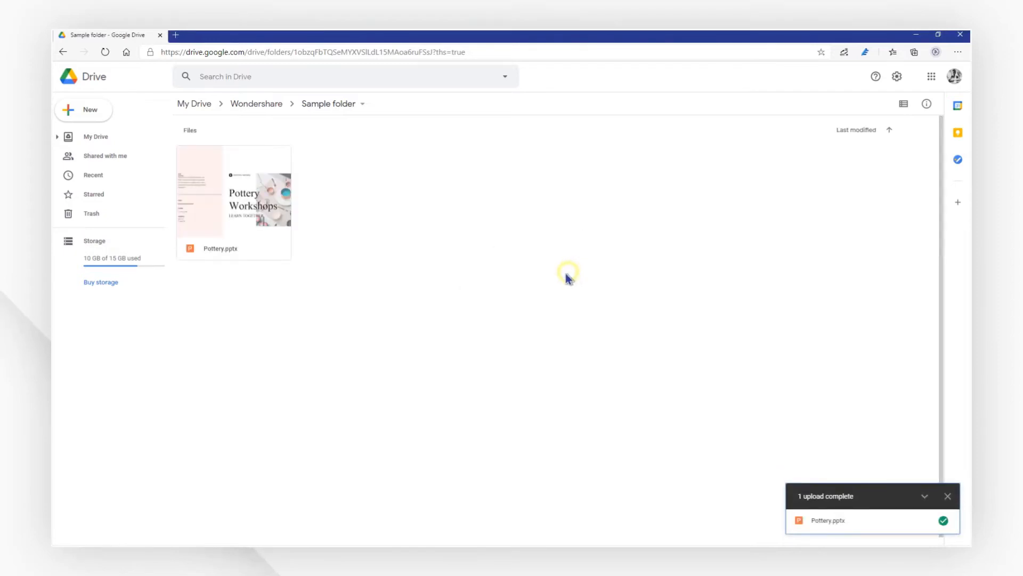
double_click(232, 201)
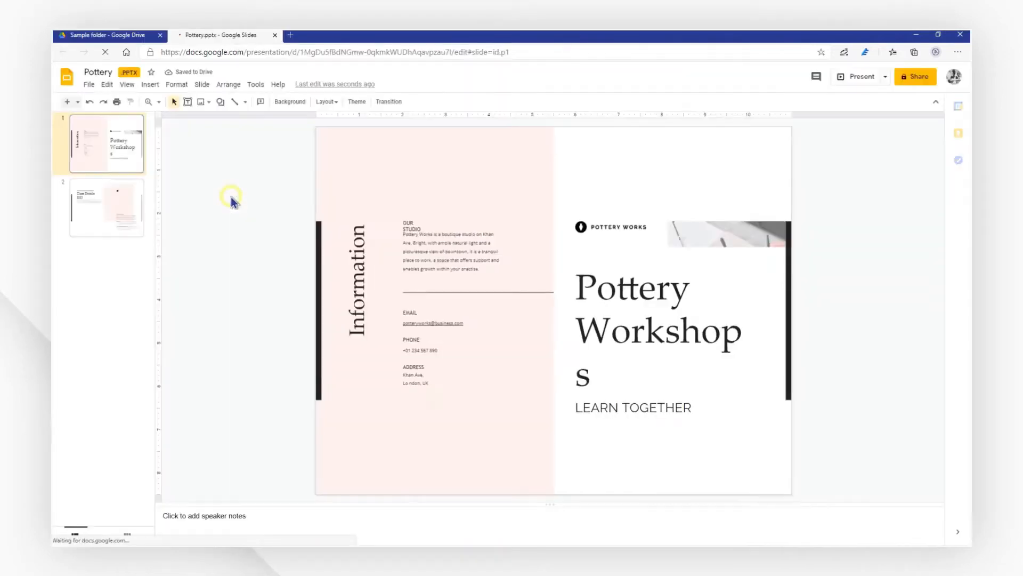
- Save the uploaded PPTX presentation as Google Slides and compare the original with the new copy
left_click(89, 84)
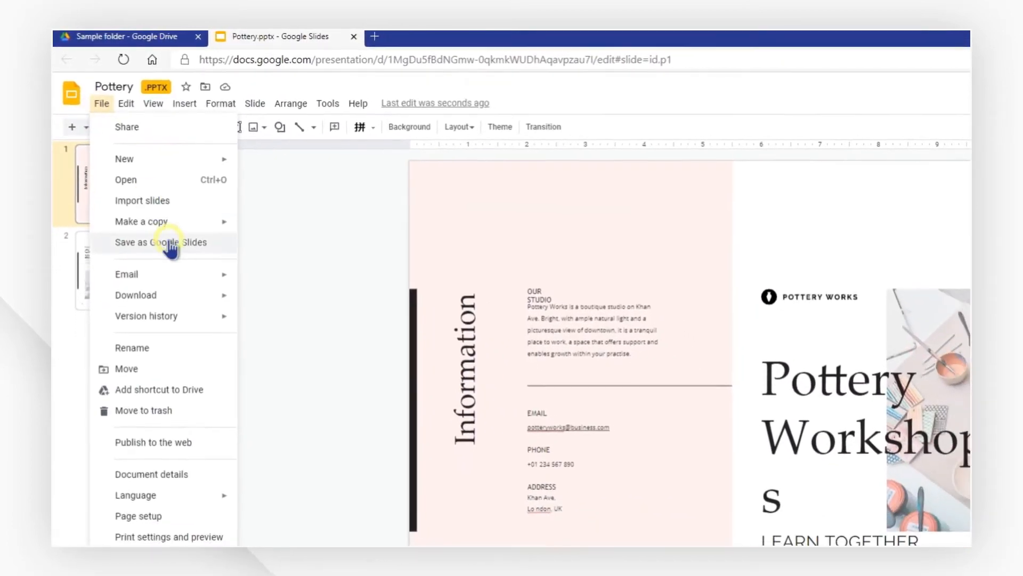
left_click(167, 239)
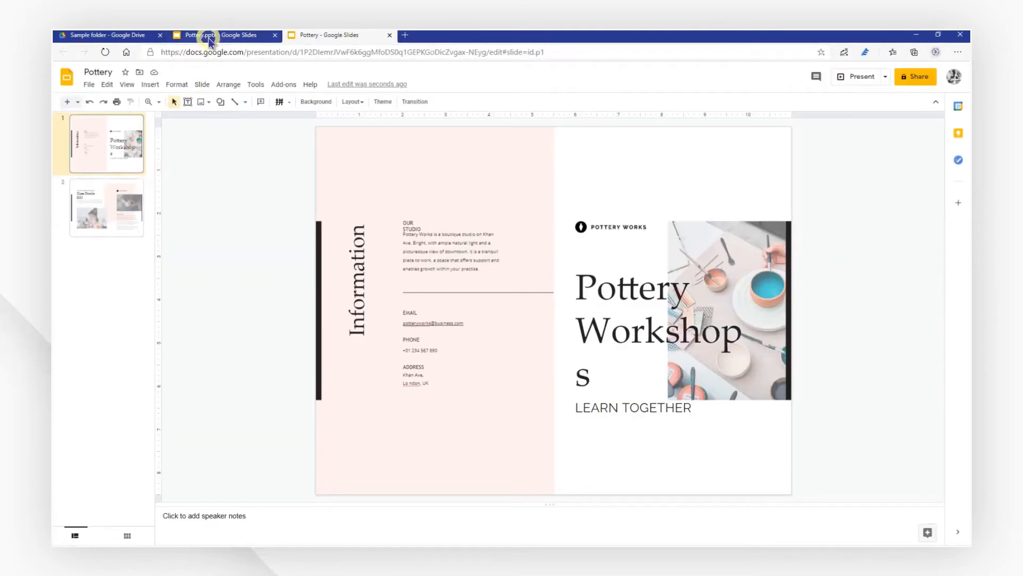
left_click(208, 36)
left_click(310, 36)
left_click(601, 302)
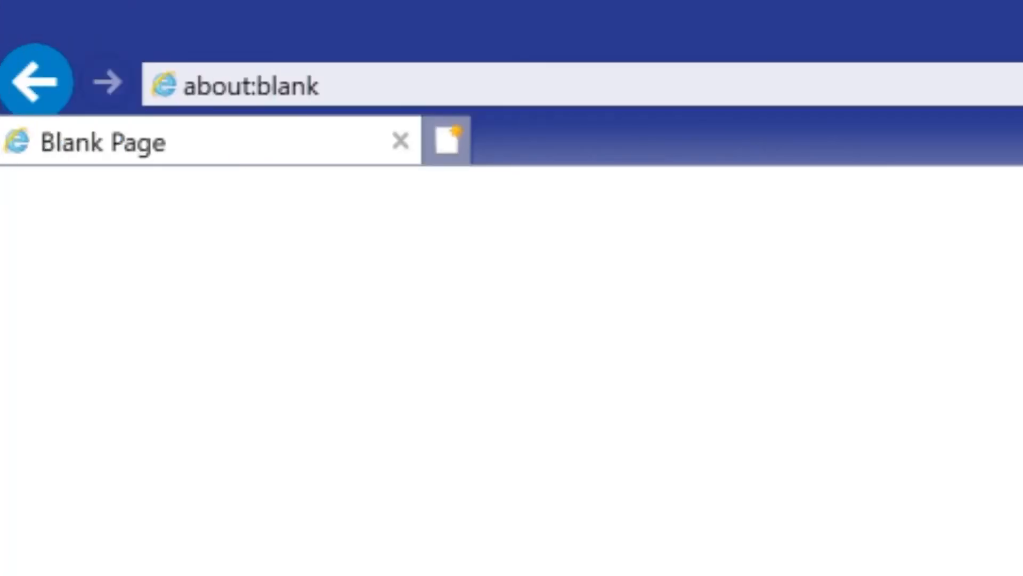
- Switch to Internet Explorer and open configData.xml from the Desktop folder in it
key("super+e")
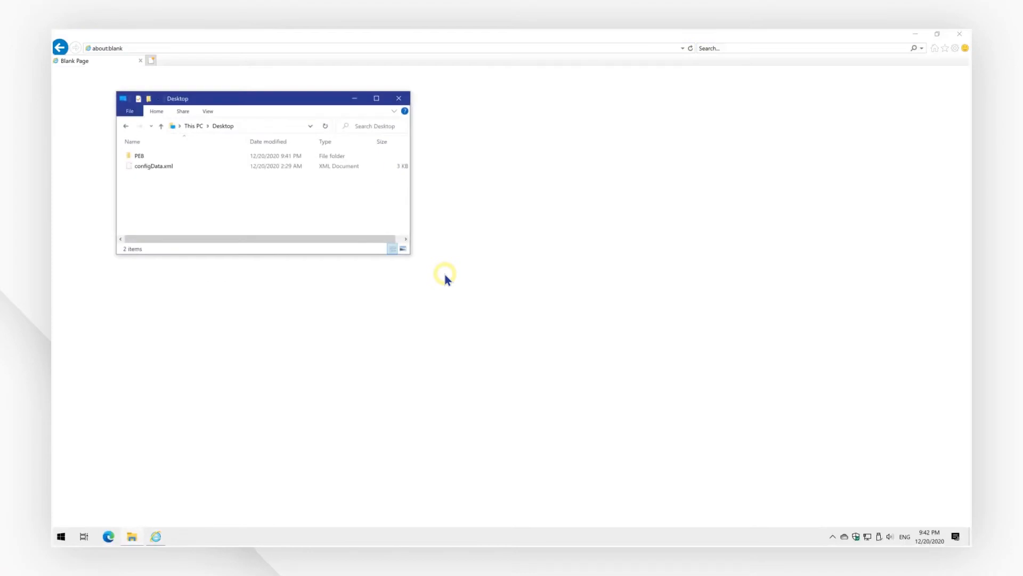
left_click(185, 169)
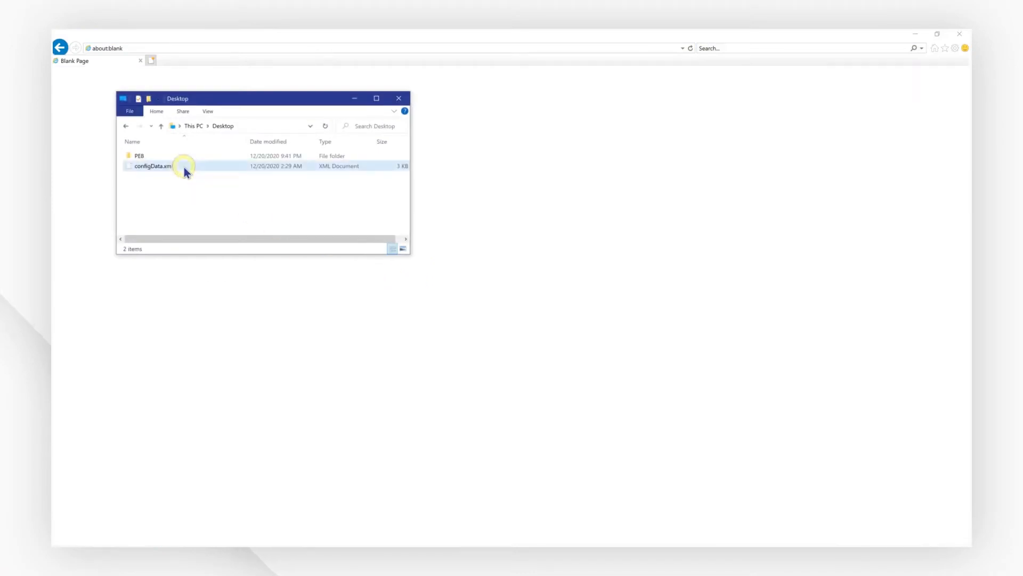
left_click_drag(512, 207, 512, 206)
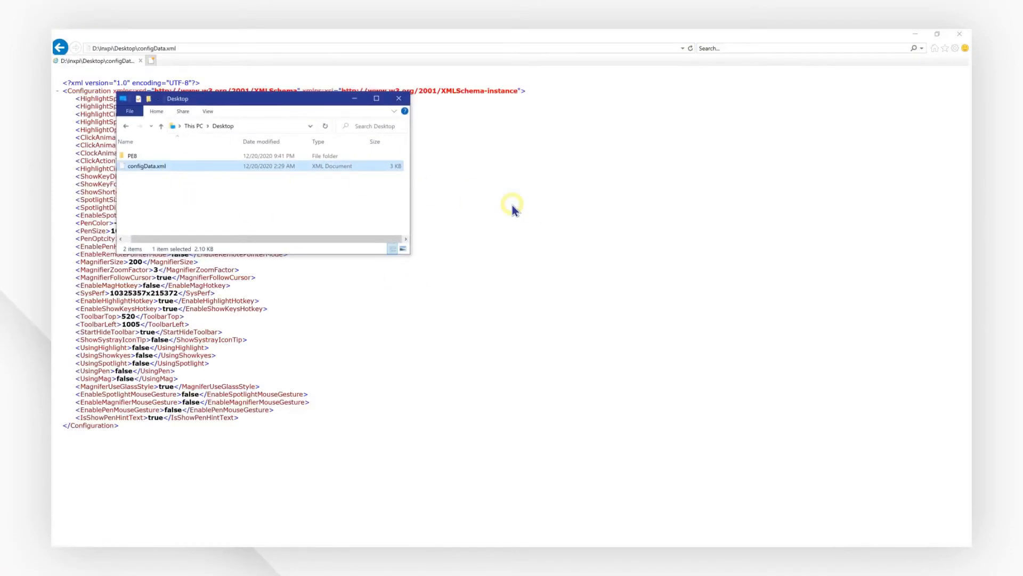
left_click(513, 204)
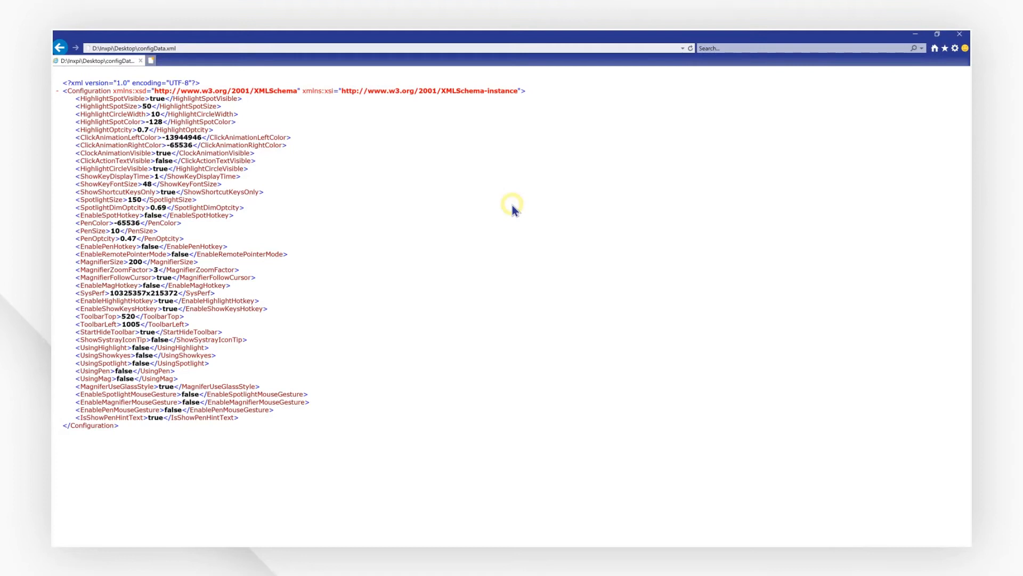
- Print configData.xml to PDF from Internet Explorer with the Wondershare PDFelement printer, keeping the page range at All
key("ctrl")
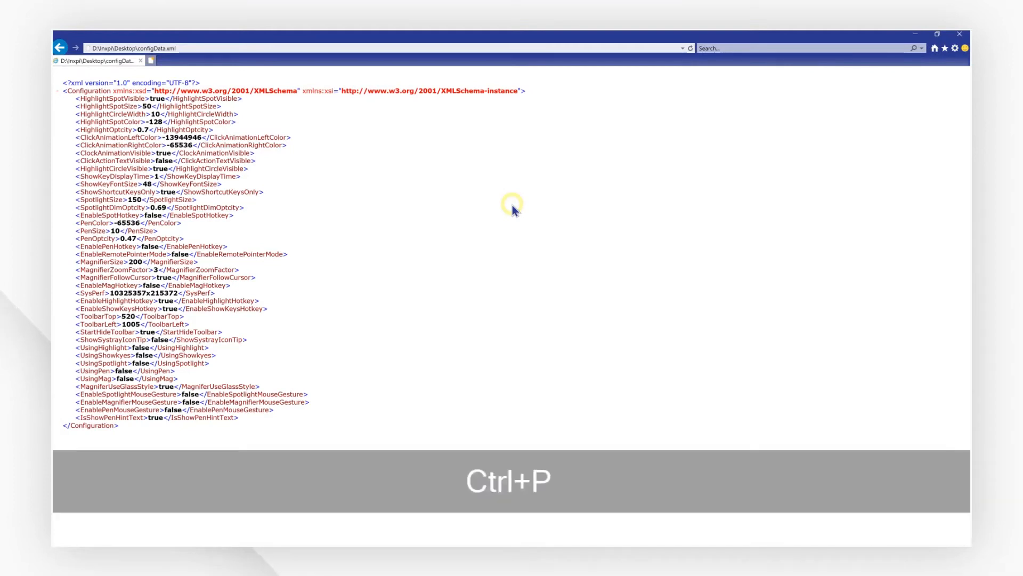
key("Escape")
left_click(955, 49)
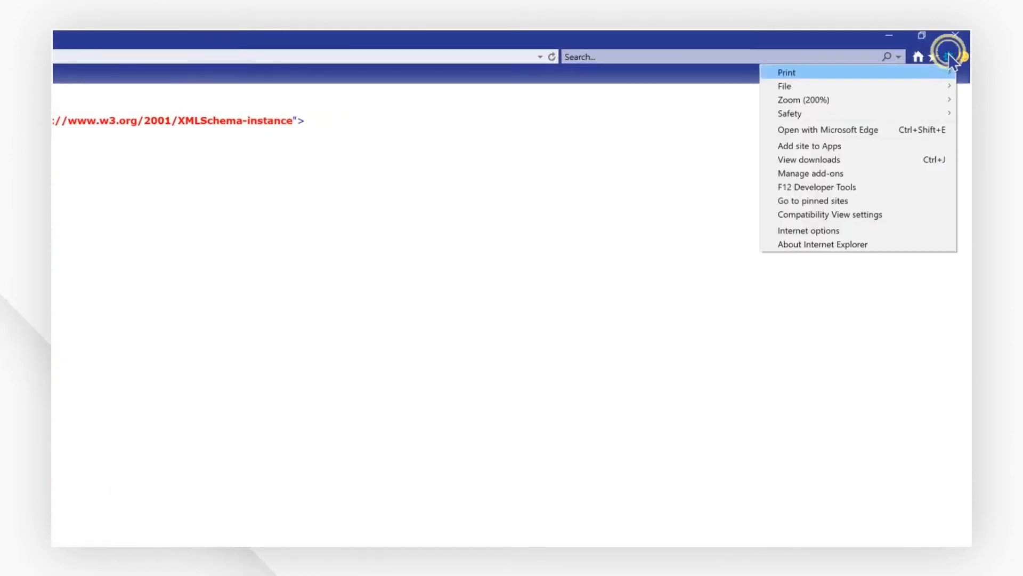
mouse_move(903, 72)
left_click(743, 72)
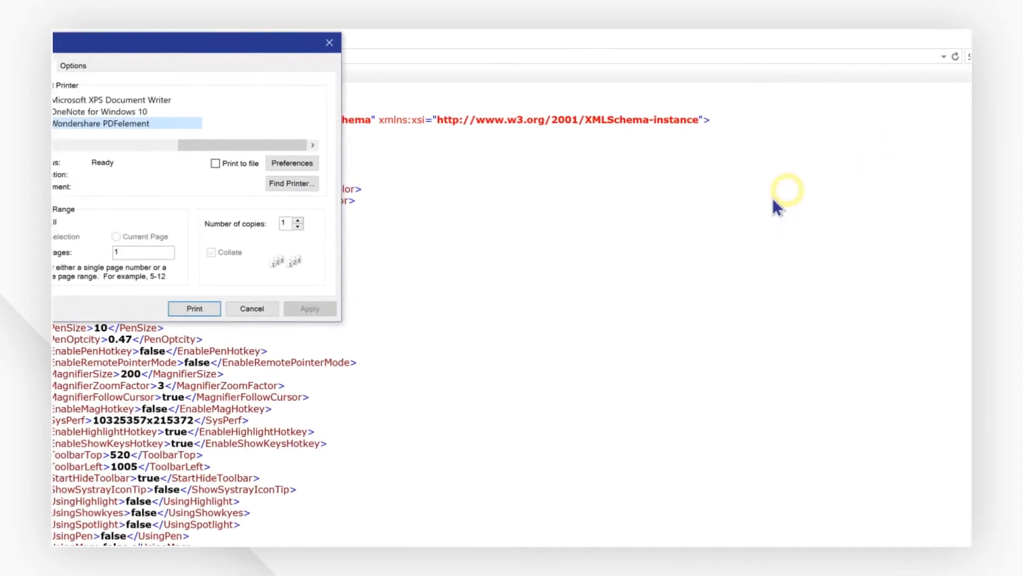
left_click(181, 122)
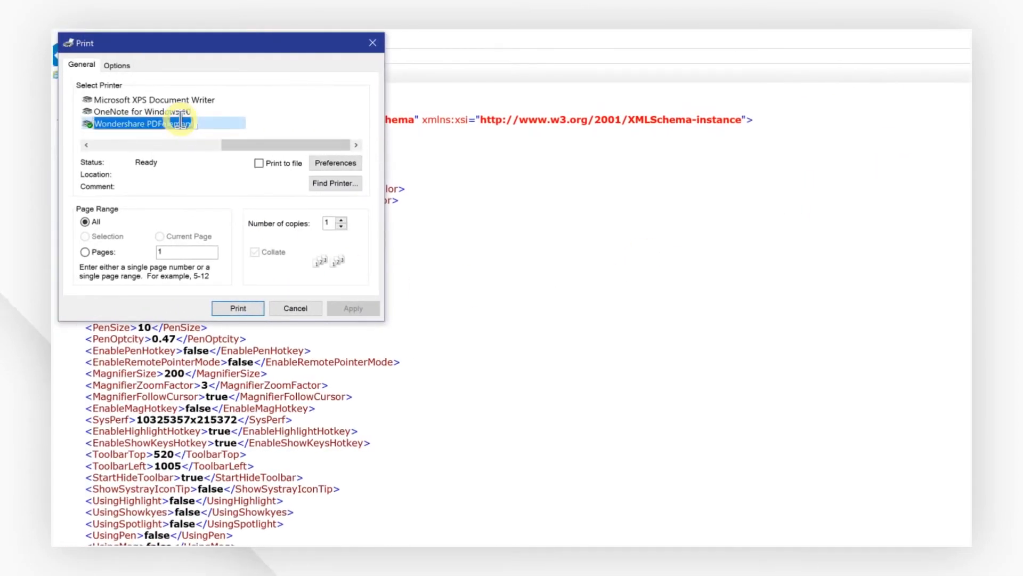
left_click(235, 307)
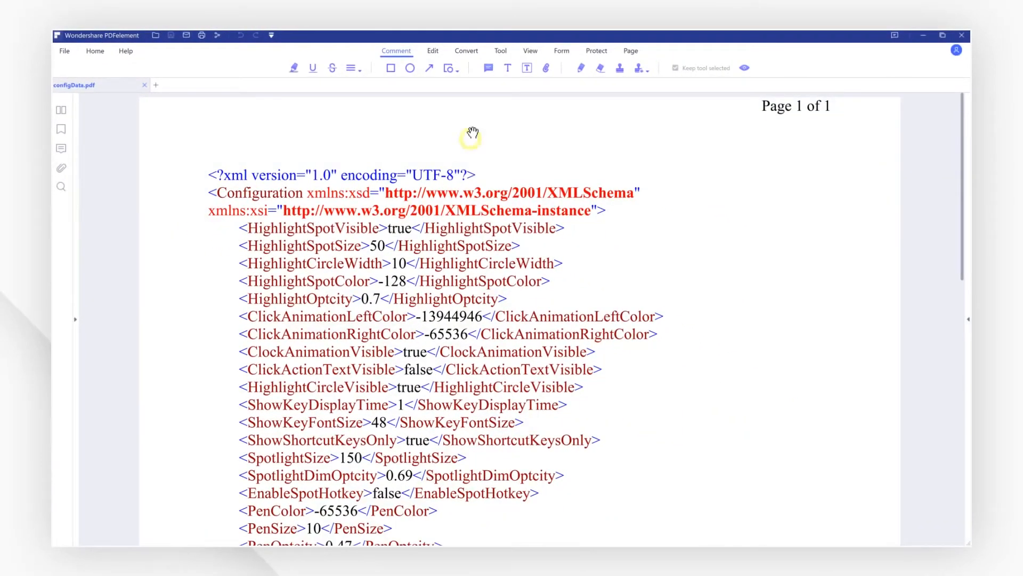
- Convert configData.pdf to Excel, saving it on the Desktop as configData.xlsx, and open the conversion result in Excel
left_click(471, 52)
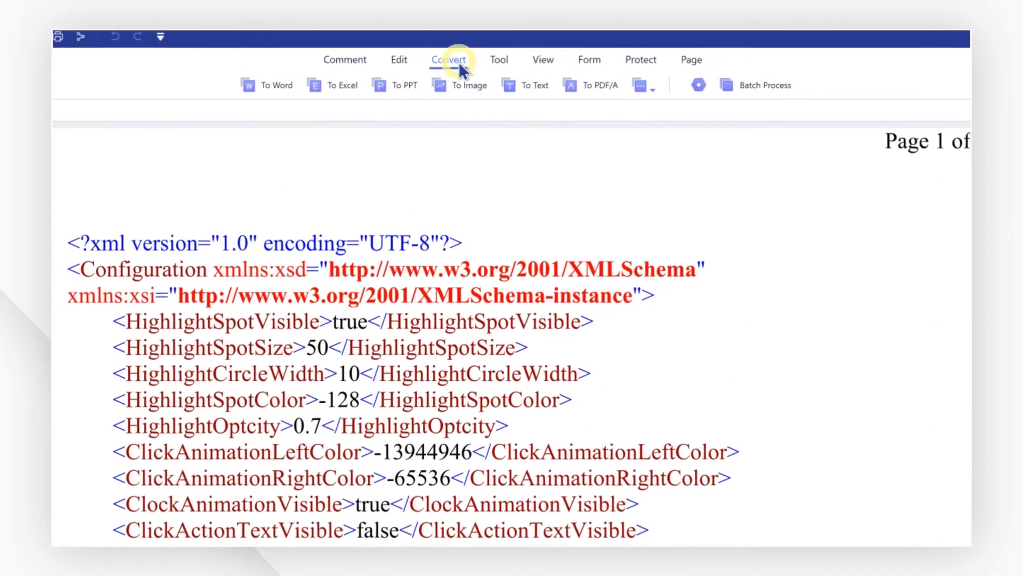
left_click(343, 83)
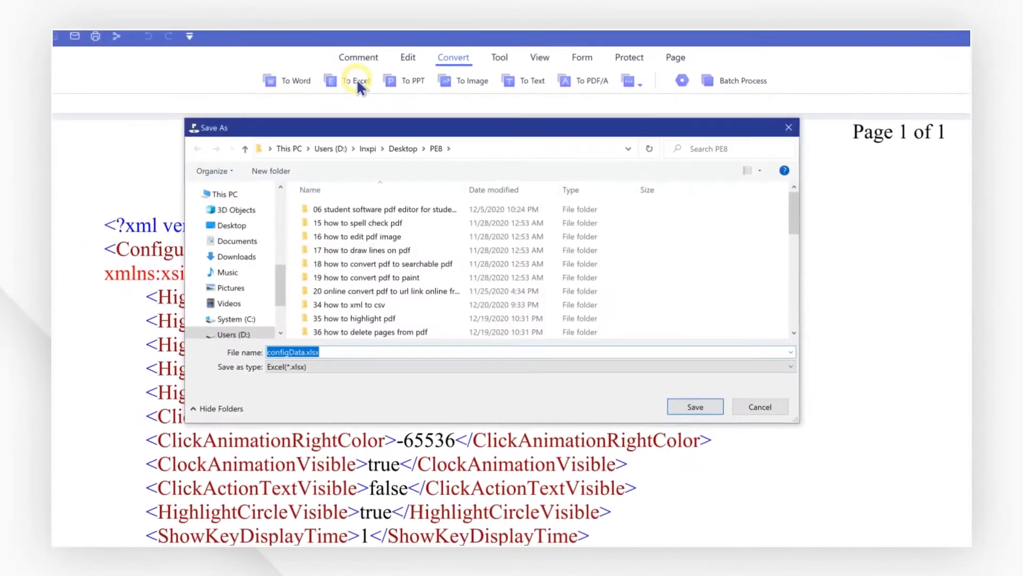
left_click(725, 331)
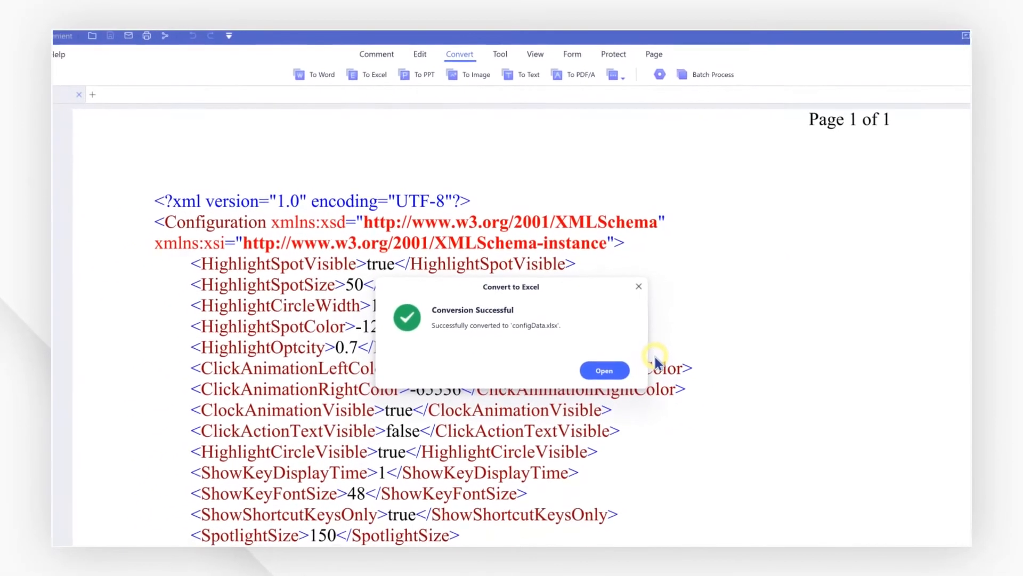
key("Return")
double_click(314, 238)
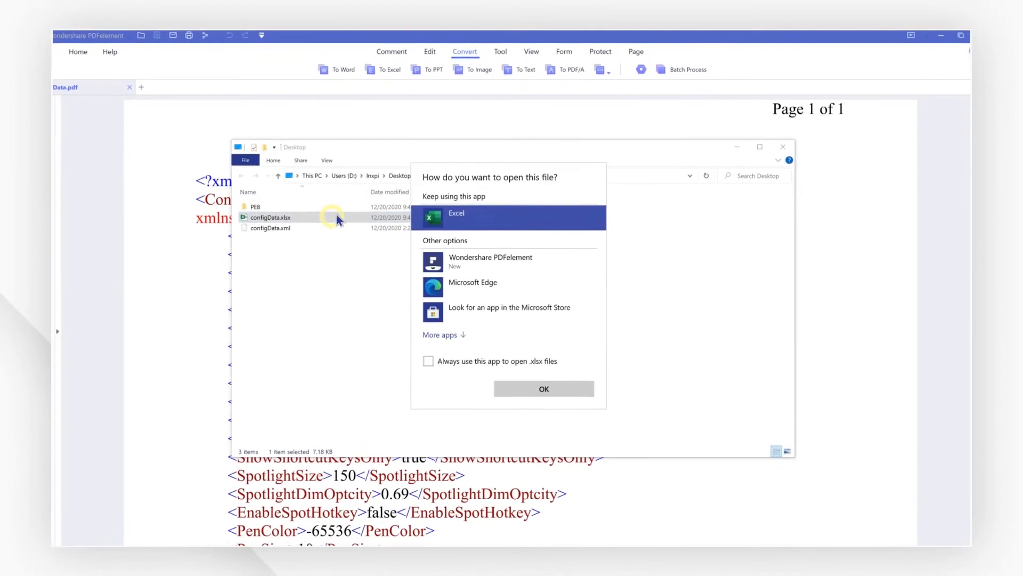
key("Return")
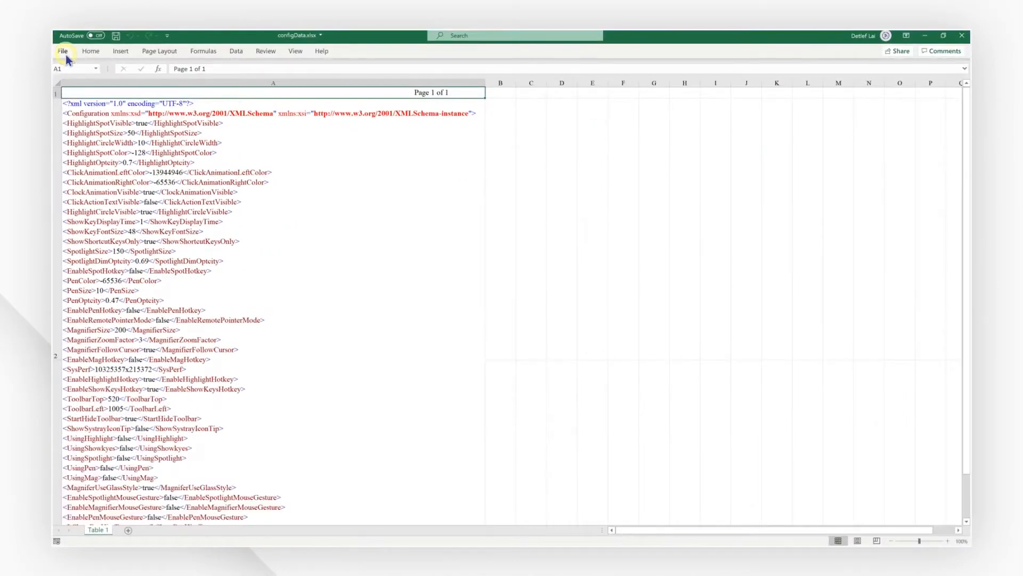
- Save the configData workbook on the Desktop as a CSV UTF-8 (Comma delimited) file
left_click(64, 53)
left_click(80, 180)
left_click(326, 114)
left_click(327, 123)
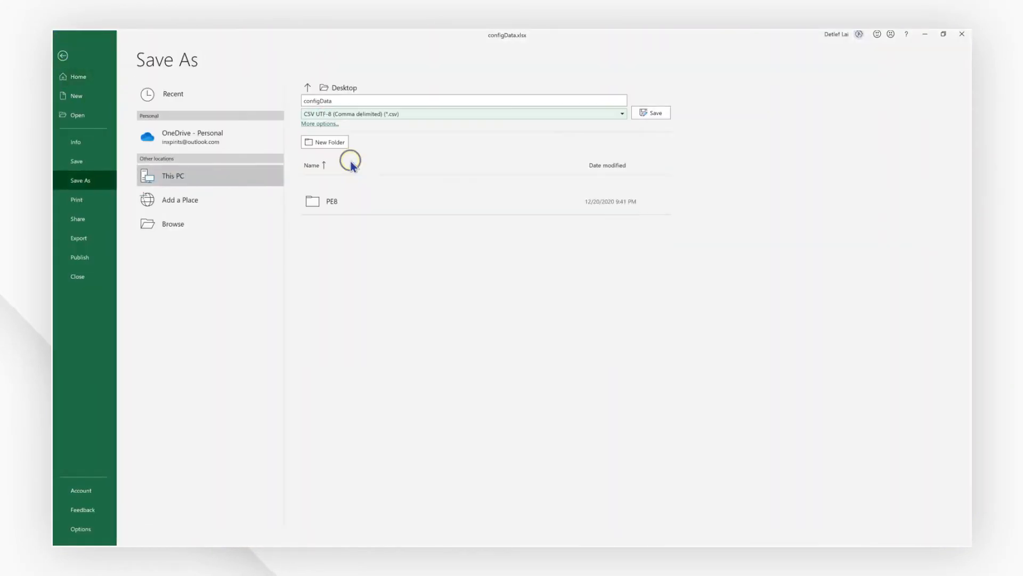
left_click(649, 112)
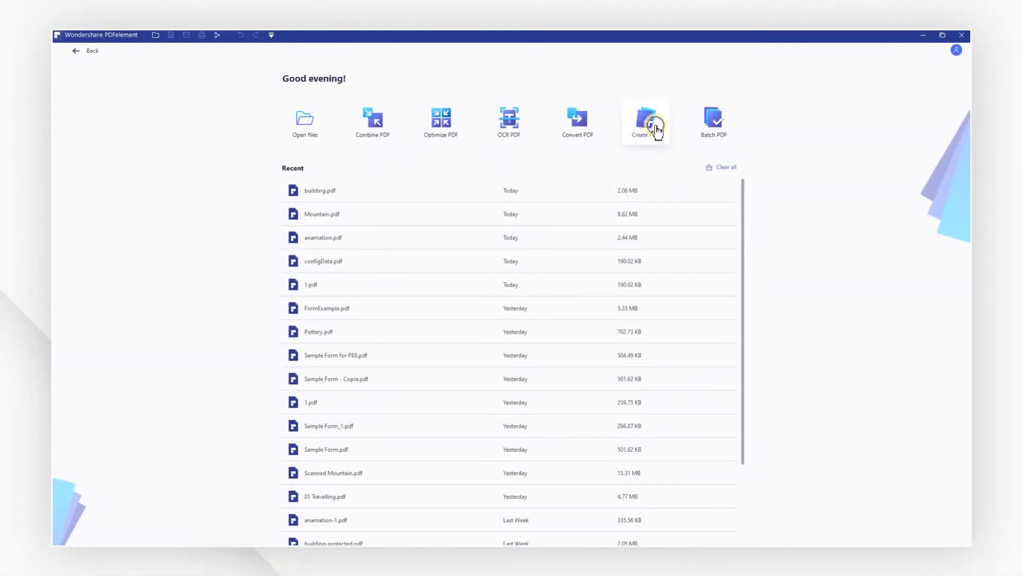
- Switch to PDFelement, create a PDF from building.docx on the Desktop, and view the resulting page
left_click(656, 129)
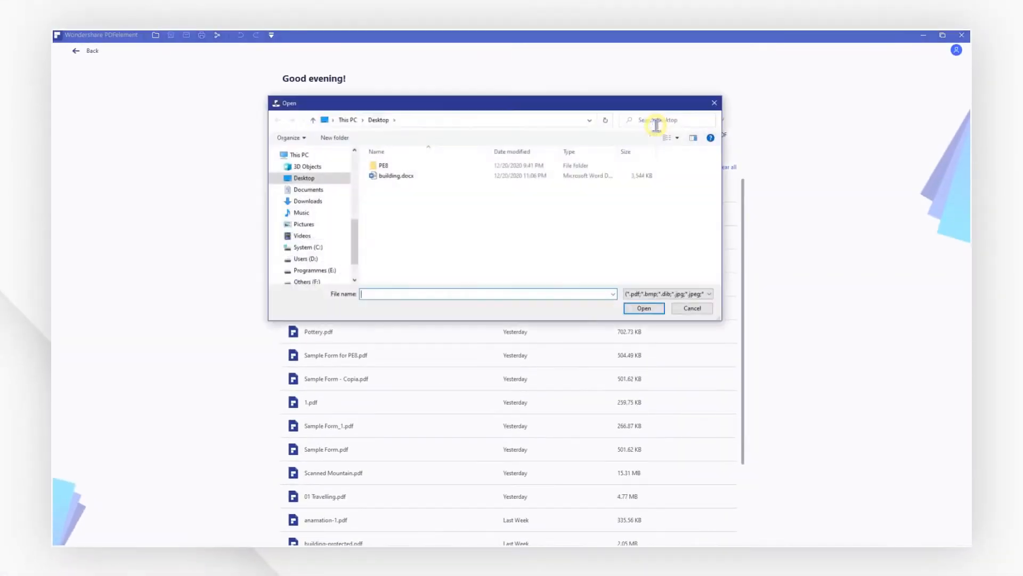
left_click(431, 177)
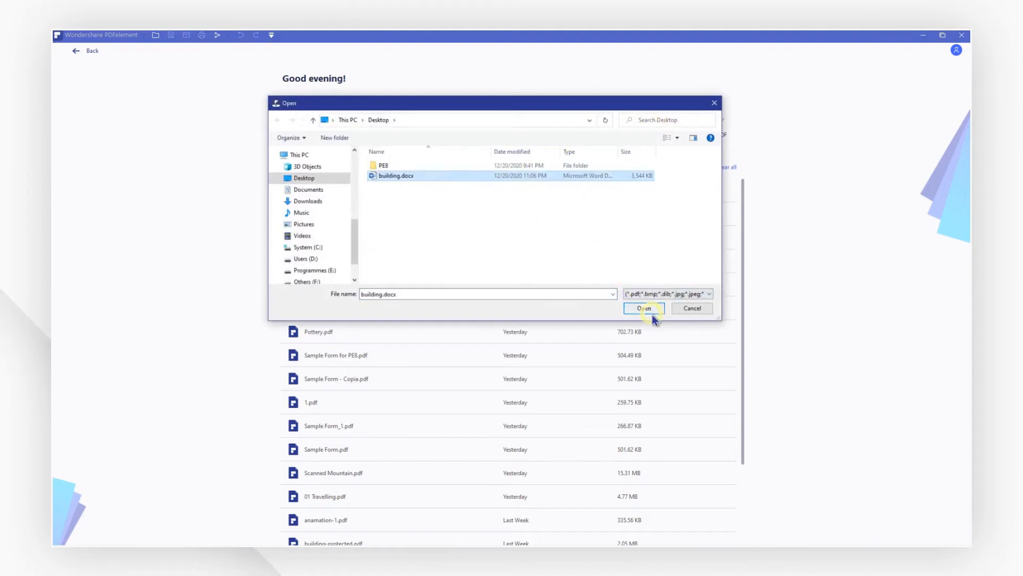
left_click(645, 308)
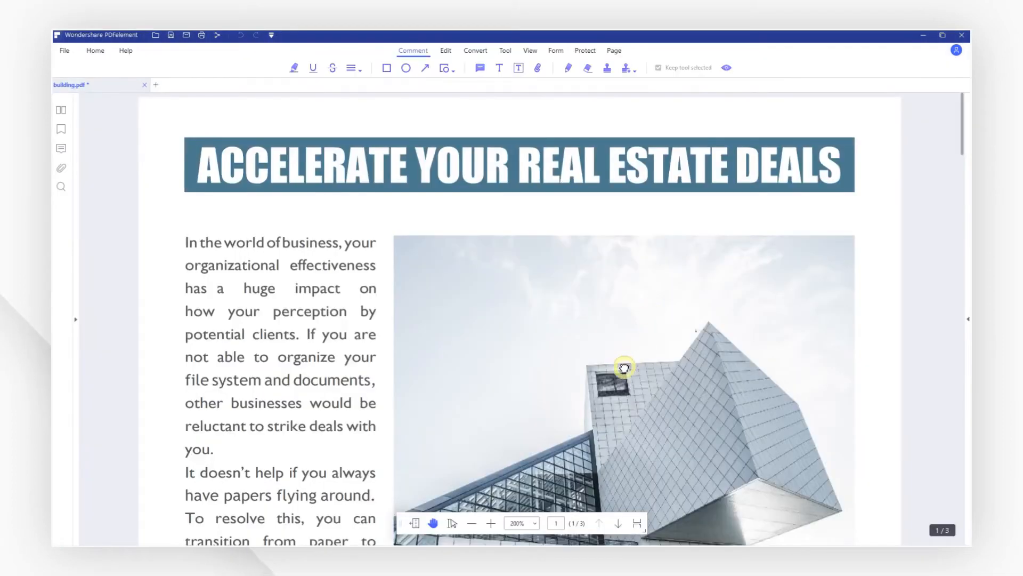
left_click_drag(624, 368, 616, 291)
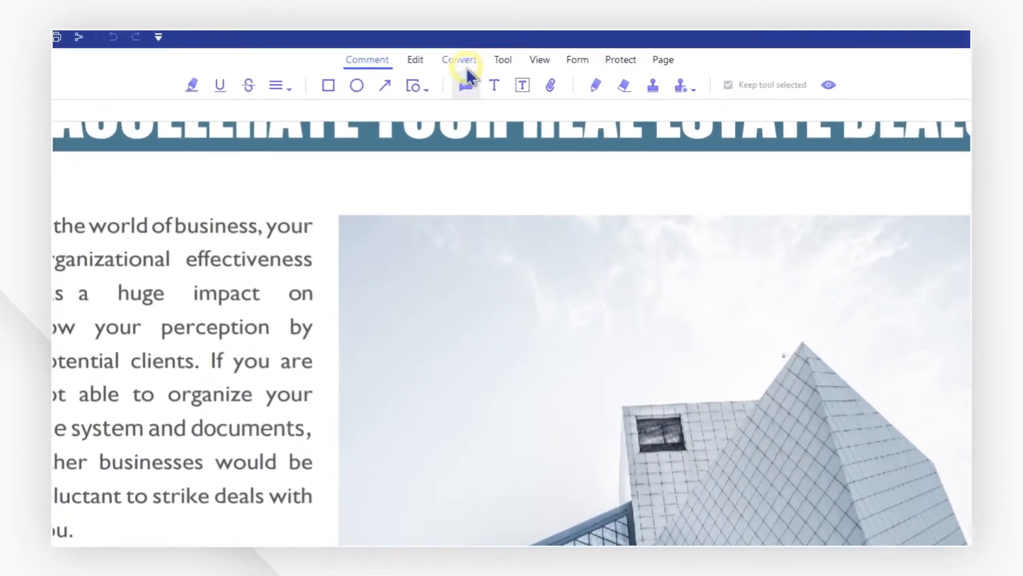
- Convert building.pdf to PowerPoint without saving changes to the PDF, storing the output on the Desktop as building.pptx
left_click(478, 52)
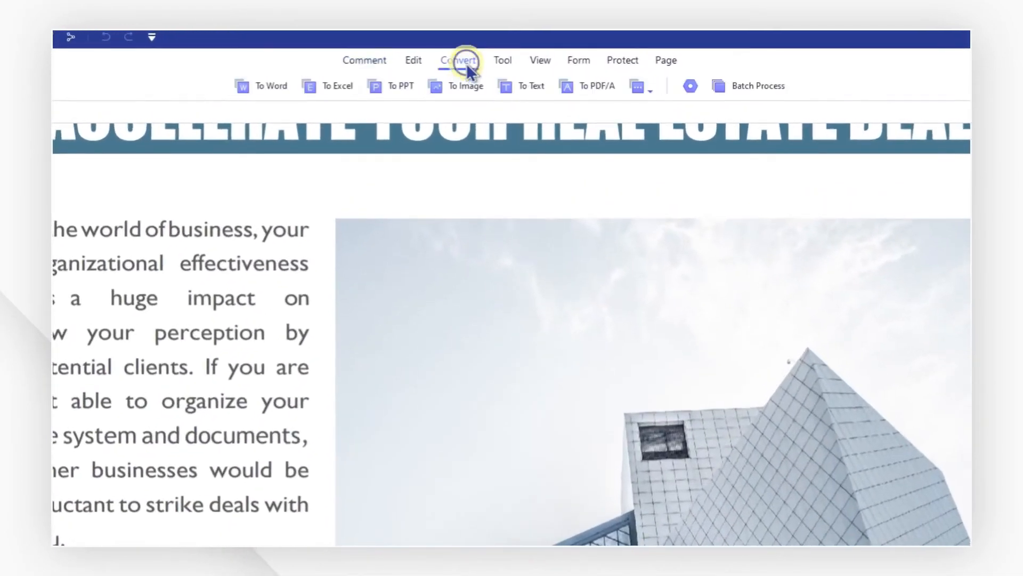
left_click(402, 88)
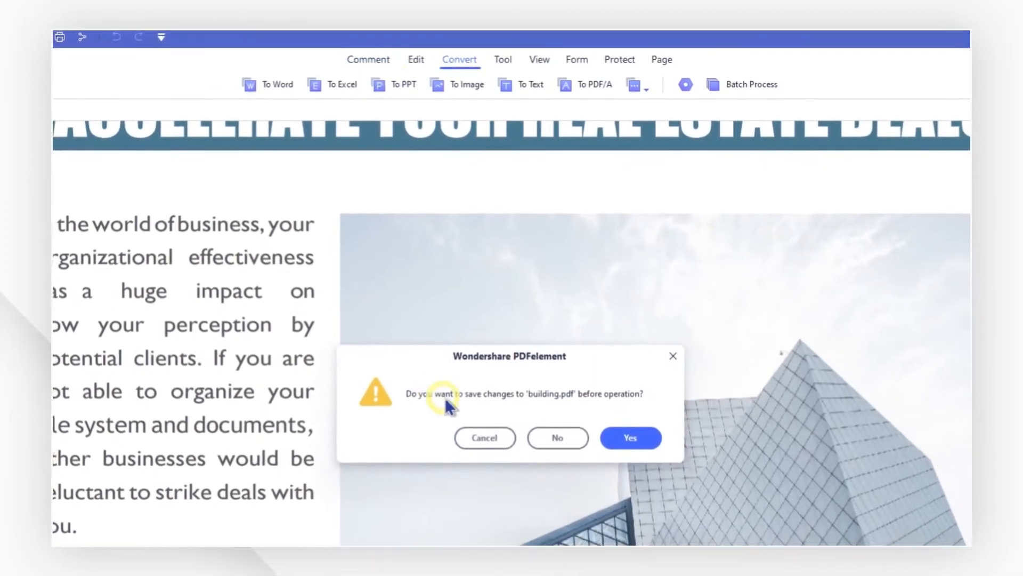
left_click(557, 432)
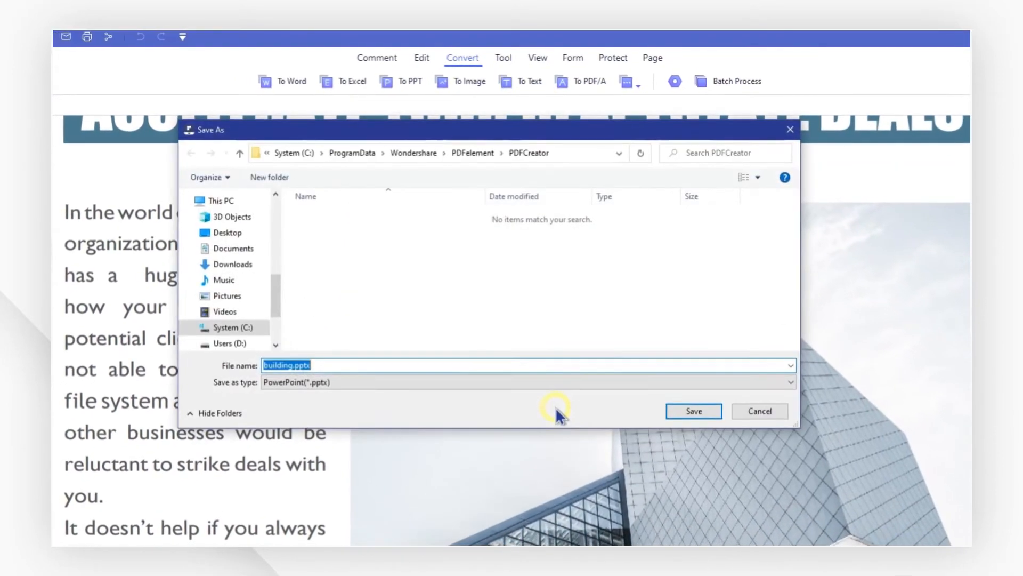
left_click(235, 232)
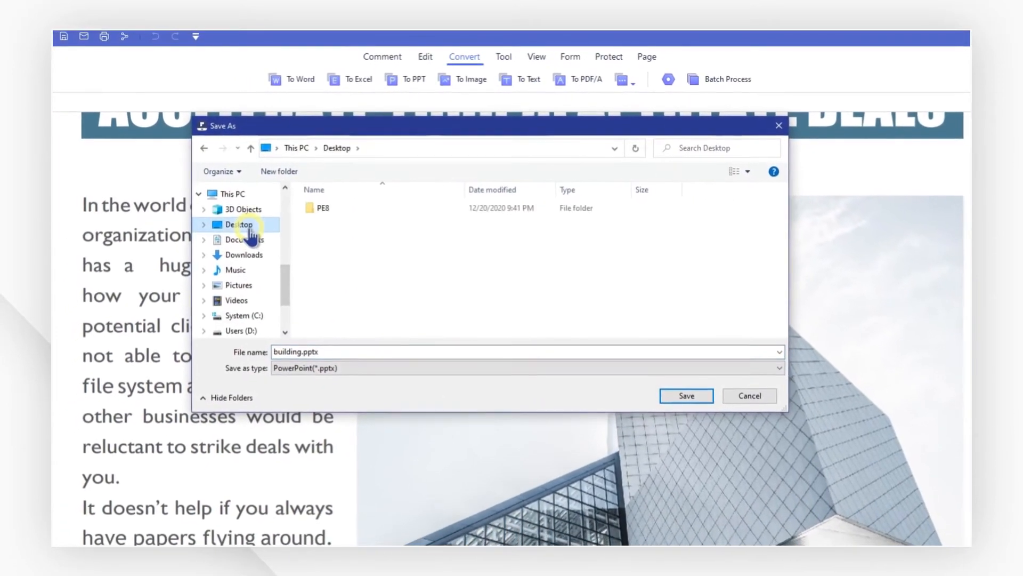
left_click(662, 354)
left_click(644, 349)
left_click(667, 361)
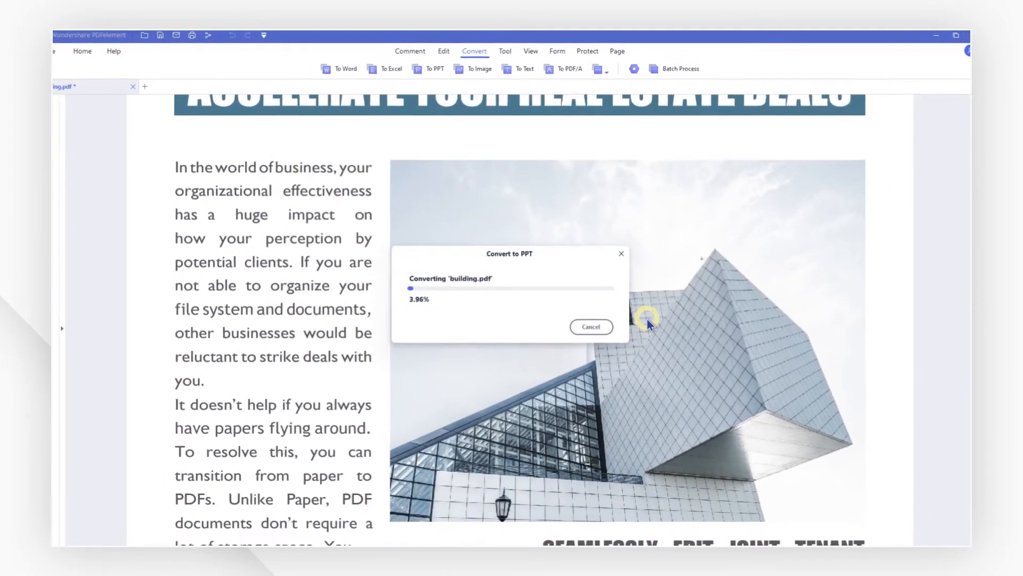
- Open the converted building.pptx in PowerPoint and make PowerPoint the default app for .pptx files
left_click(589, 318)
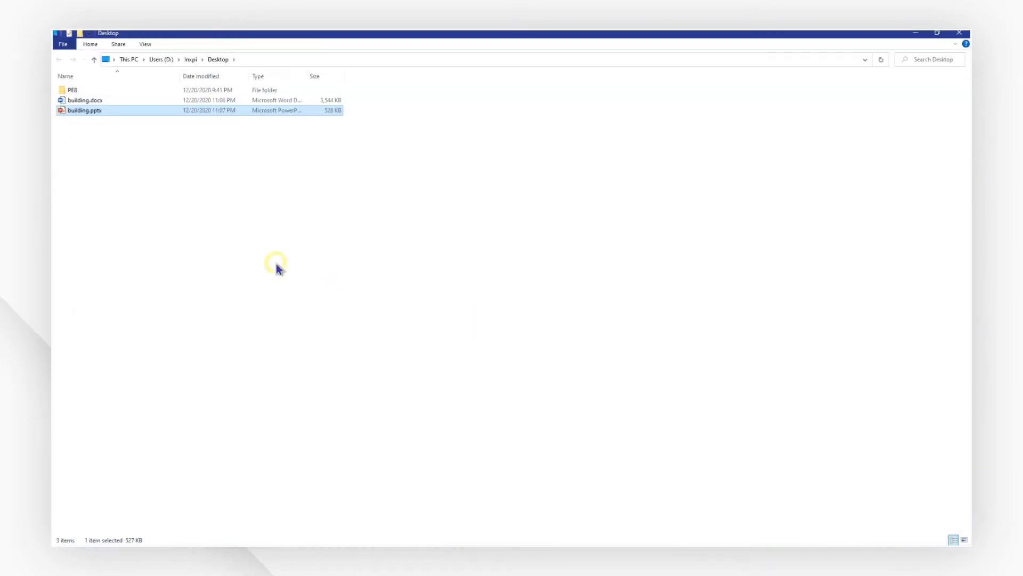
double_click(186, 113)
left_click(503, 349)
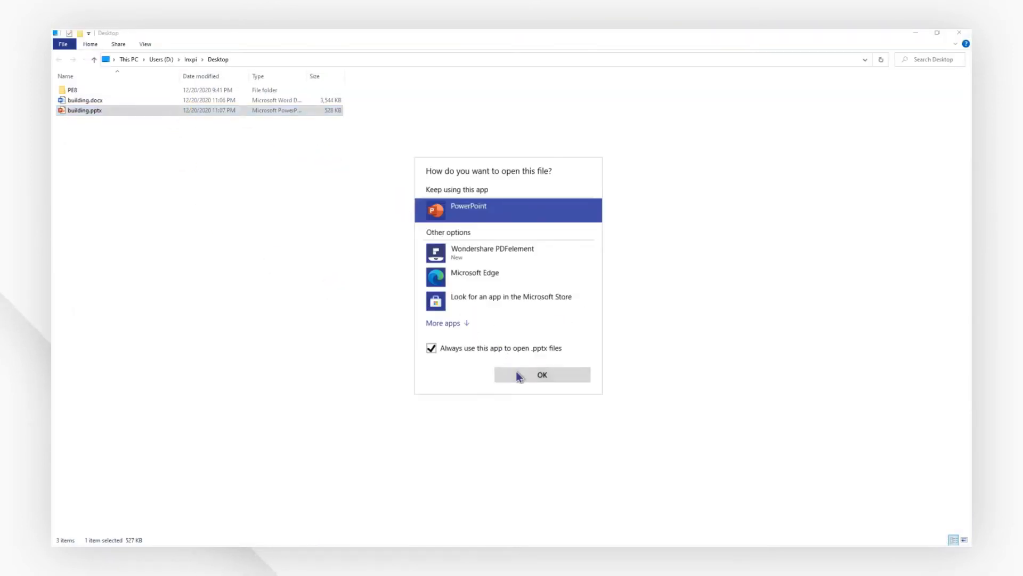
left_click(520, 375)
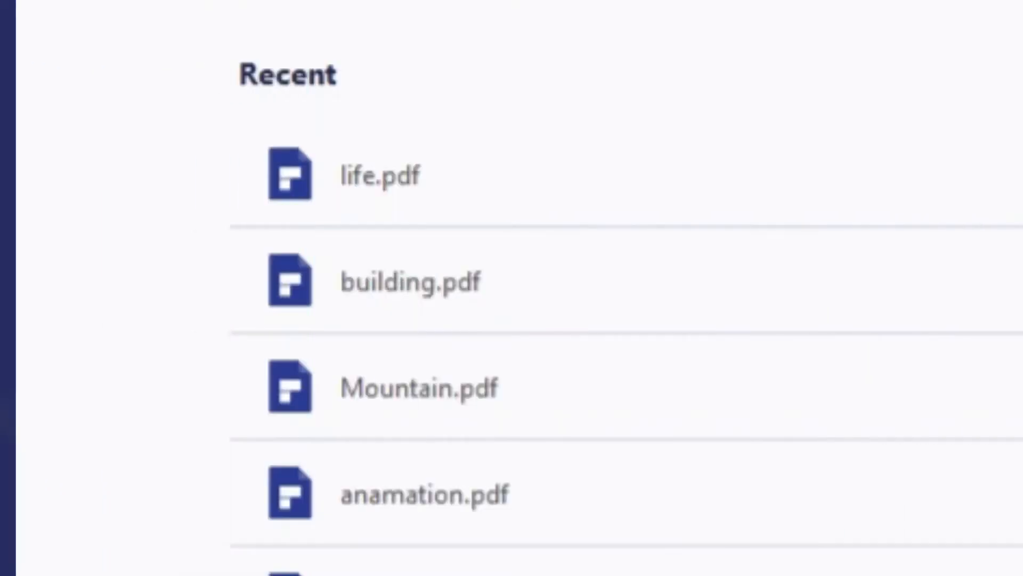
- Switch to PDFelement, open the recent file life.pdf, and convert it to EPUB, saving it on the Desktop as life.epub
left_click(338, 195)
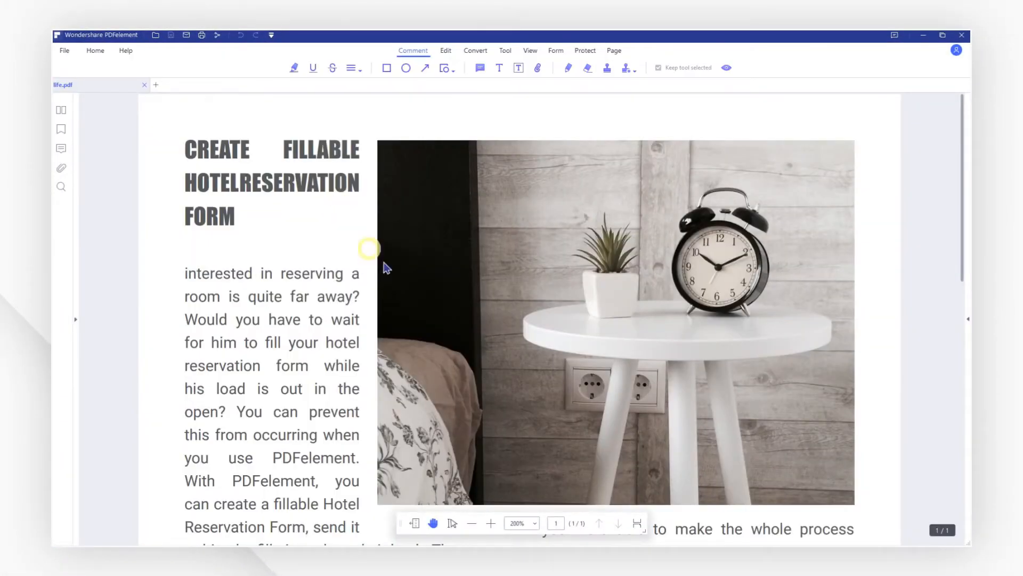
scroll(446, 235, "down", 2)
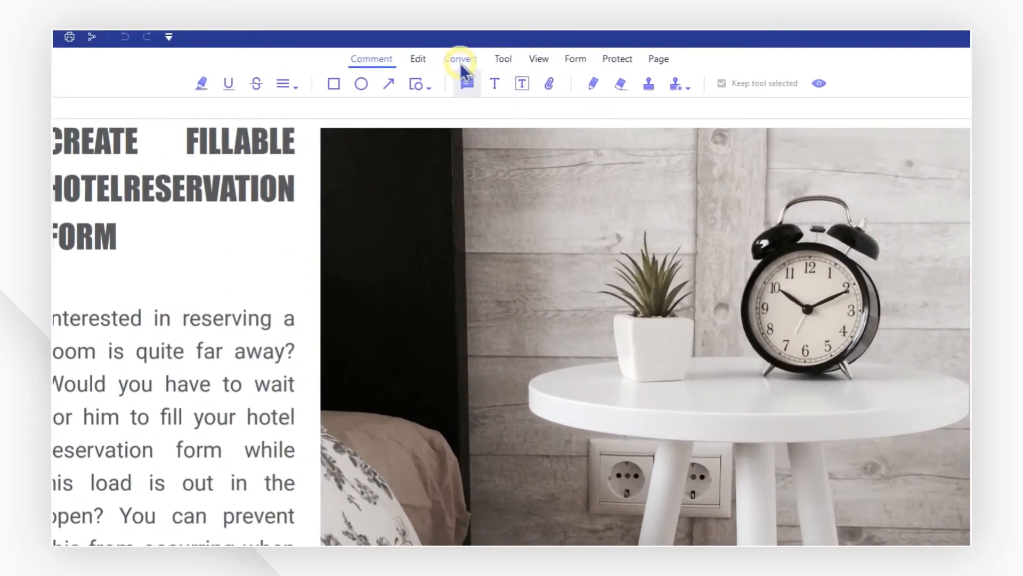
left_click(475, 50)
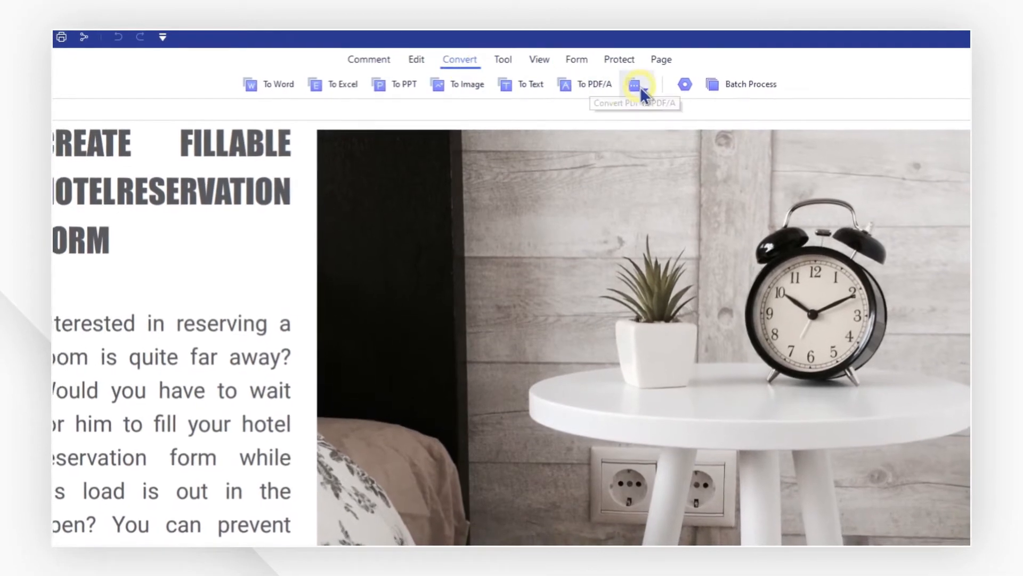
left_click(637, 85)
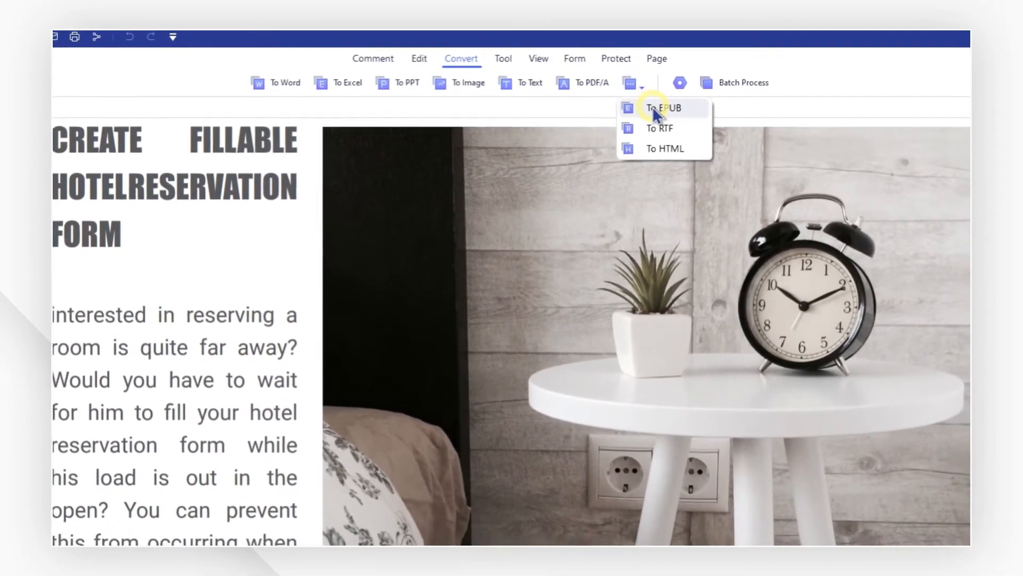
left_click(652, 106)
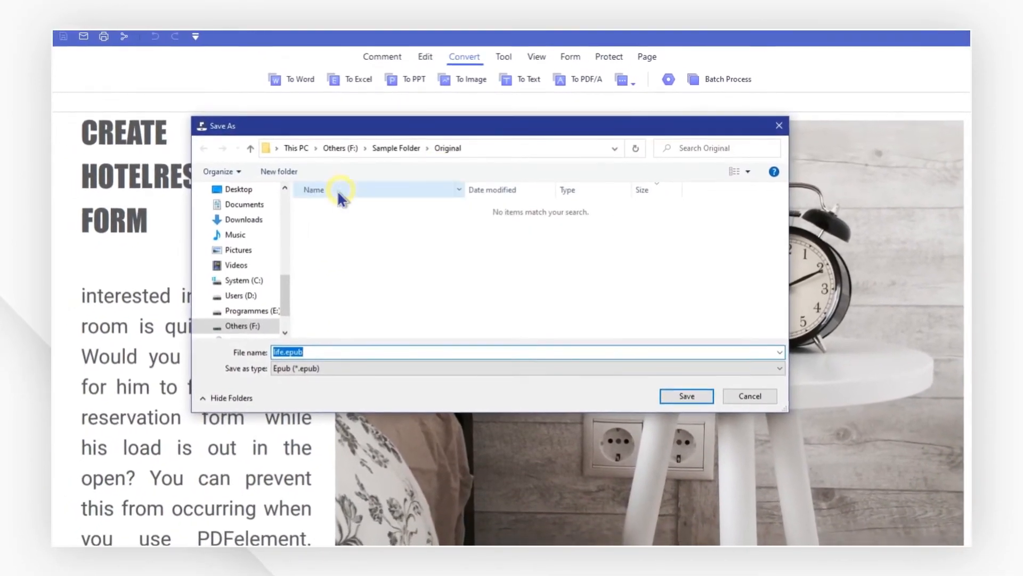
left_click(245, 192)
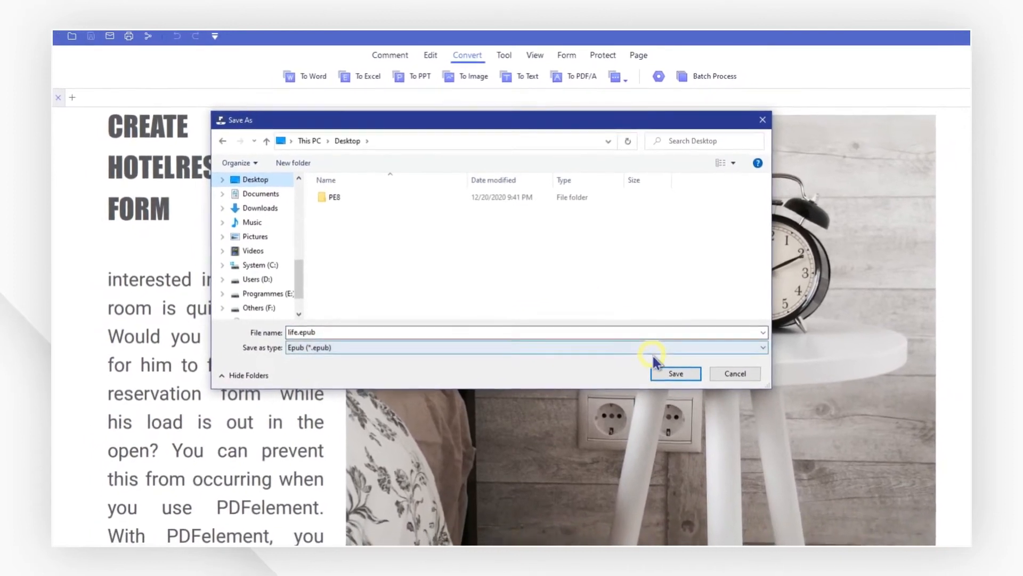
left_click(677, 379)
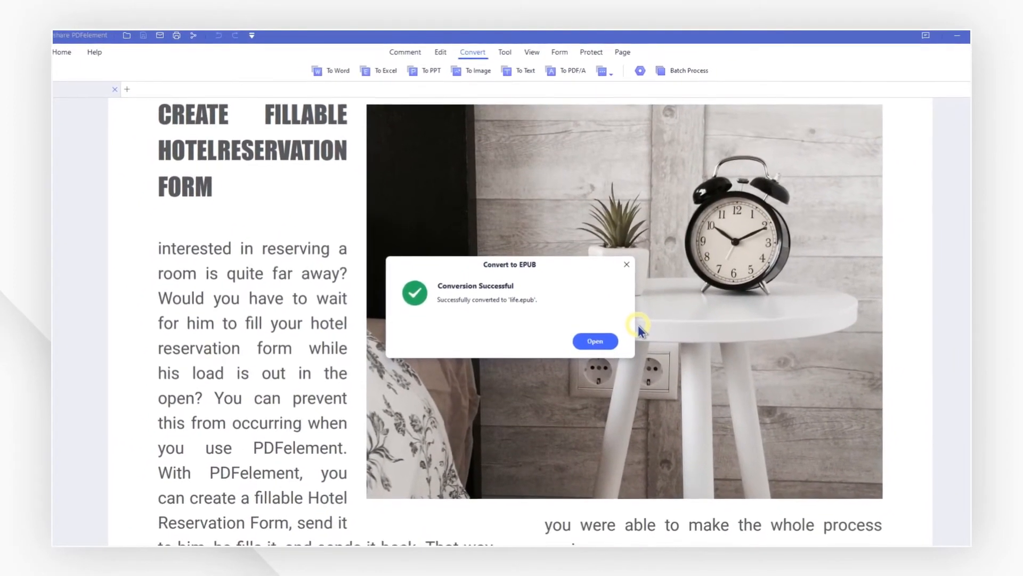
left_click(622, 256)
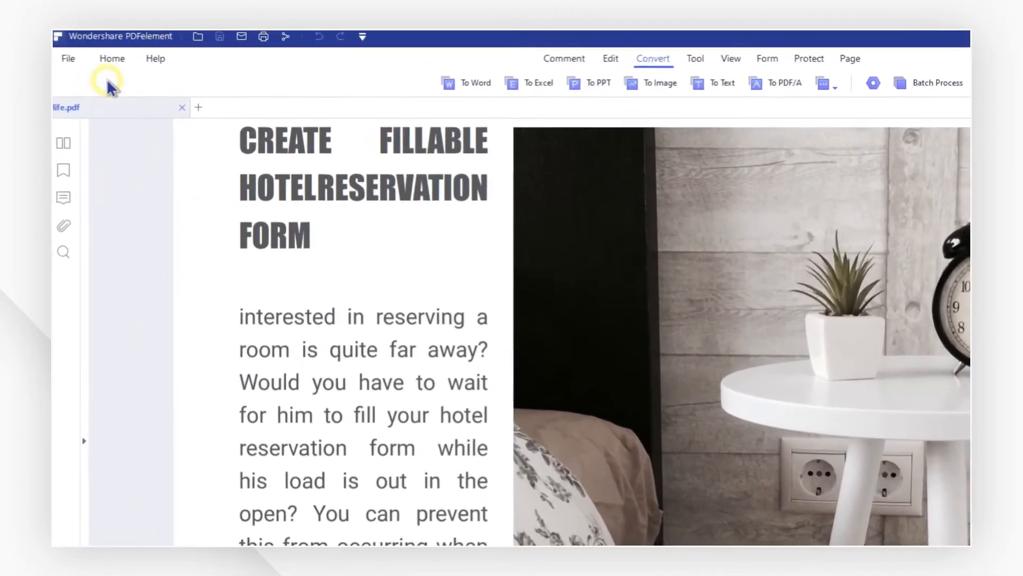
- Start a batch conversion and add PDF-Sample.pdf, scene.pdf and Pottery.pdf from the Original folder to its file list
left_click(96, 52)
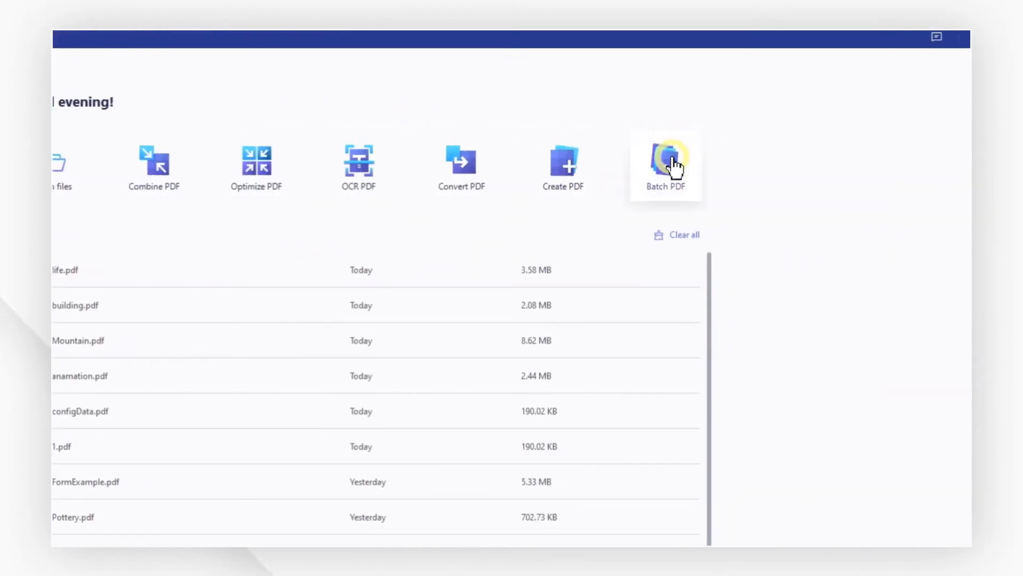
left_click(673, 163)
left_click(558, 299)
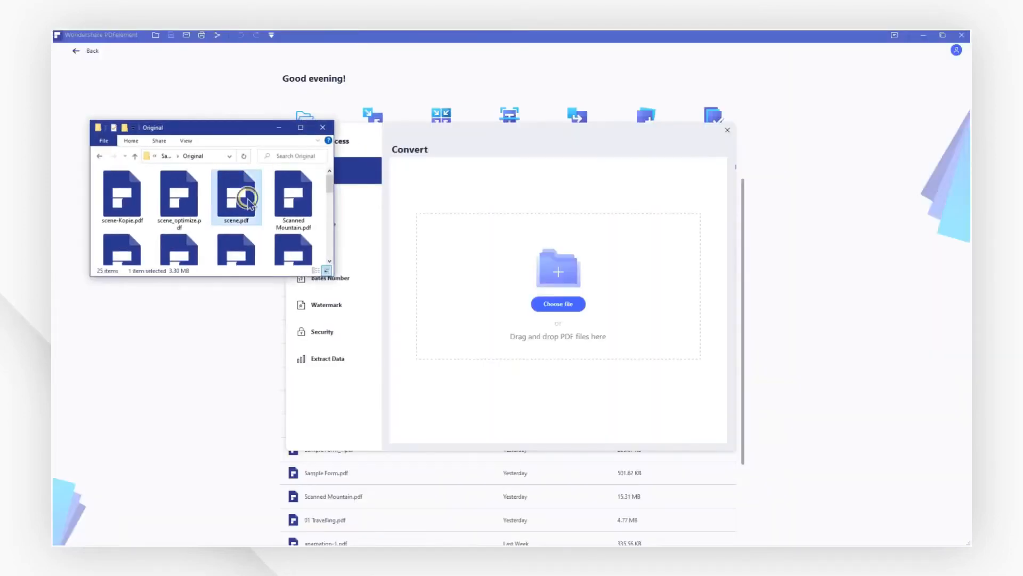
scroll(242, 213, "down", 2)
left_click(236, 226, "ctrl")
left_click(292, 228, "ctrl")
left_click_drag(292, 229, 469, 307)
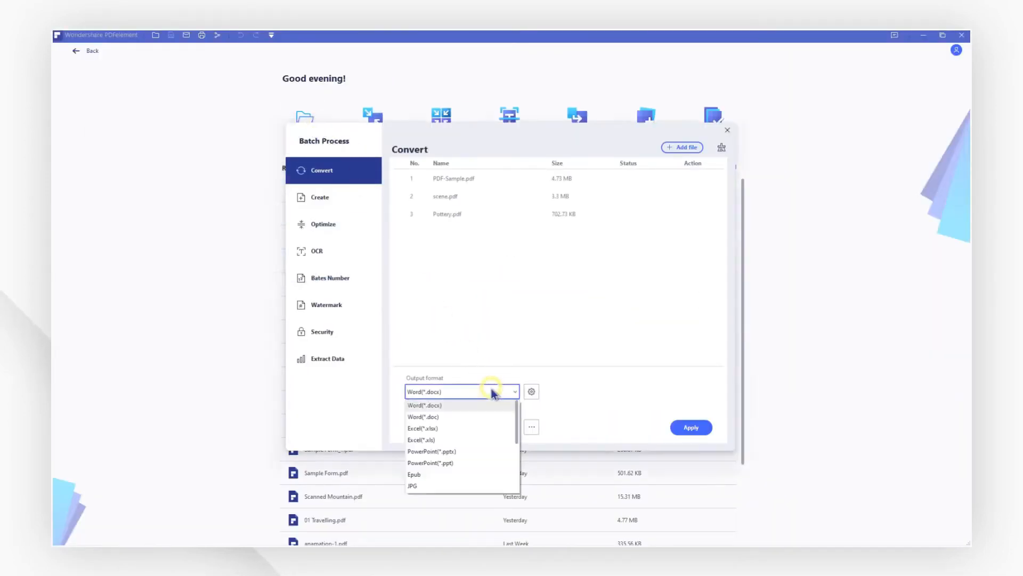
- Set the batch output format to EPUB and the output folder to the Desktop, and run the conversion
left_click(531, 427)
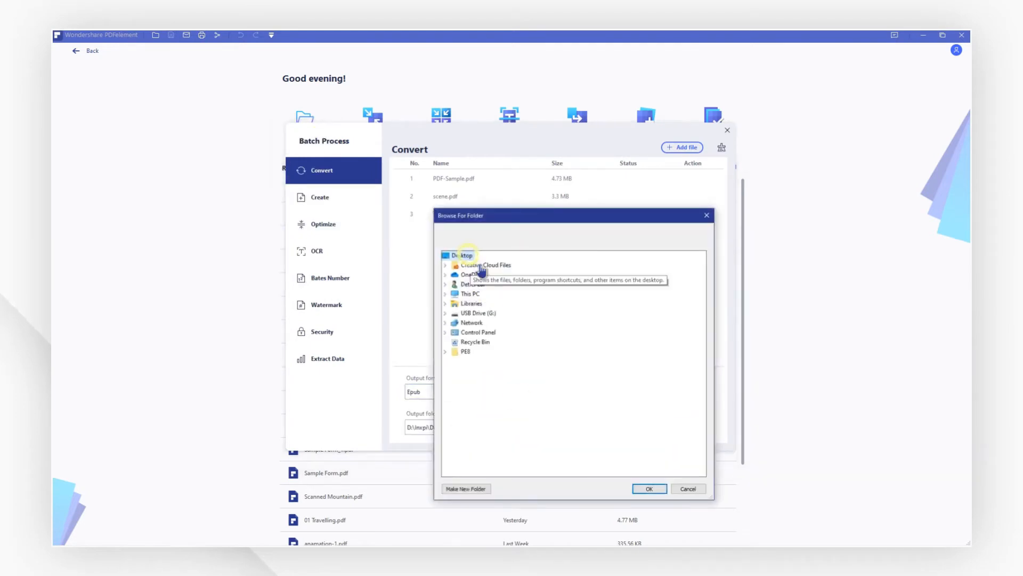
left_click(650, 488)
left_click(680, 431)
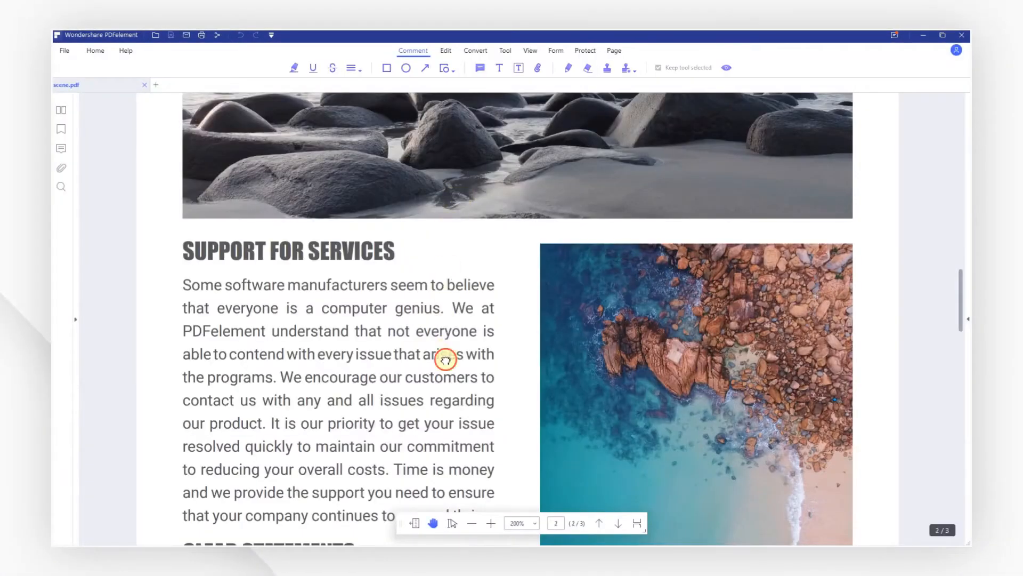
- Convert scene.pdf to Word, saving it on the Desktop as scene.docx
left_click_drag(445, 360, 459, 232)
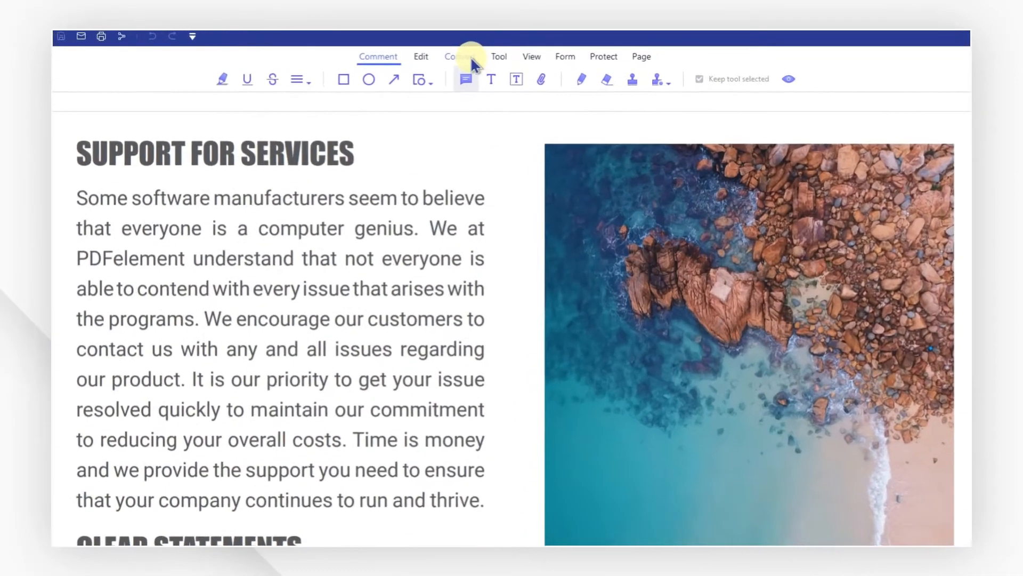
left_click(482, 51)
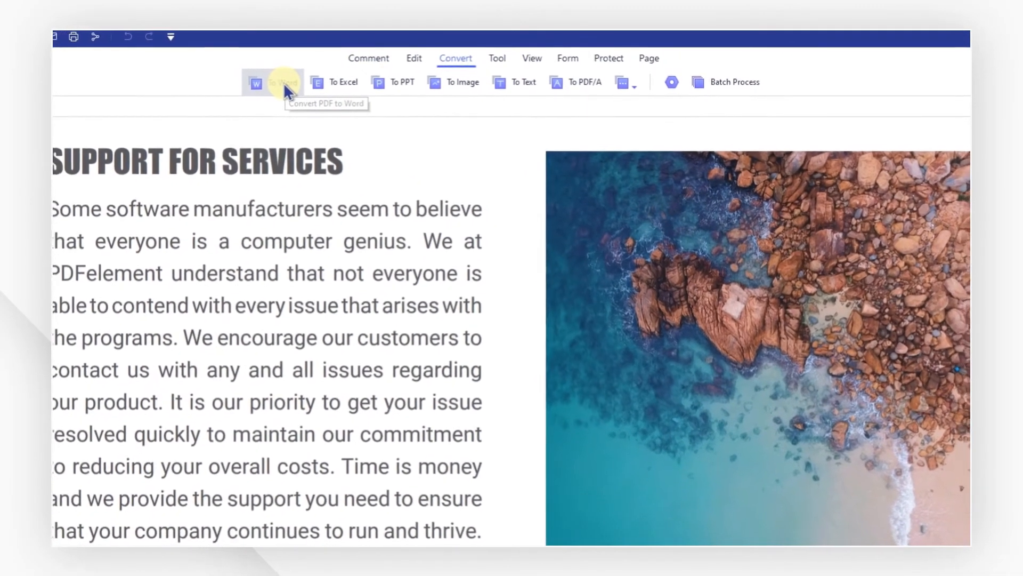
left_click(280, 85)
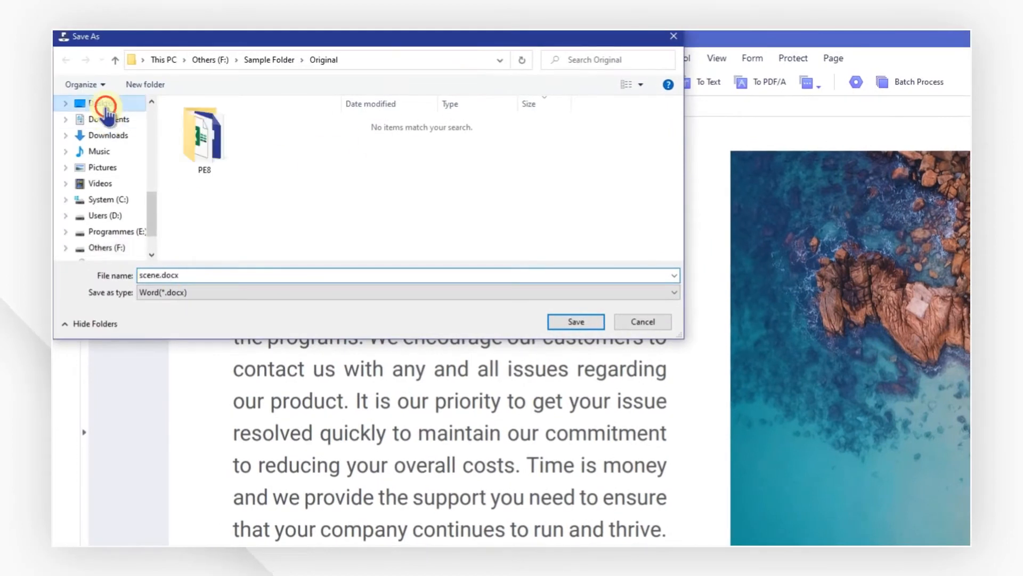
left_click(561, 320)
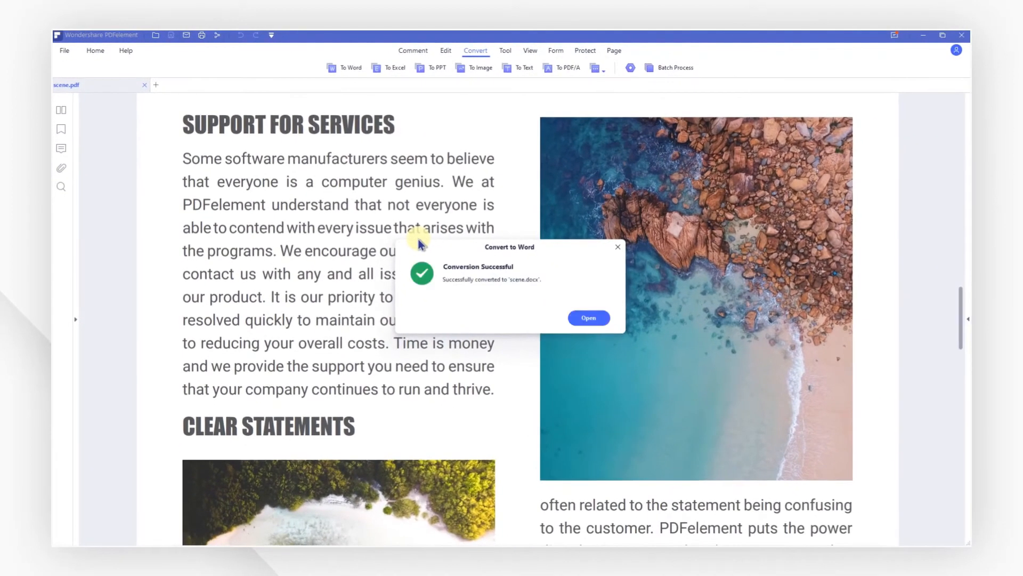
- Open the converted scene.docx in Word and select part of its heading to check that the text is selectable
left_click(583, 318)
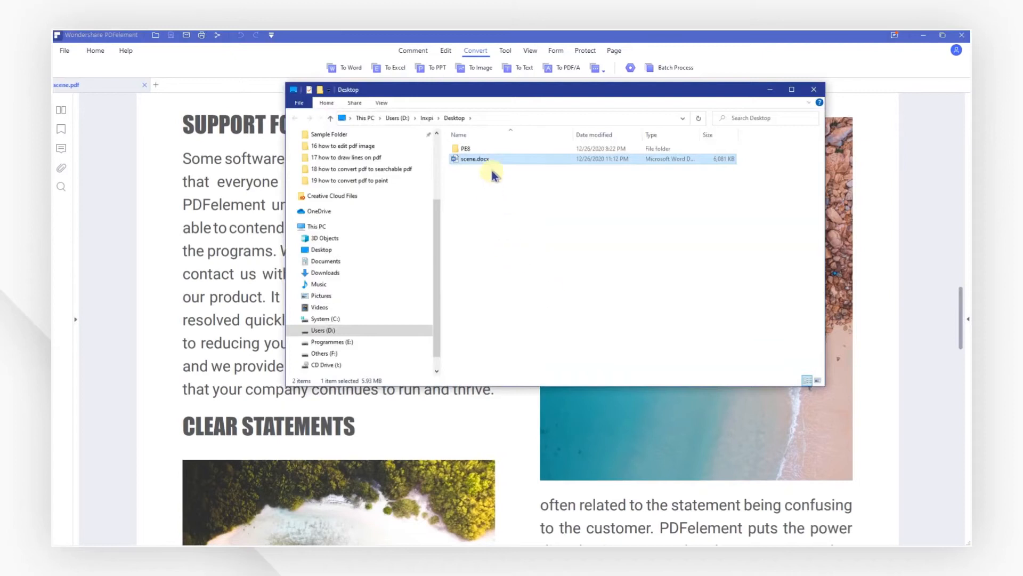
double_click(493, 161)
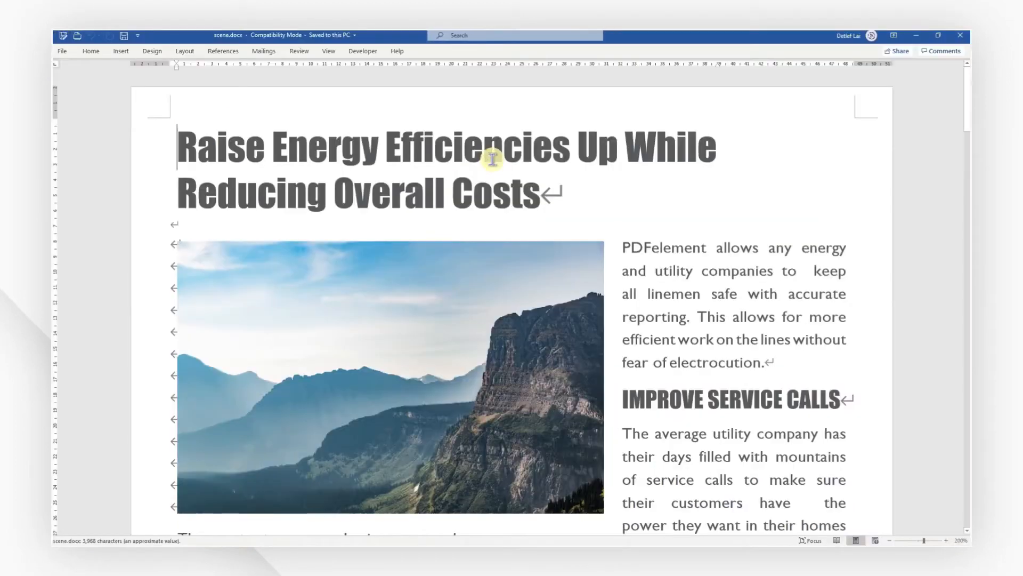
left_click_drag(270, 146, 510, 187)
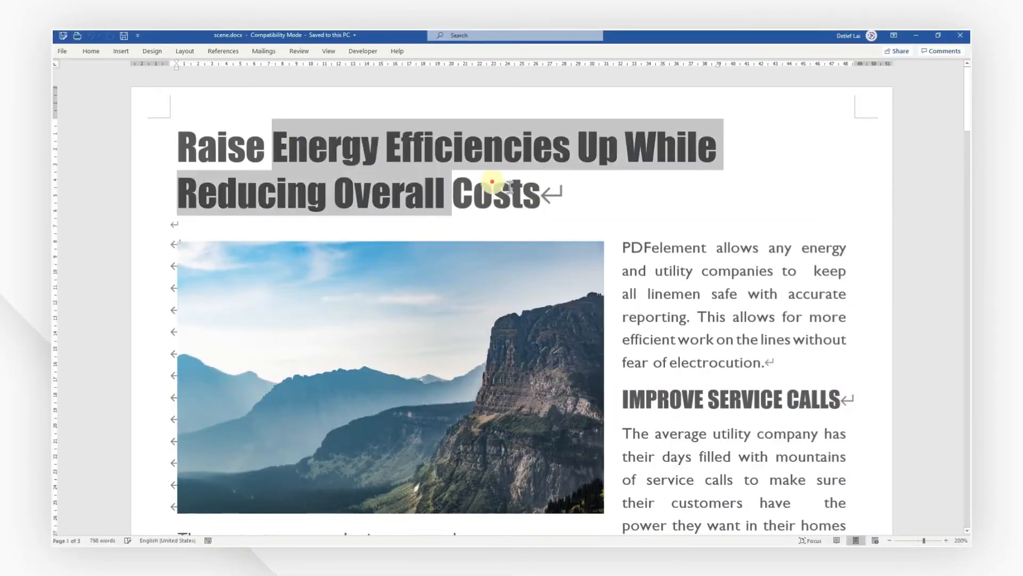
left_click(747, 331)
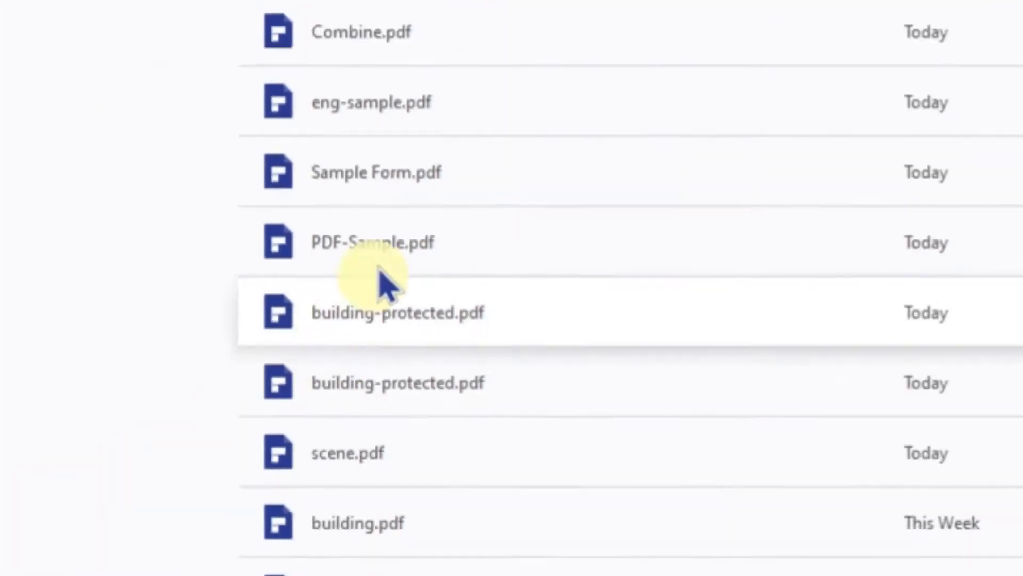
- Switch to PDFelement, open the recent file PDF-Sample.pdf, and convert it to EPUB, saving it on the Desktop as PDF-Sample.epub
left_click(334, 262)
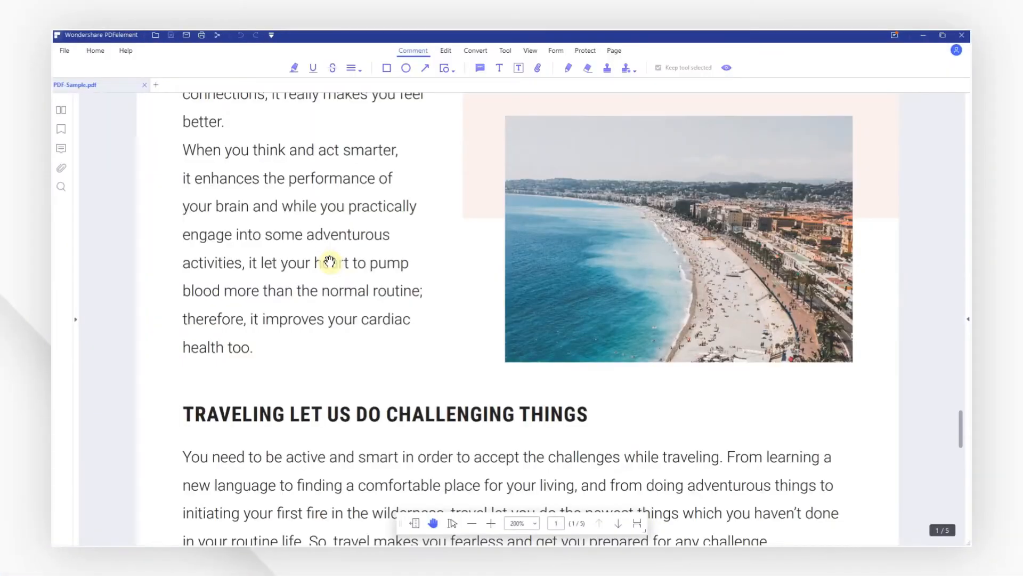
left_click_drag(477, 177, 511, 347)
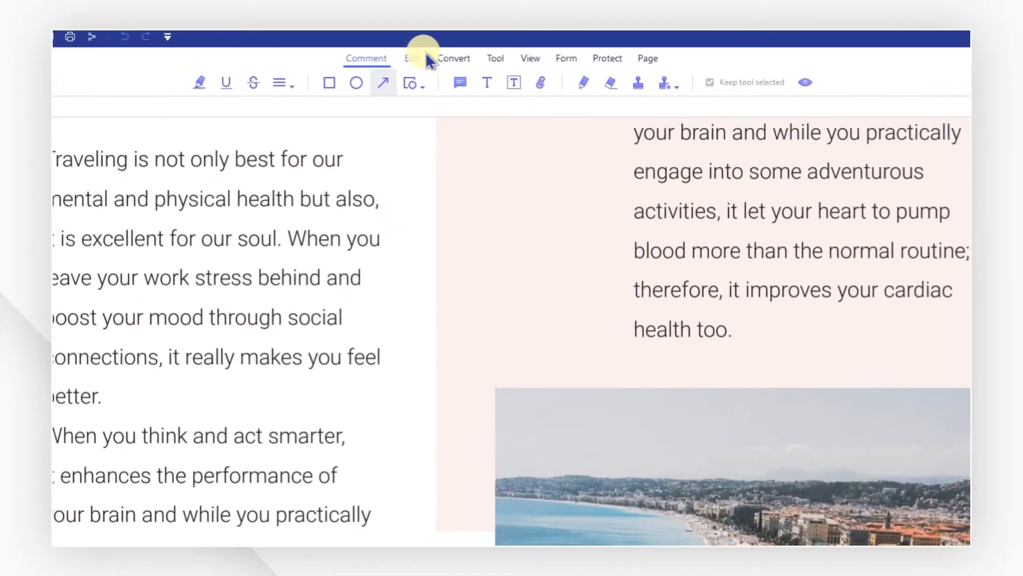
left_click(475, 50)
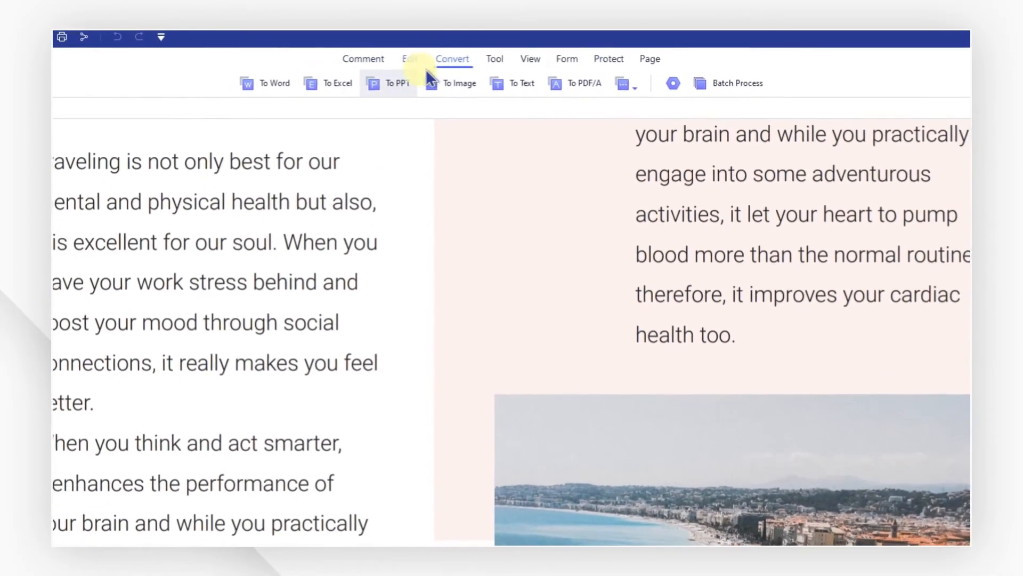
left_click(620, 82)
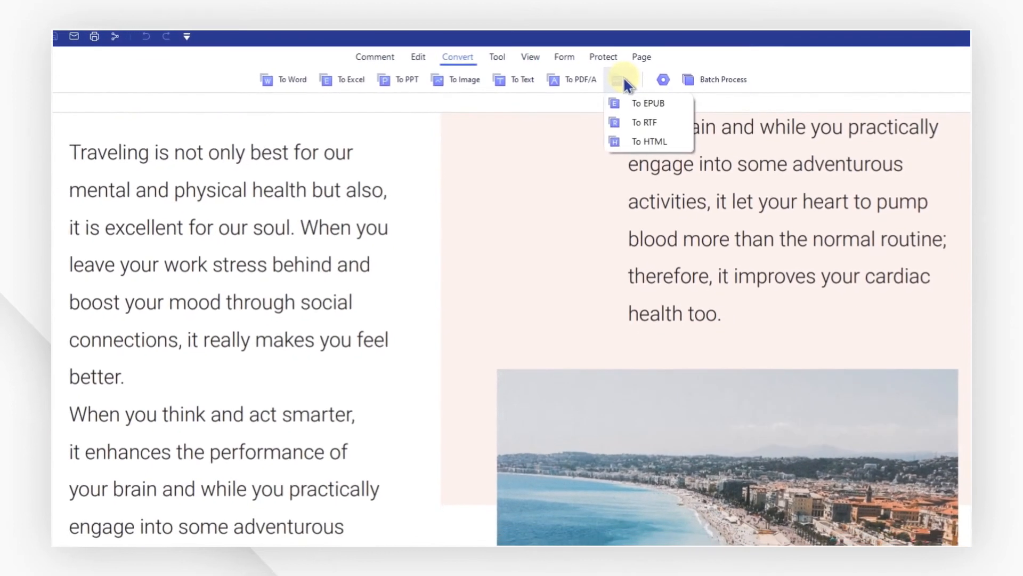
left_click(638, 97)
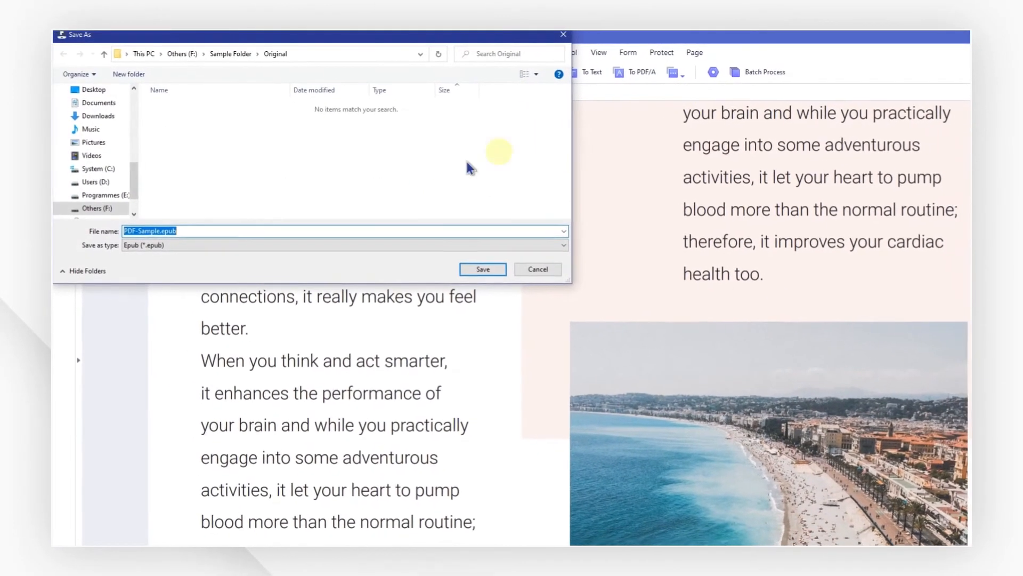
left_click(96, 89)
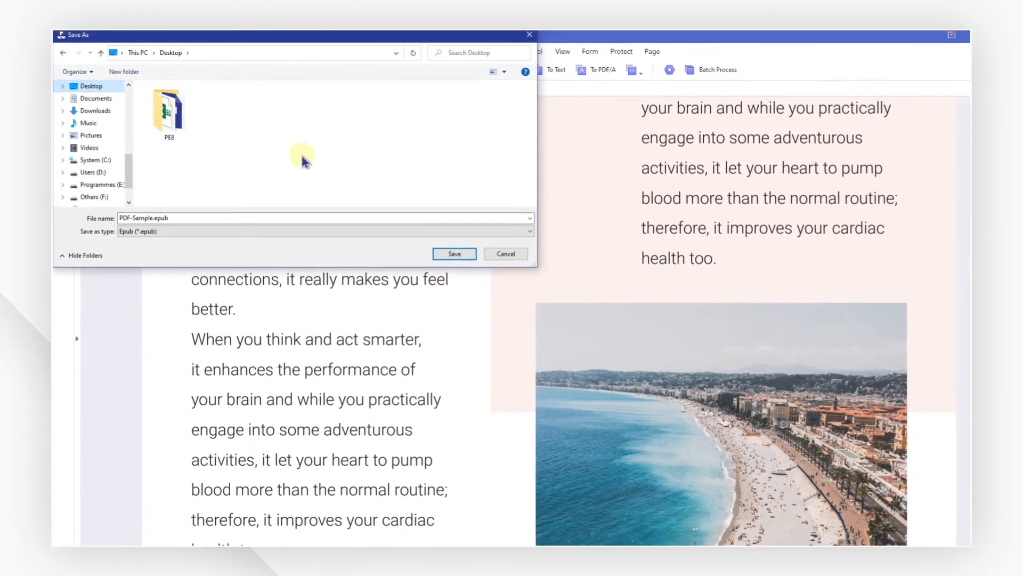
left_click(429, 247)
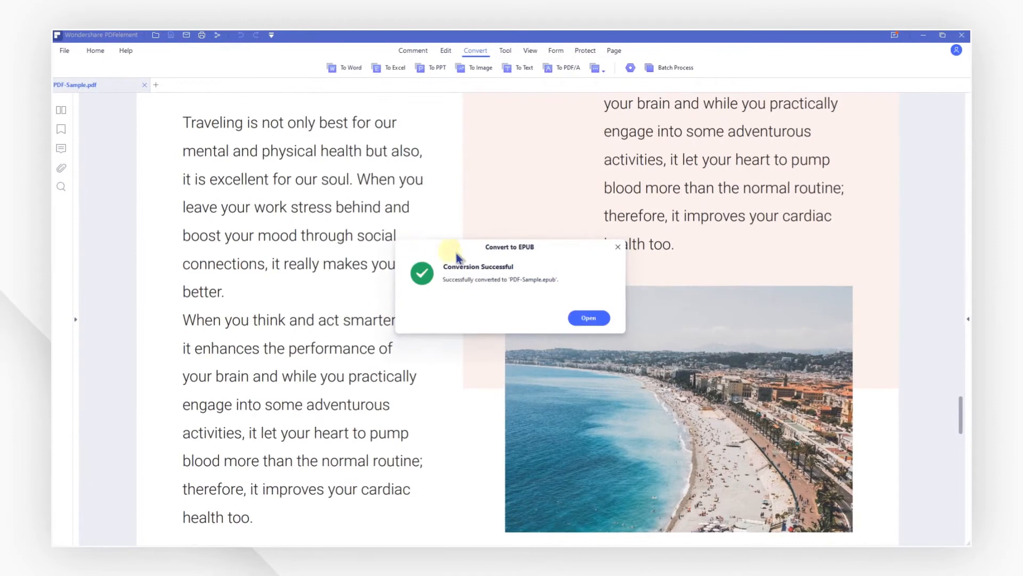
left_click(588, 317)
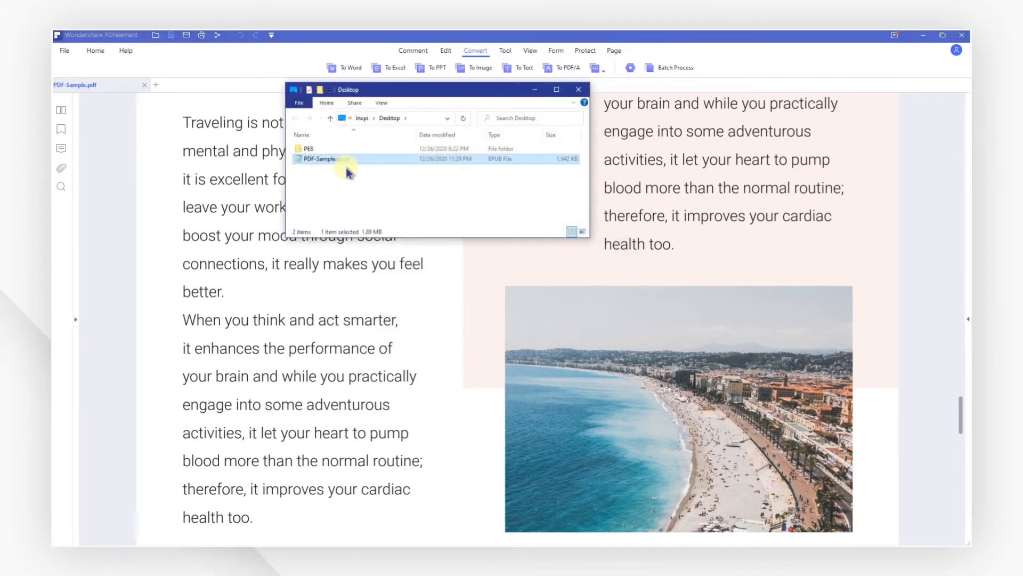
left_click(579, 89)
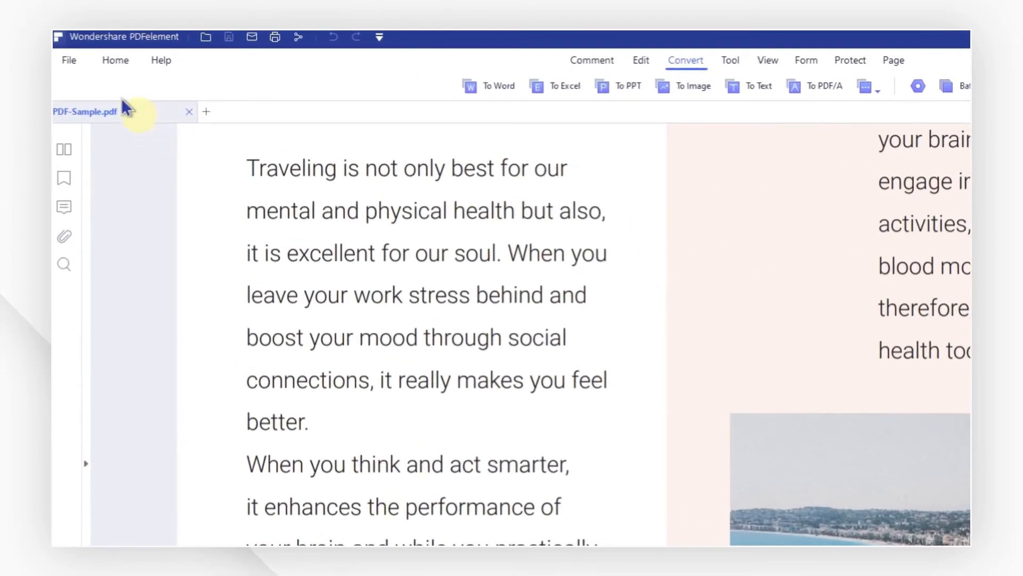
- Start a batch conversion and add Logistics.pdf, Pottery.pdf and Documents_Graphs.pdf from the Original folder to its file list
left_click(111, 61)
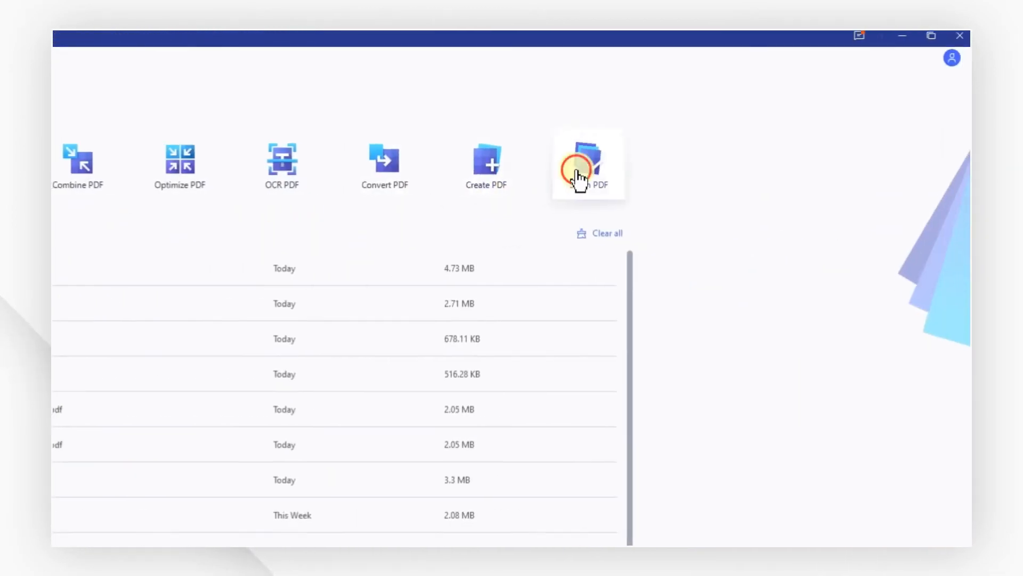
left_click(719, 104)
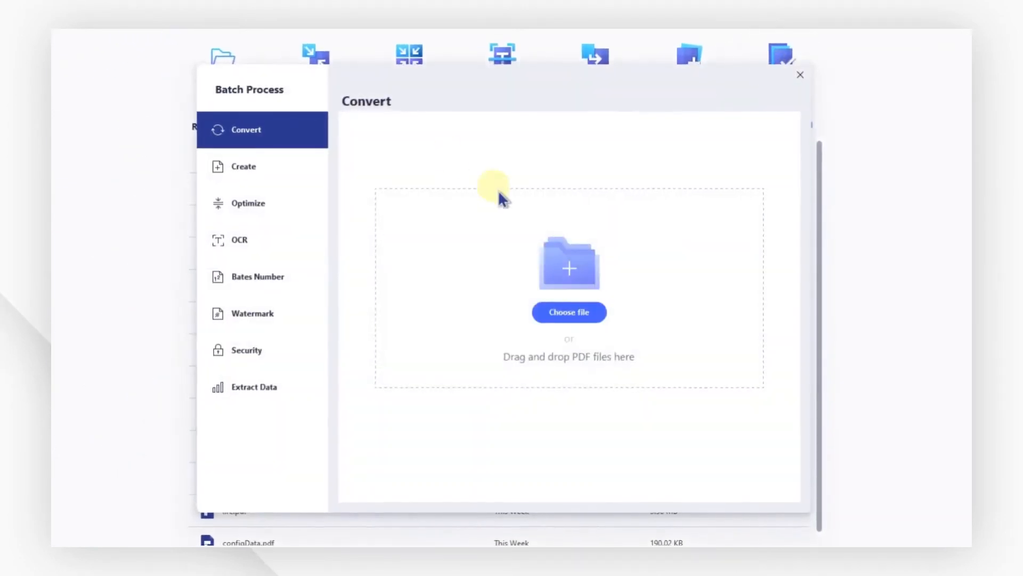
left_click(505, 356)
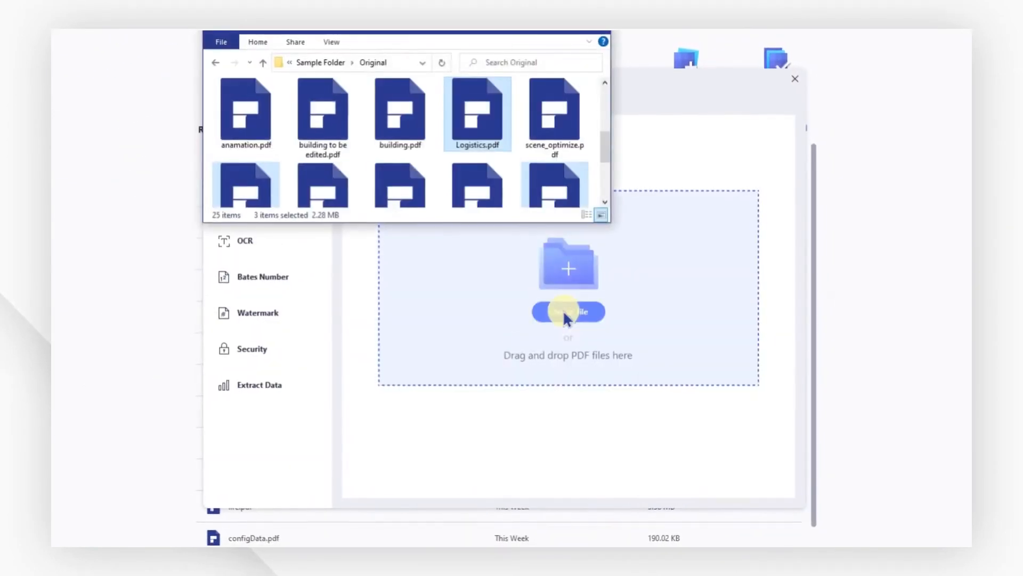
left_click(469, 114, "ctrl")
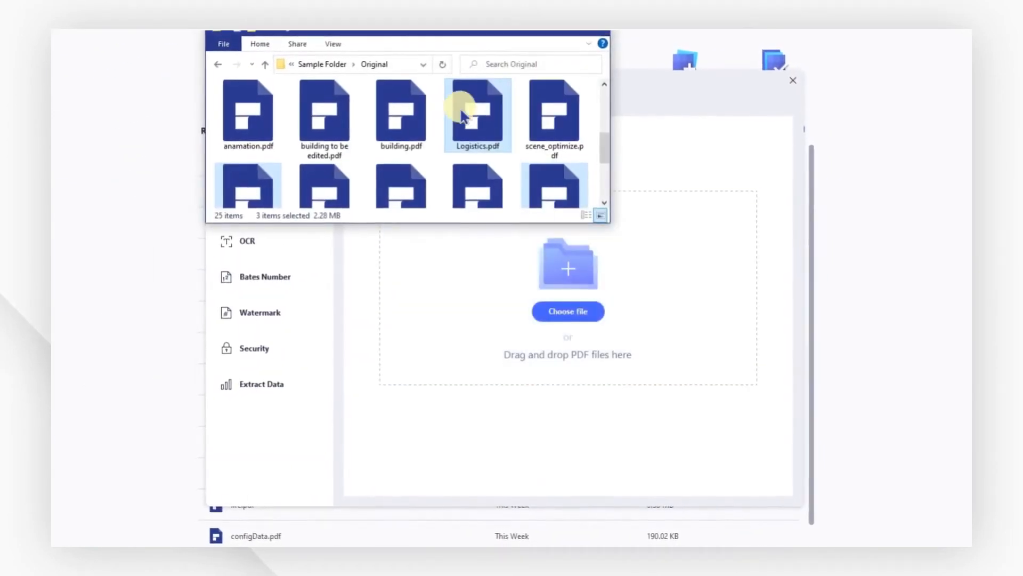
left_click_drag(469, 115, 715, 310)
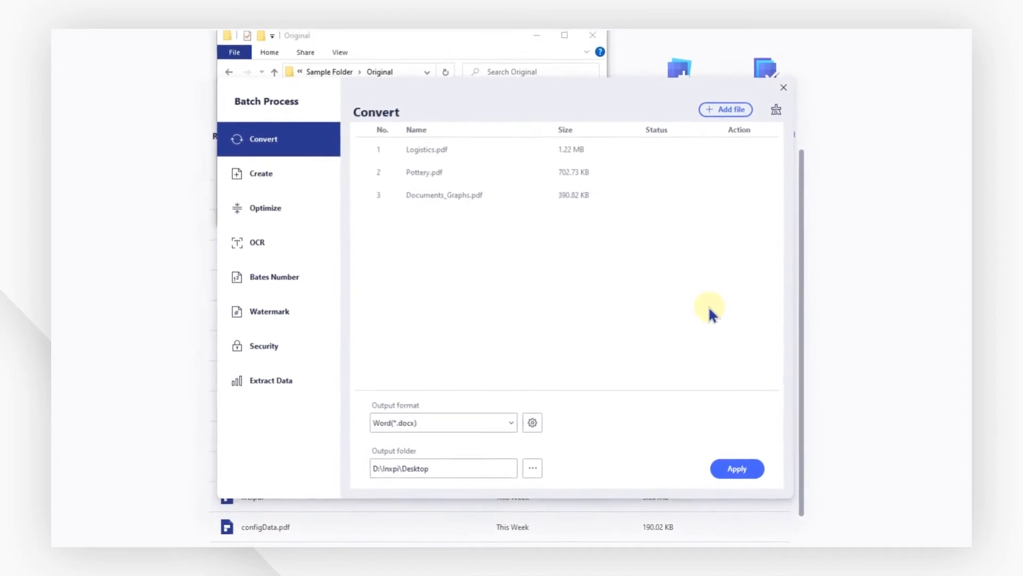
- Choose EPUB as the output format for the three listed PDFs and run the batch conversion
left_click(511, 421)
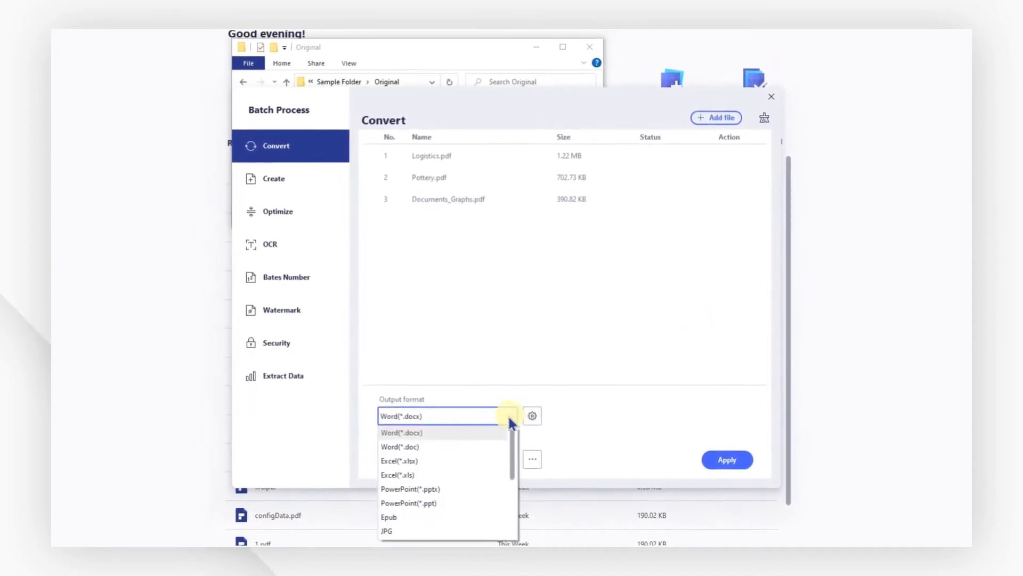
left_click(463, 515)
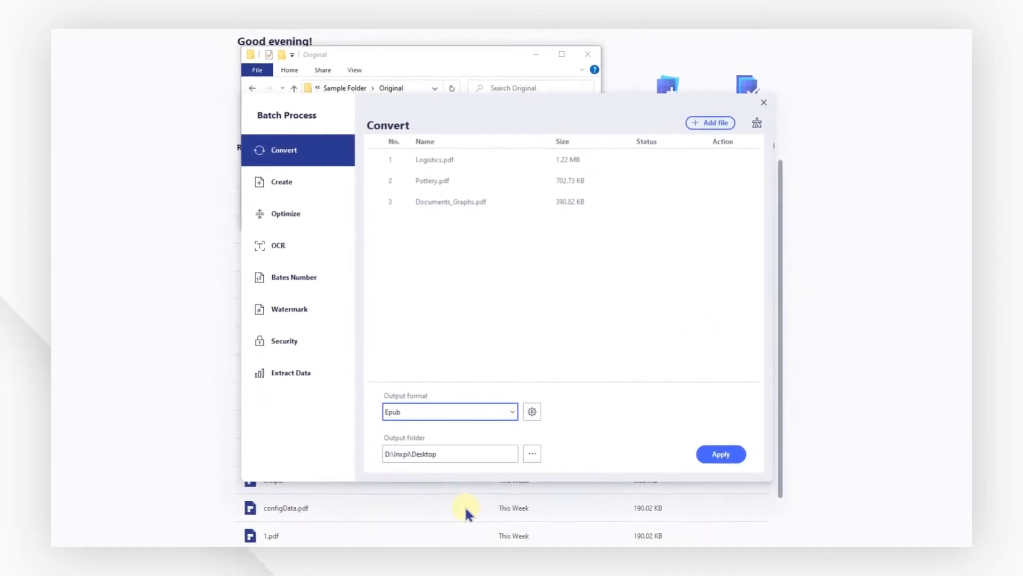
left_click(722, 452)
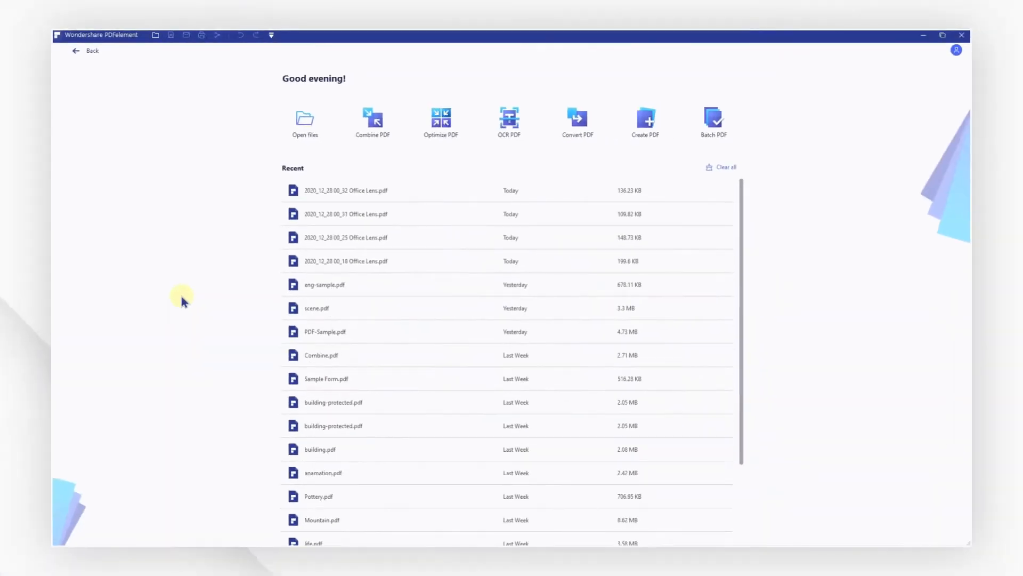
- Create a PDF from the handwritten image 2.png on the Desktop by bringing it into PDFelement
left_click(318, 130)
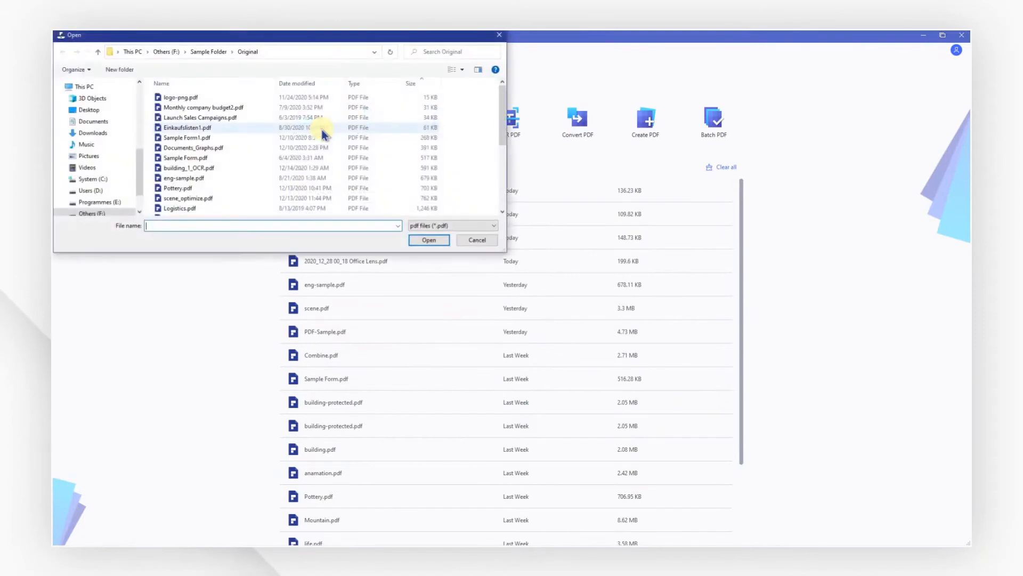
key("Escape")
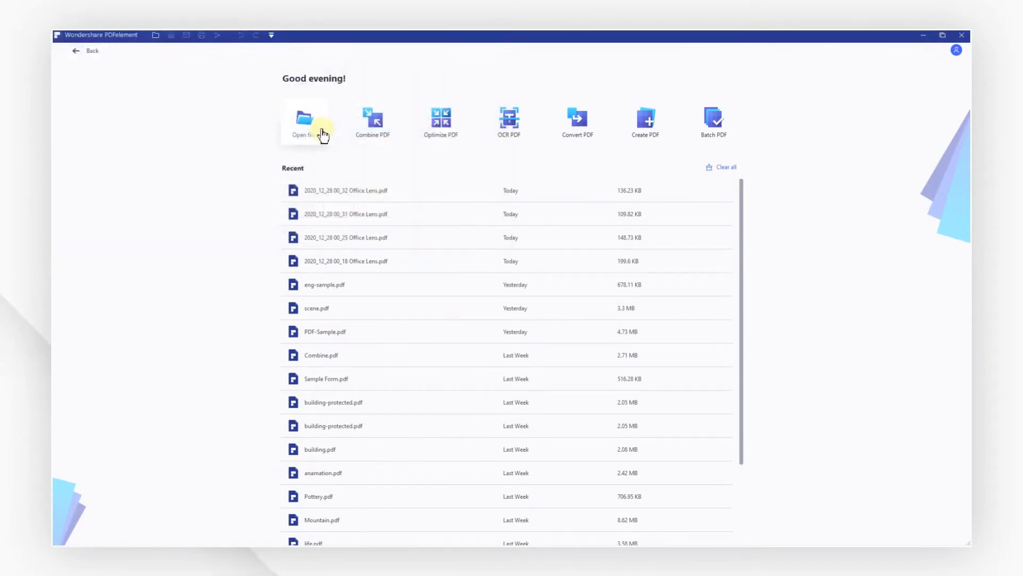
key("alt+Tab")
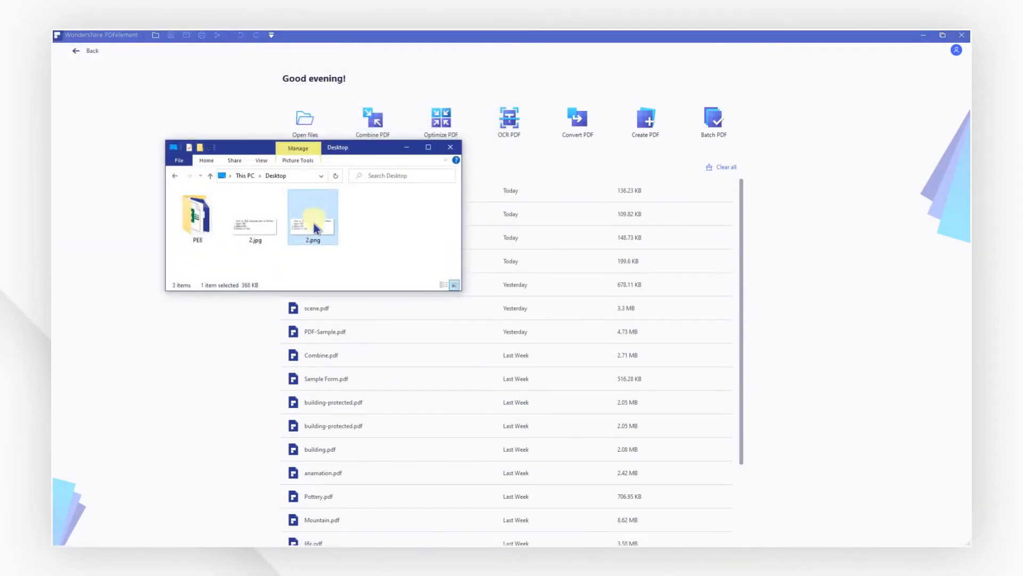
left_click_drag(539, 229, 850, 228)
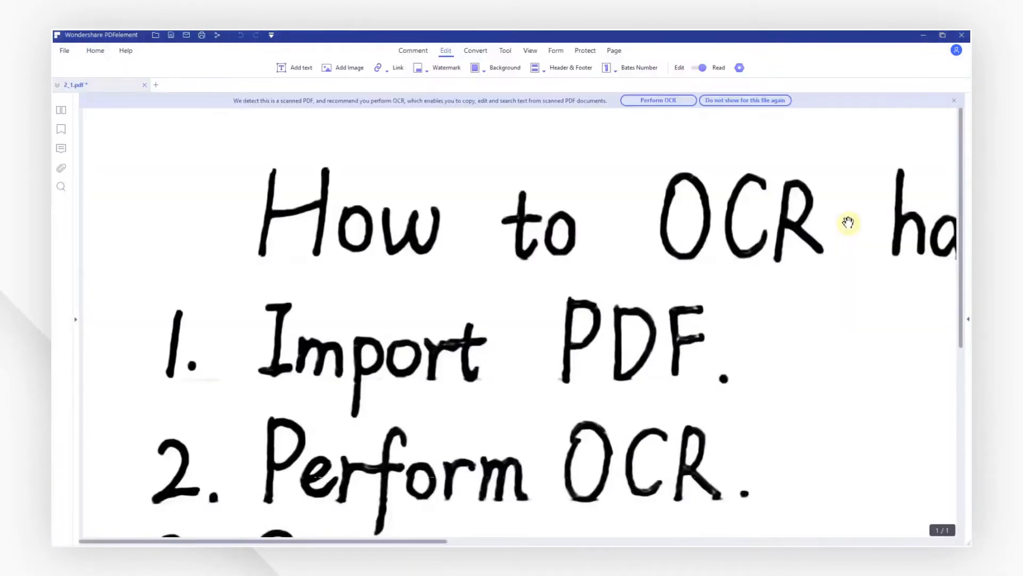
- Run OCR on the current page of the handwritten PDF as editable English text, without saving 2_1.pdf beforehand
left_click(506, 50)
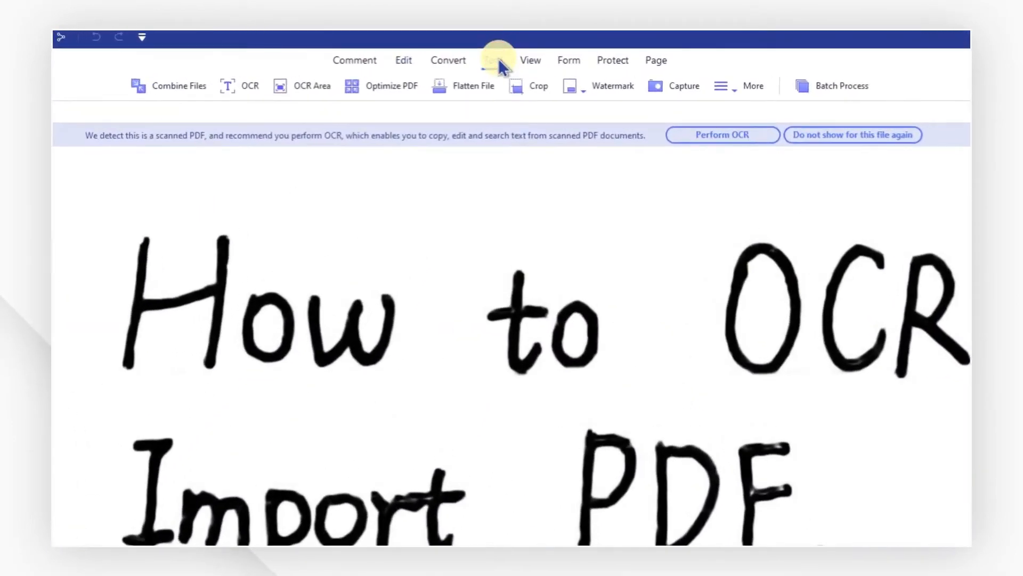
left_click(239, 89)
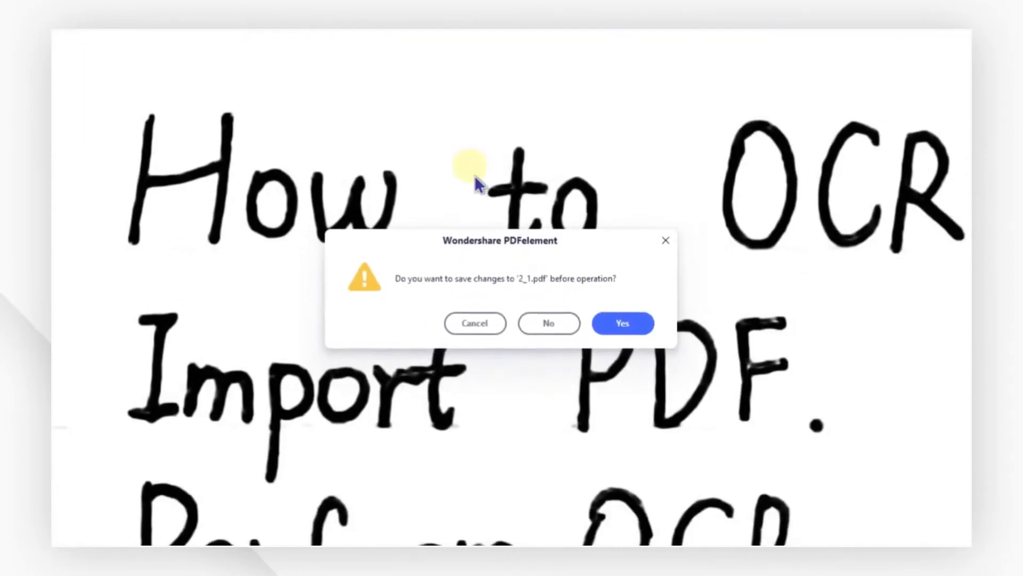
left_click(548, 323)
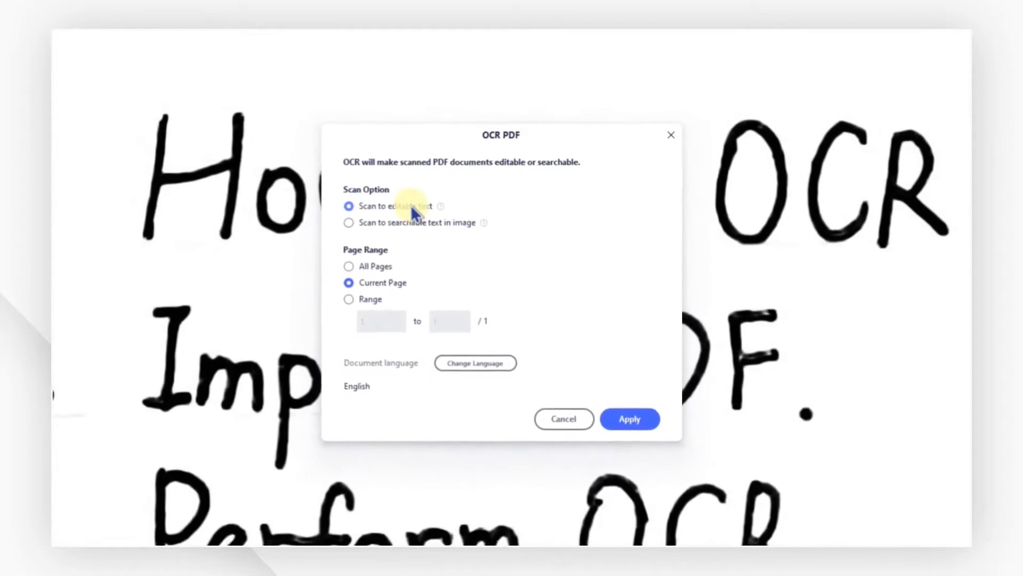
left_click(483, 362)
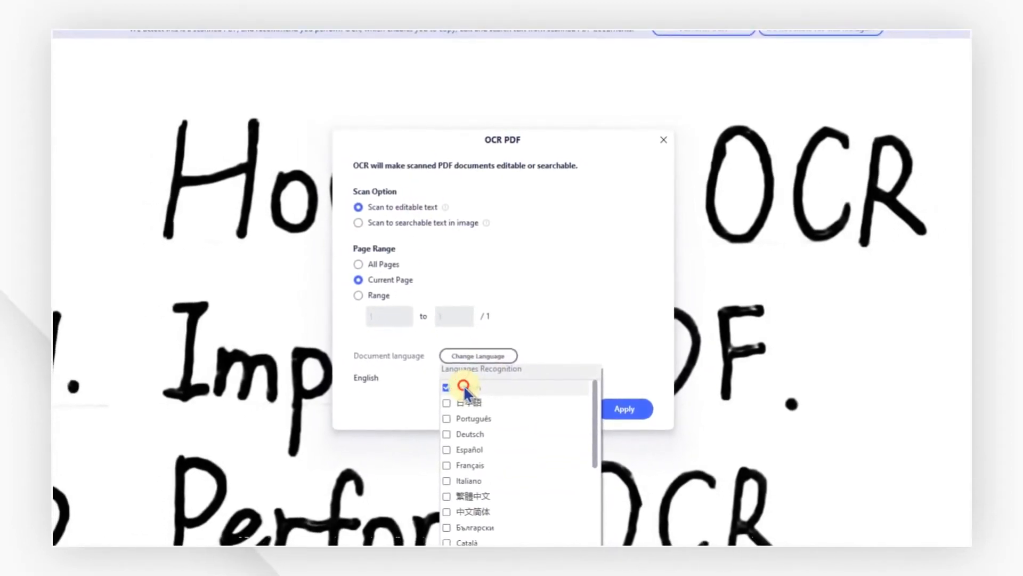
left_click(597, 344)
left_click(626, 407)
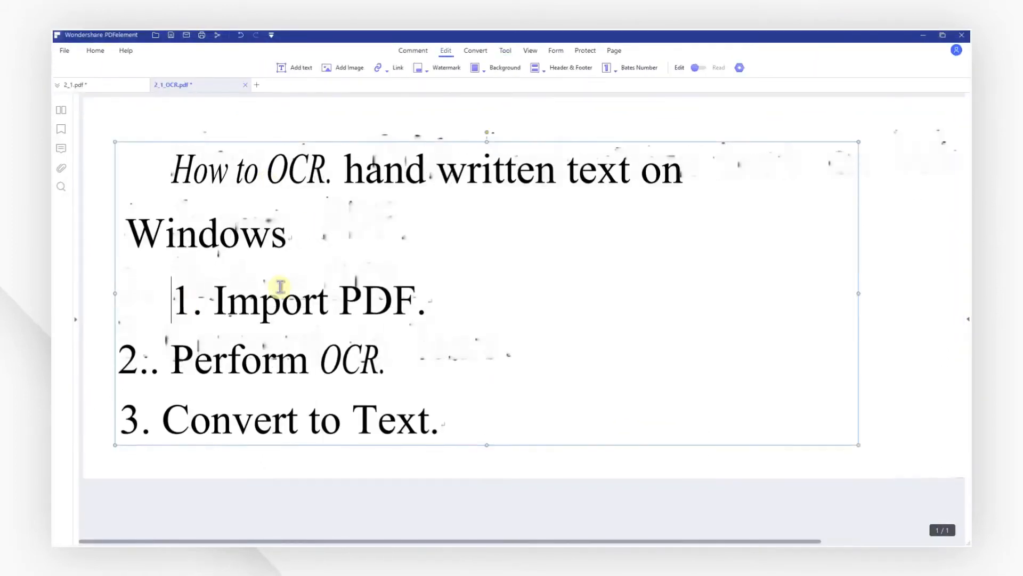
- Clean up the recognised handwriting text by setting it in a smaller sans-serif font and removing the stray marks around it
left_click(398, 264)
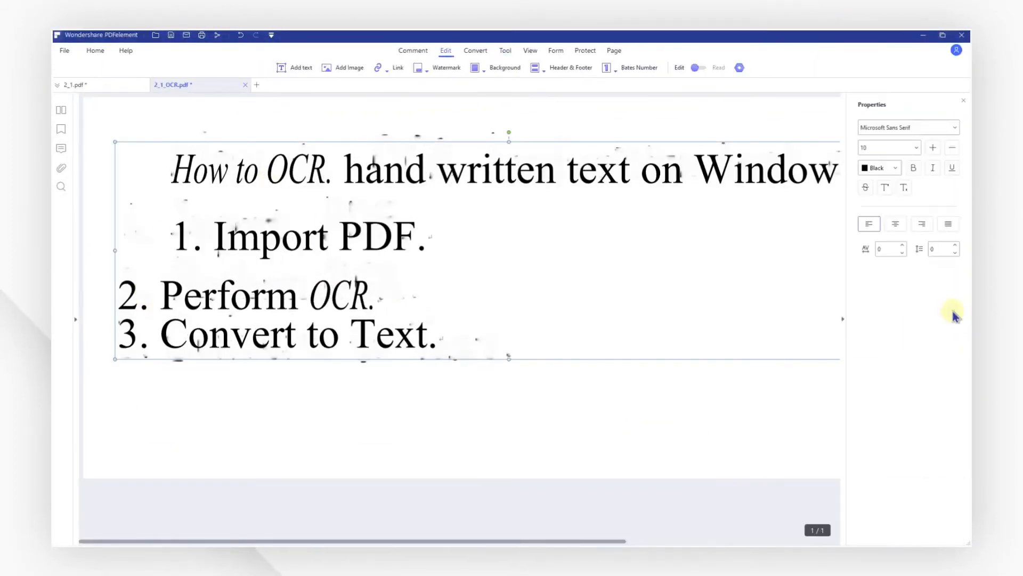
key("ctrl+a")
left_click(293, 103)
left_click(205, 150)
left_click(216, 197)
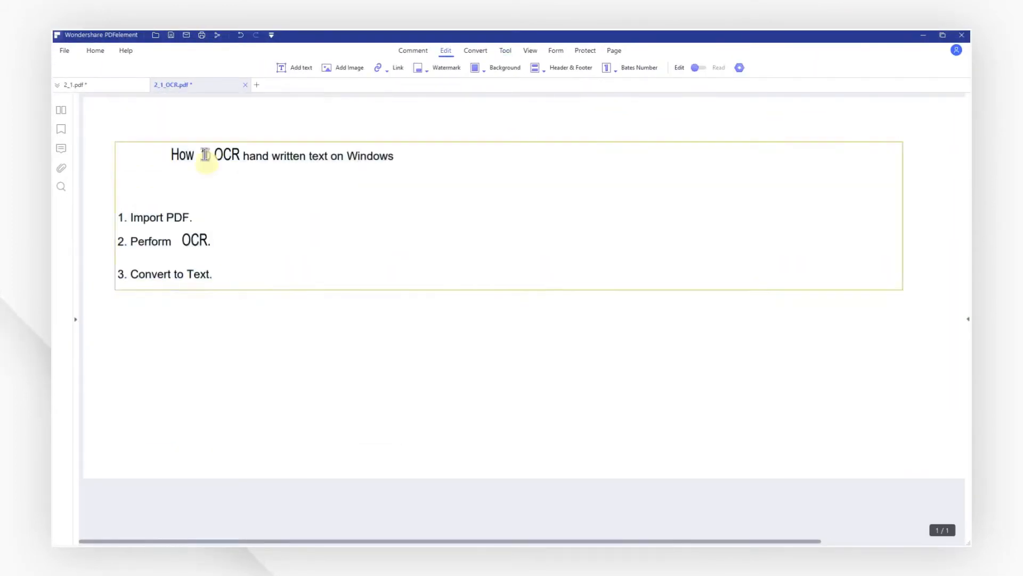
- Save the OCR result on the Desktop as 2_1_OCR.pdf
left_click(174, 36)
left_click(88, 110)
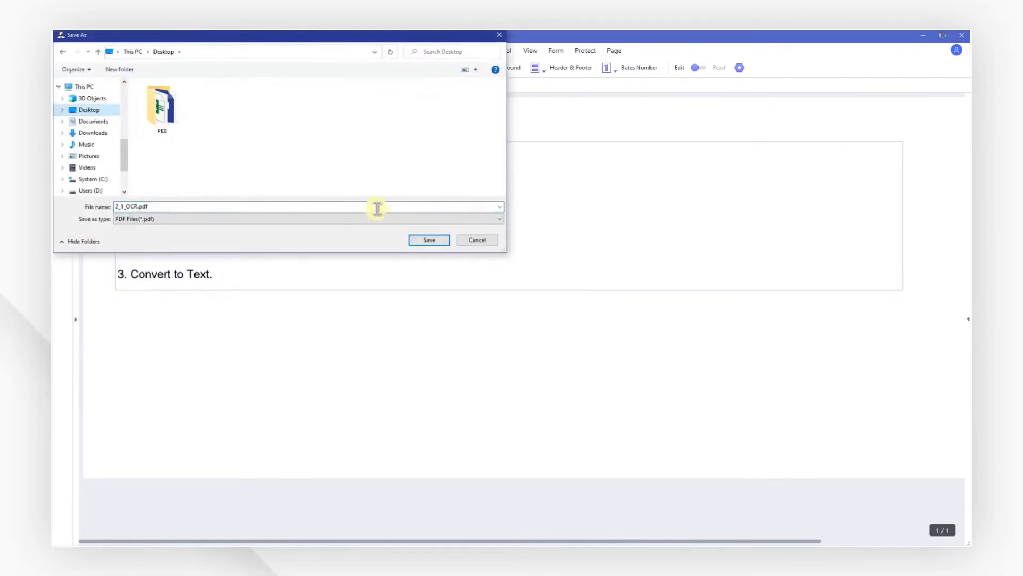
left_click(415, 241)
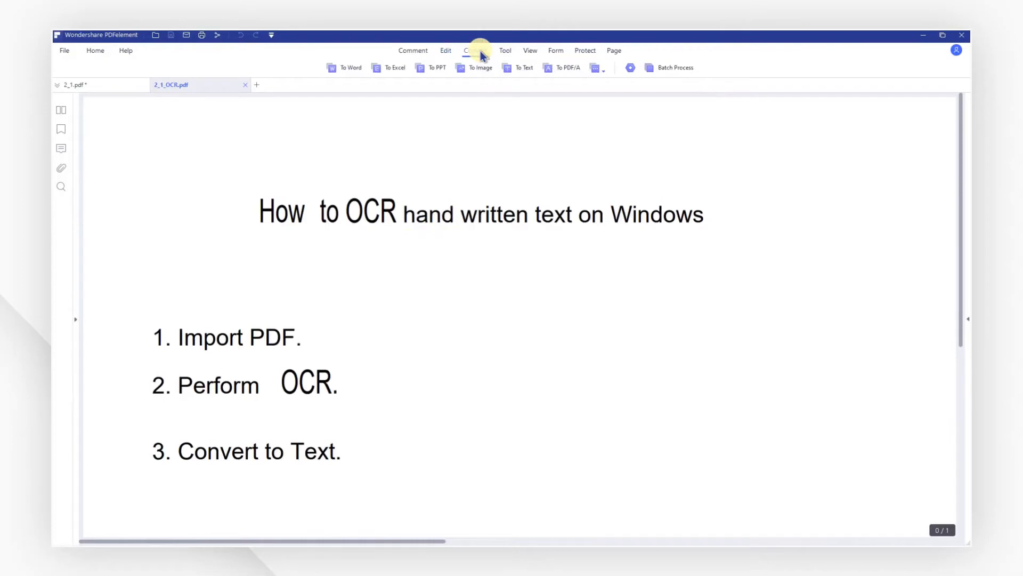
- Convert the OCR PDF to plain text, saving it on the Desktop as 2_1_OCR.txt, and open the resulting file
left_click(511, 74)
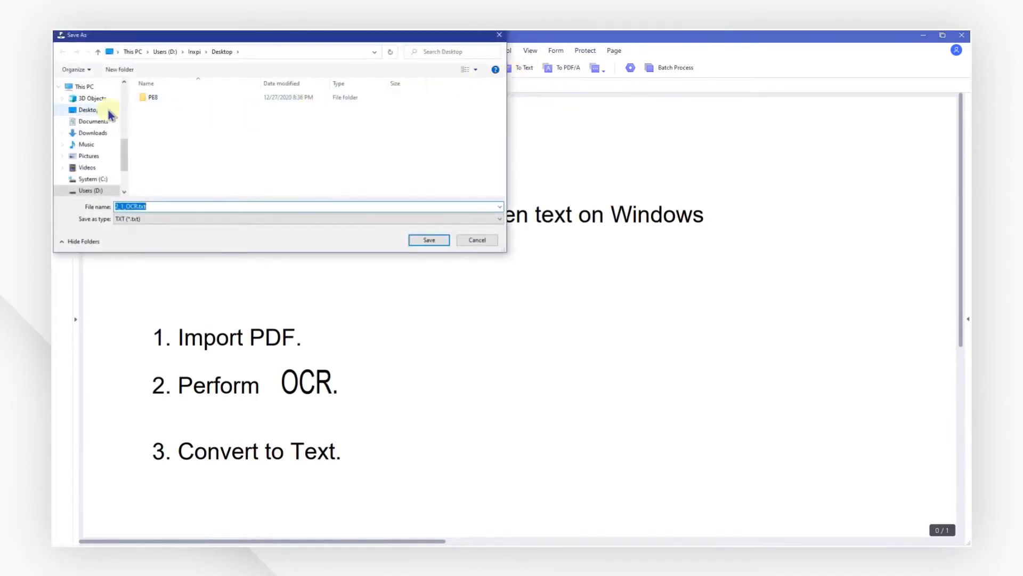
left_click(425, 240)
left_click(573, 316)
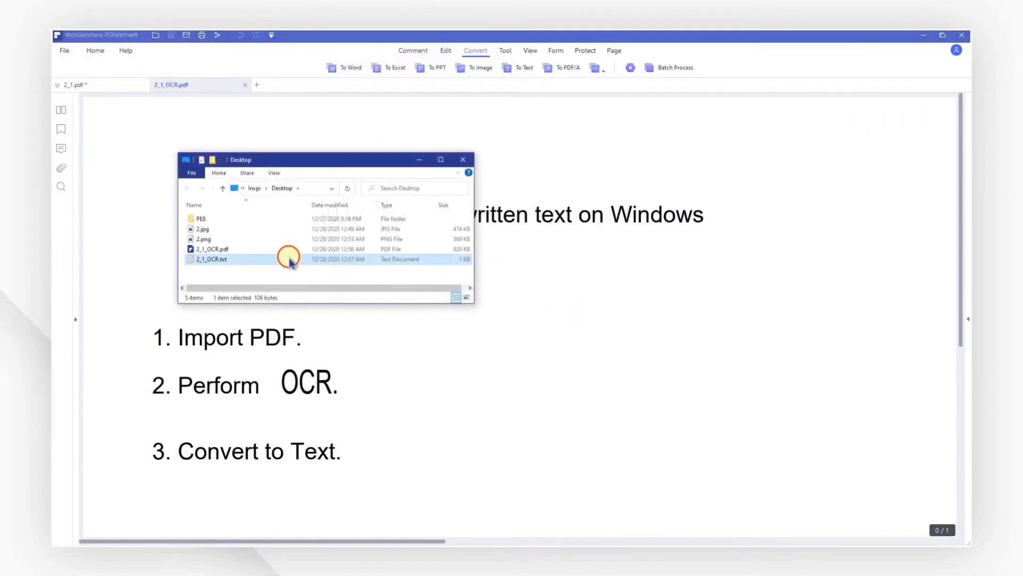
double_click(291, 259)
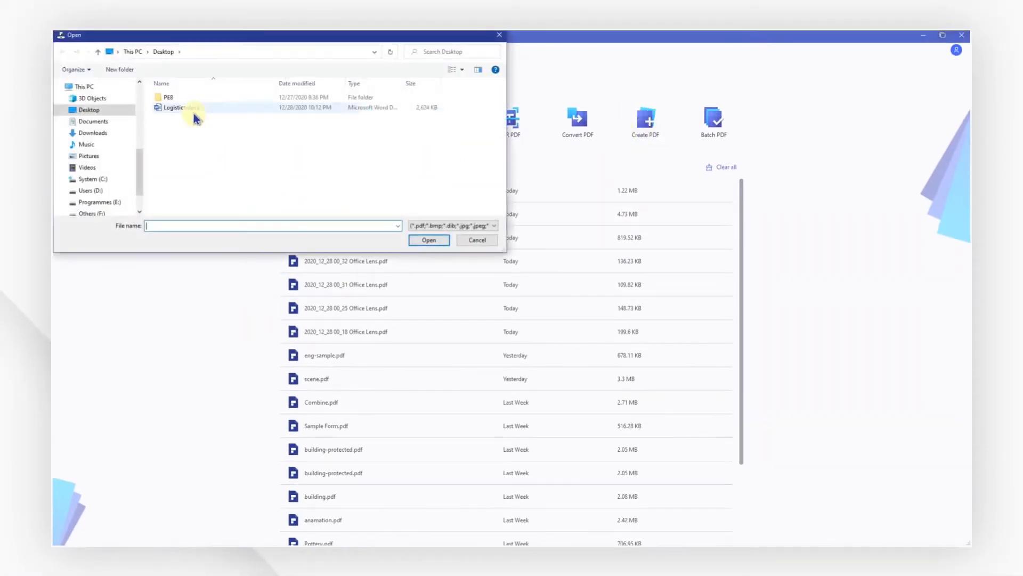
- Create a PDF from the Logistics Word document on the Desktop and look through its first page
left_click(194, 113)
left_click(424, 239)
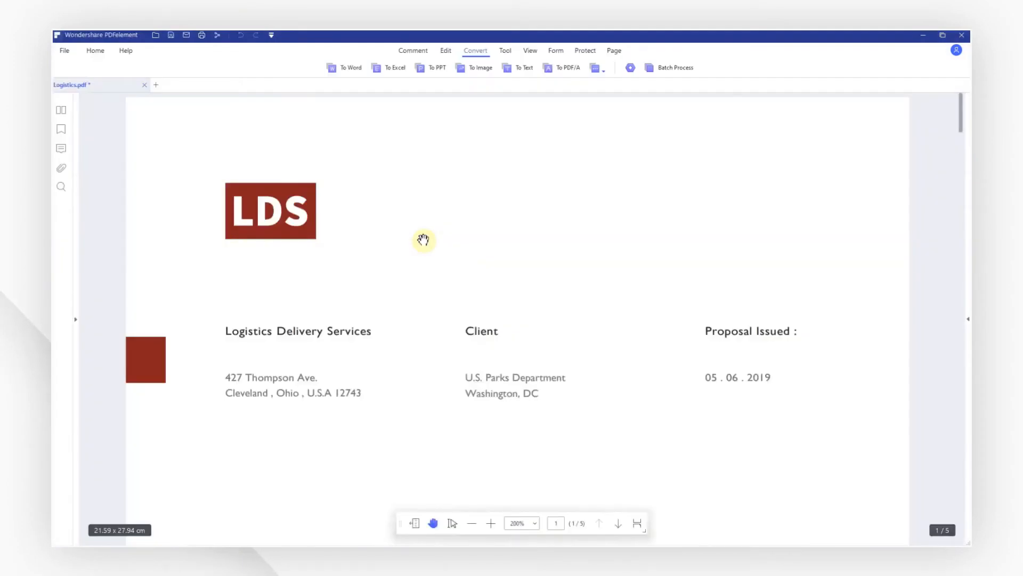
left_click_drag(491, 384, 559, 114)
scroll(560, 222, "down", 5)
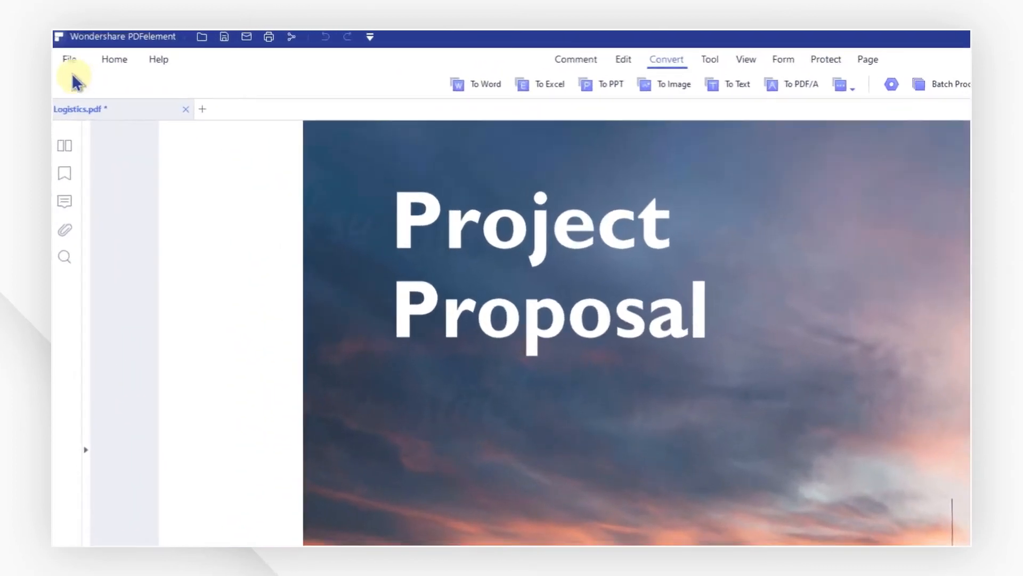
- Save the newly created PDF on the Desktop as Logistics.pdf
left_click(65, 50)
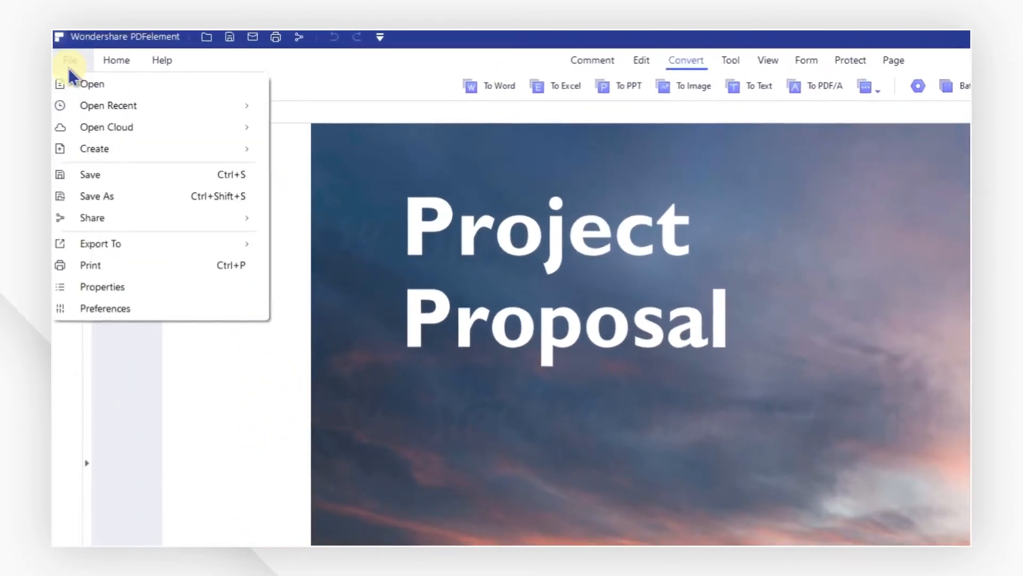
left_click(117, 174)
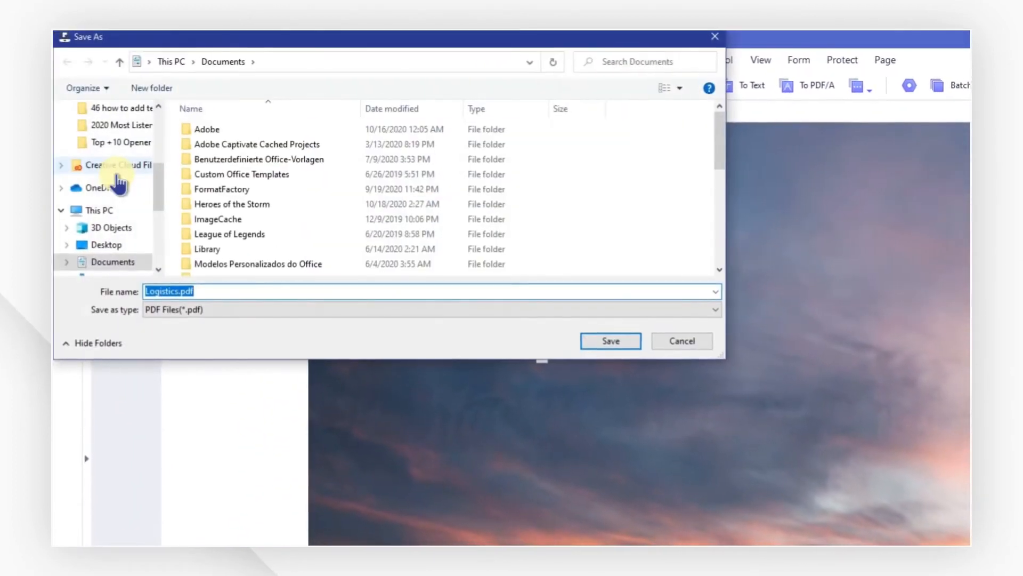
left_click(107, 246)
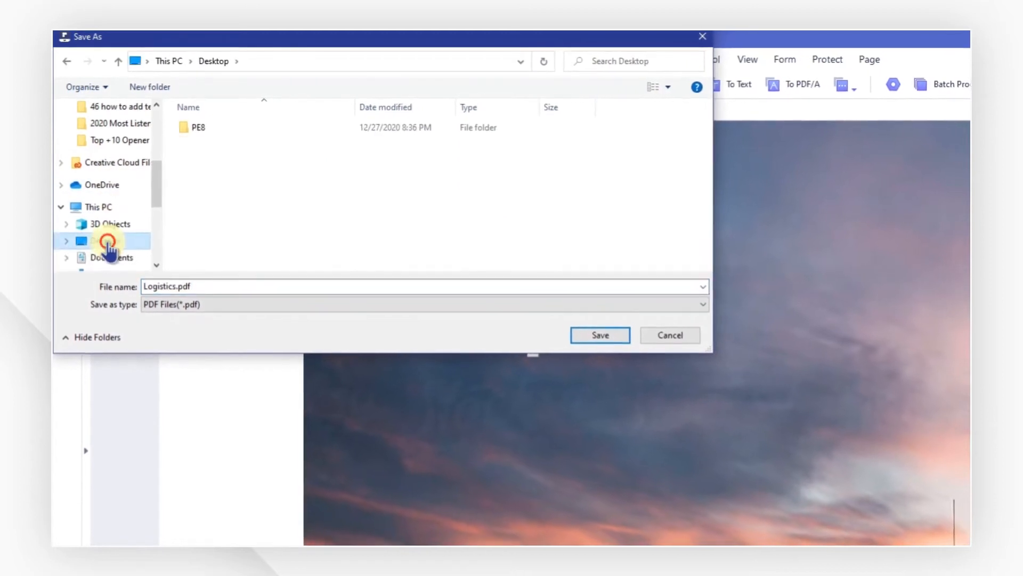
left_click(578, 335)
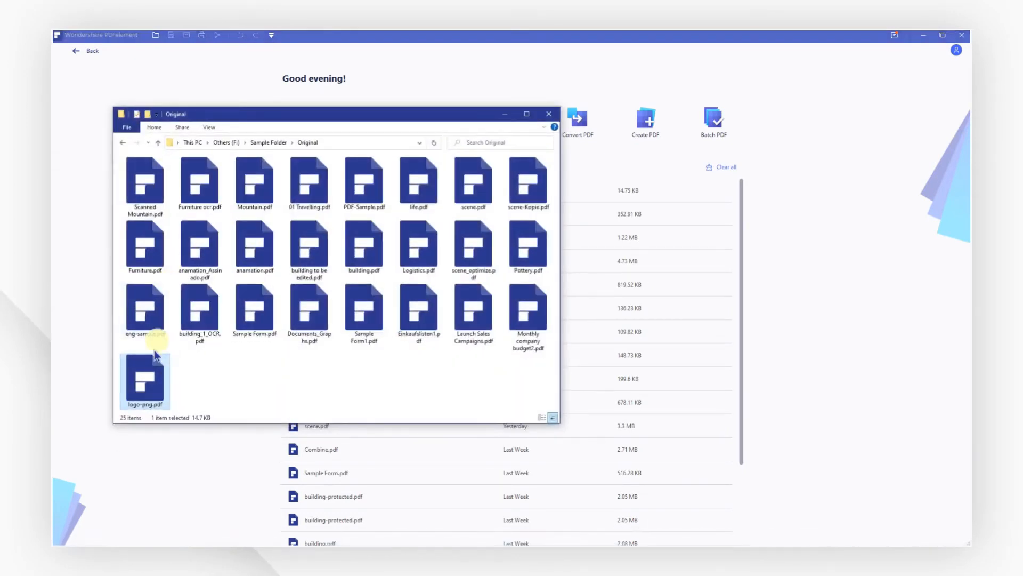
- Open logo-png.pdf from the Original folder, convert it to a JPG image saved on the Desktop, and open the output folder
left_click_drag(154, 379, 802, 306)
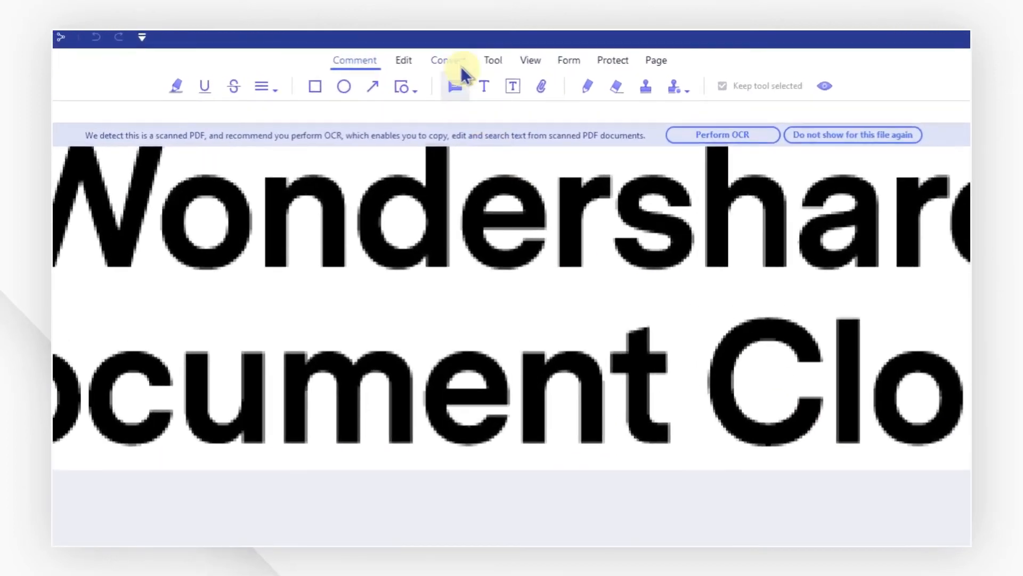
left_click(479, 51)
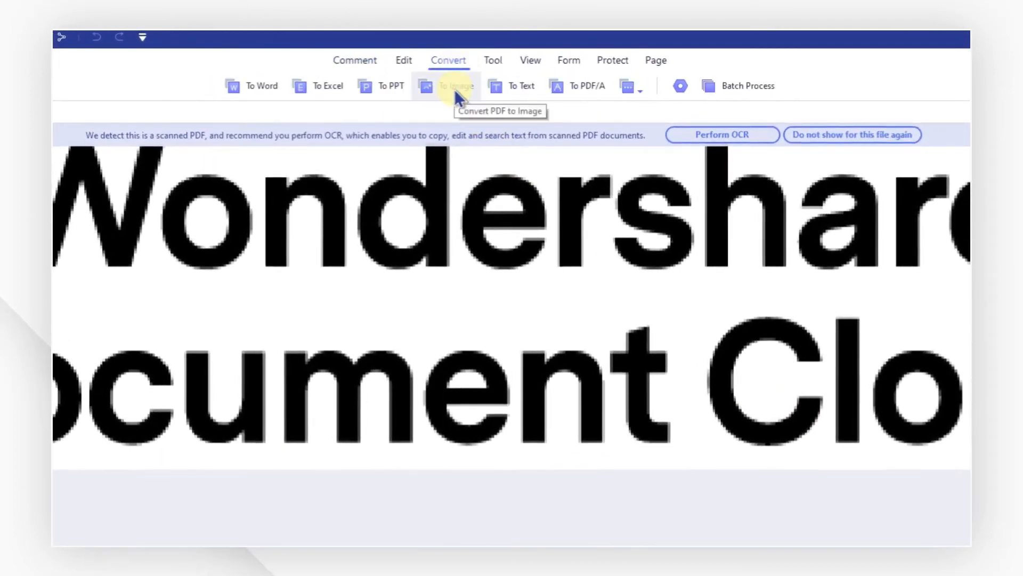
left_click(456, 89)
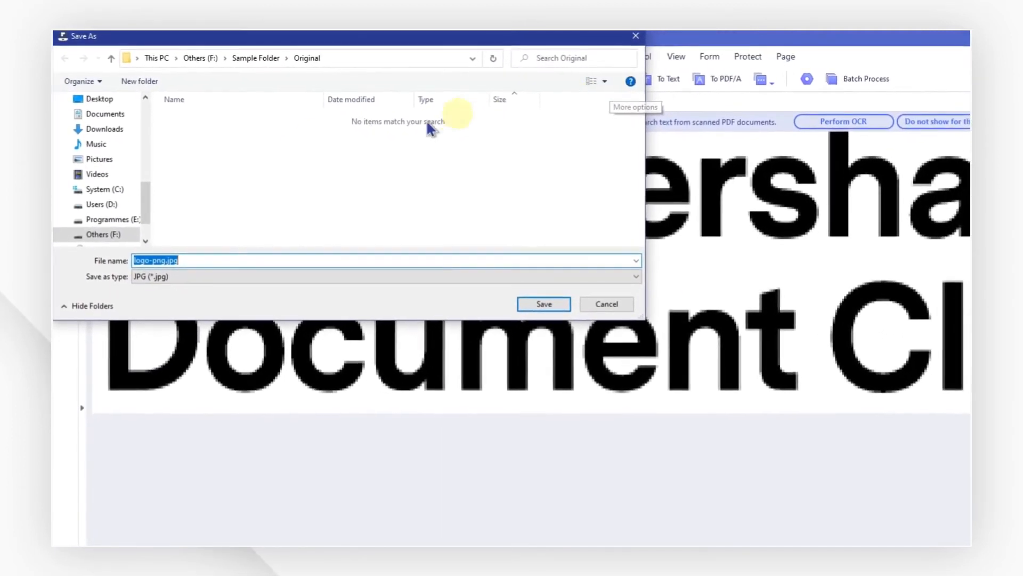
left_click(104, 98)
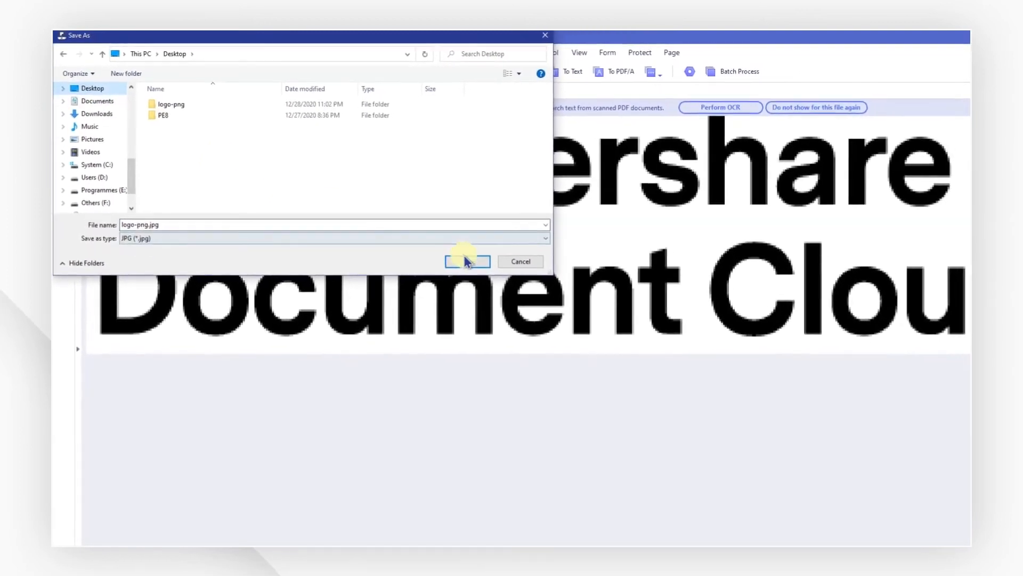
left_click(452, 253)
left_click(593, 323)
double_click(315, 197)
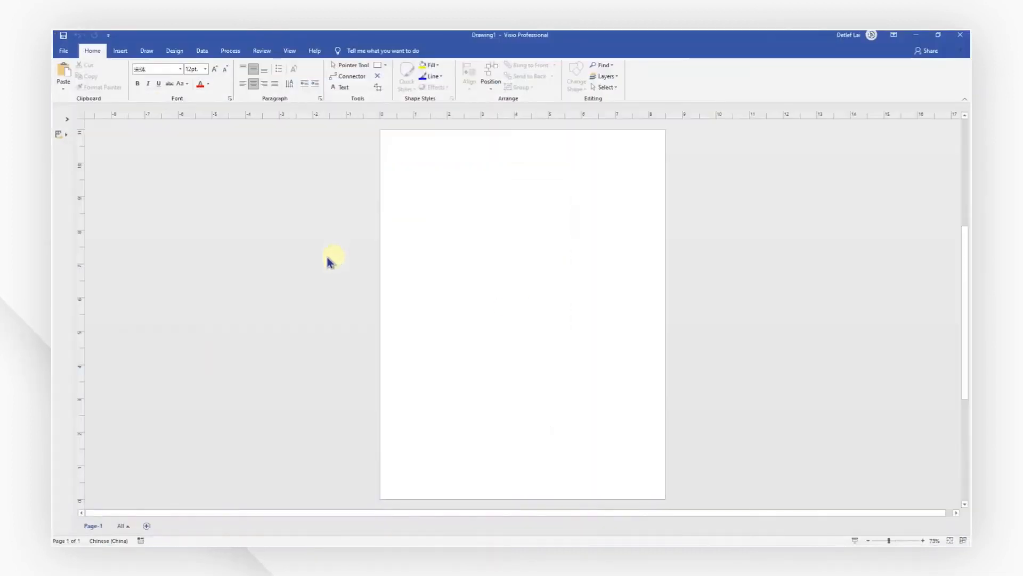
- Switch to Visio and insert the picture logo-png_1.jpg from the Desktop folder logo-png_1 into the blank drawing
left_click(128, 54)
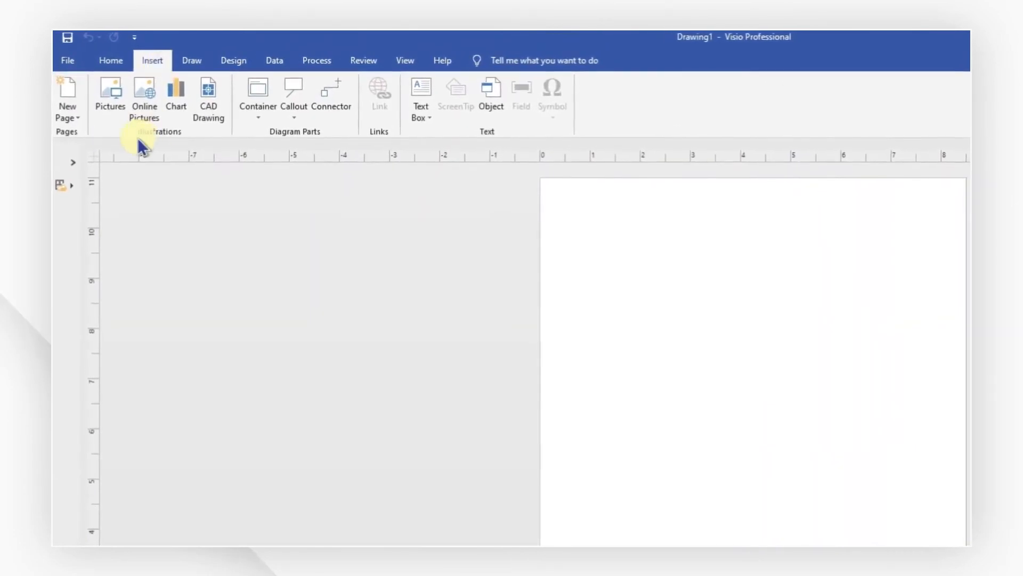
left_click(109, 91)
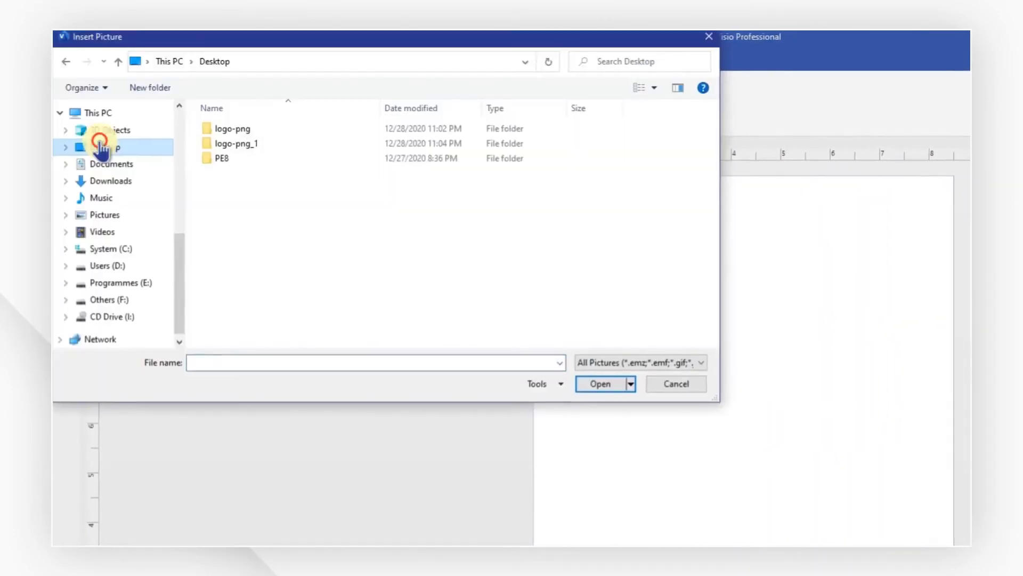
double_click(205, 141)
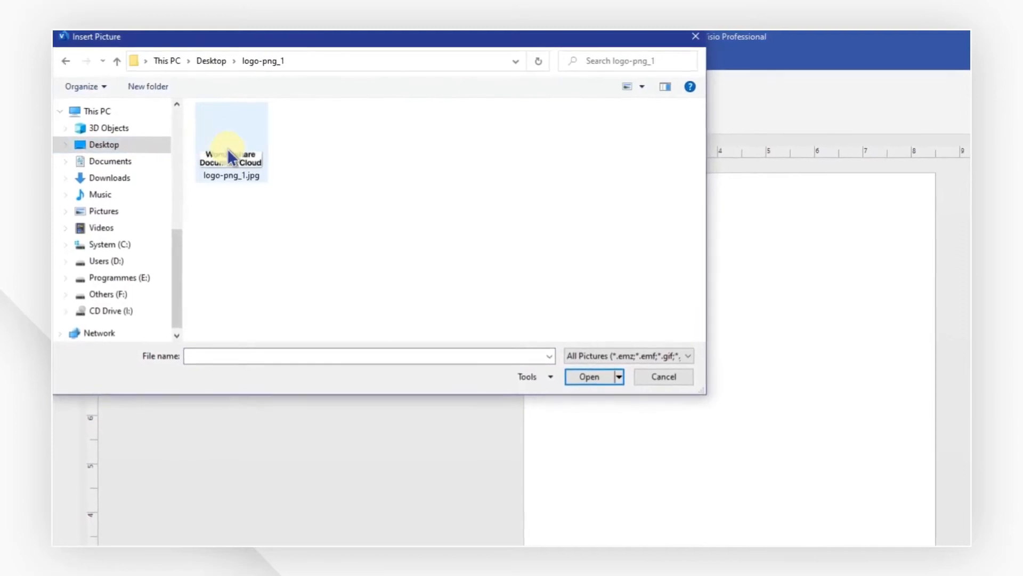
left_click(226, 149)
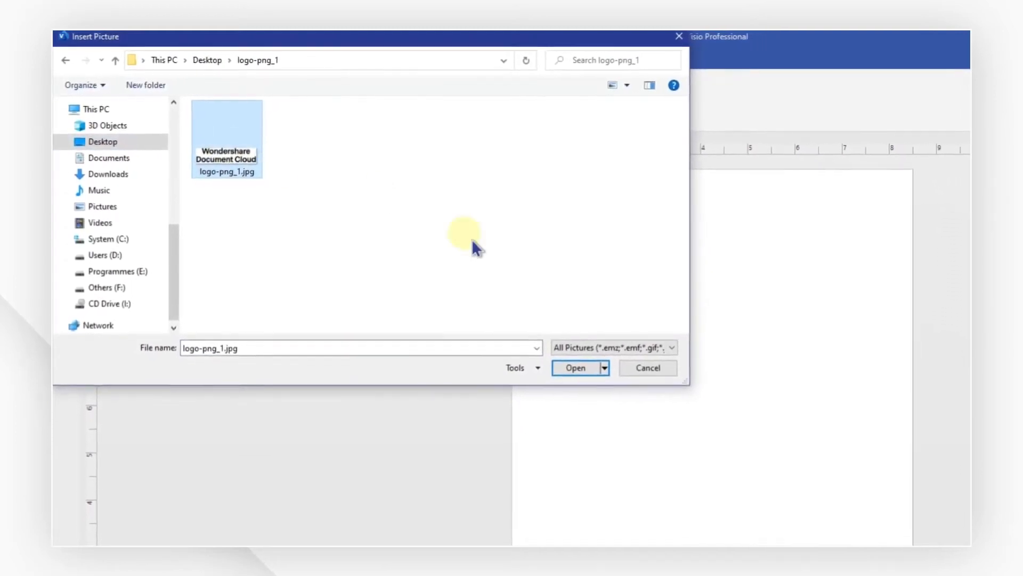
left_click(589, 371)
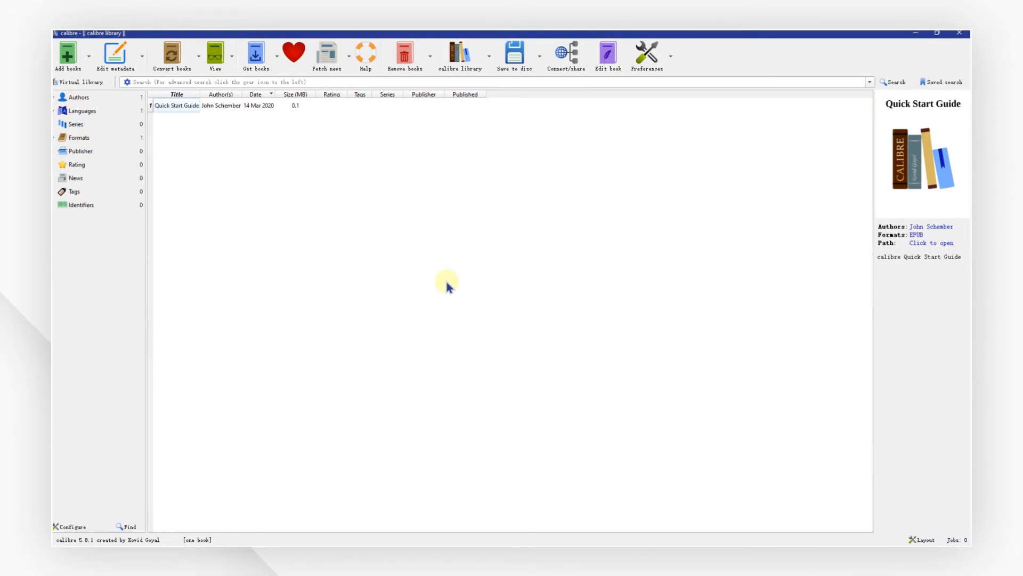
- Switch to calibre and add the AZW3 book from the Desktop folder Der Zug war punktlich to the library
left_click(67, 54)
double_click(210, 124)
left_click(211, 107)
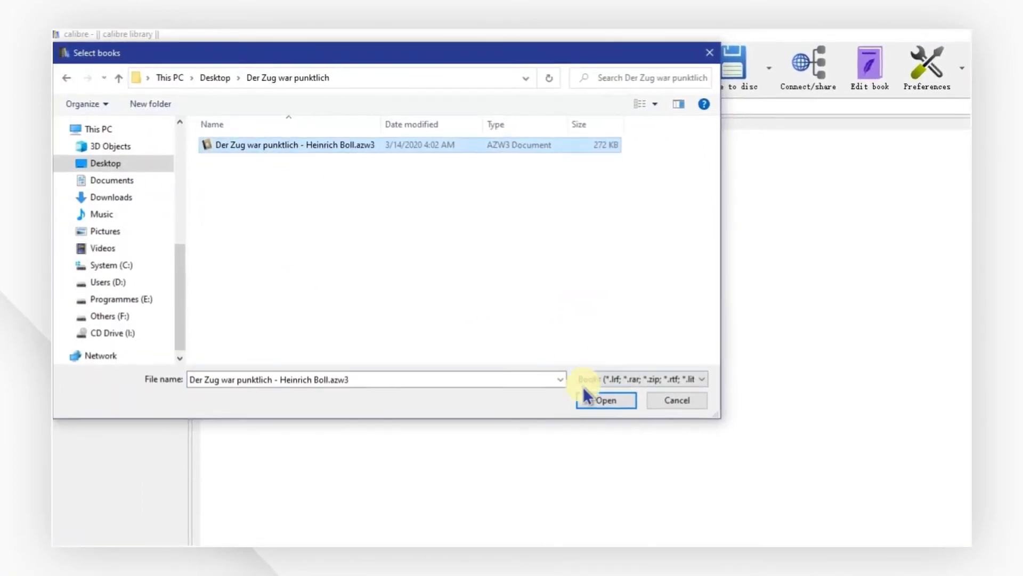
left_click(586, 397)
- Convert the newly added book individually to PDF and check the conversion's progress in the jobs list
left_click(256, 65)
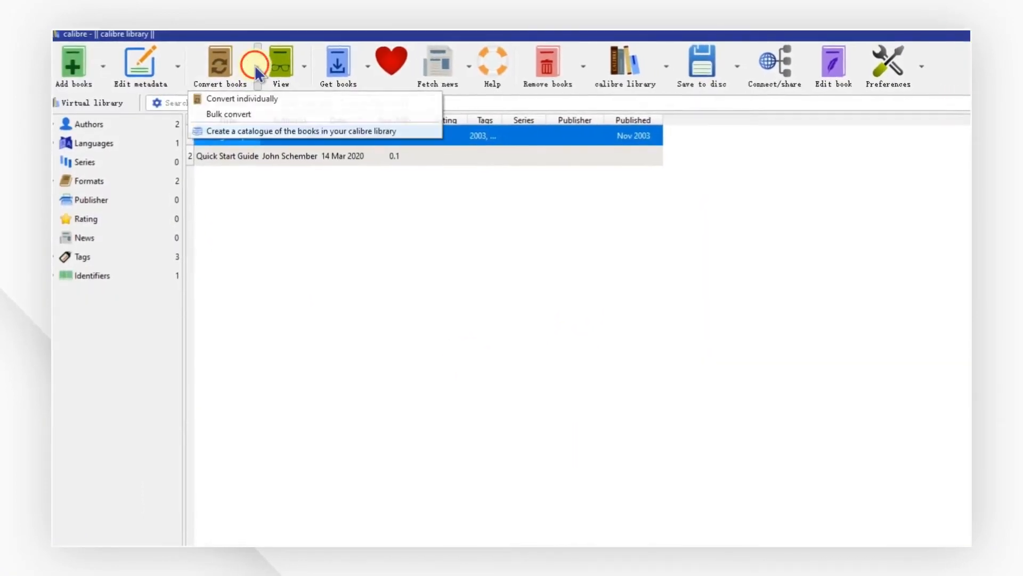
left_click(256, 98)
left_click(937, 82)
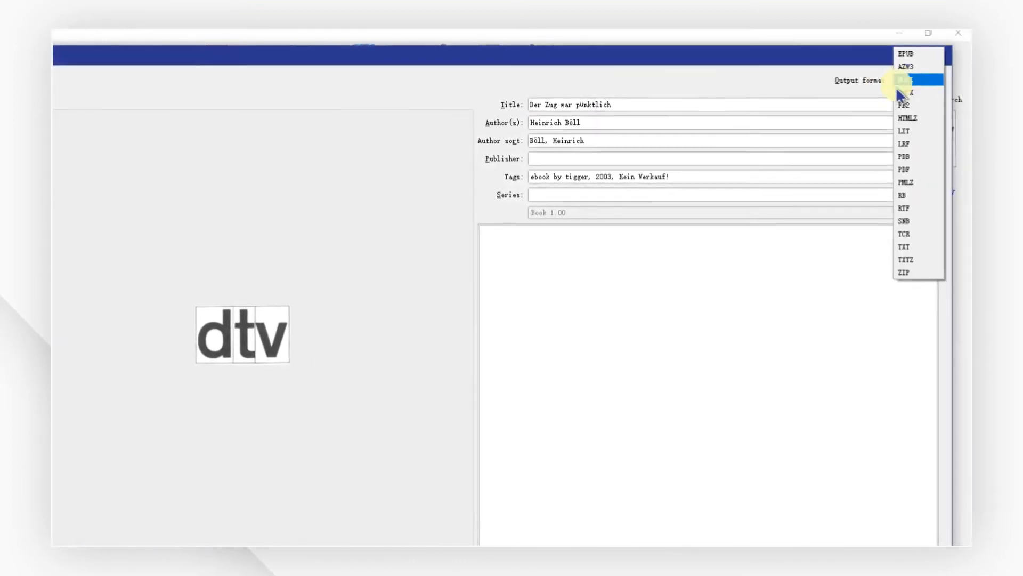
left_click(905, 164)
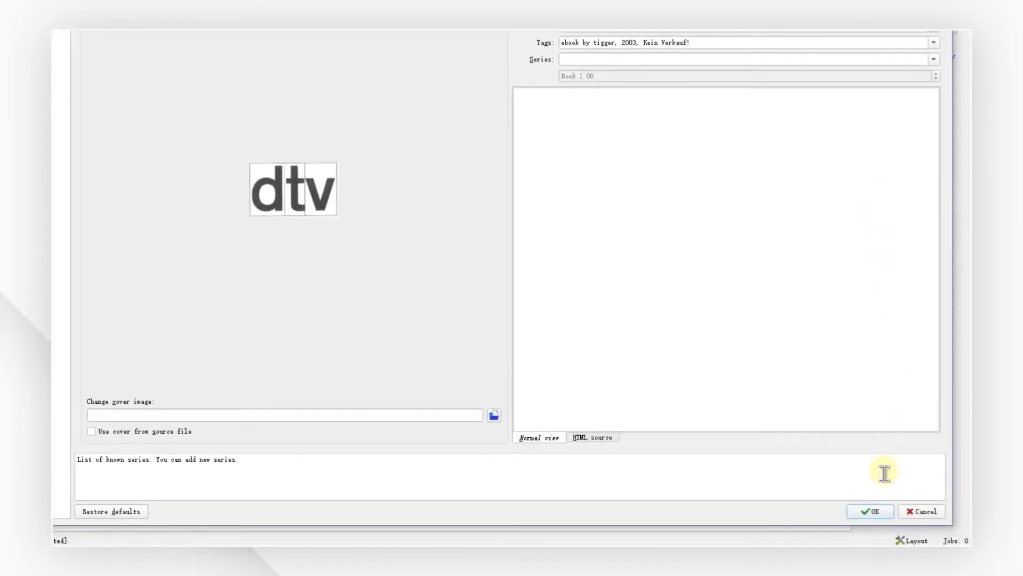
left_click(879, 511)
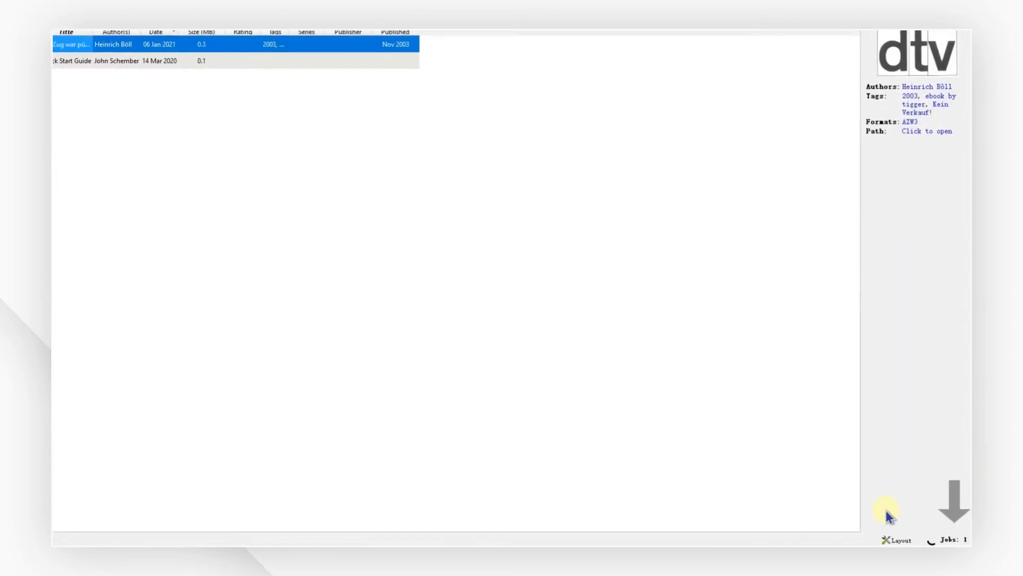
left_click(954, 539)
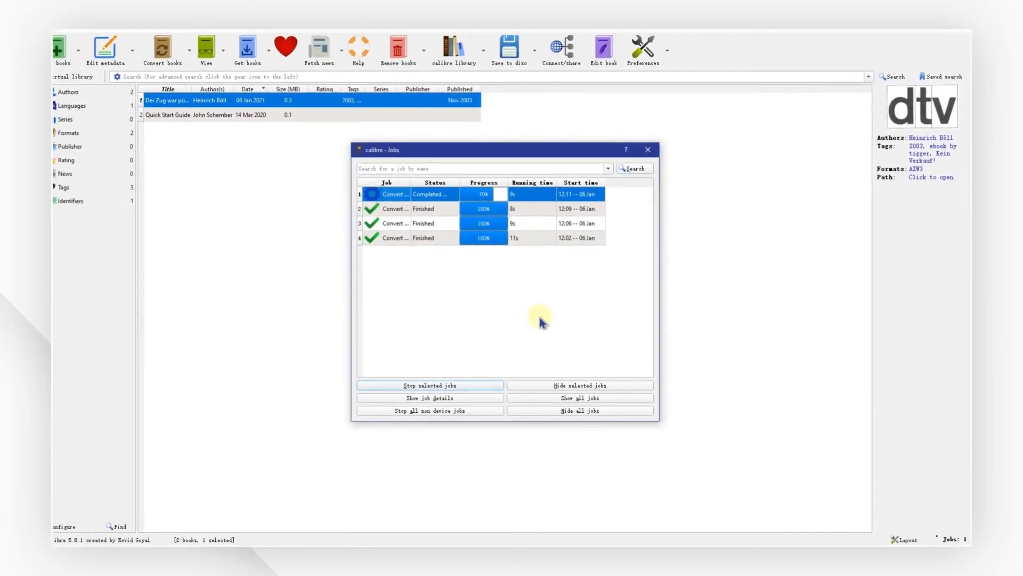
key("Escape")
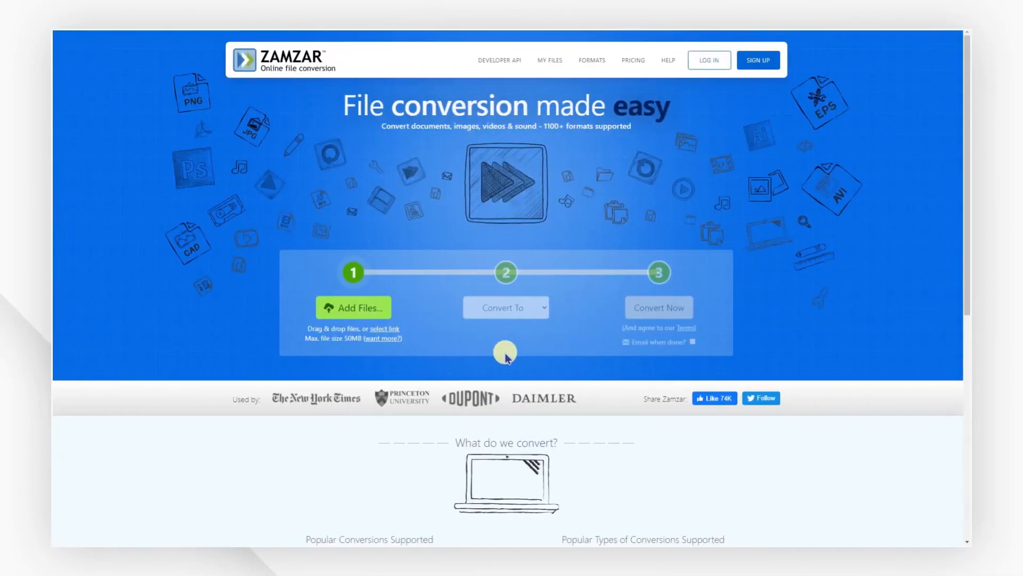
- Switch to Zamzar, add the AZW3 book from the Desktop folder Der Zug war punktlich, and convert it to PDF
left_click(380, 313)
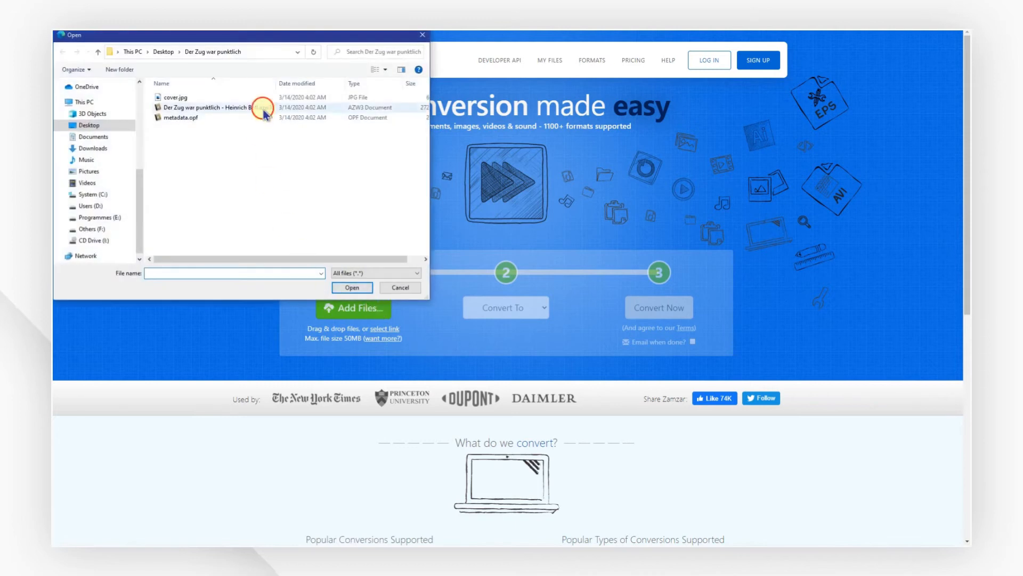
left_click(363, 288)
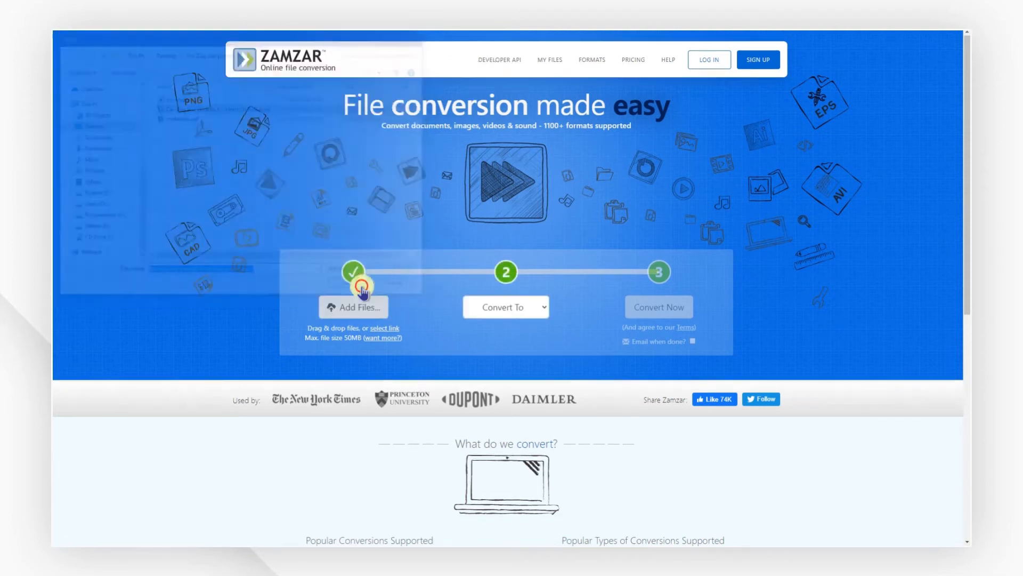
left_click(532, 154)
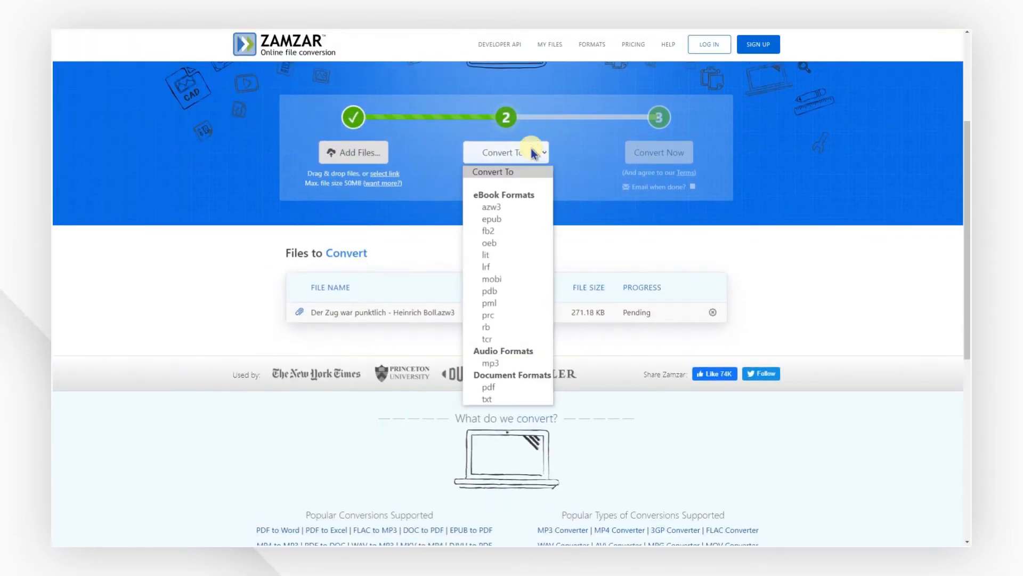
left_click(513, 386)
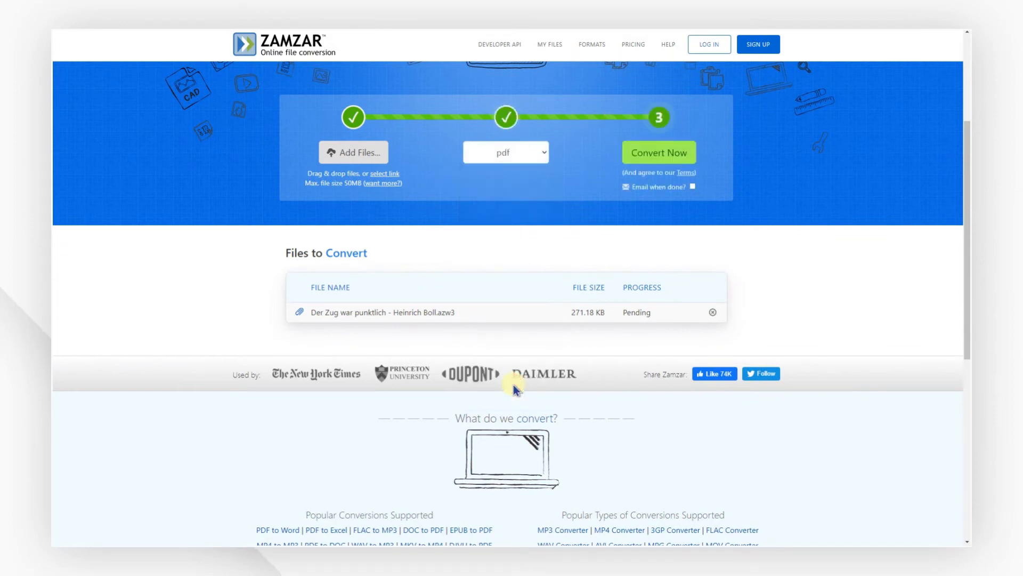
left_click(661, 156)
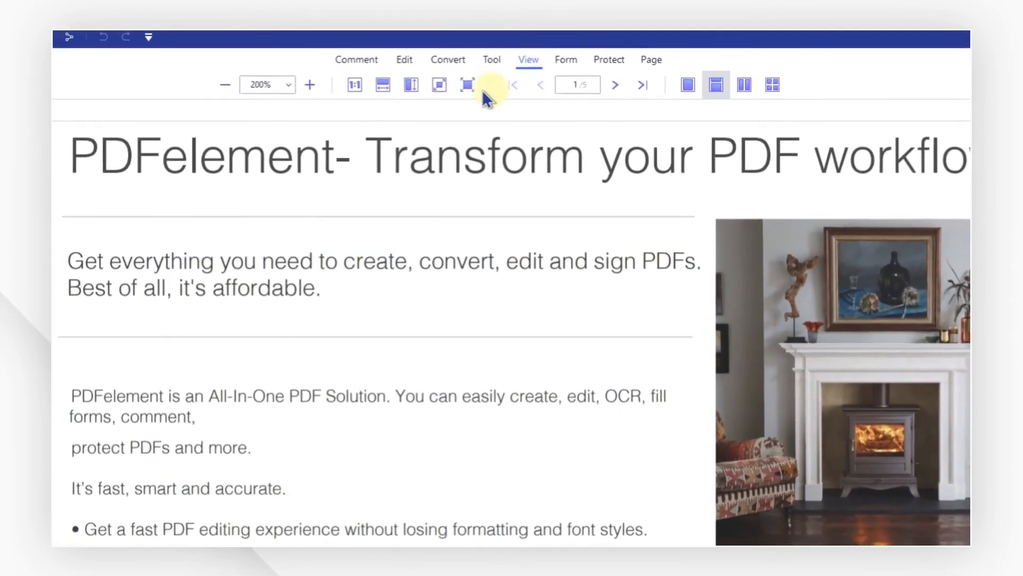
left_click(404, 59)
left_click(367, 59)
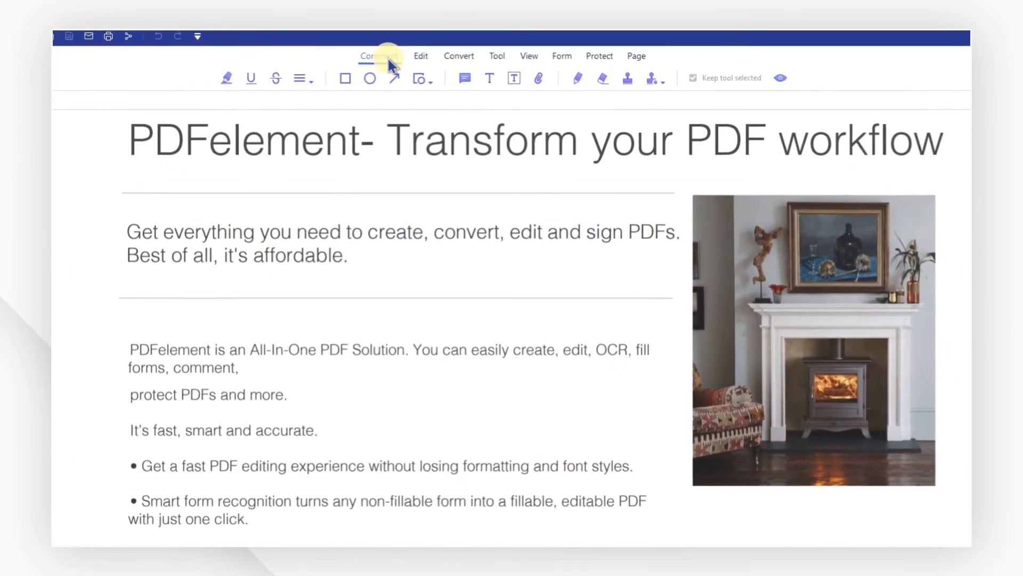
left_click(599, 56)
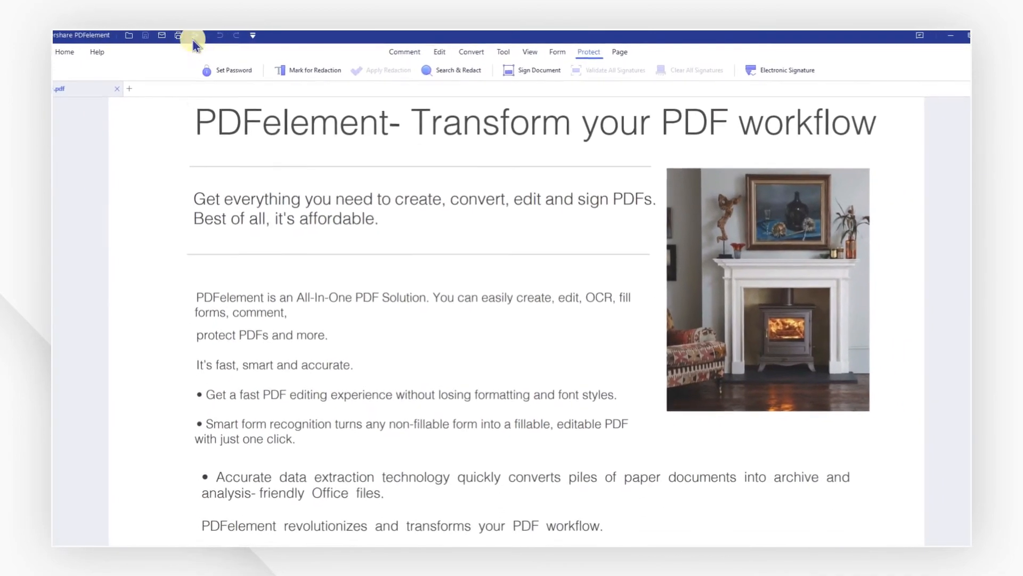
left_click(193, 38)
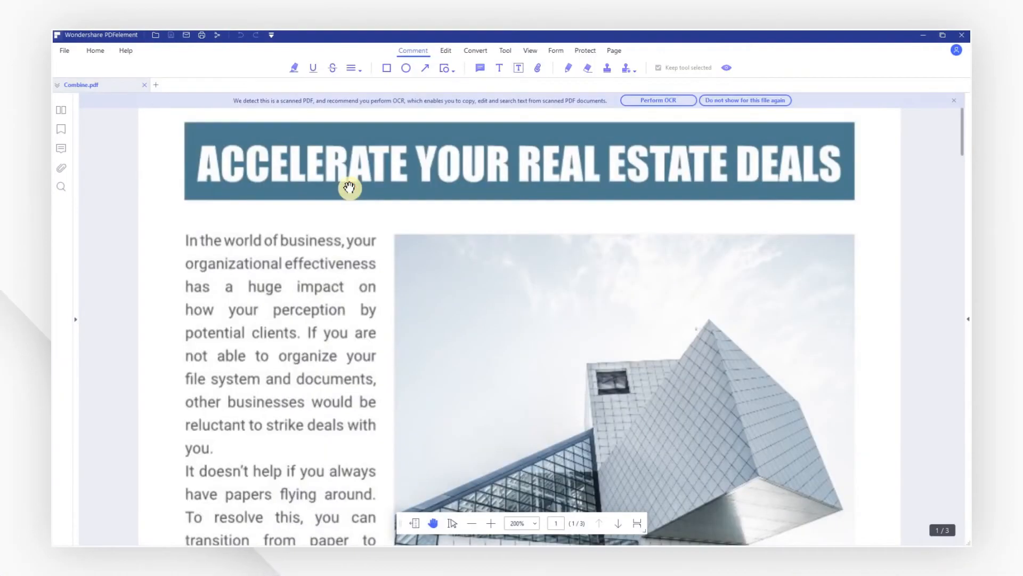
- Run OCR on all pages of Combine.pdf, scanning to searchable text in image with English as the document language
left_click_drag(482, 377, 494, 269)
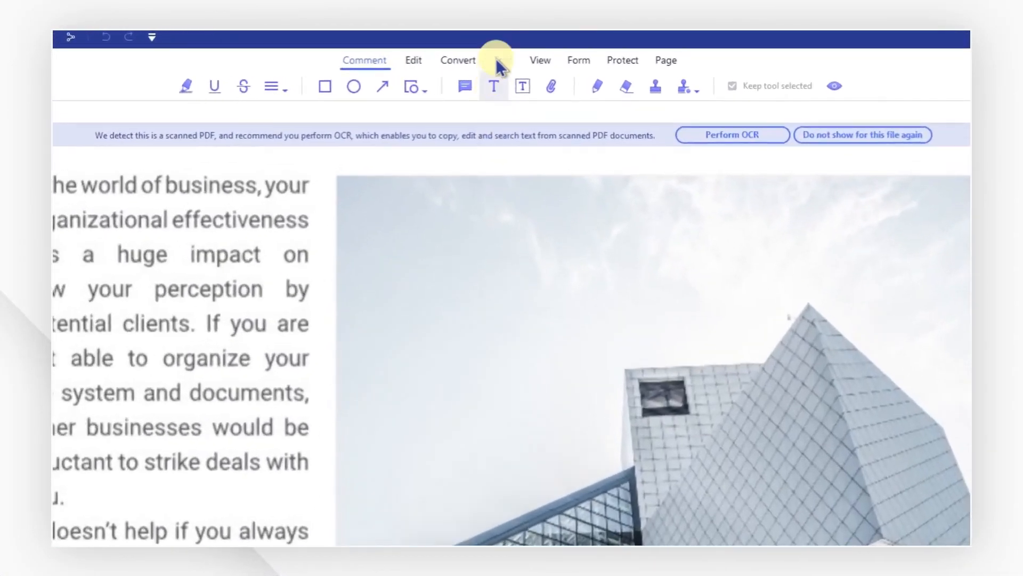
left_click(495, 51)
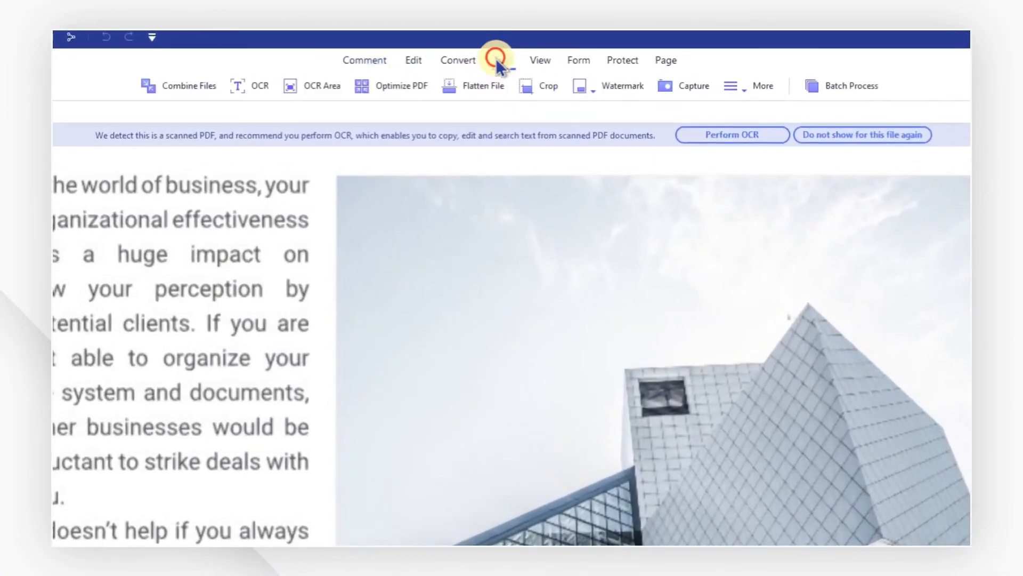
left_click(262, 89)
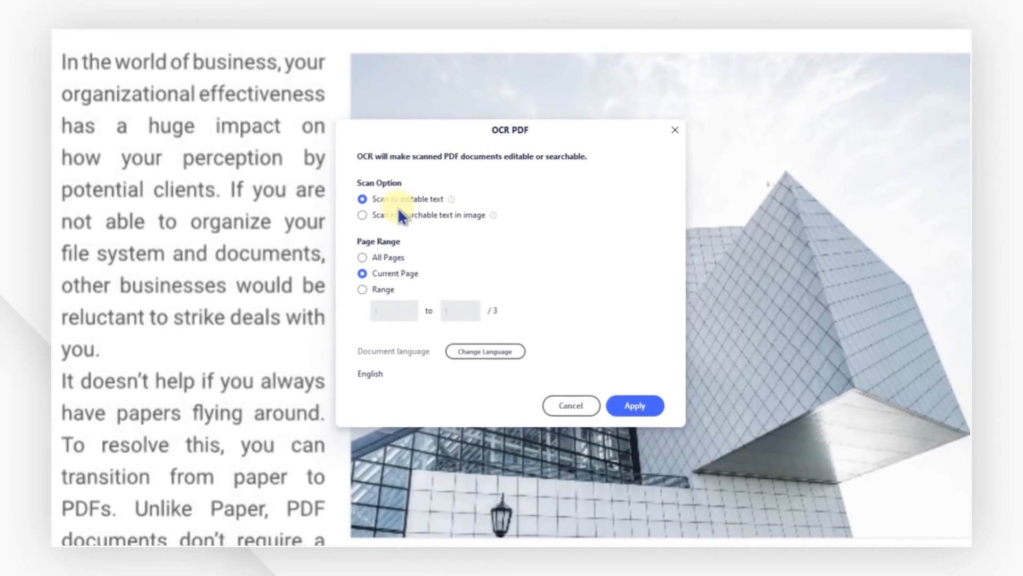
left_click(400, 215)
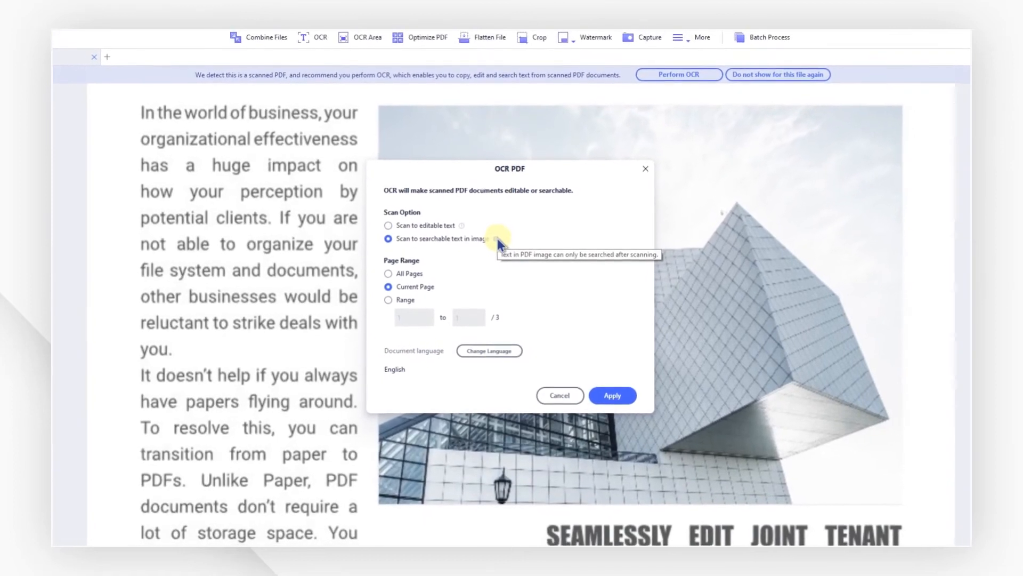
left_click(427, 228)
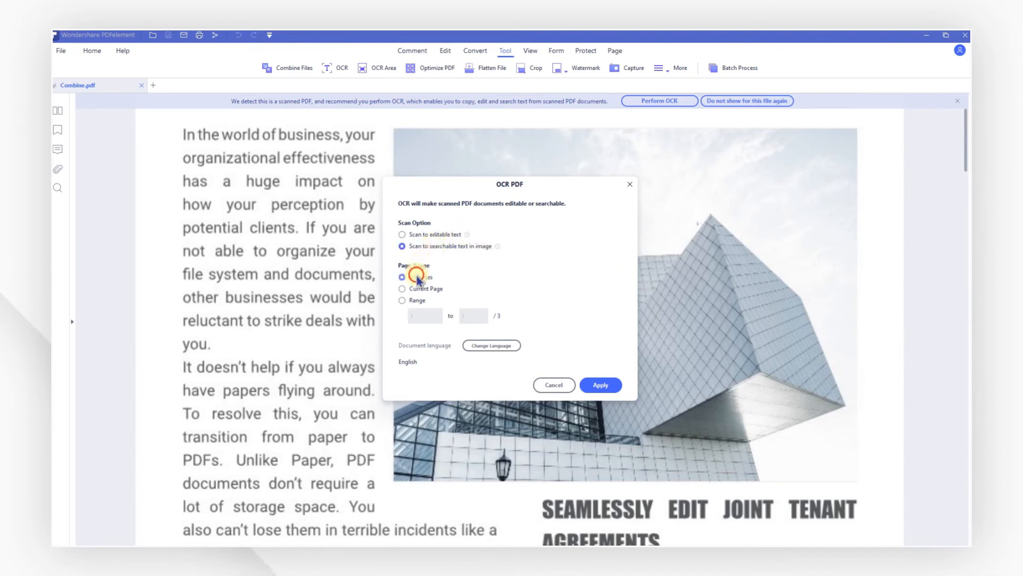
left_click(491, 346)
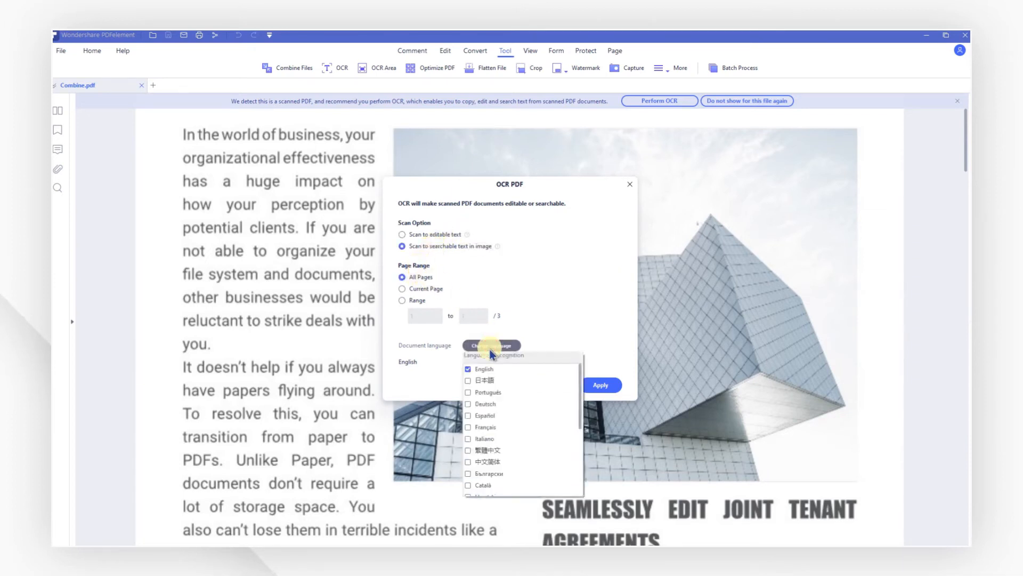
left_click(554, 337)
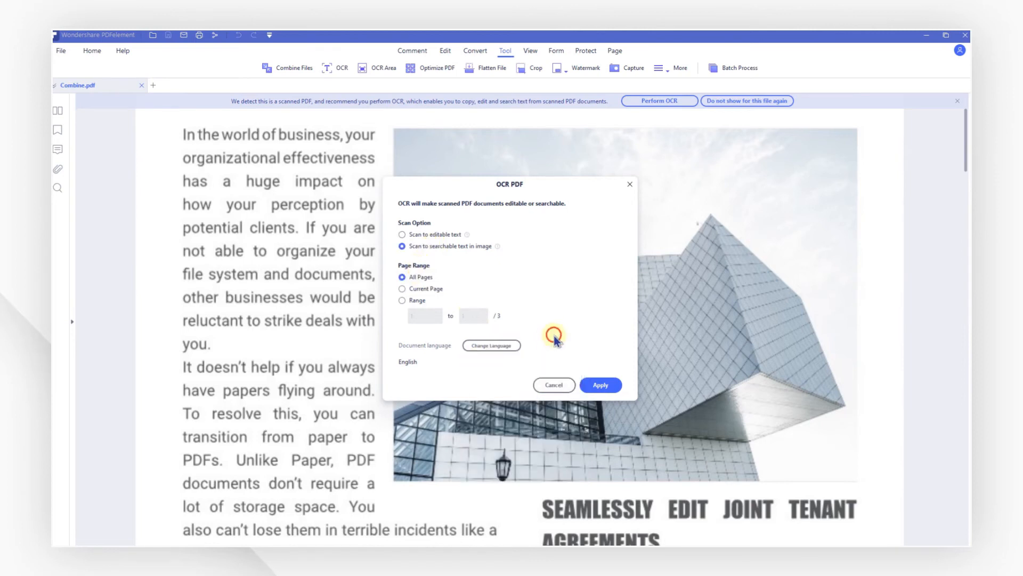
left_click(591, 386)
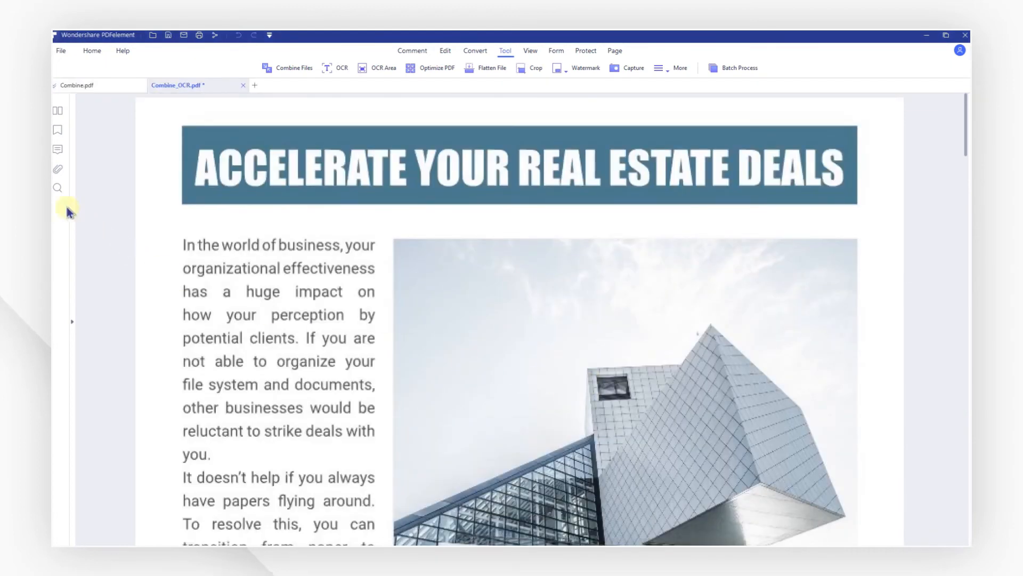
- Search the OCR copy of Combine.pdf for "document" and go through the first several matches
left_click(60, 189)
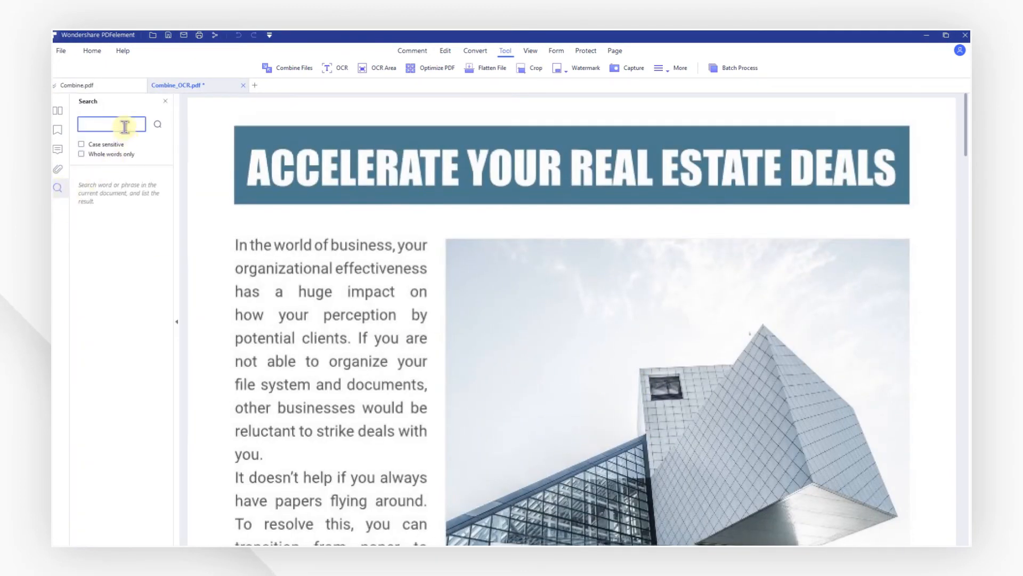
left_click(156, 127)
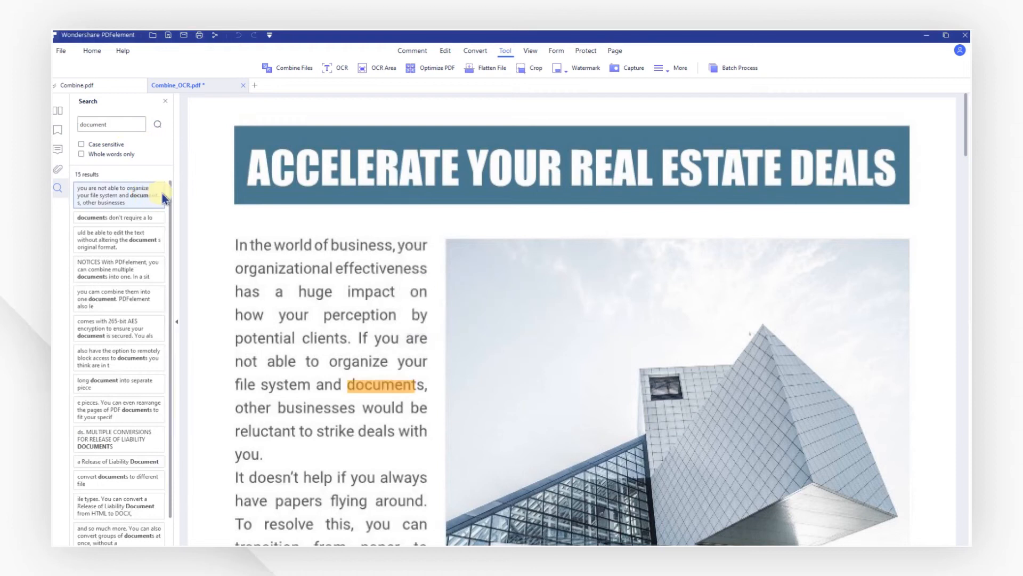
mouse_move(171, 199)
left_mouse_down()
mouse_move(165, 248)
mouse_move(165, 199)
left_mouse_up()
left_click(149, 218)
left_click(146, 234)
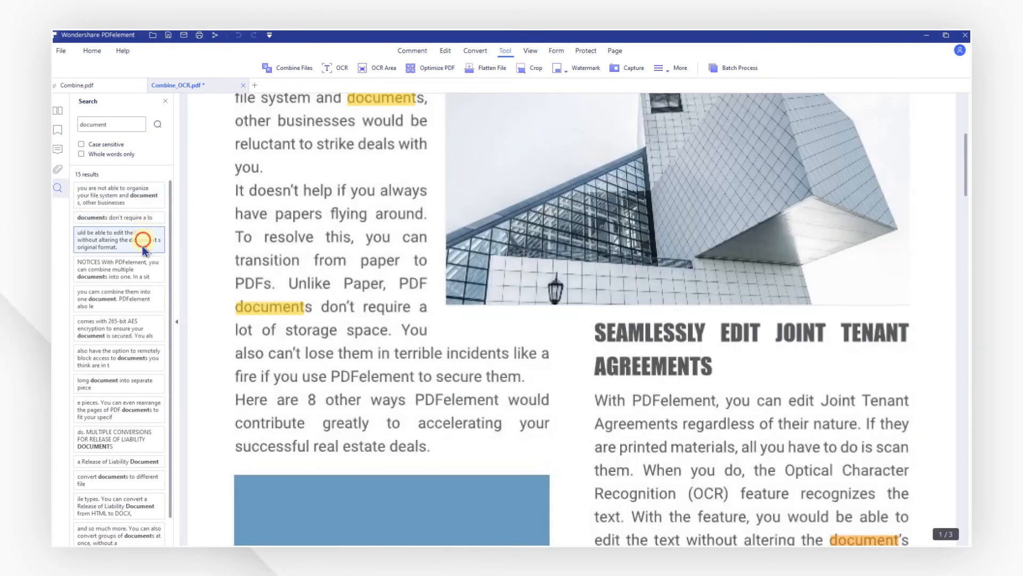
left_click(140, 271)
left_click(137, 305)
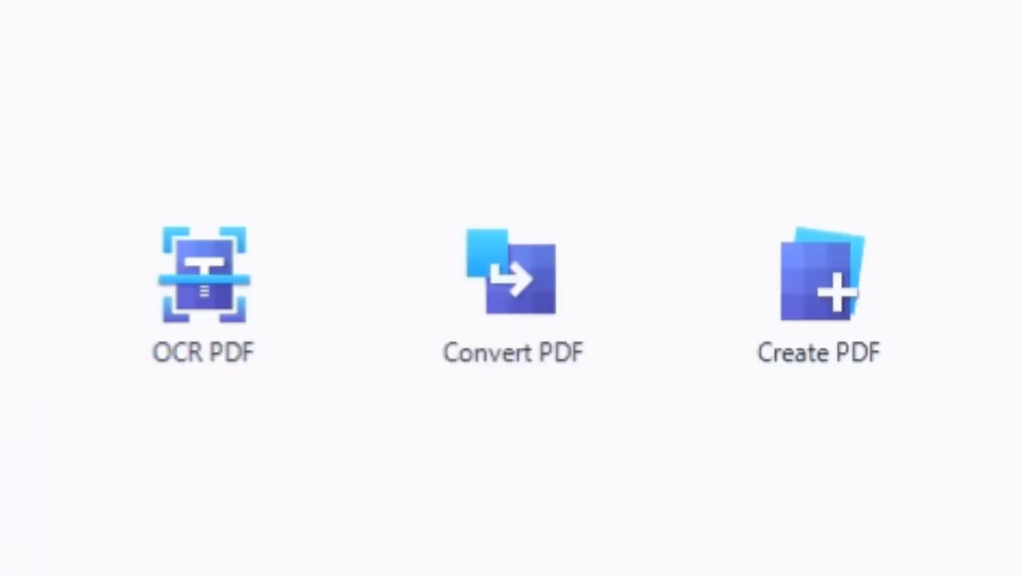
- Convert scene.pdf from the Original folder in Sample Folder to PNG, saving the output to the Desktop
left_click(466, 307)
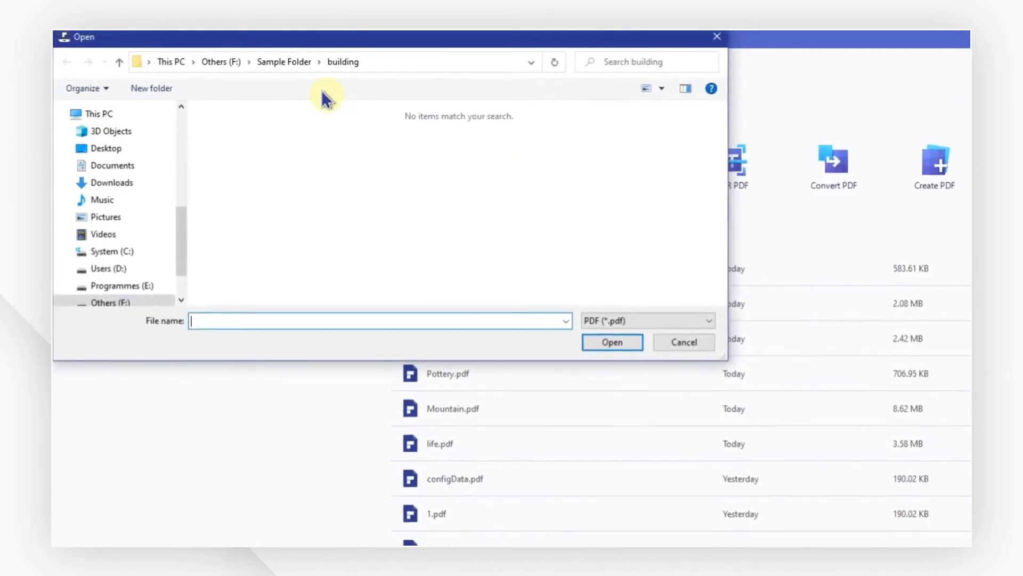
left_click(297, 63)
double_click(288, 158)
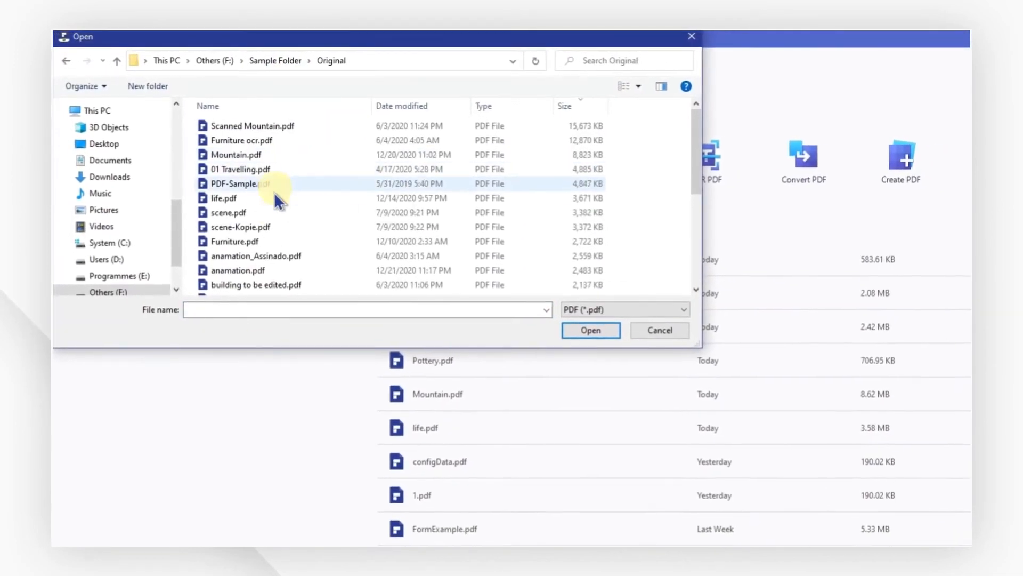
left_click(280, 217)
left_click(579, 326)
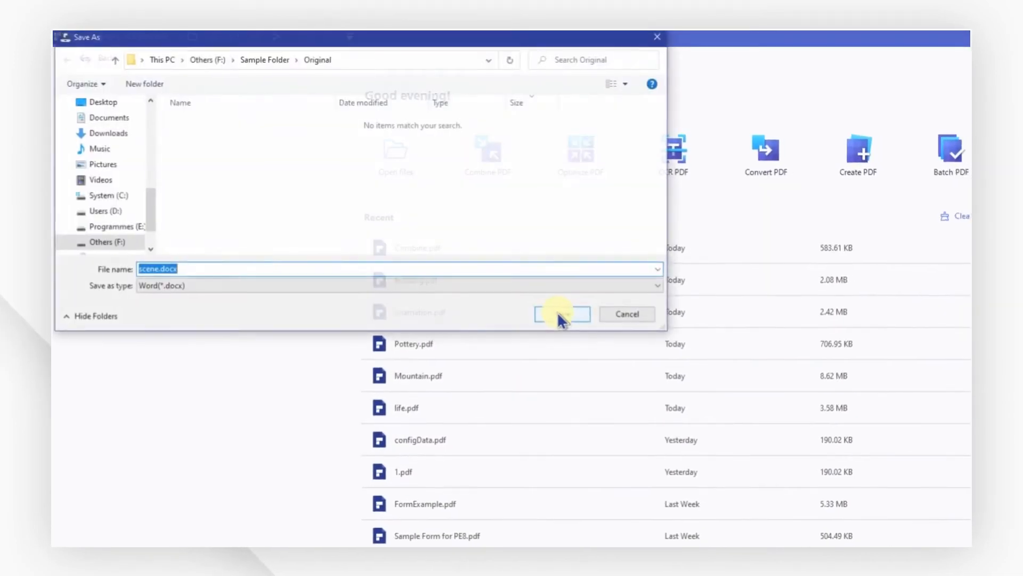
left_click(523, 283)
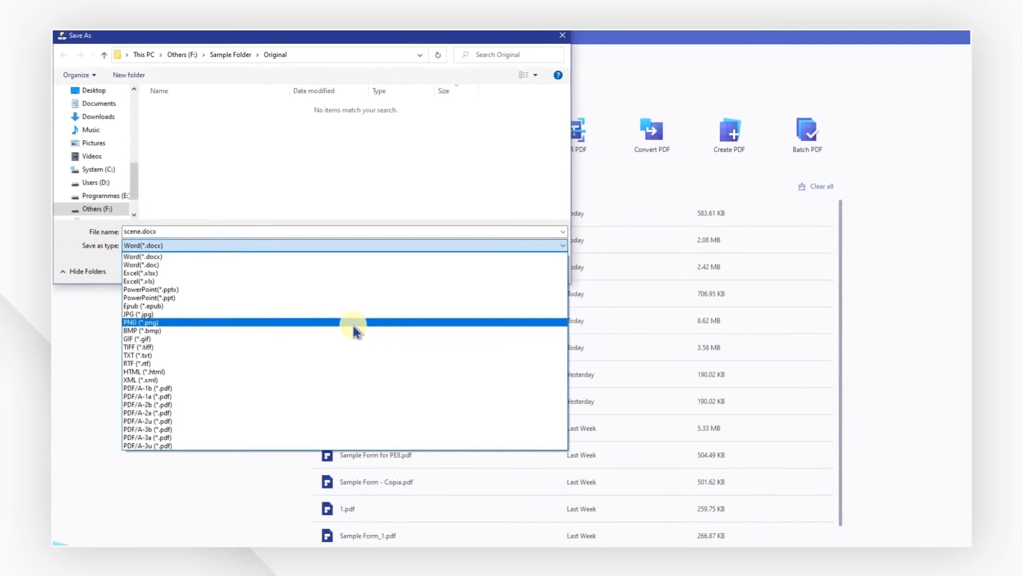
left_click(349, 321)
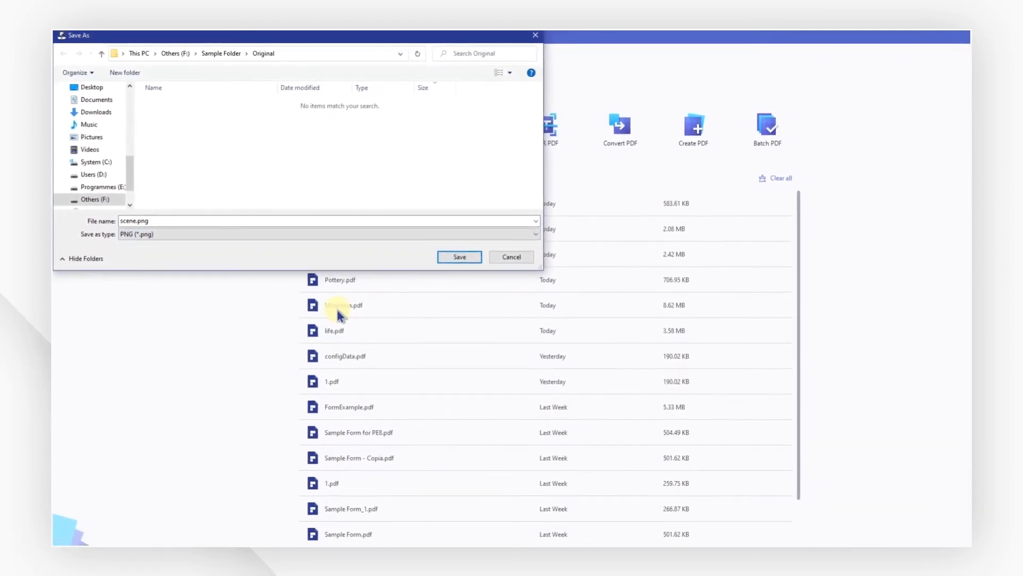
left_click(96, 87)
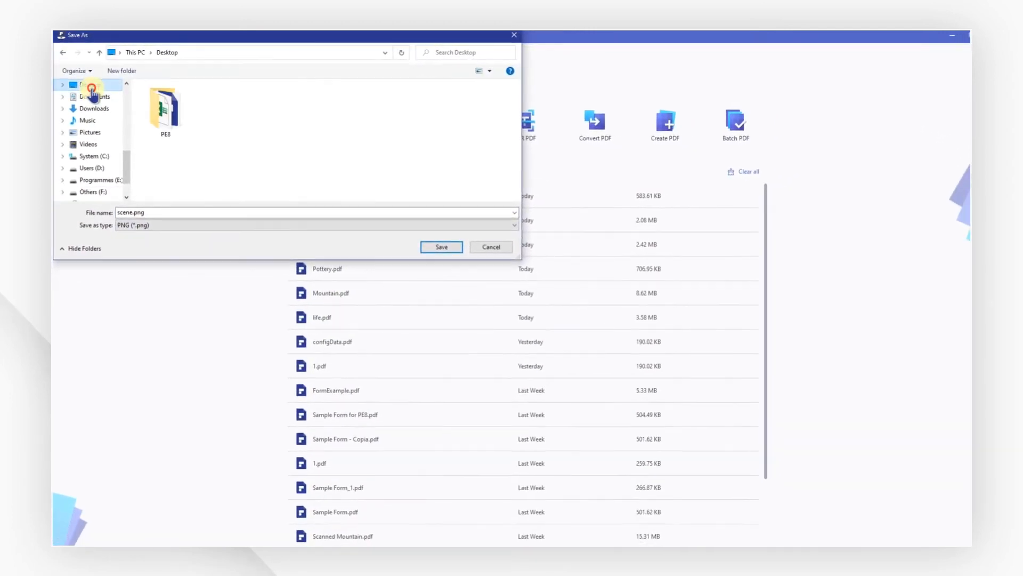
left_click(429, 243)
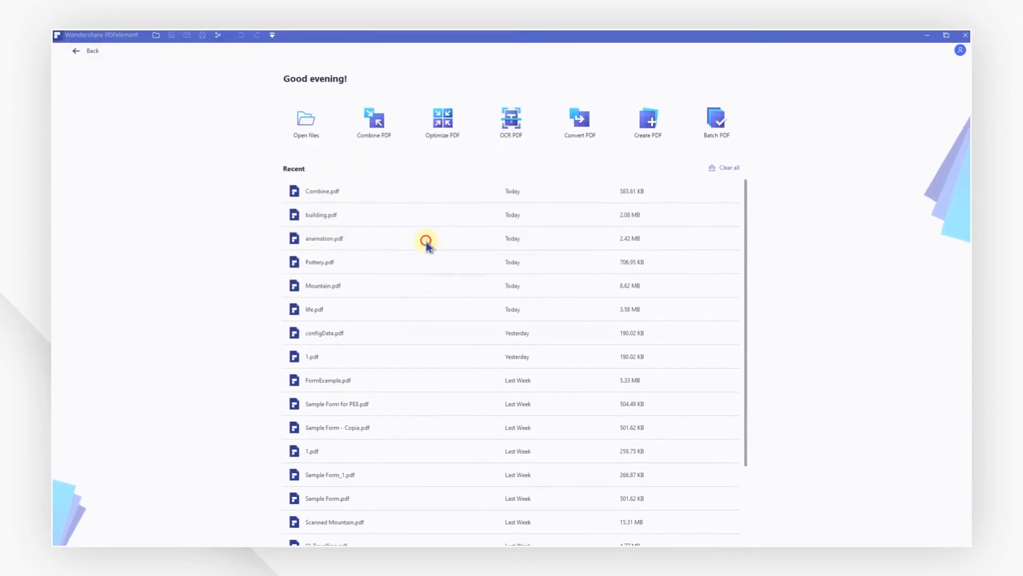
- Open the conversion's output location, view the PNG images in the scene folder, and close the file window
left_click(583, 316)
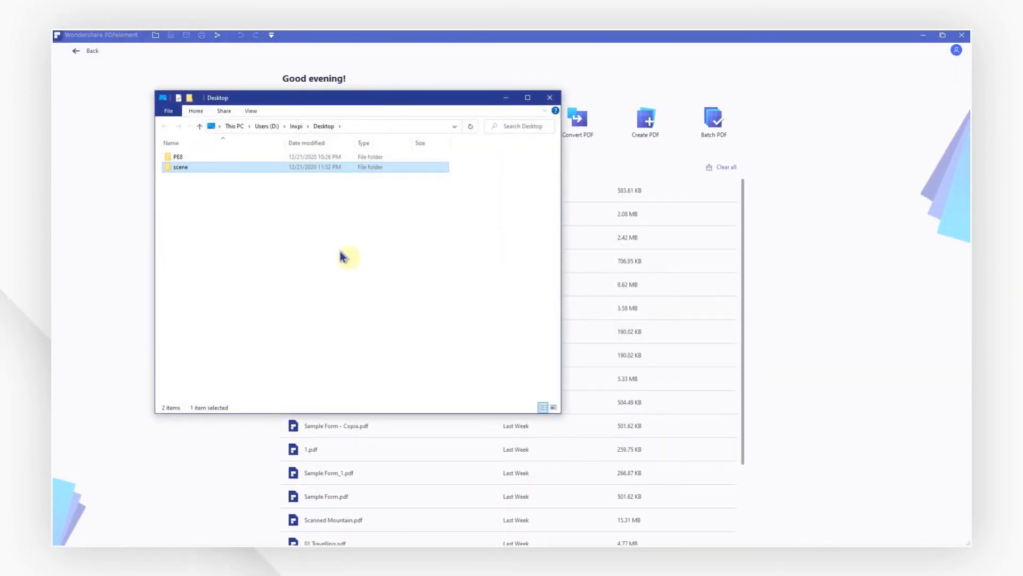
double_click(262, 169)
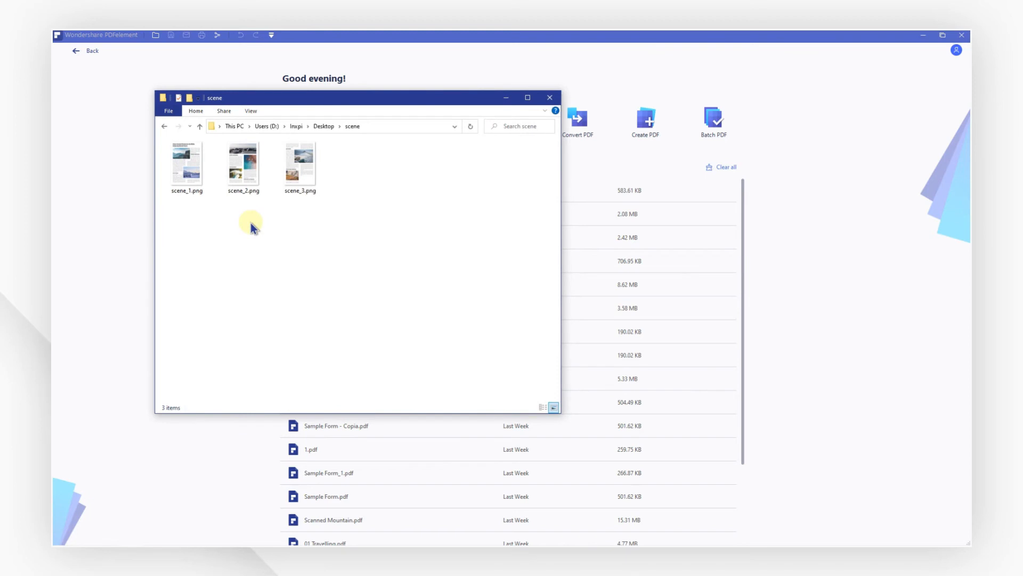
left_click(582, 74)
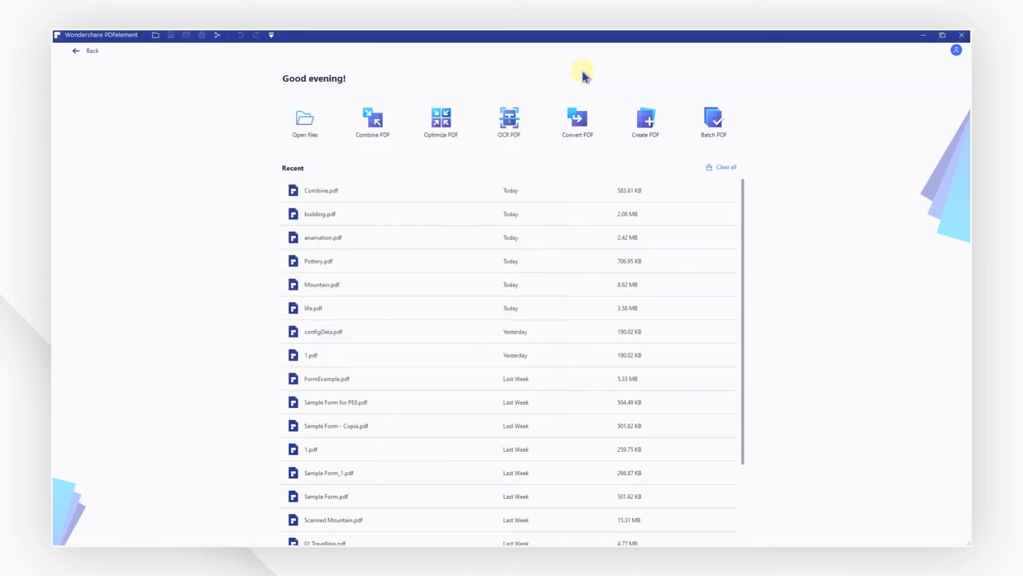
- Start a batch conversion and add Launch Sales Campaigns.pdf, logo-png.pdf and Monthly company budget2.pdf from the Original folder
left_click(710, 130)
left_click(326, 164)
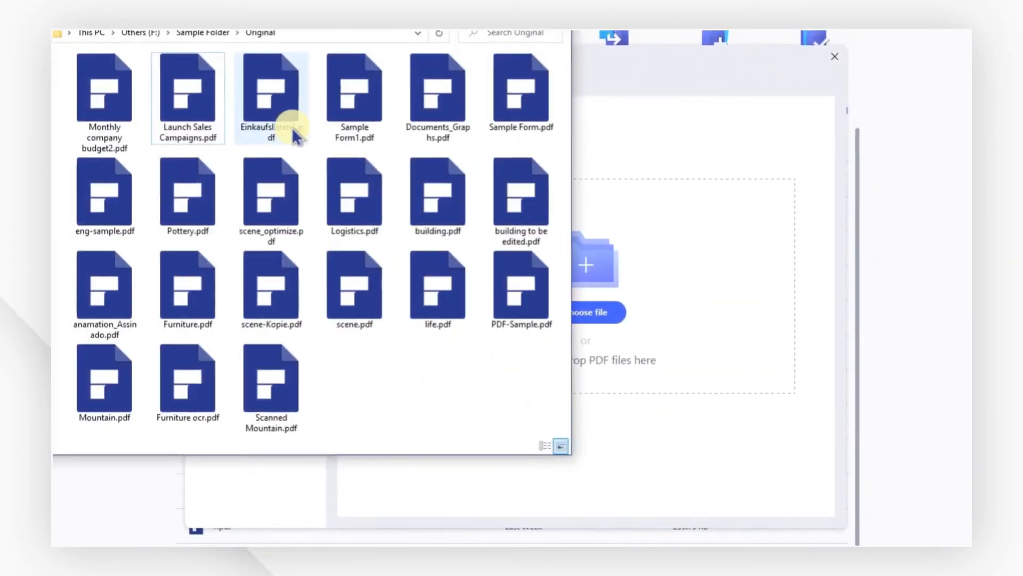
left_click(187, 101, "ctrl")
left_click(96, 112, "ctrl")
left_click_drag(104, 115, 685, 315)
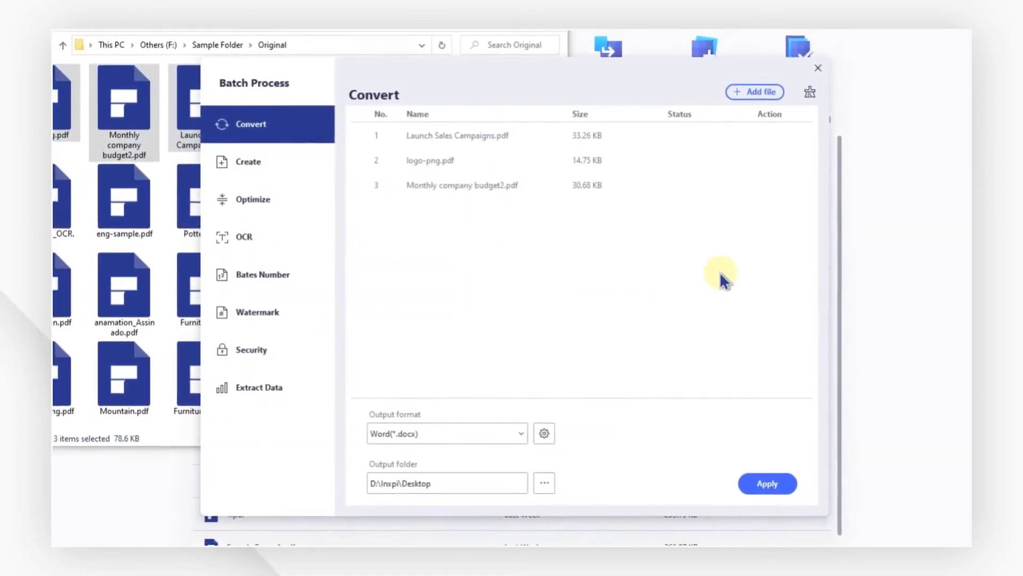
- Set the batch conversion's output format to PNG and view the folders offered for the output location
left_click(492, 432)
scroll(469, 496, "down", 3)
left_click(453, 486)
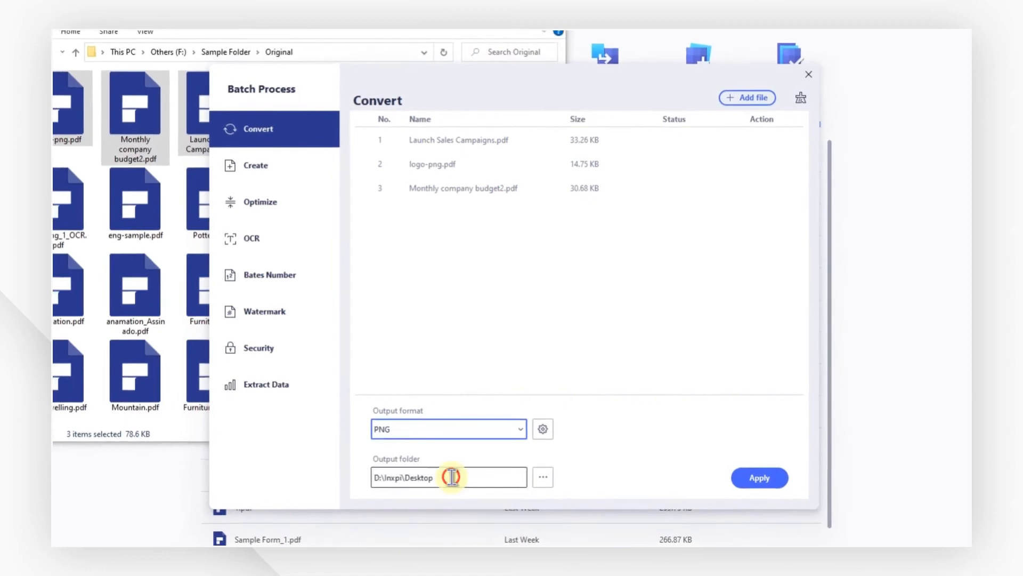
left_click(543, 477)
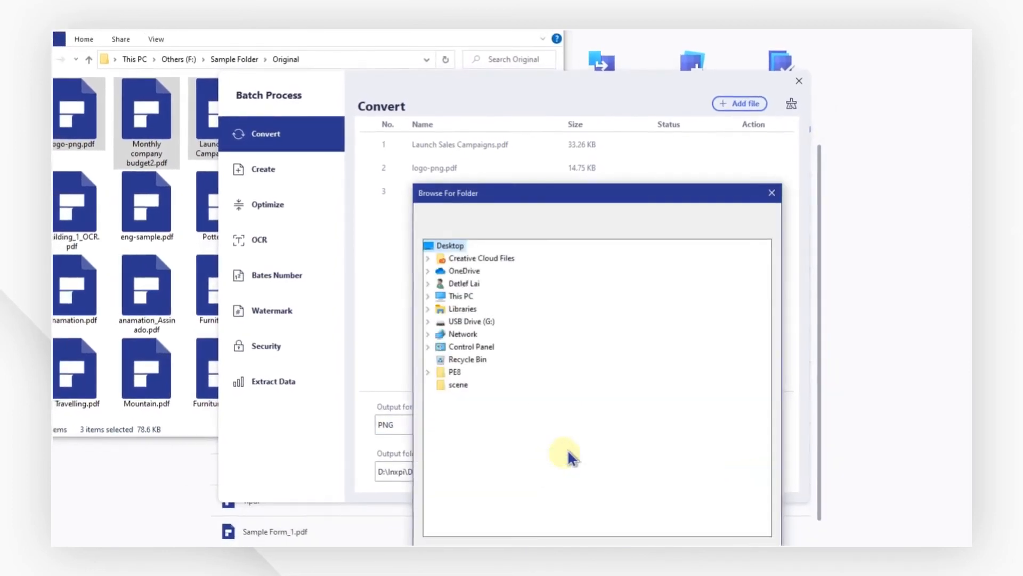
left_click(771, 192)
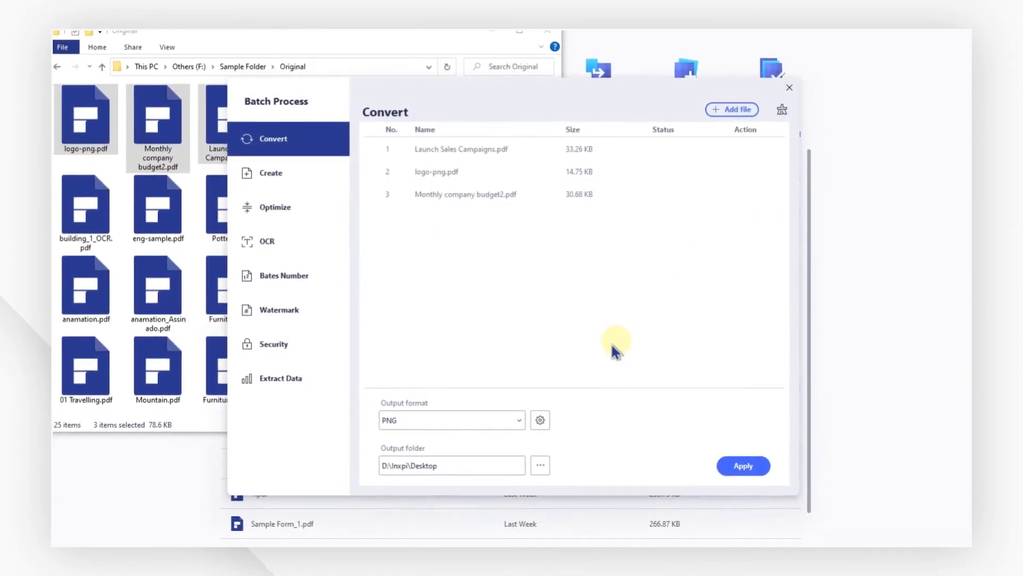
- Try the three image output options, restore the default image settings, and view the Desktop output of the batch PNG conversion
left_click(540, 420)
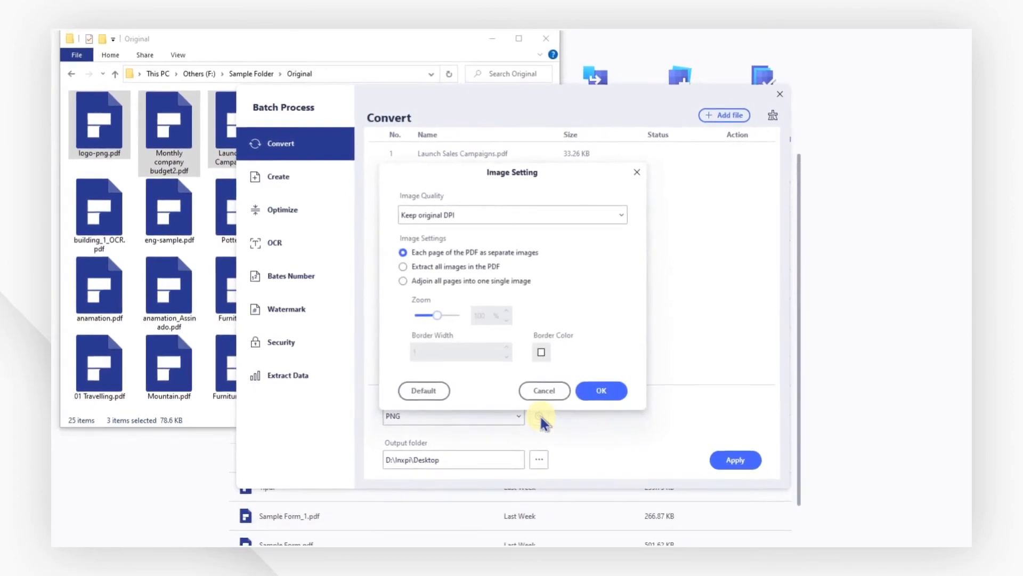
left_click(456, 256)
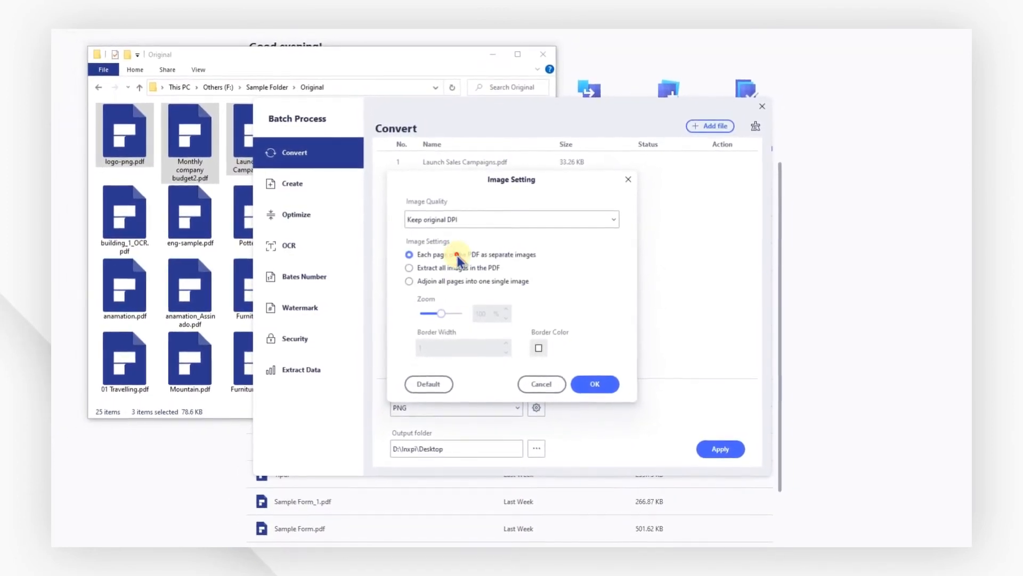
left_click(457, 271)
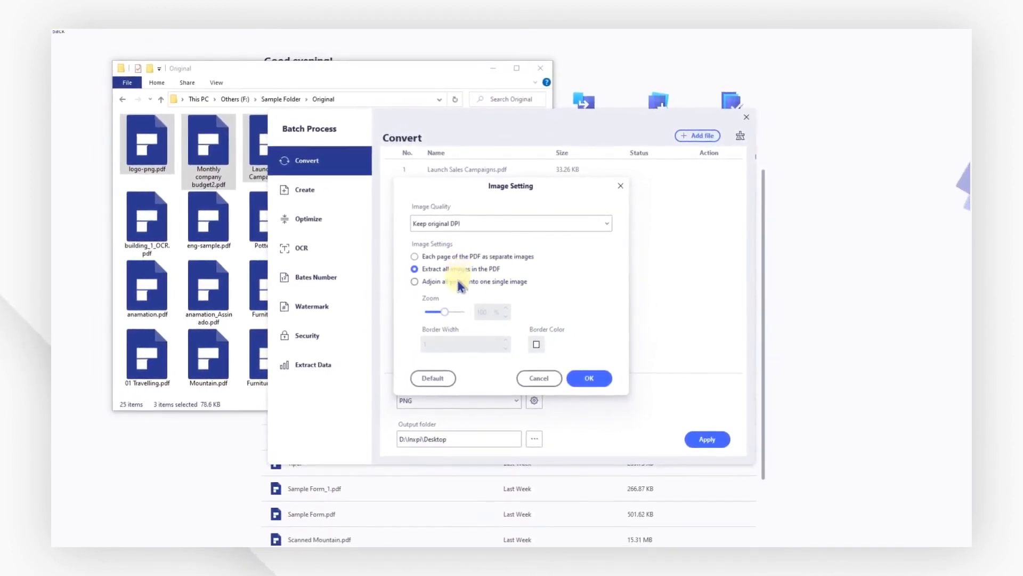
left_click(459, 283)
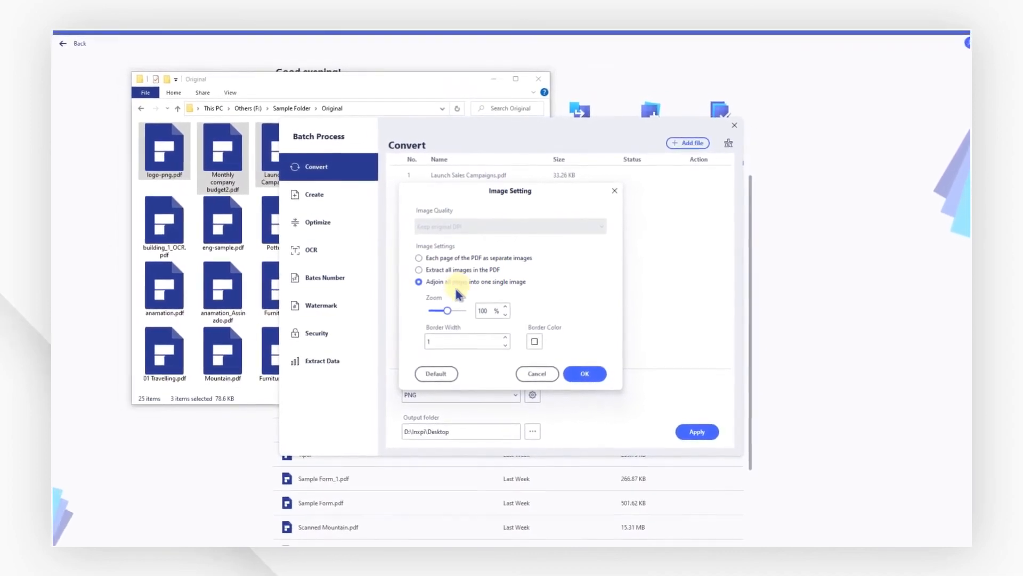
left_click(436, 373)
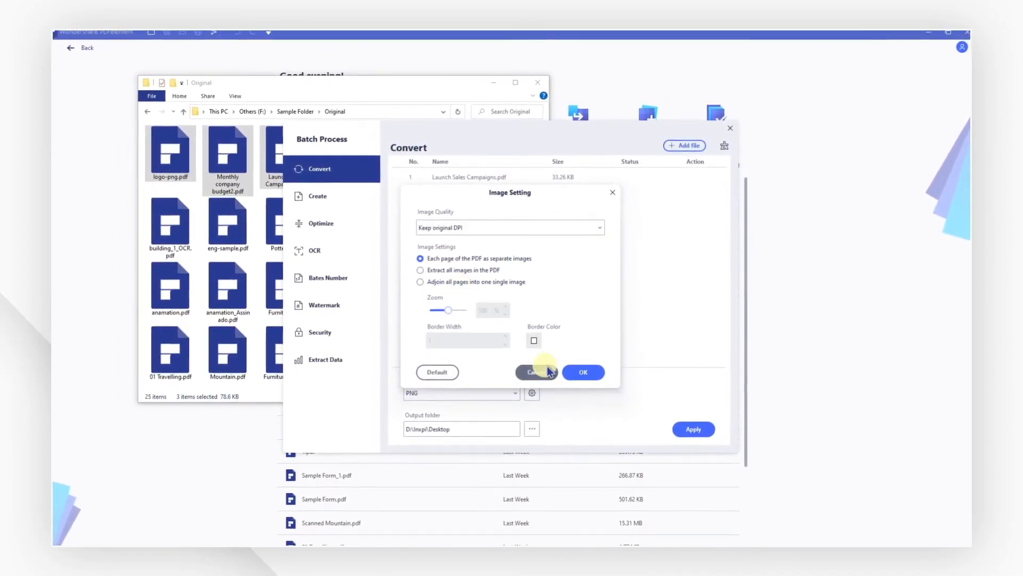
left_click(581, 370)
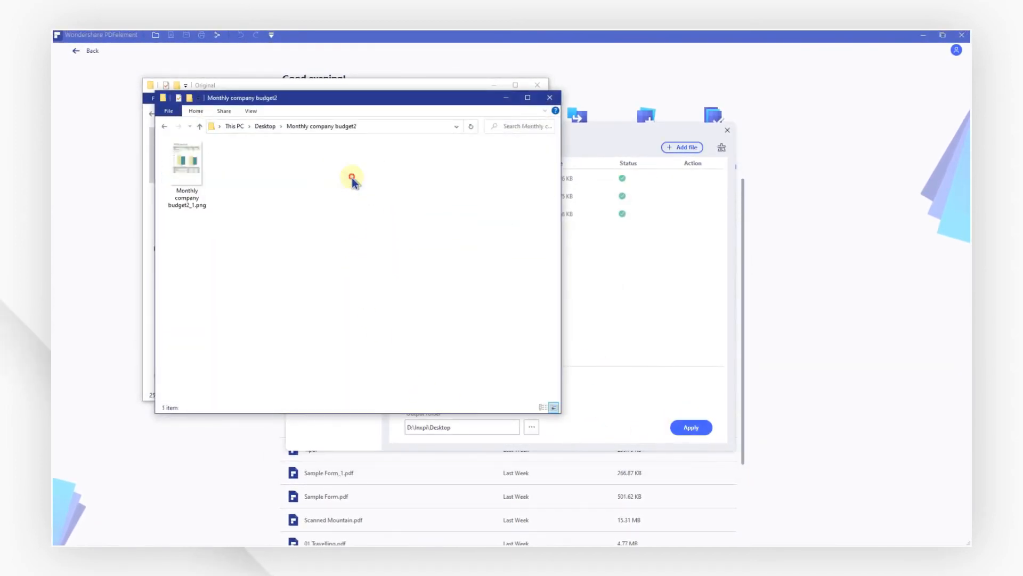
left_click(265, 125)
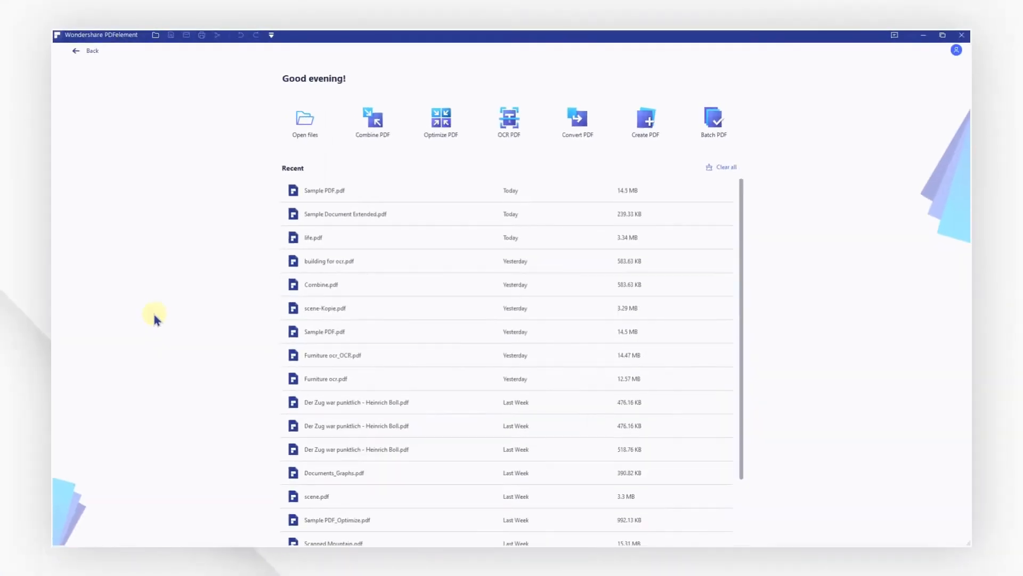
- Create a PDF from the Sample Form.png image in the Desktop folder
left_click(635, 133)
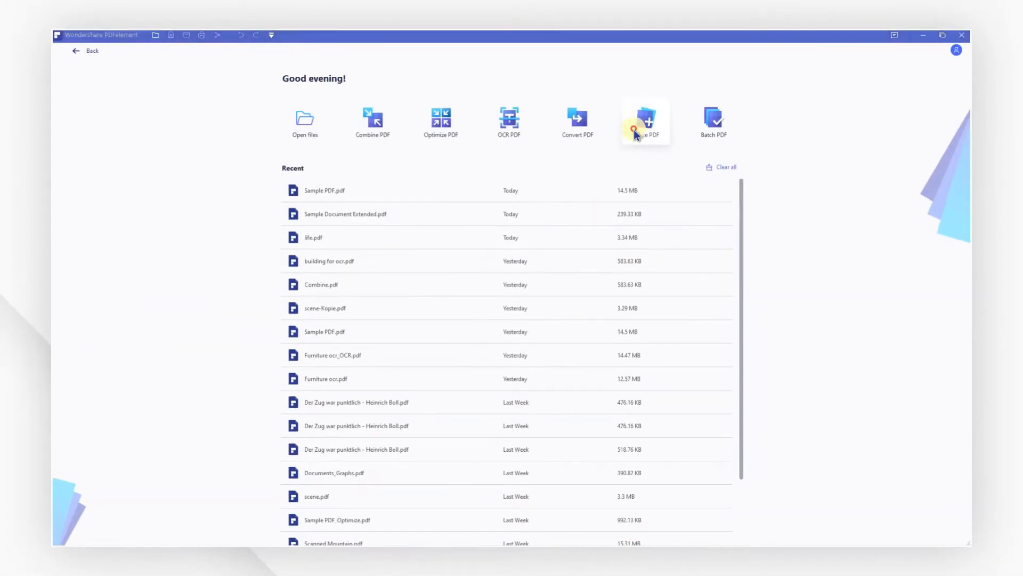
key("Escape")
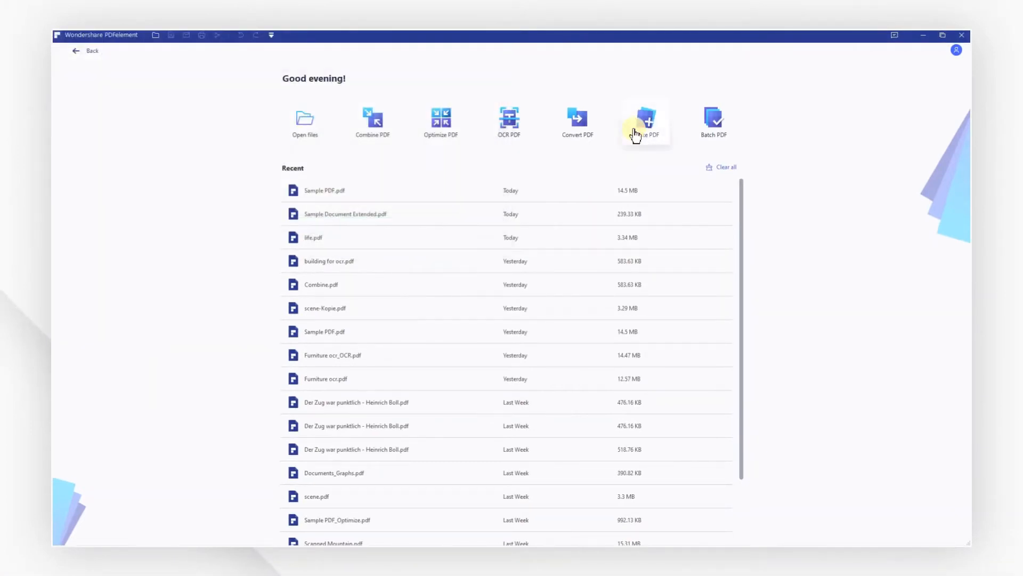
key("alt+Tab")
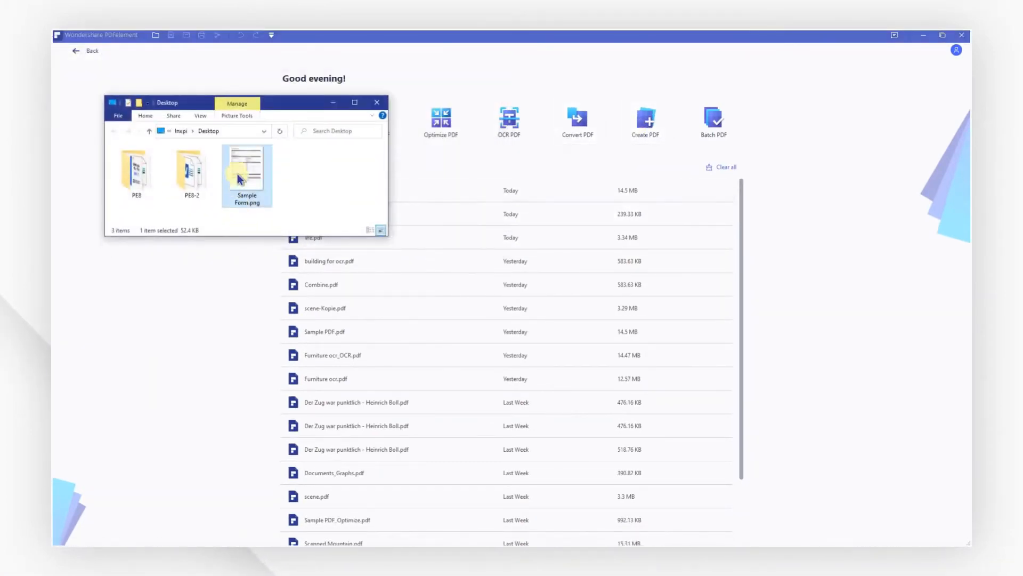
left_click_drag(512, 258, 514, 259)
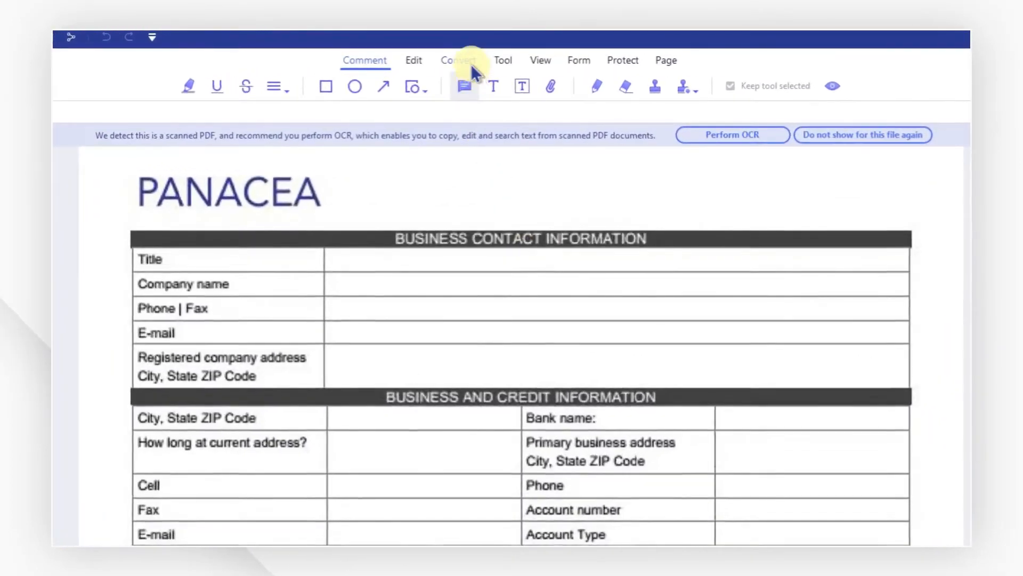
- Set PDF to Excel conversion to OCR all files in English, trying and clearing Japanese and Portuguese as recognition languages
left_click(472, 68)
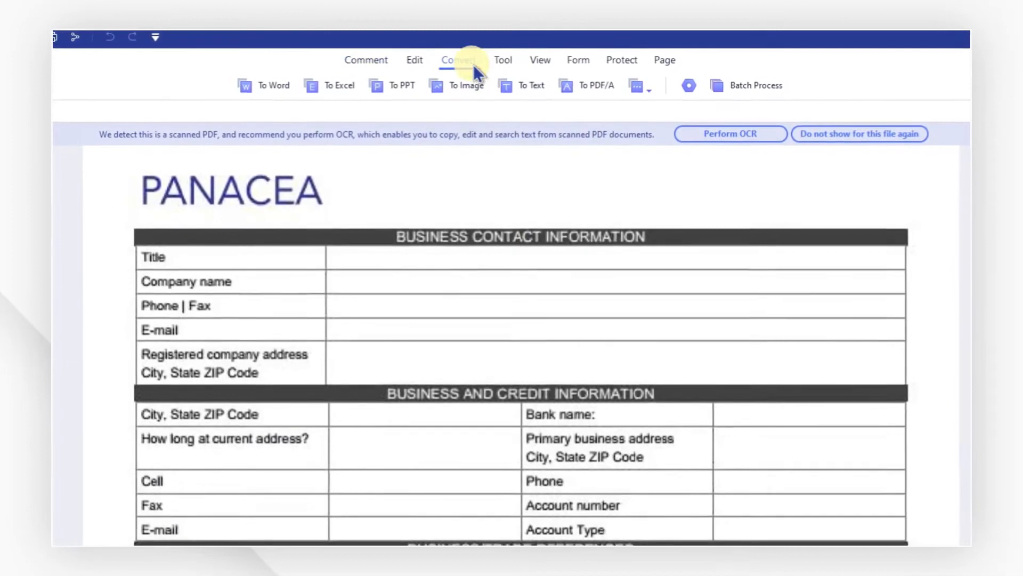
left_click(688, 85)
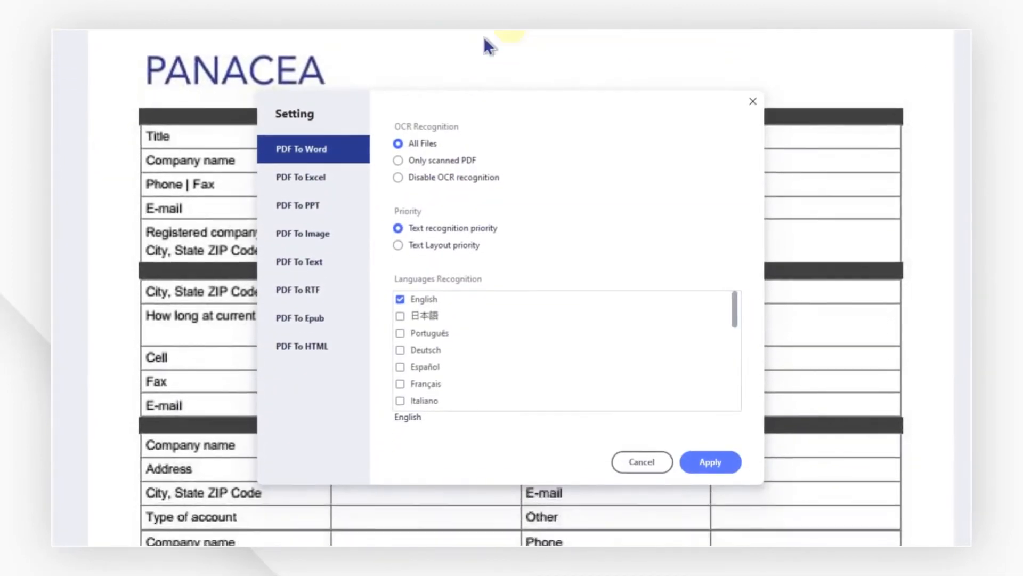
left_click(306, 178)
left_click(411, 145)
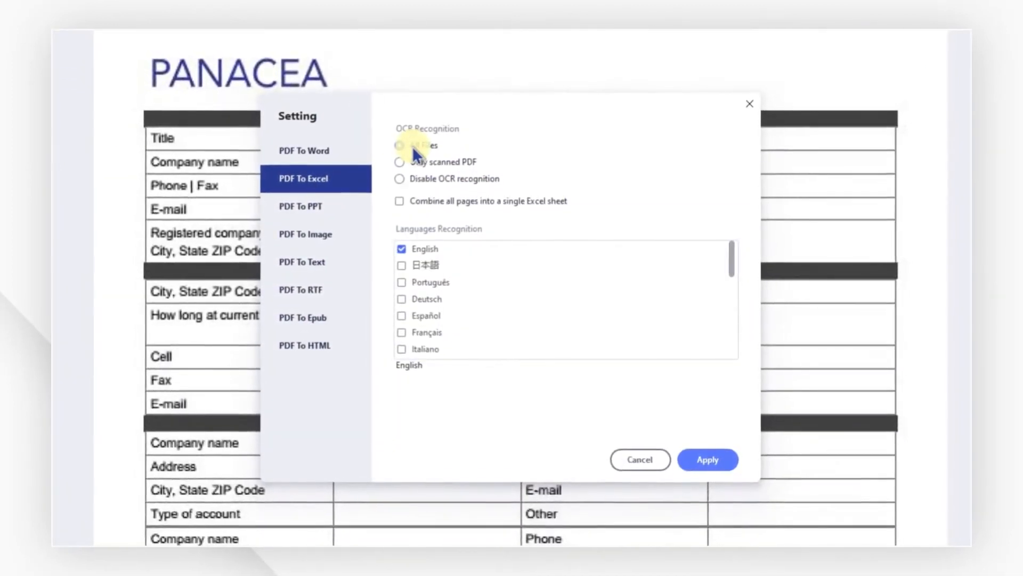
left_click(403, 269)
left_click(404, 283)
left_click(404, 283)
left_click(403, 268)
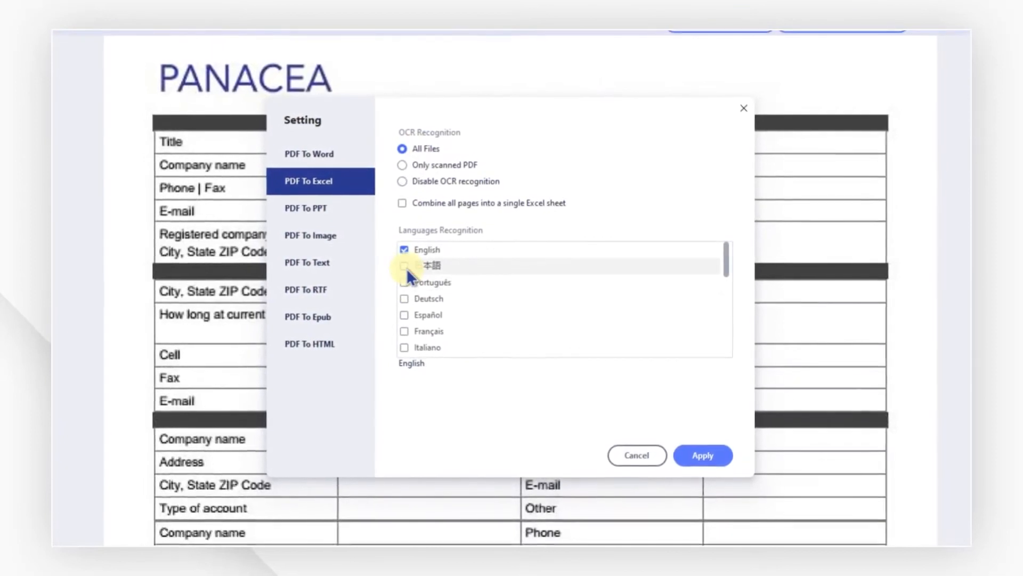
left_click(686, 452)
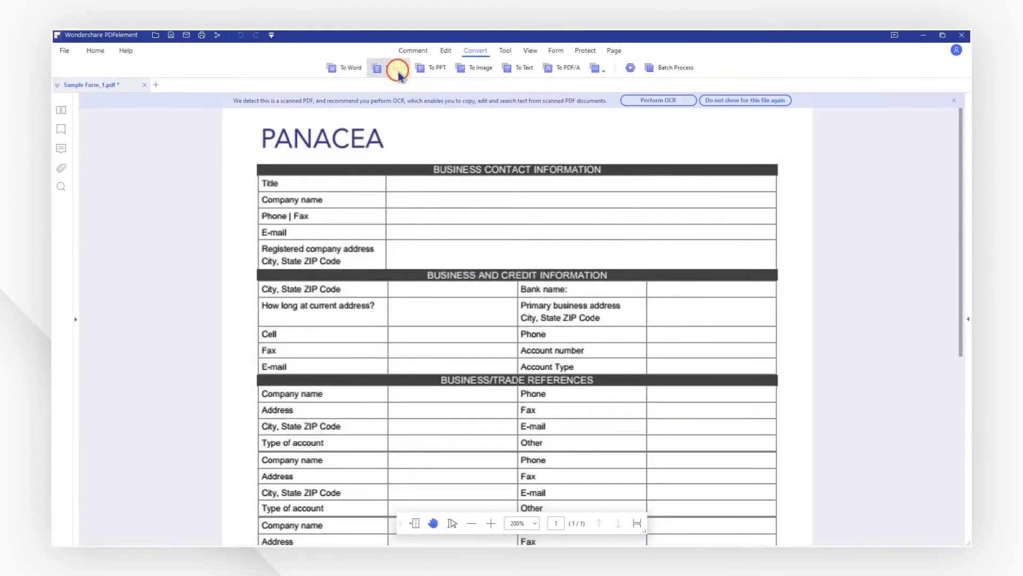
- Convert the form PDF to Excel without saving its changes, output it as Sample Form_1.xlsx on the Desktop, and open it
left_click(398, 71)
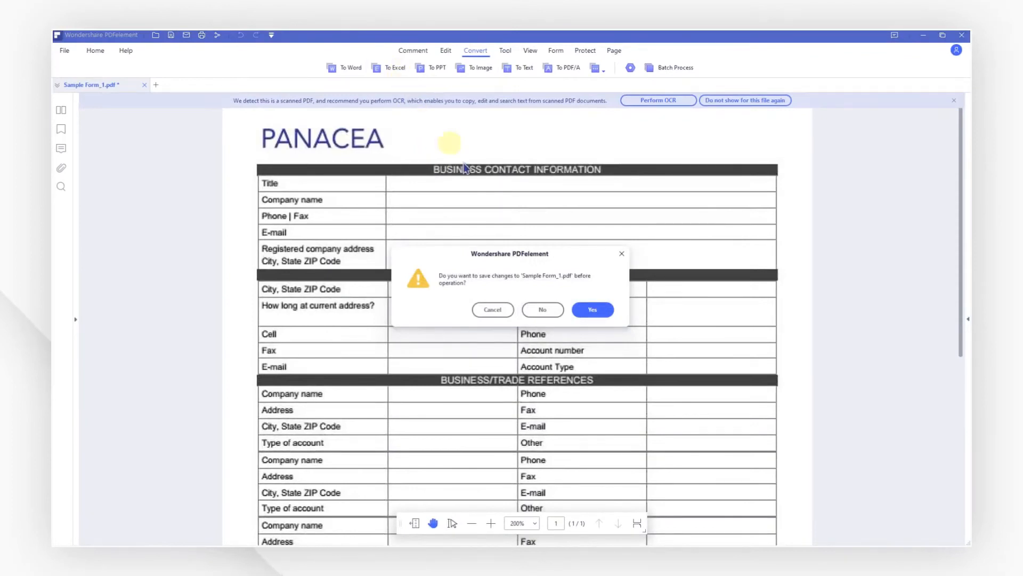
left_click(535, 309)
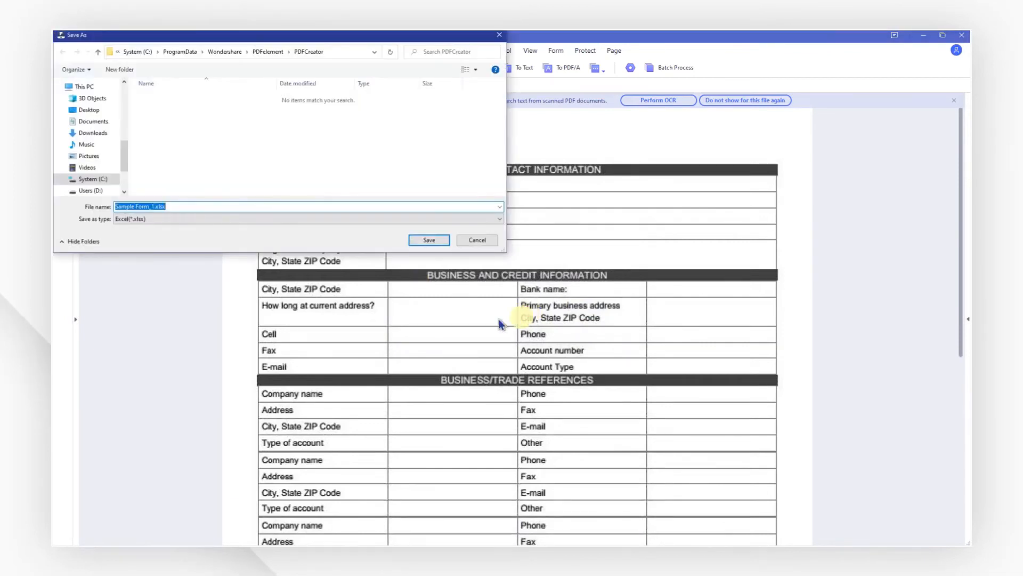
left_click(88, 110)
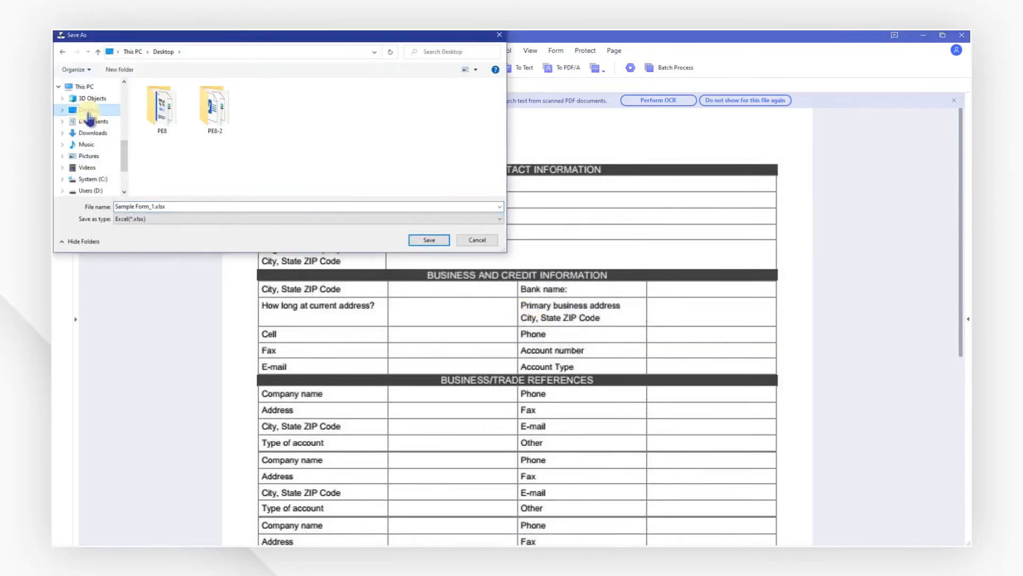
left_click(430, 241)
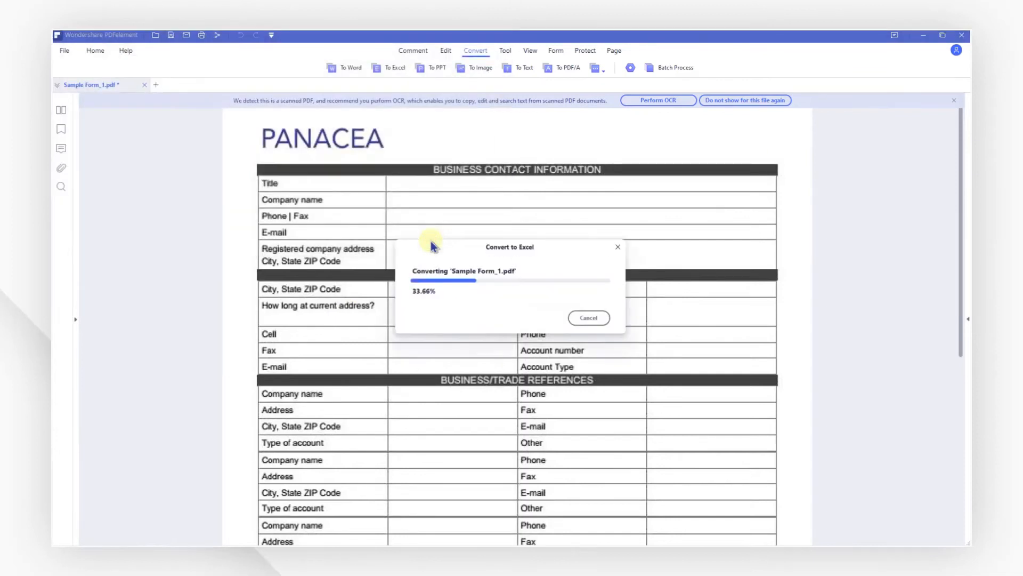
left_click(588, 318)
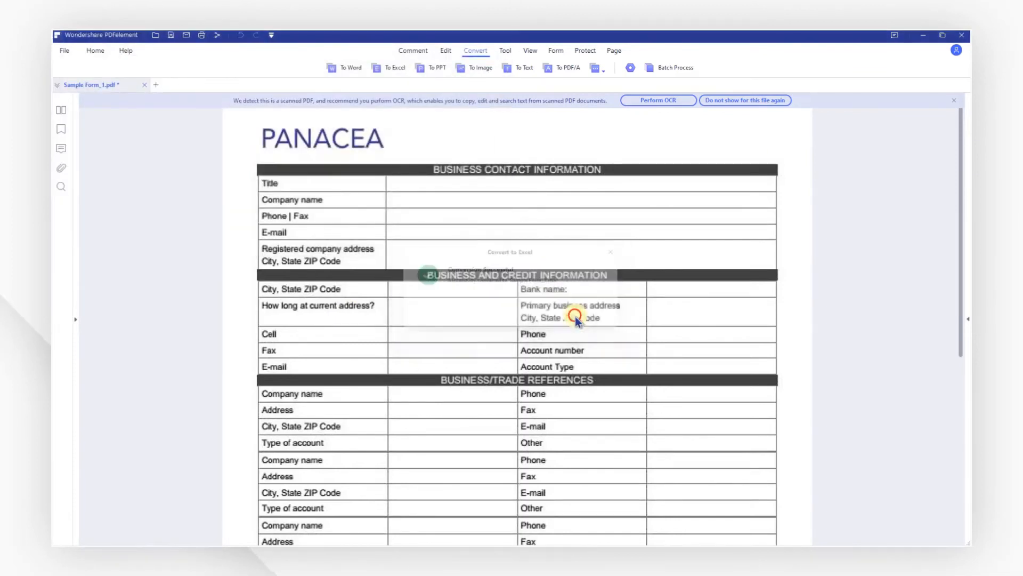
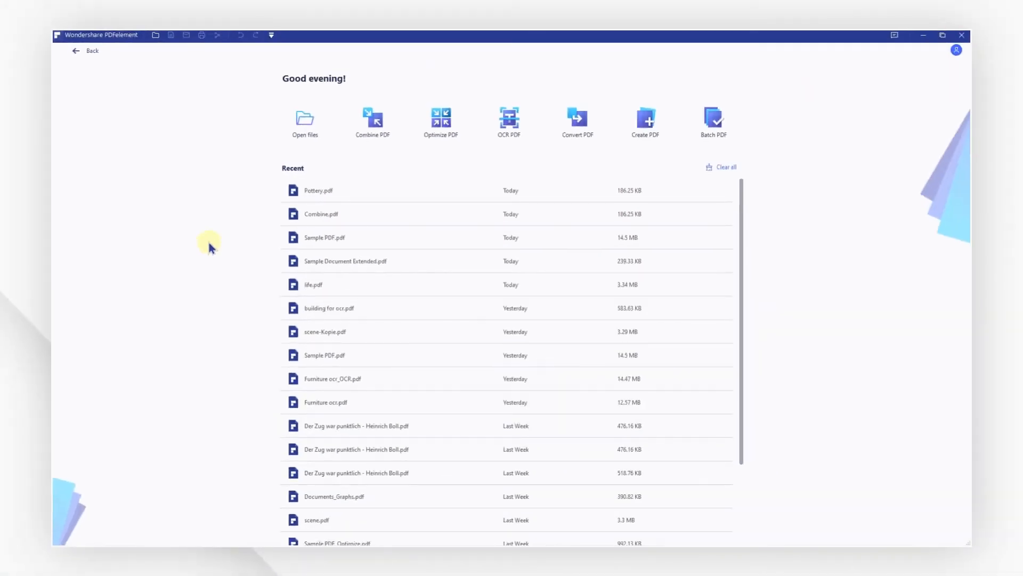
- Open the recent Pottery.pdf and OCR all pages to editable text in English, trying and clearing Japanese and Portuguese
left_click(369, 190)
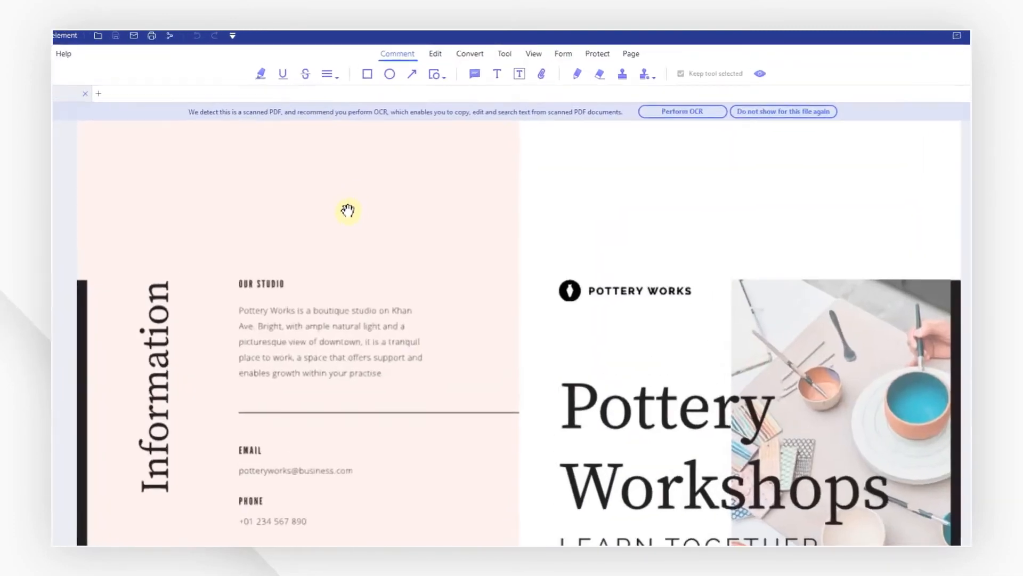
left_click(737, 137)
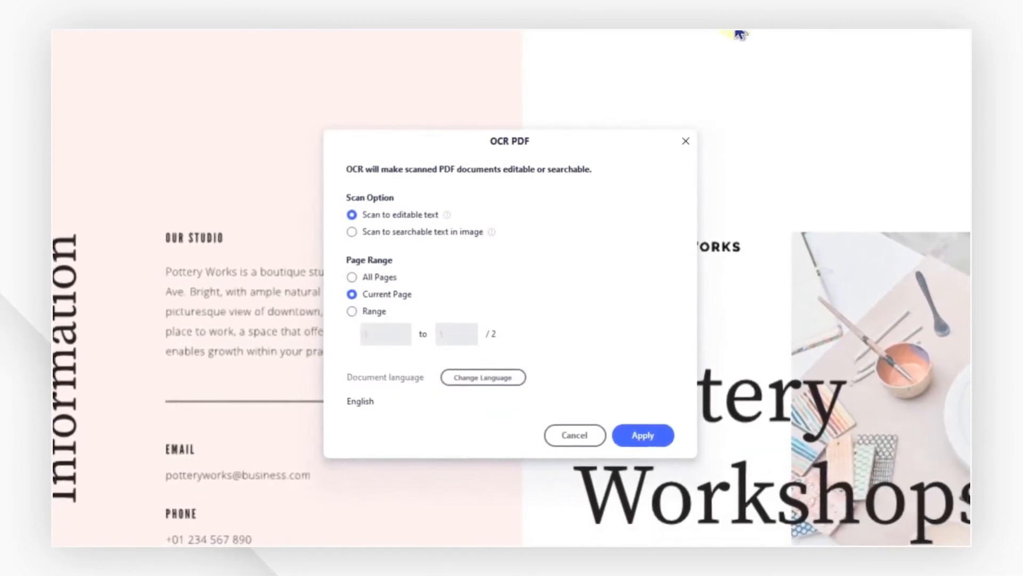
left_click(353, 276)
left_click(474, 372)
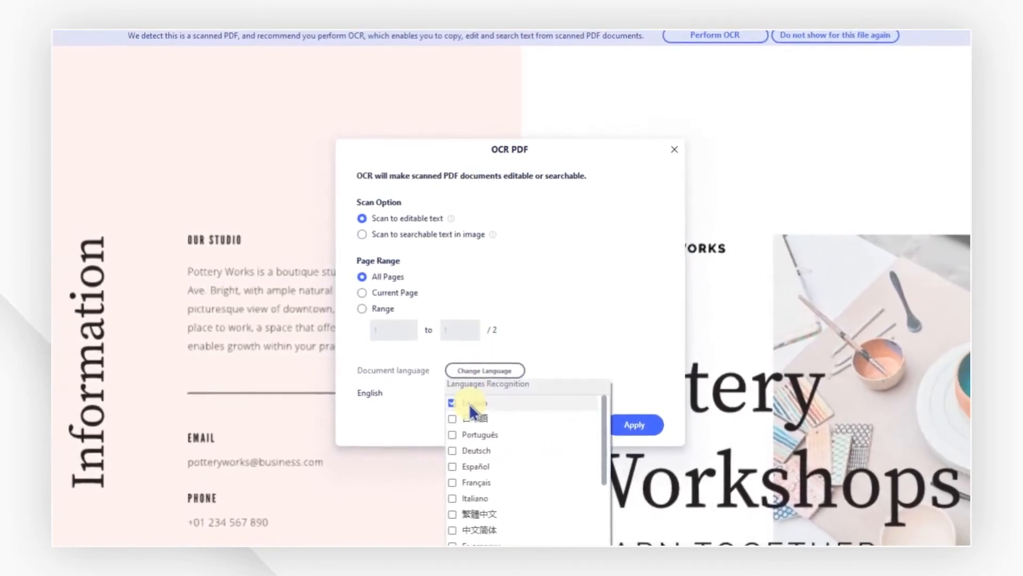
left_click(469, 422)
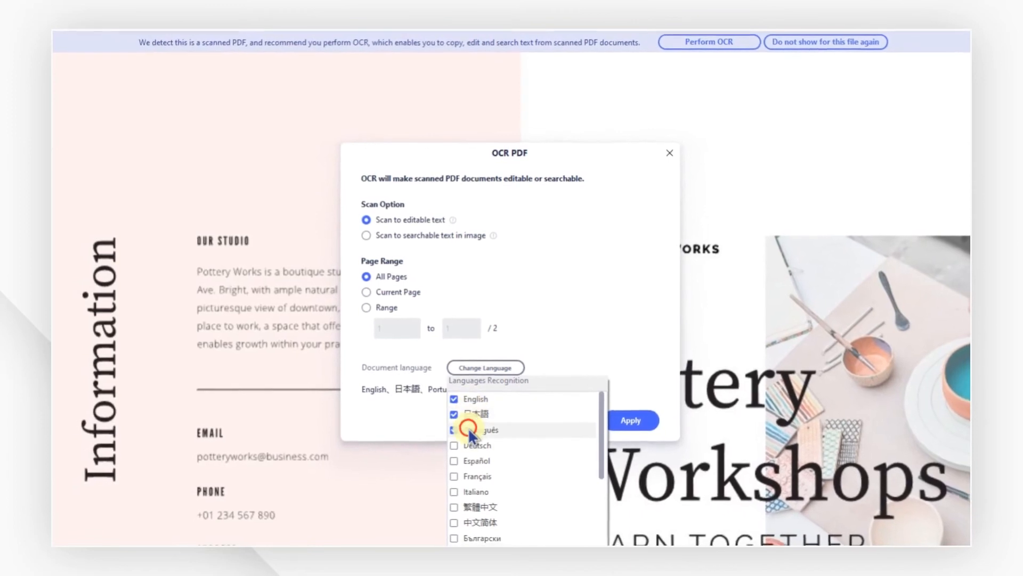
left_click(469, 415)
left_click(601, 337)
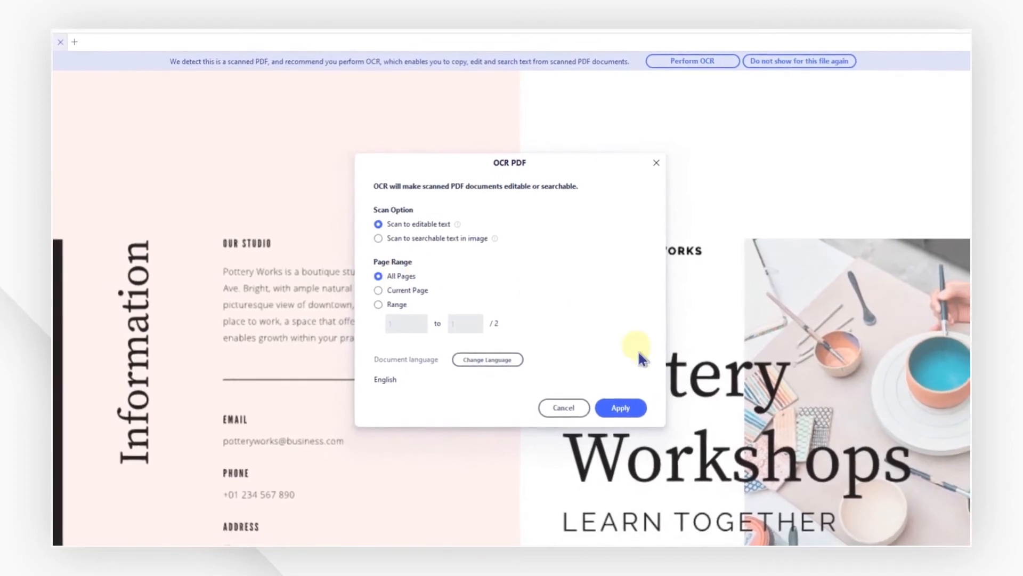
left_click(632, 411)
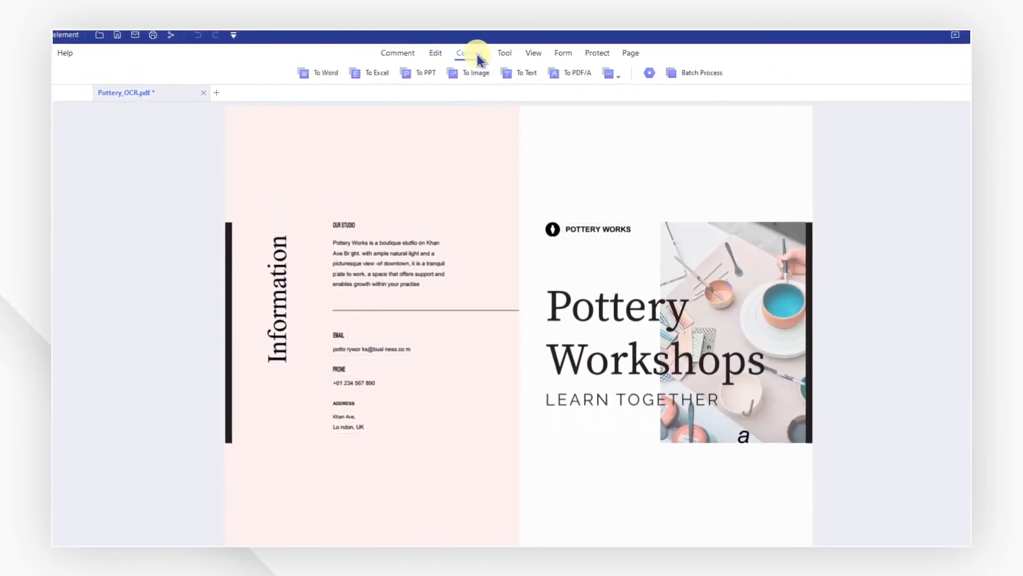
- Convert the OCR result to Word without saving its changes, output it as Pottery_OCR.docx on the Desktop, and open it
left_click(298, 78)
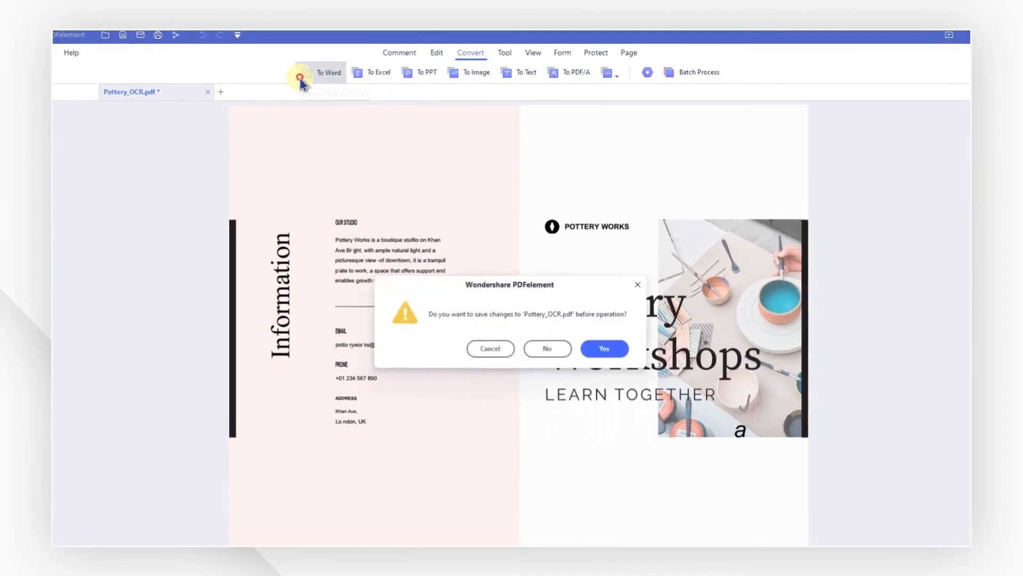
left_click(549, 349)
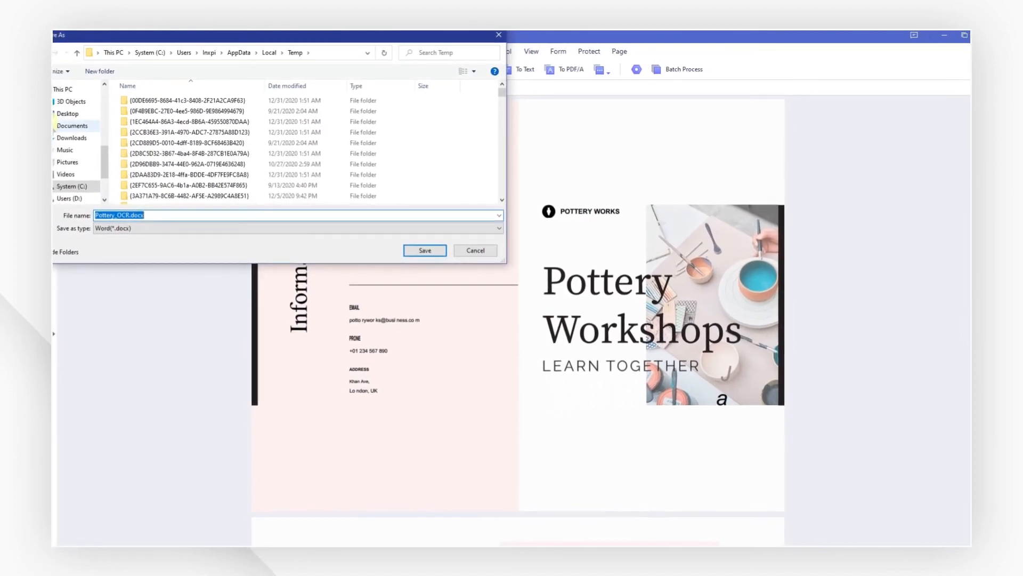
left_click(85, 113)
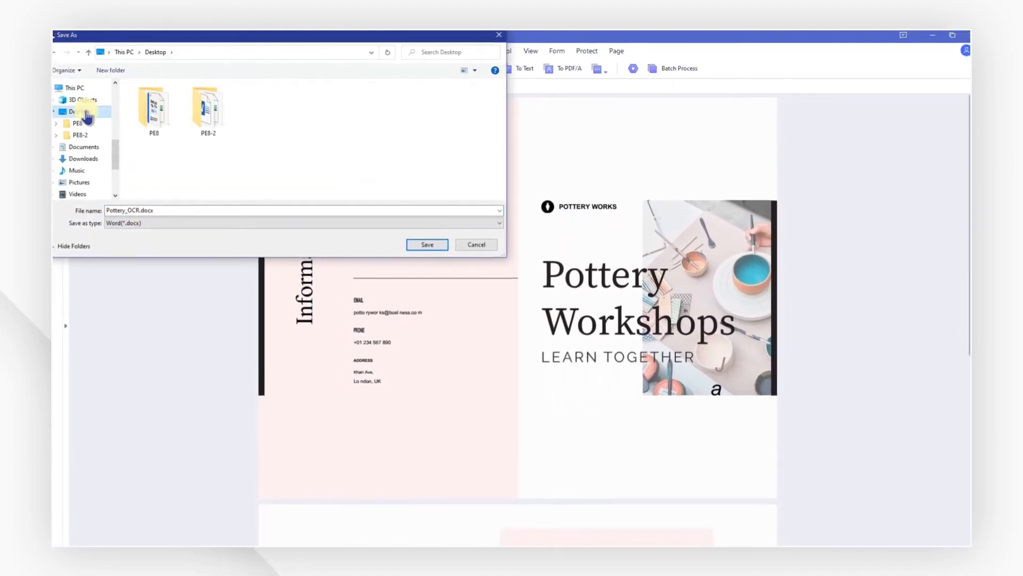
left_click(428, 244)
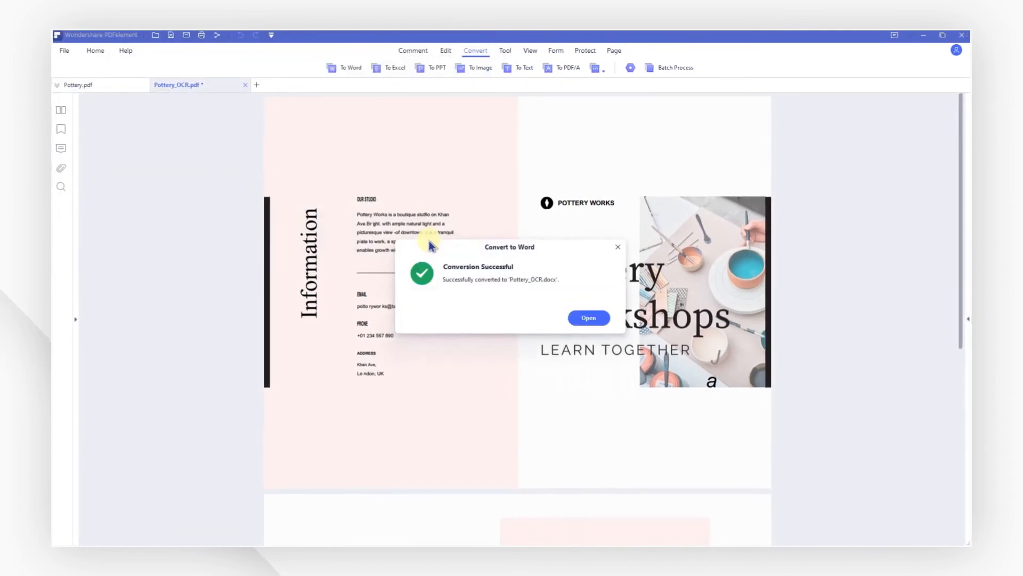
left_click(587, 318)
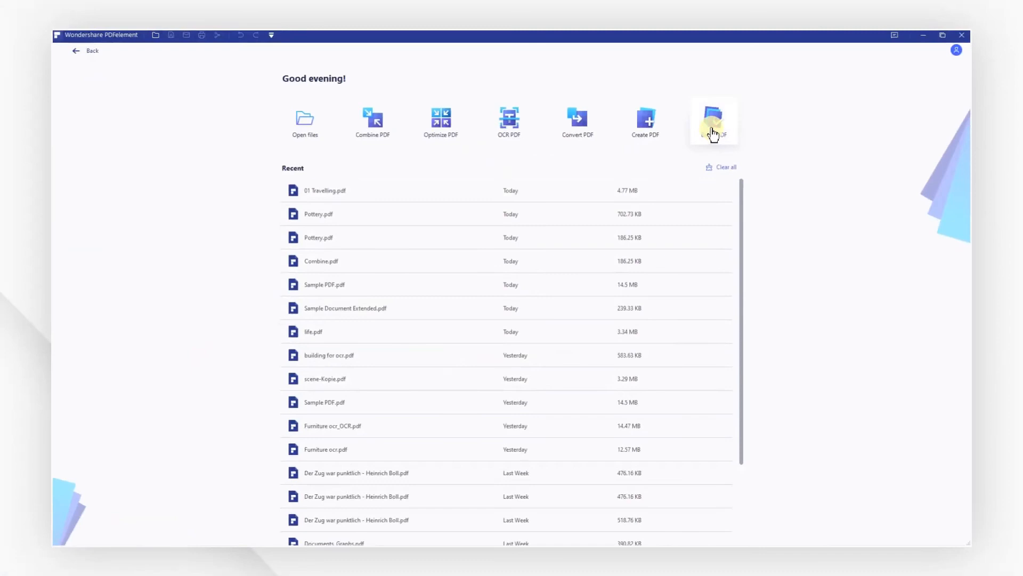
- Start a batch conversion and add Sample PDF.pdf, Rental contract.pdf, Sample Document Extended.pdf and Sample Form.pdf from the Desktop
left_click(713, 131)
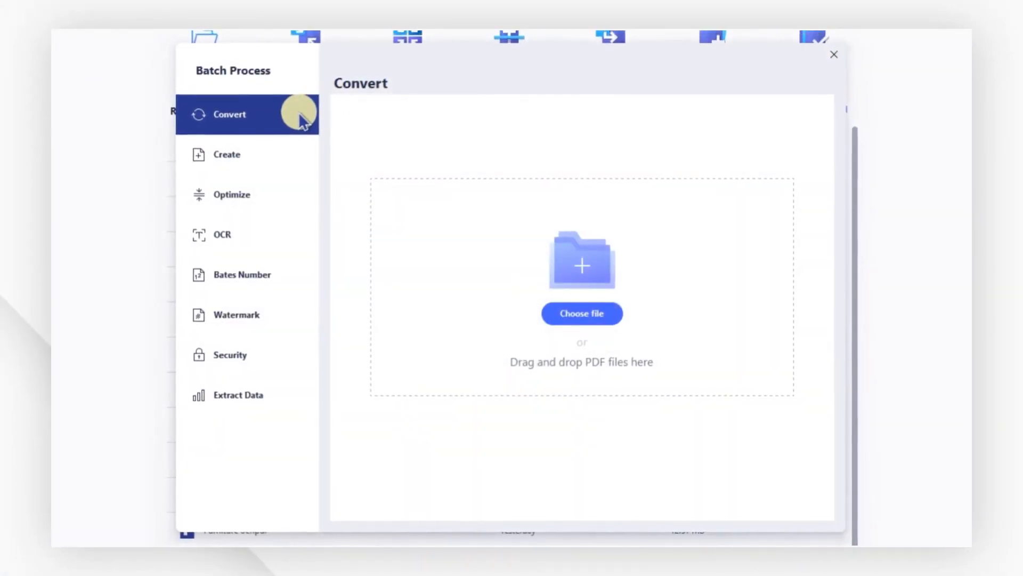
left_click(605, 314)
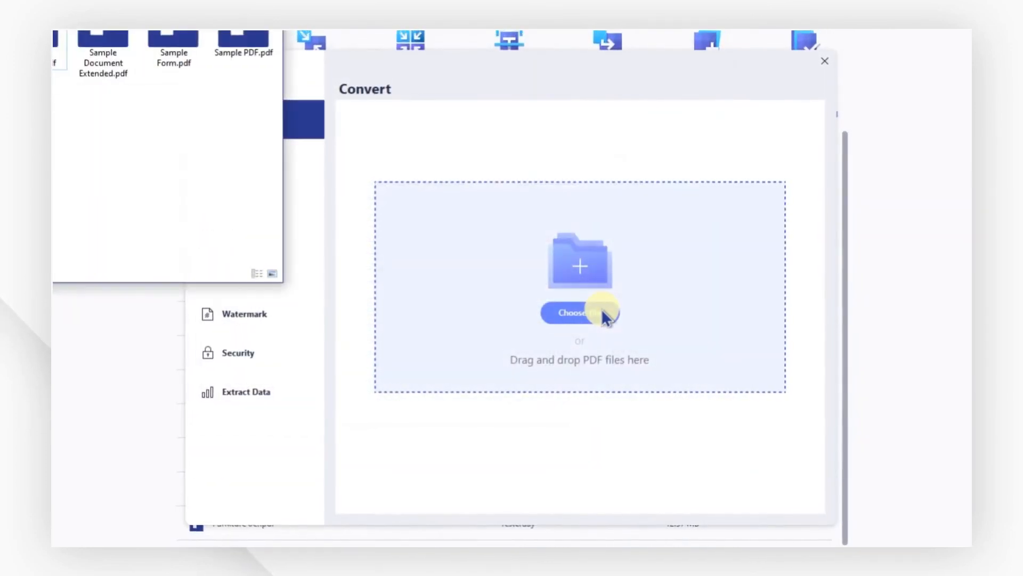
left_click_drag(605, 316, 605, 316)
left_click_drag(251, 38, 564, 308)
left_click(560, 302)
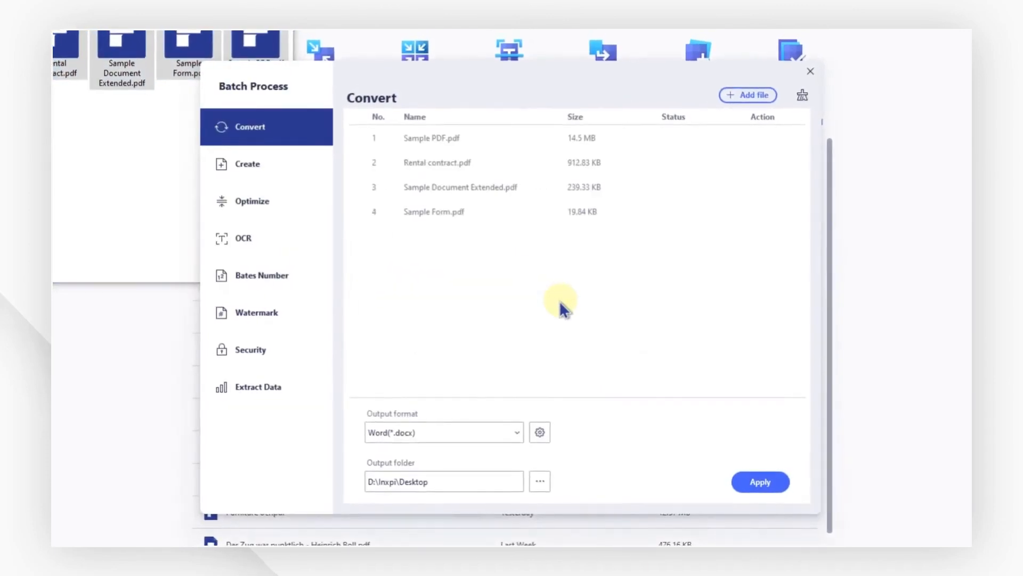
- Convert the four PDFs to Word (*.docx), with OCR recognition set to Only scanned PDF
left_click(503, 433)
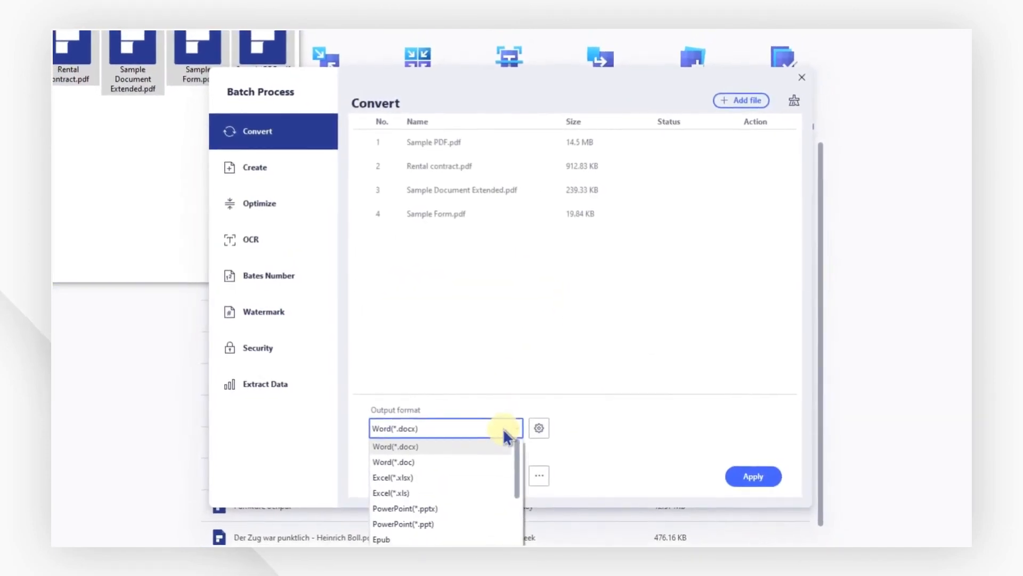
left_click(491, 443)
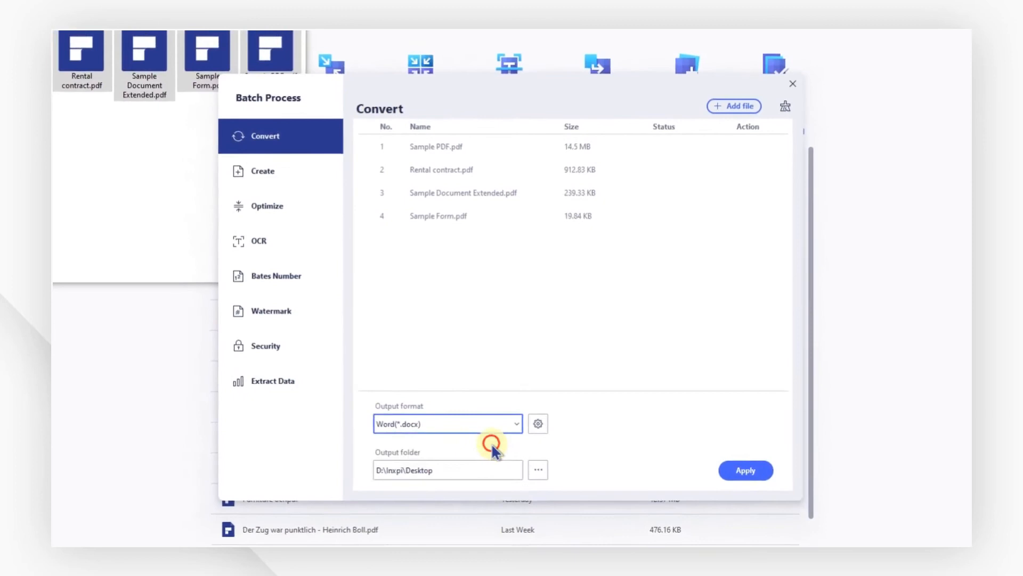
left_click(538, 425)
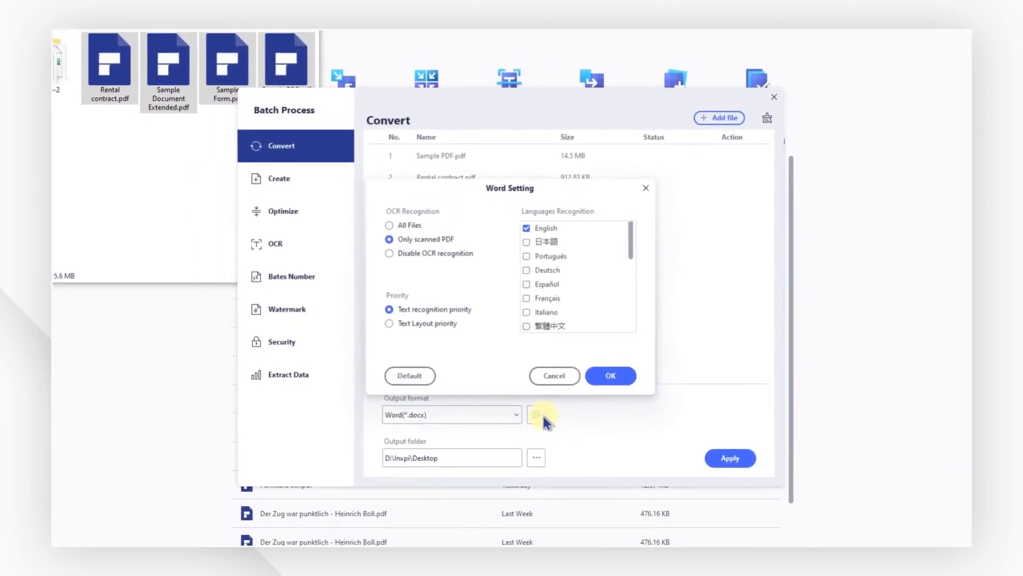
left_click(415, 227)
left_click(425, 241)
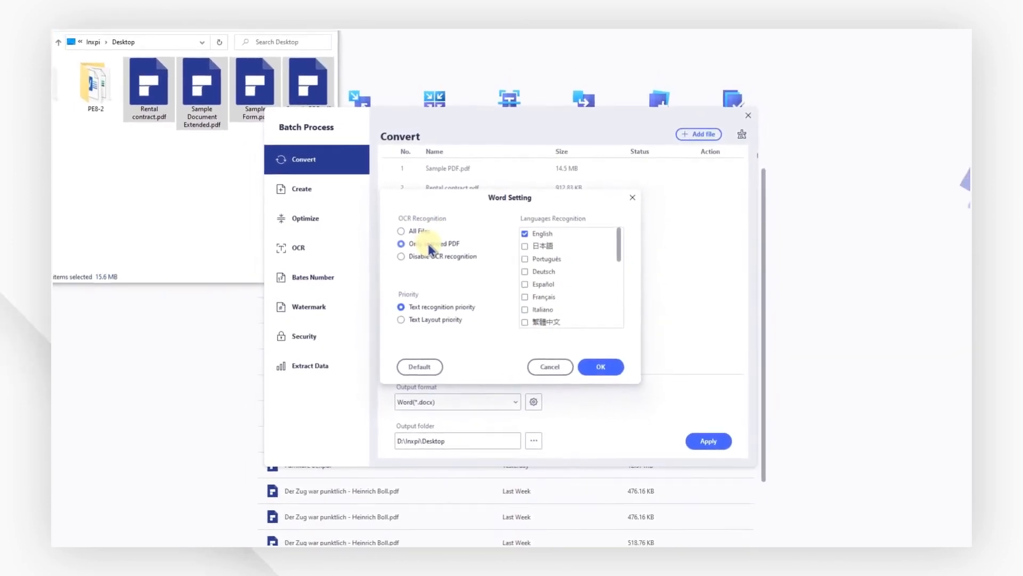
left_click(602, 369)
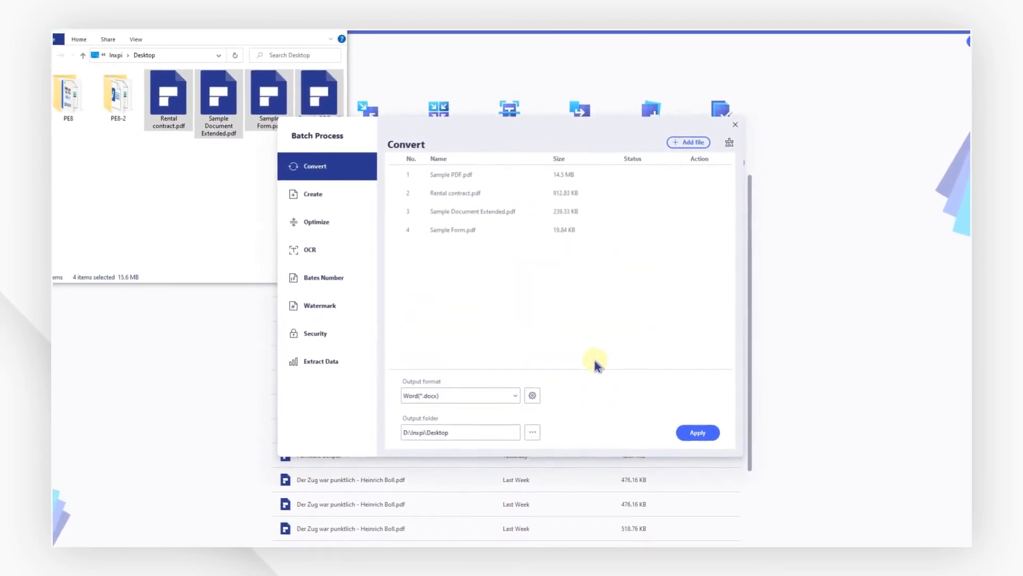
left_click(685, 432)
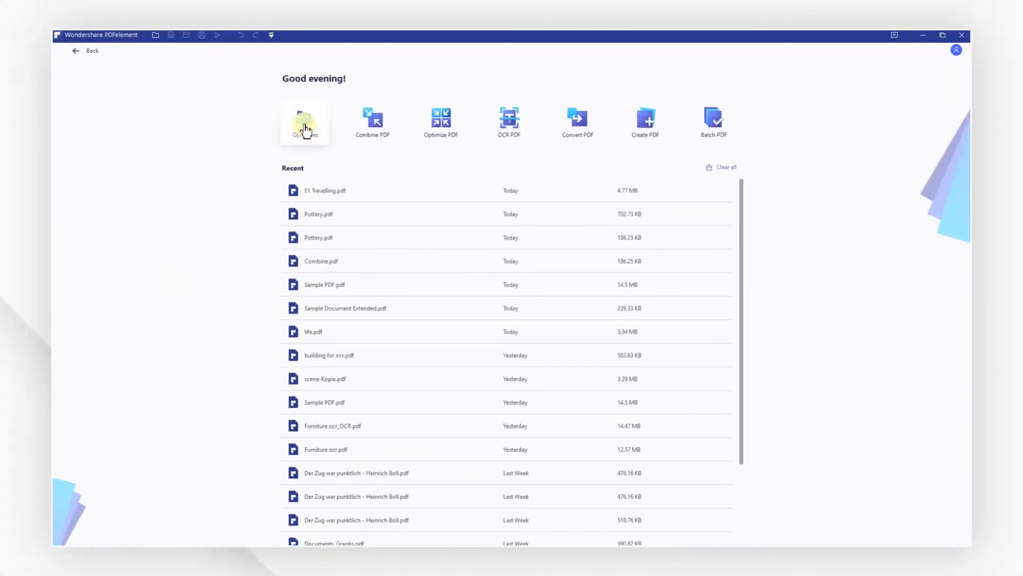
- Open Logistics.pdf from the Desktop
left_click(305, 128)
left_click(261, 120)
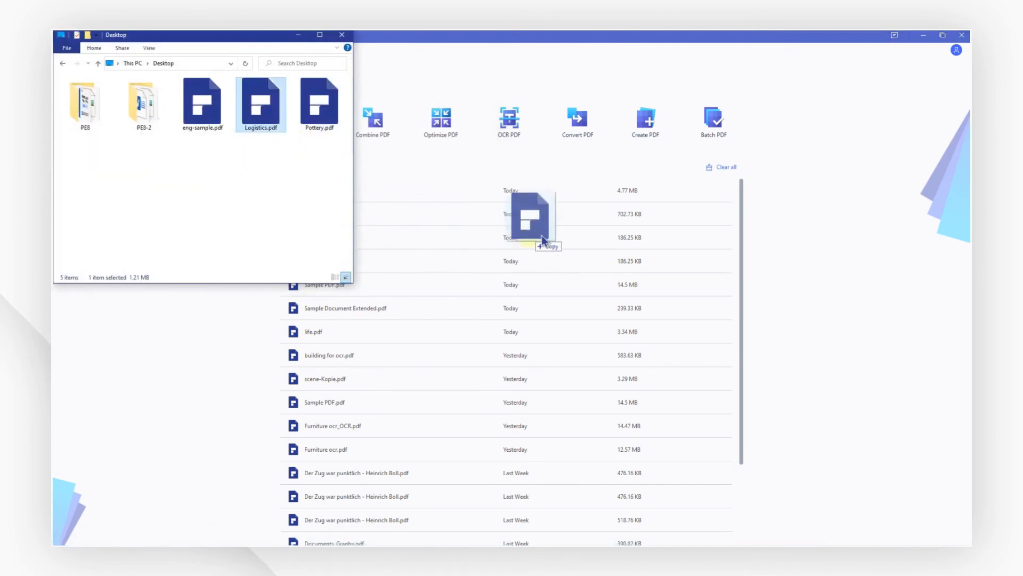
left_click_drag(542, 235, 823, 206)
scroll(959, 195, "down", 10)
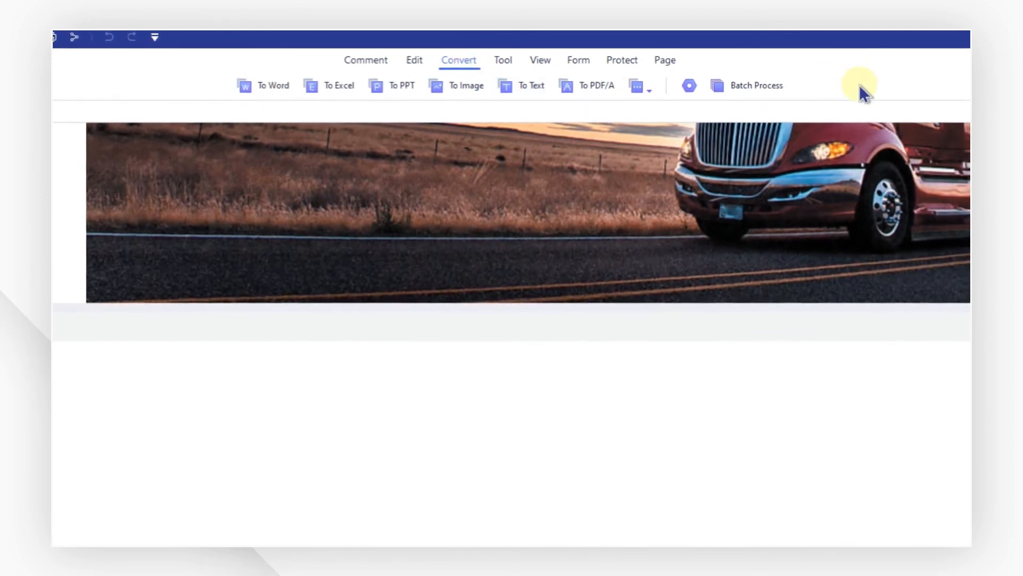
- Configure the PDF to Epub conversion with no book cover and OCR recognition for only scanned PDFs
left_click(692, 91)
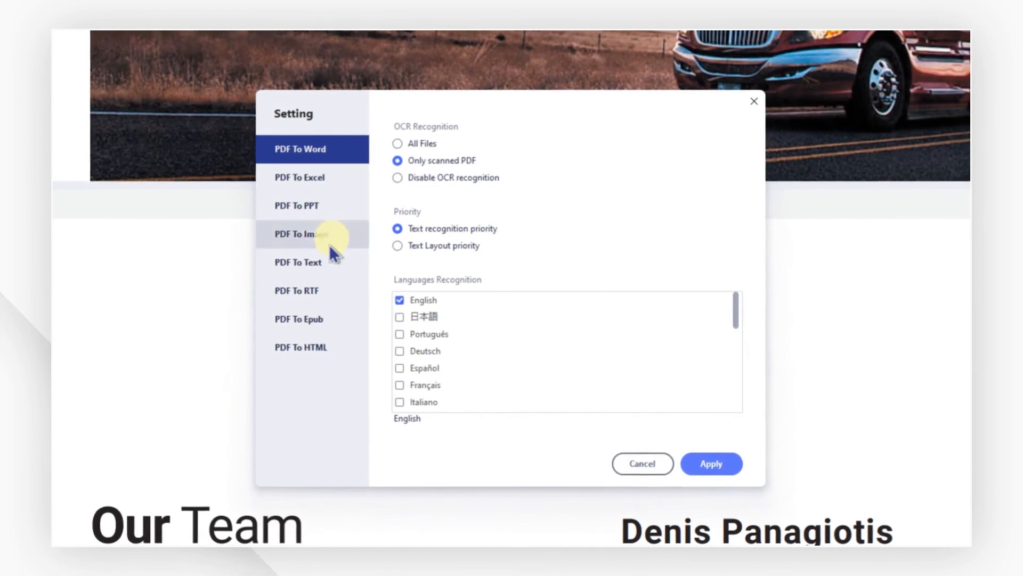
left_click(309, 327)
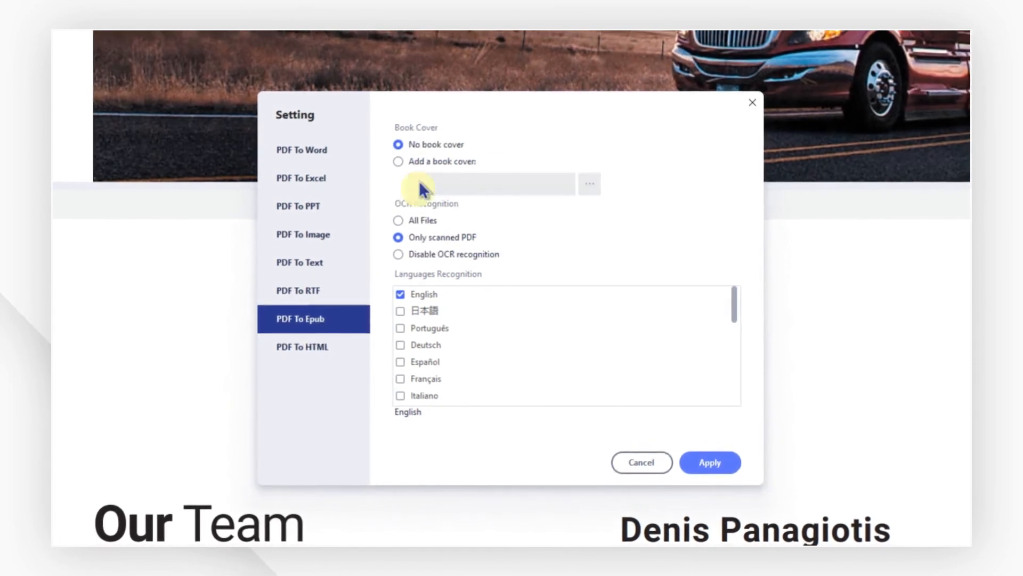
left_click(423, 158)
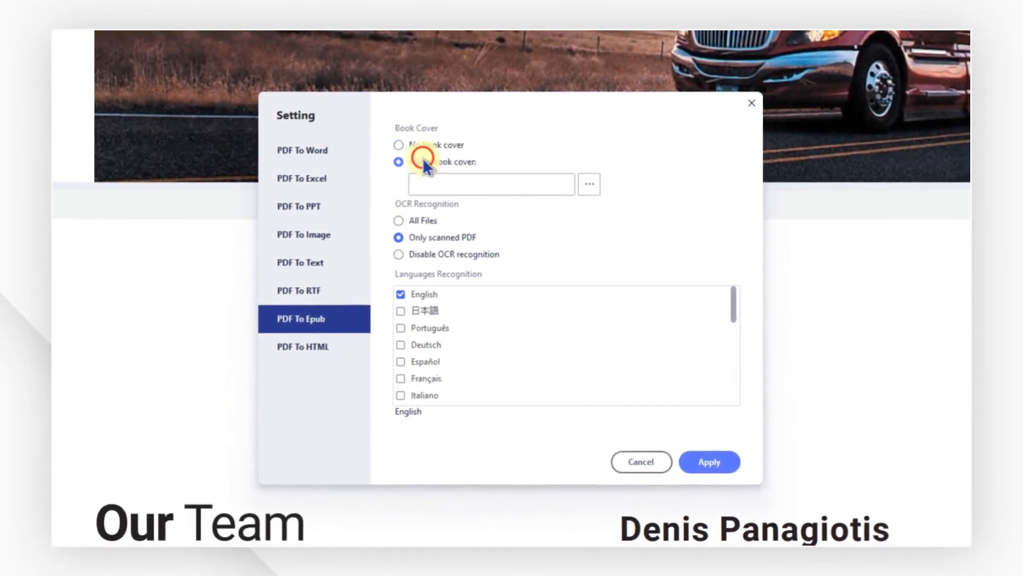
left_click(429, 146)
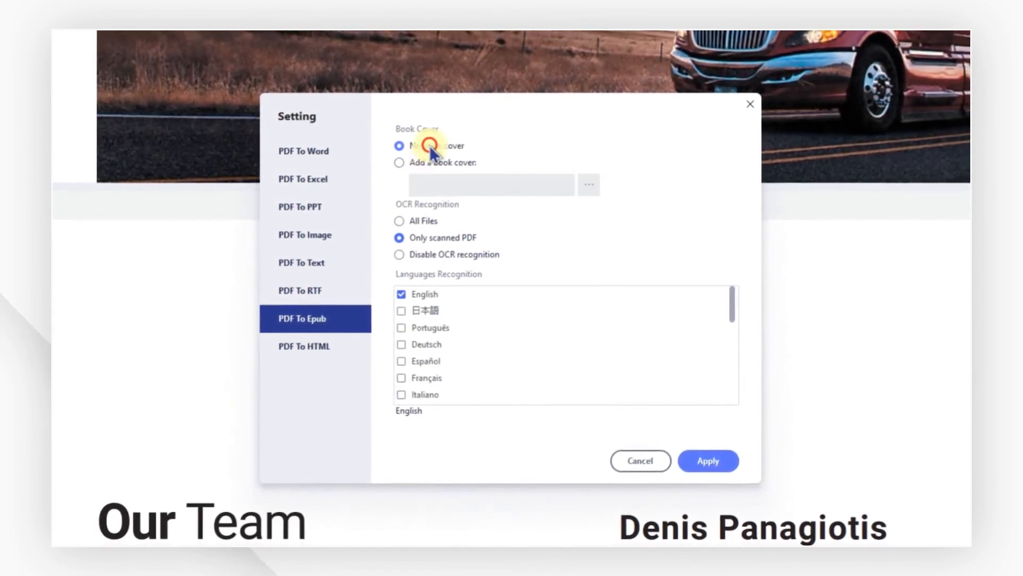
left_click(415, 254)
left_click(421, 239)
left_click(697, 453)
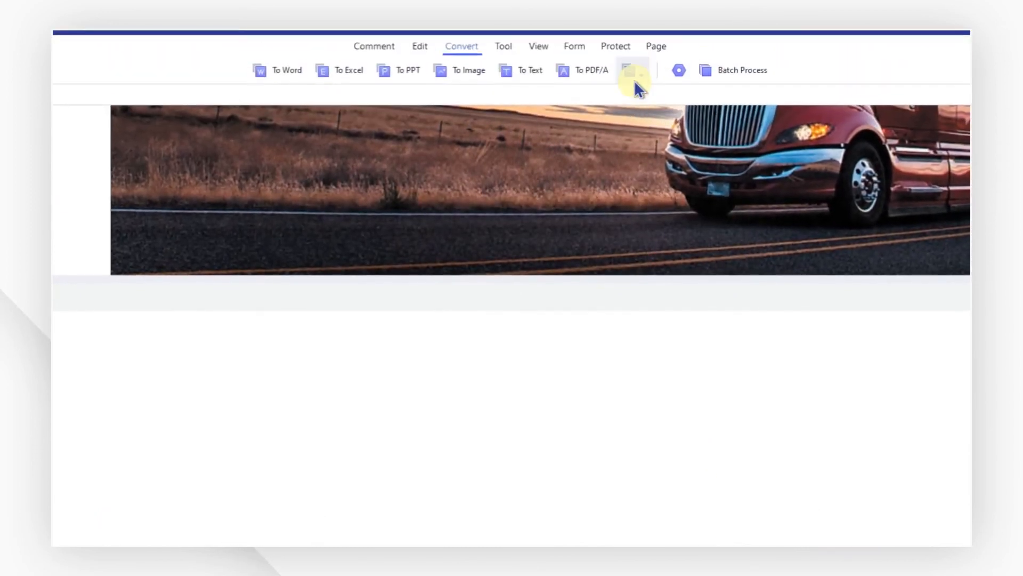
- Convert the logistics document to EPUB, output it as Logistics.epub on the Desktop, and dismiss the result
left_click(634, 80)
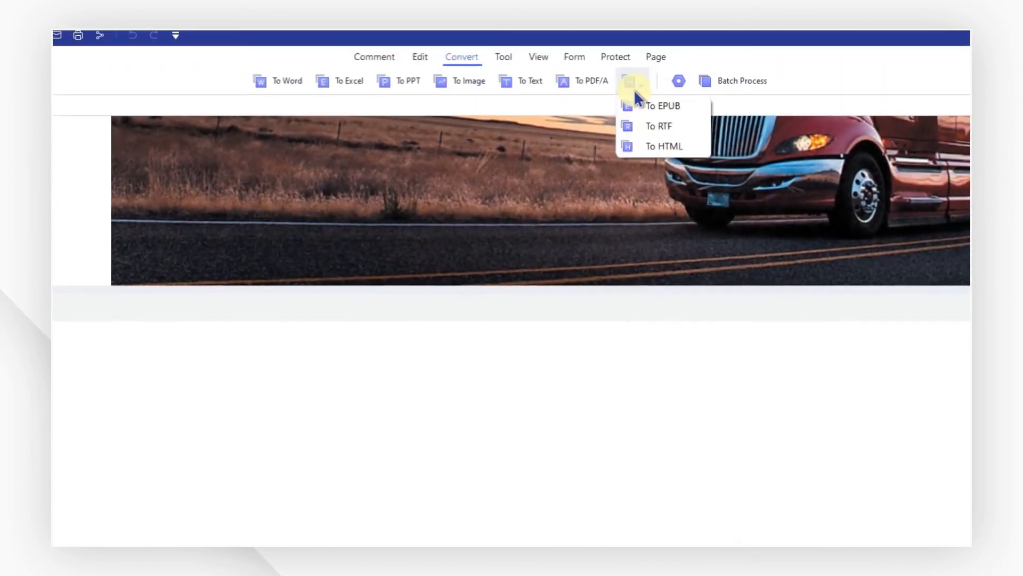
left_click(654, 93)
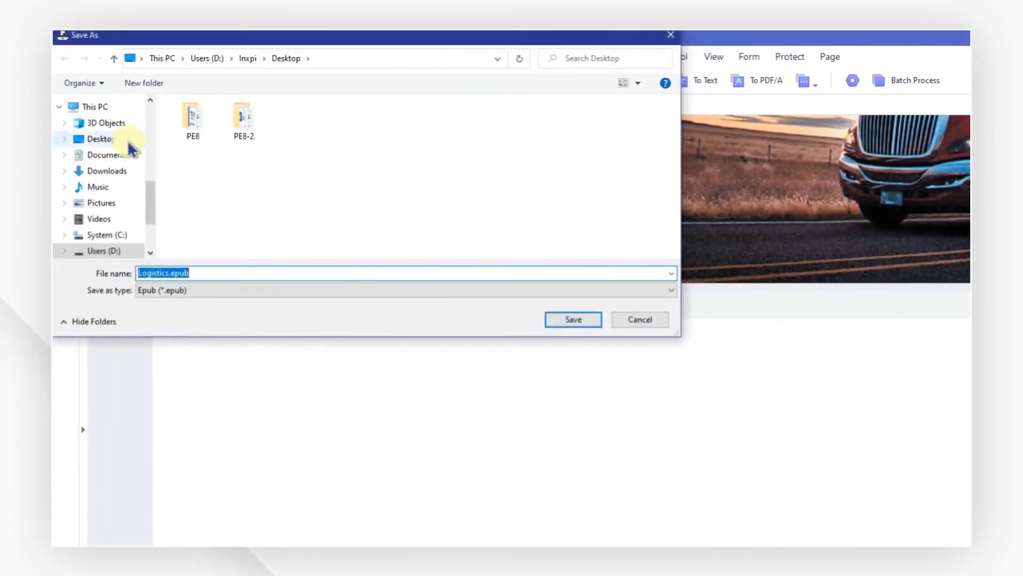
left_click(128, 140)
left_click(544, 318)
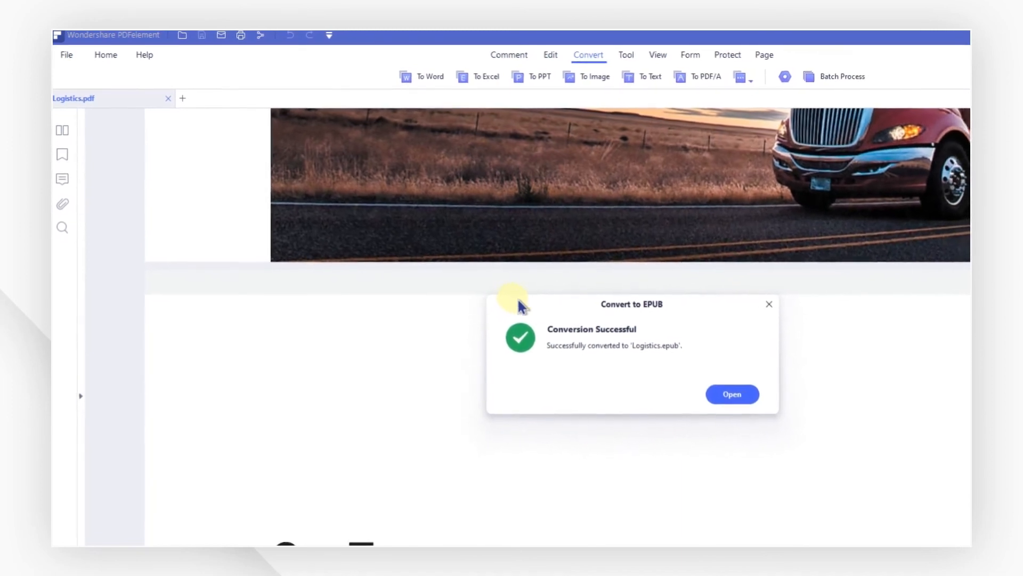
left_click(761, 304)
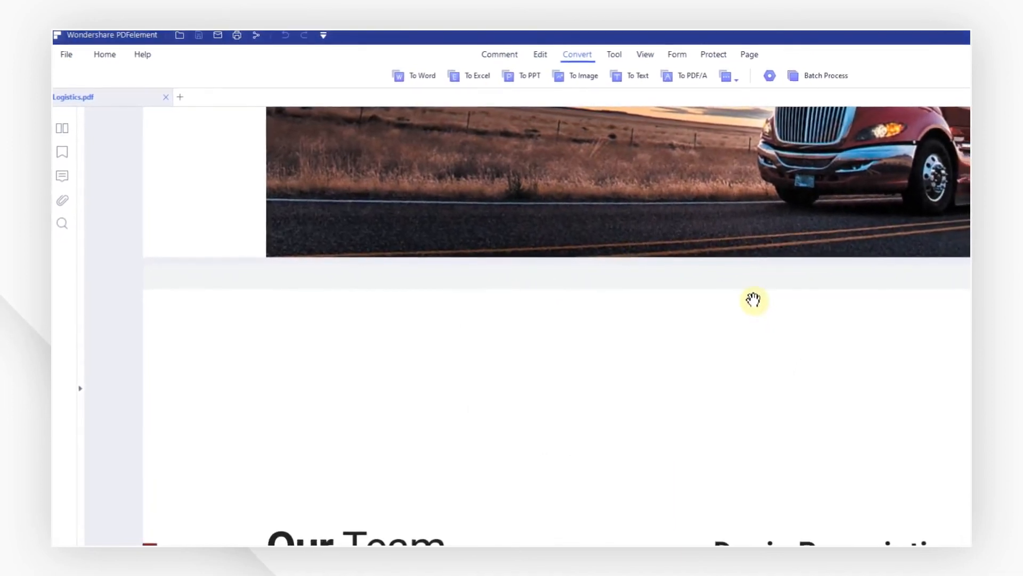
- Return to the start page, start a batch conversion, and add Pottery.pdf, eng-sample.pdf and Logistics.pdf from the Desktop
left_click(109, 60)
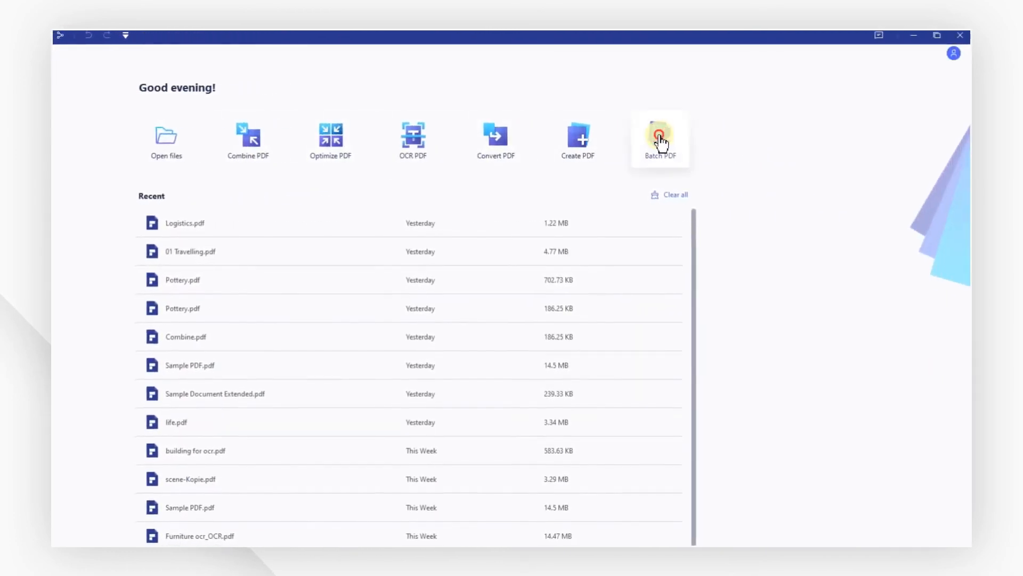
left_click(660, 142)
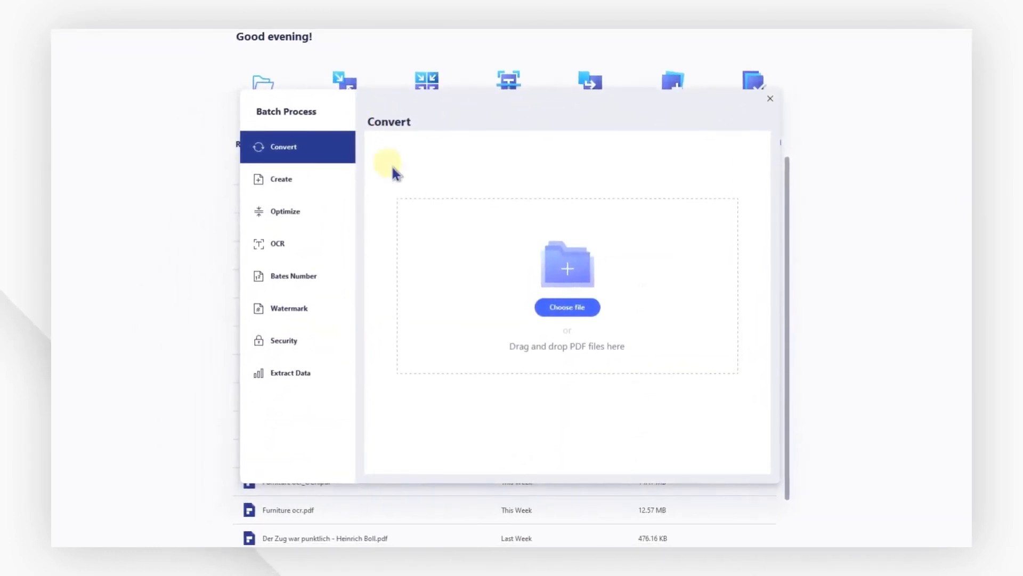
left_click(549, 308)
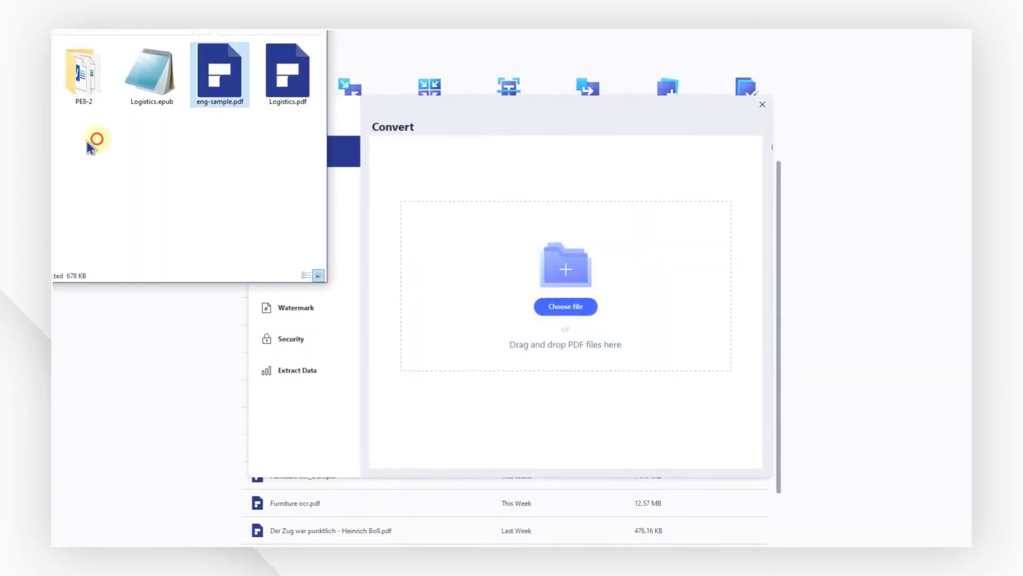
left_click_drag(91, 146, 564, 282)
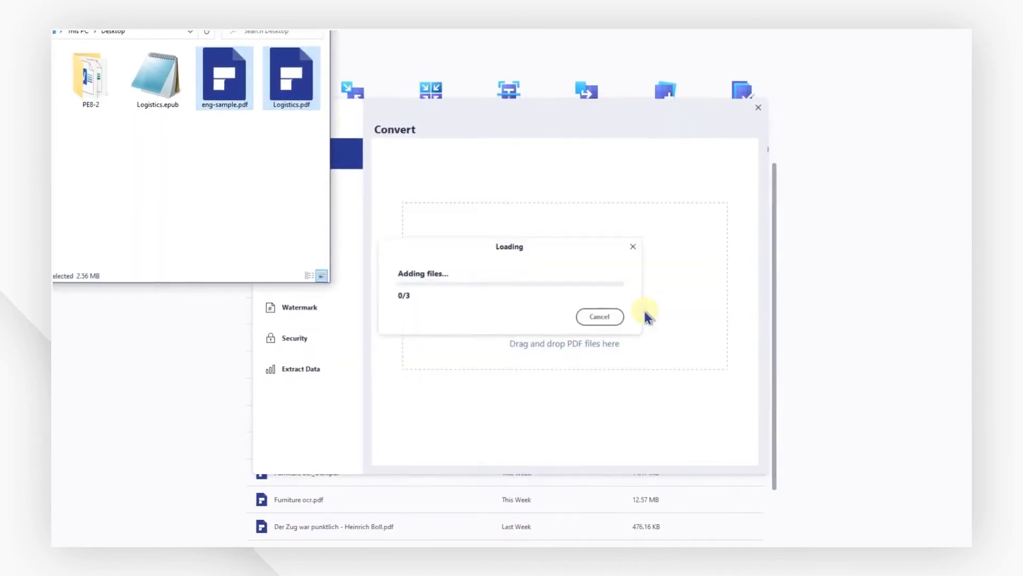
- Set the batch output format to Epub, look through the output folder choices without picking one, and run the conversion
left_click(513, 404)
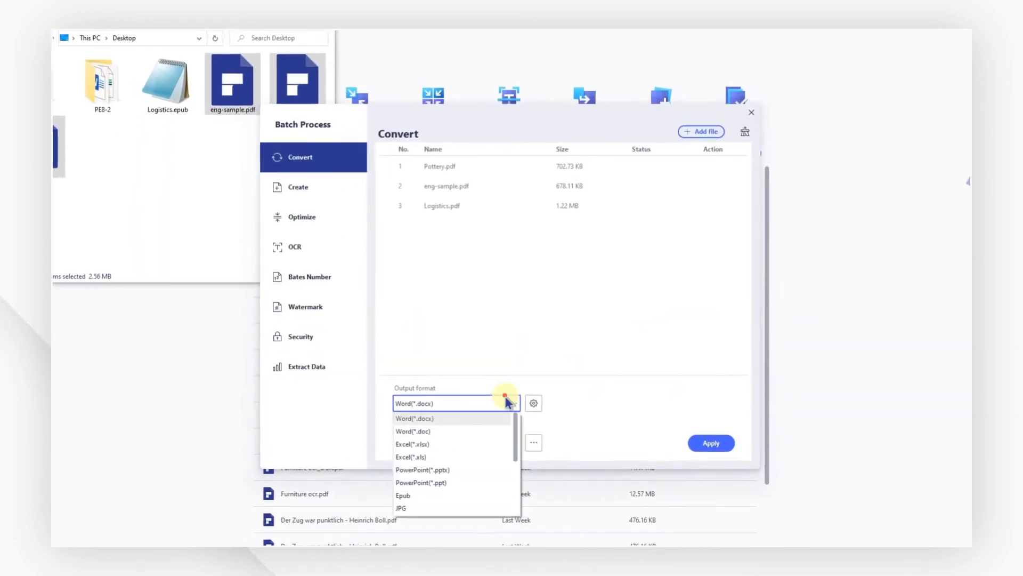
left_click(462, 487)
left_click(533, 438)
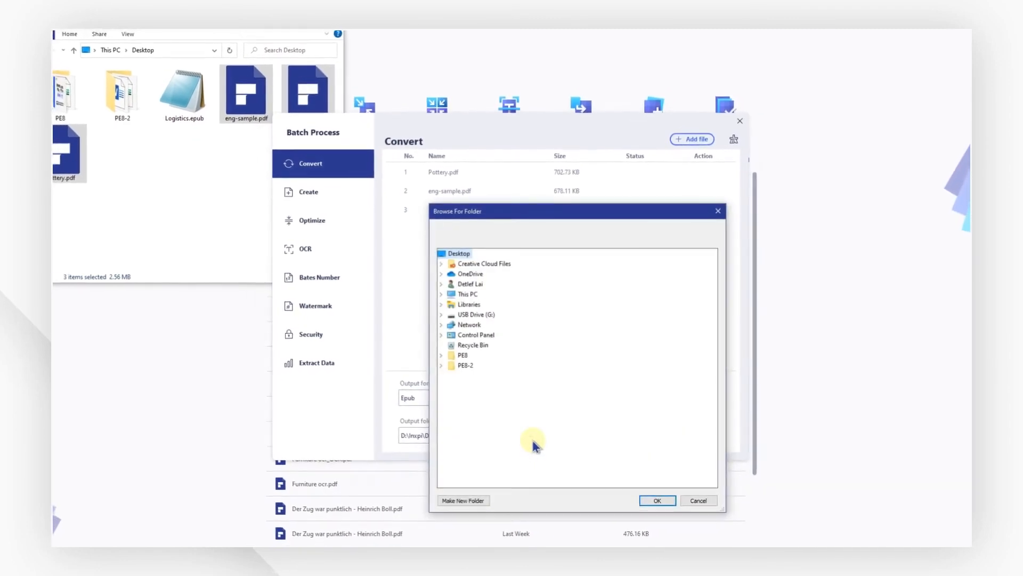
key("Escape")
left_click(680, 431)
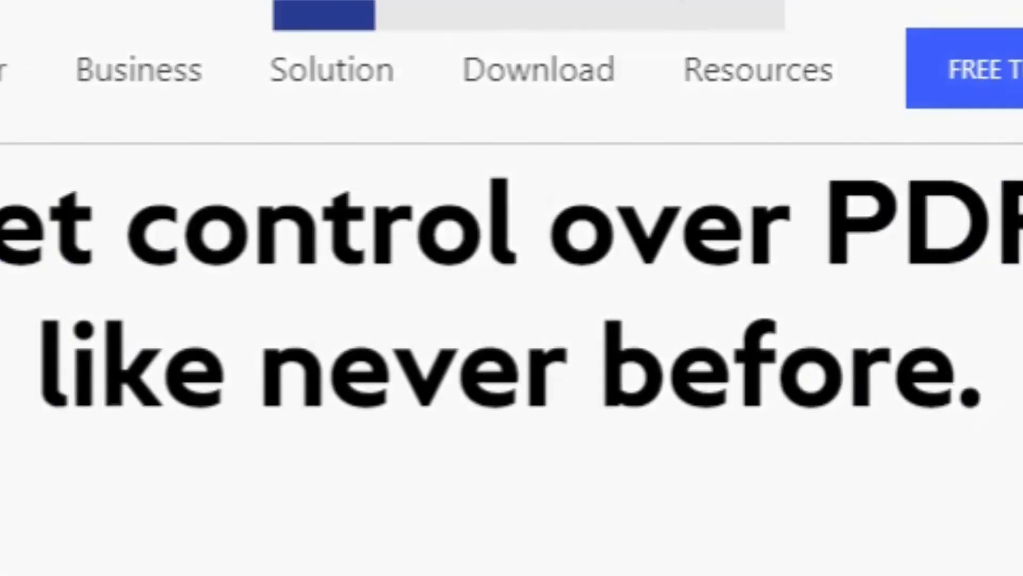
- Capture a screenshot of the Wondershare PDFelement web page and save it as a PNG image from Snip & Sketch
key("super+shift+s")
key("Escape")
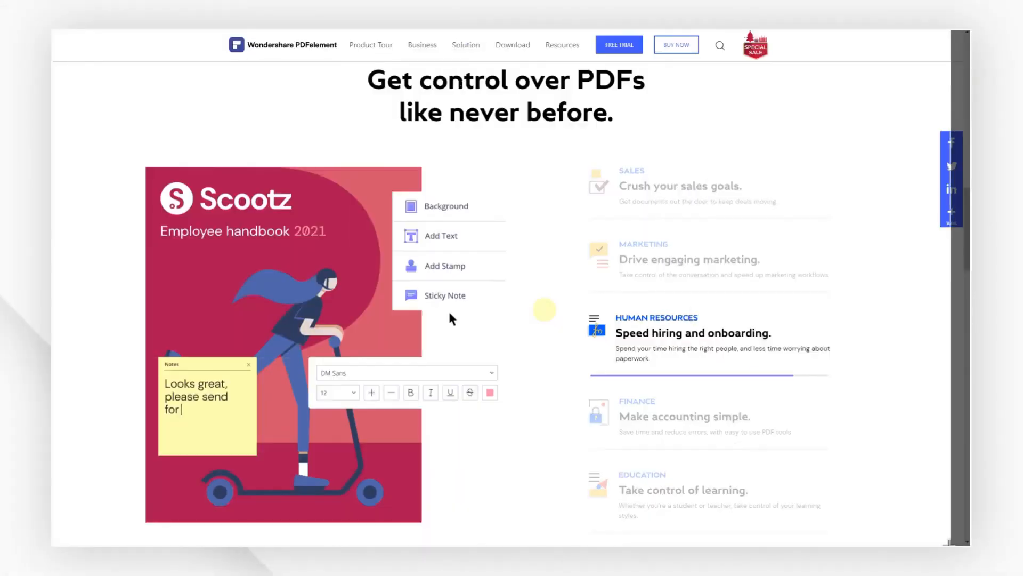
left_click(799, 421)
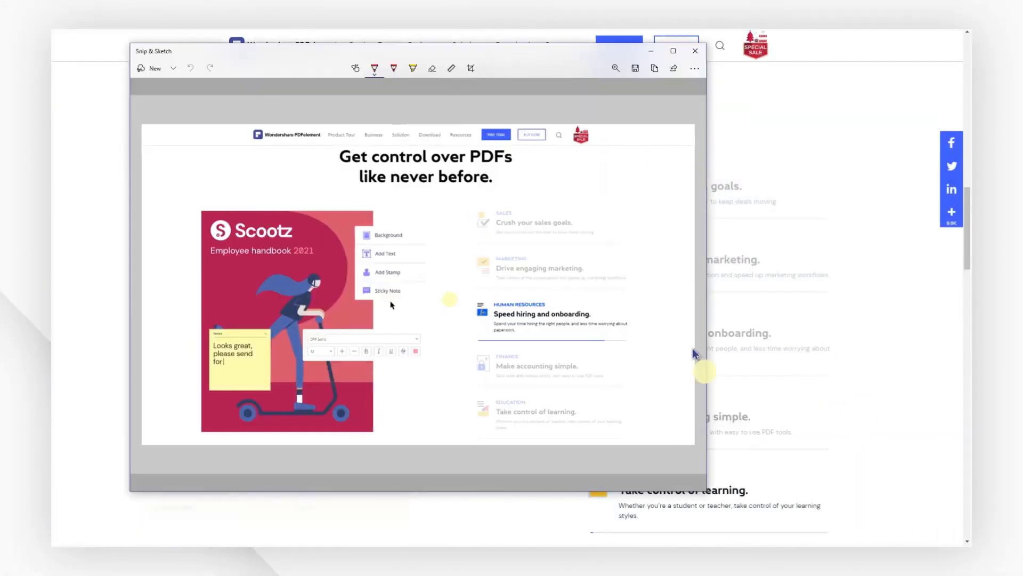
left_click(633, 69)
key("Return")
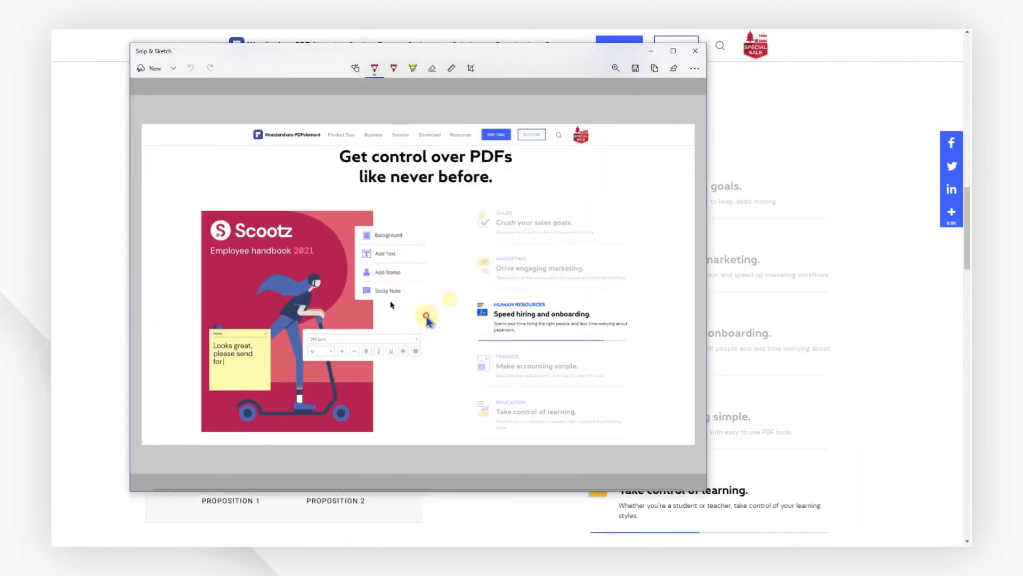
- Switch to PDFelement and open Screenshot 2021-01-15 000615.png from the Desktop as a PDF
key("alt+Tab")
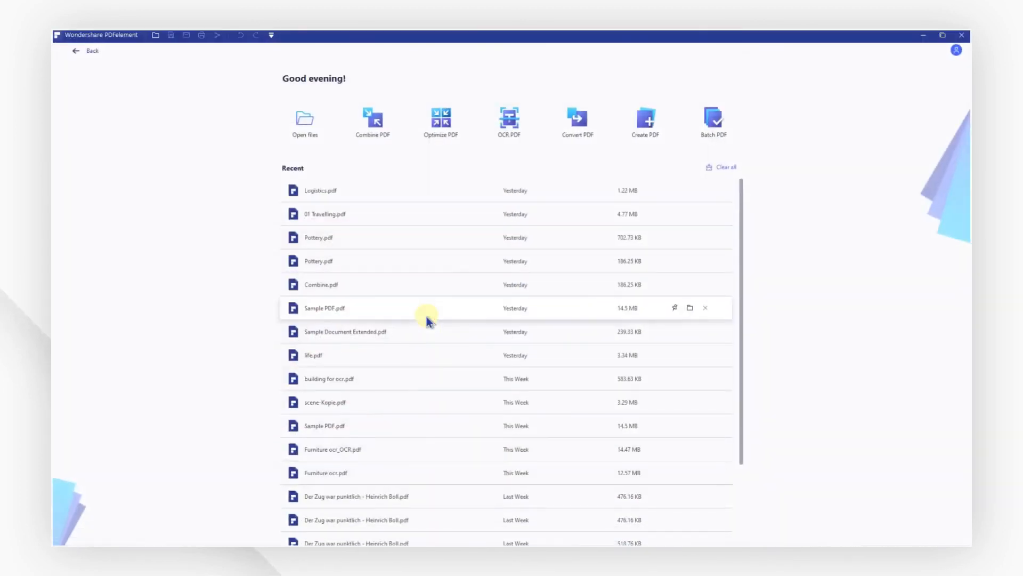
key("super+e")
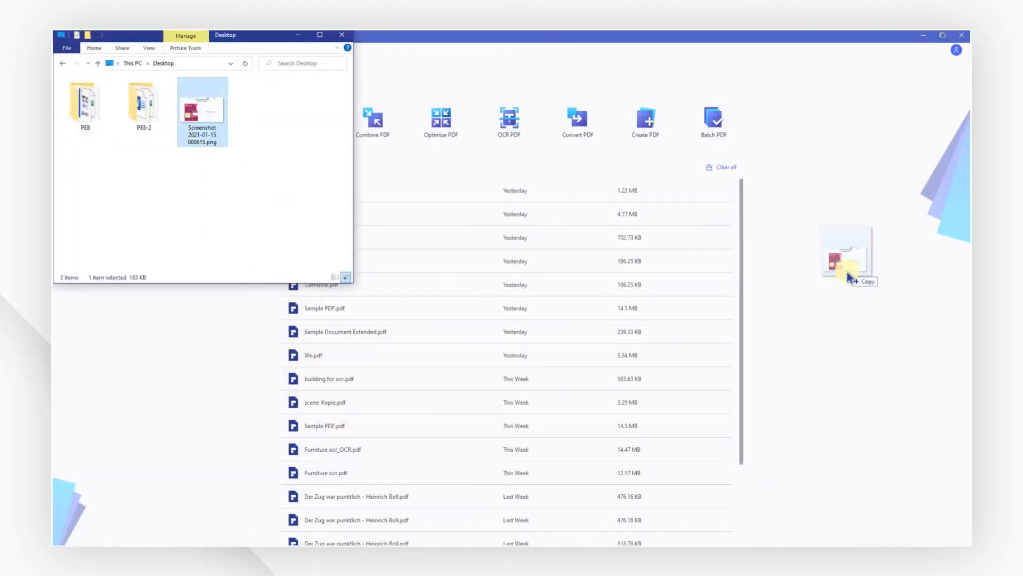
left_click_drag(847, 273, 847, 272)
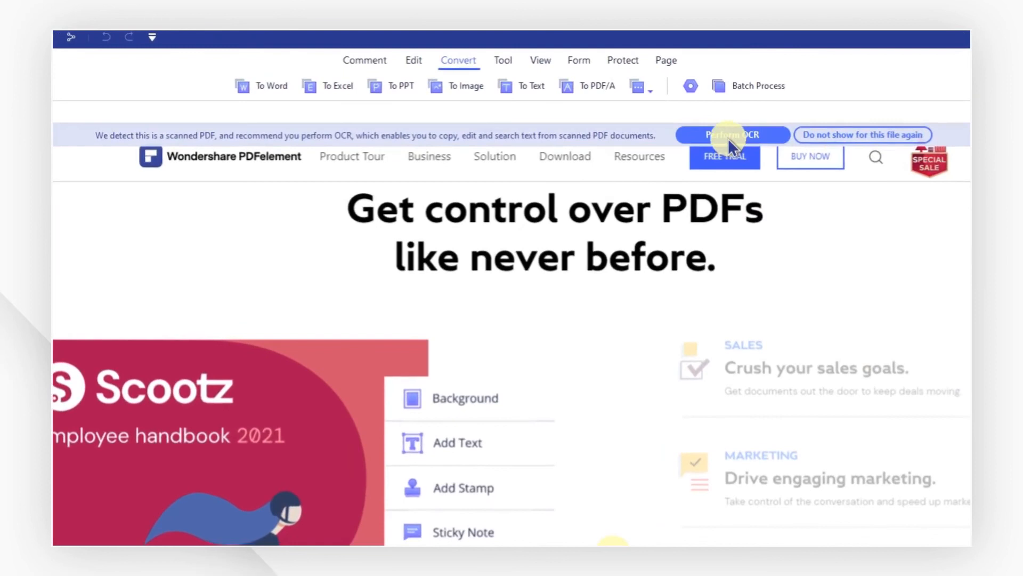
- Run OCR on the current page of the screenshot PDF without saving it first, scanning to editable text with English as the document language
left_click(728, 136)
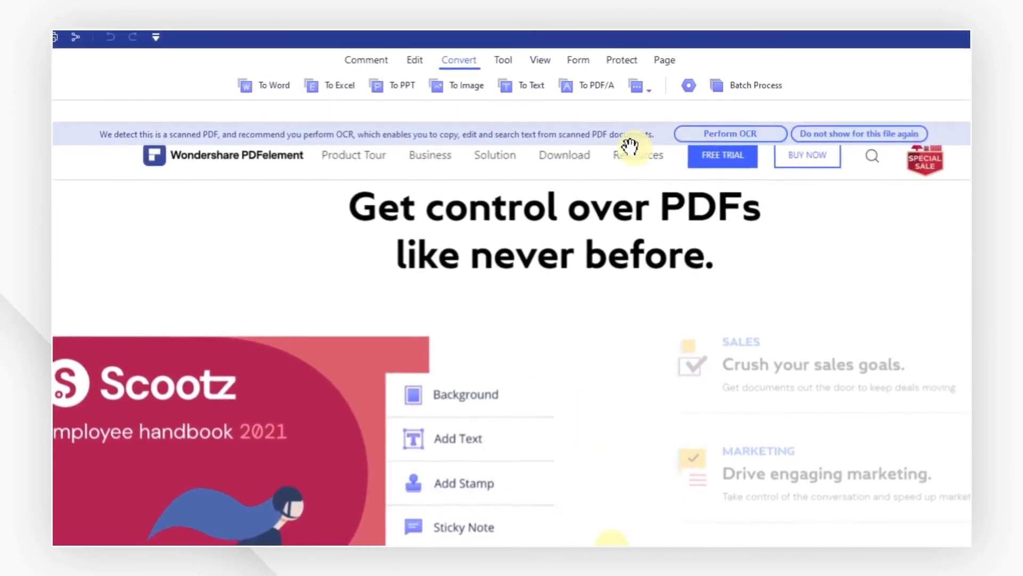
left_click(501, 59)
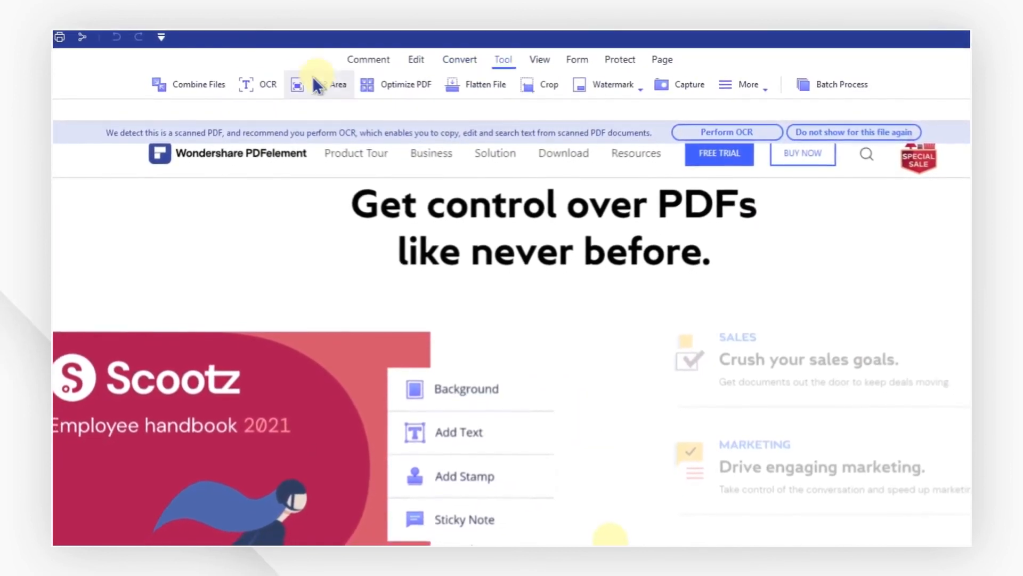
left_click(267, 84)
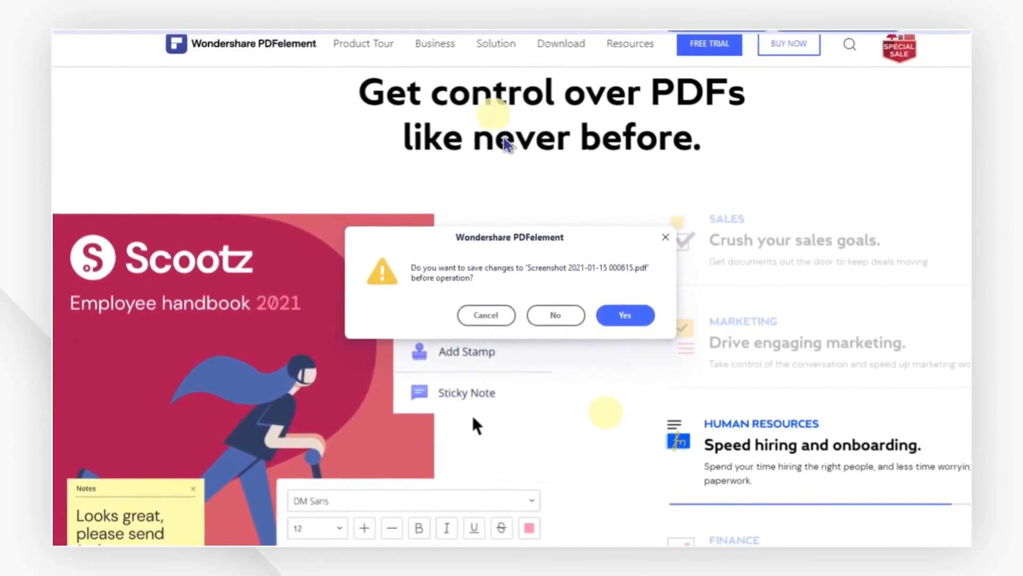
left_click(549, 315)
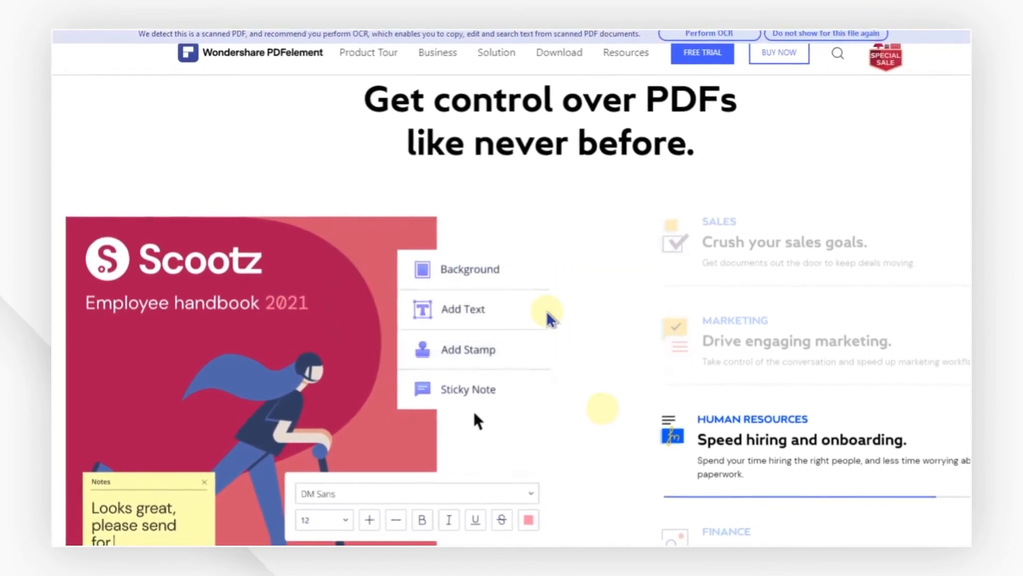
left_click(500, 358)
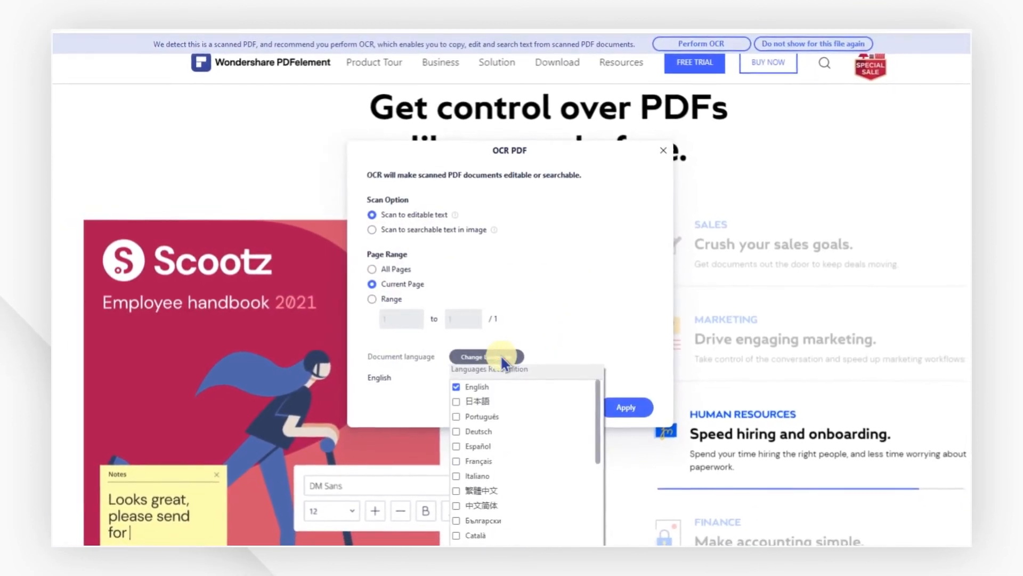
left_click(504, 379)
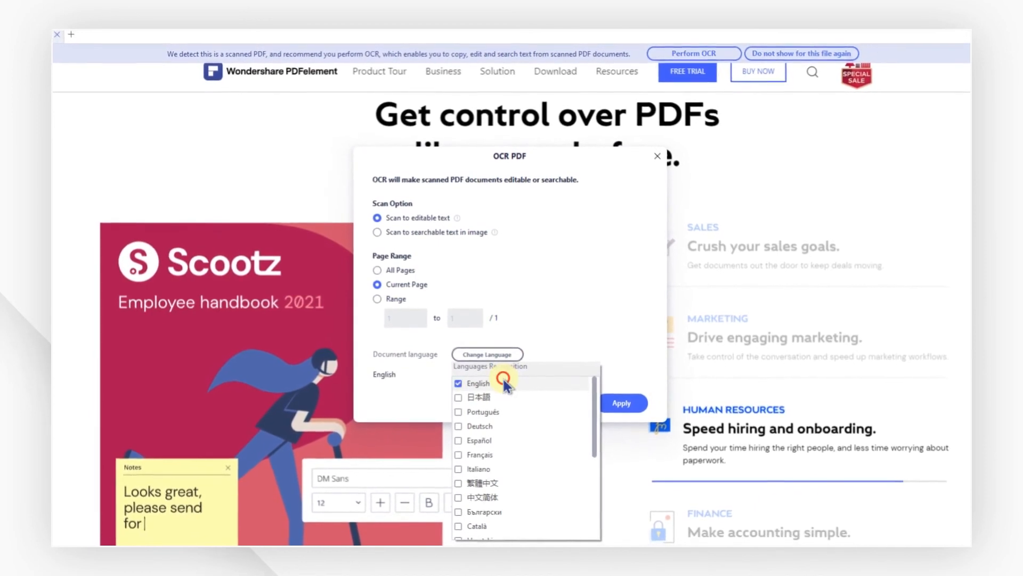
left_click(565, 351)
left_click(619, 400)
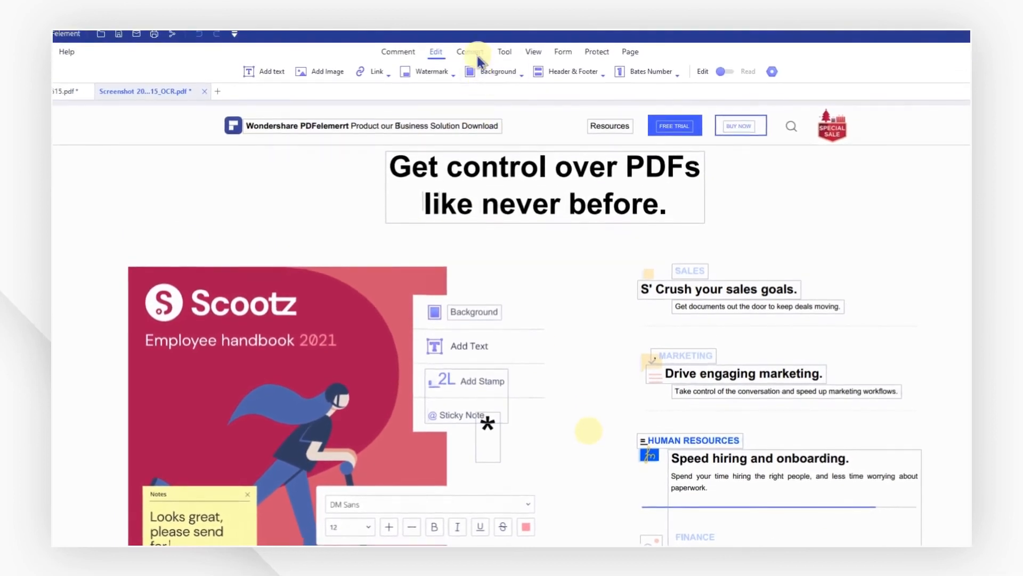
- Convert the OCR version of the screenshot PDF to a Word document on the Desktop, declining to save its changes first
left_click(475, 48)
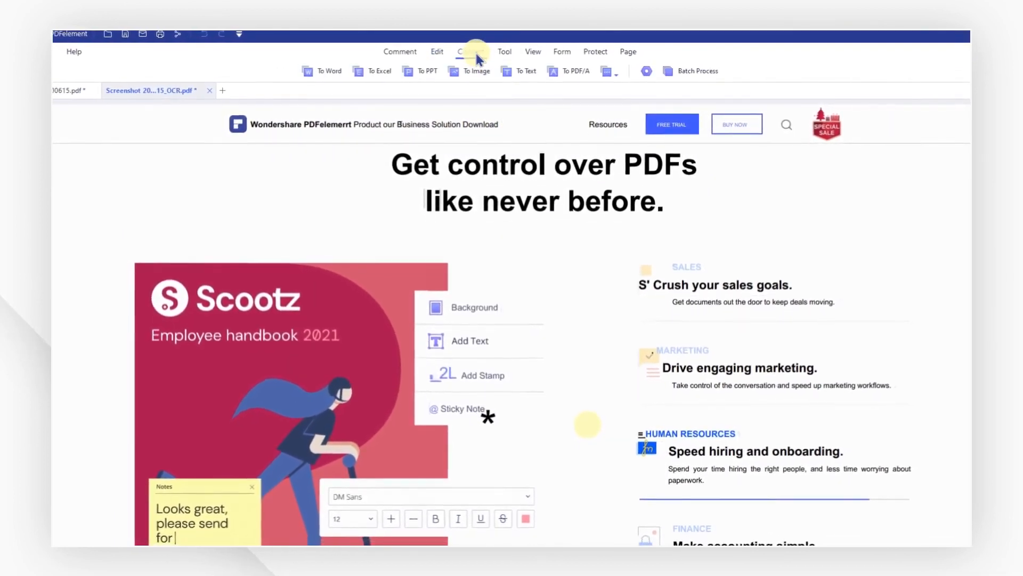
left_click(340, 66)
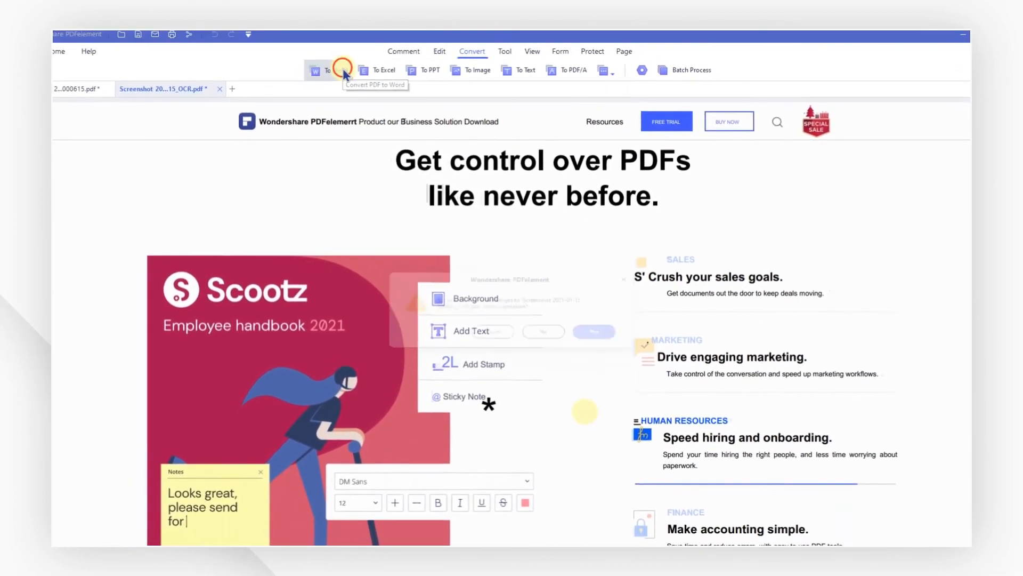
left_click(532, 325)
left_click(424, 253)
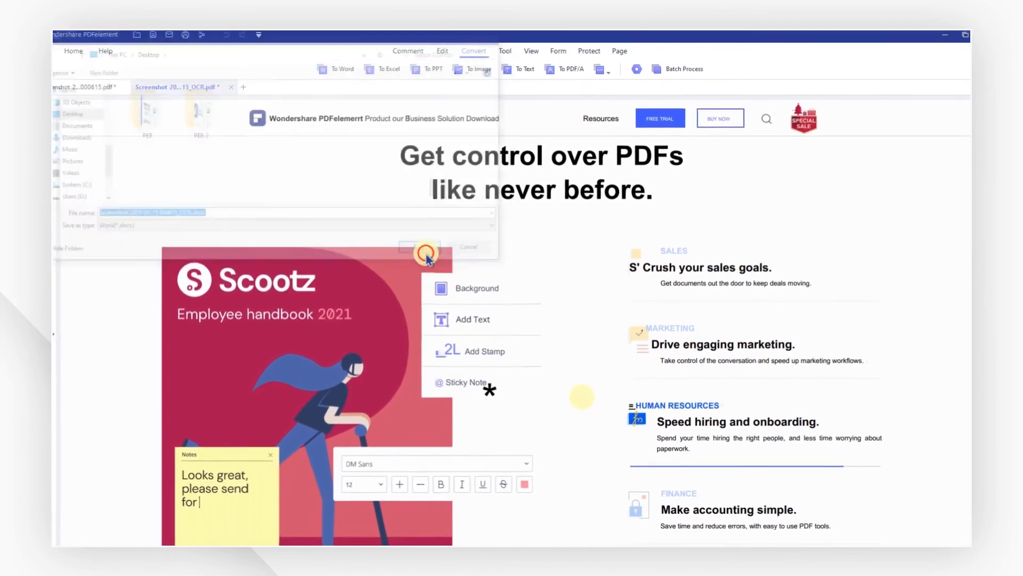
left_click(572, 324)
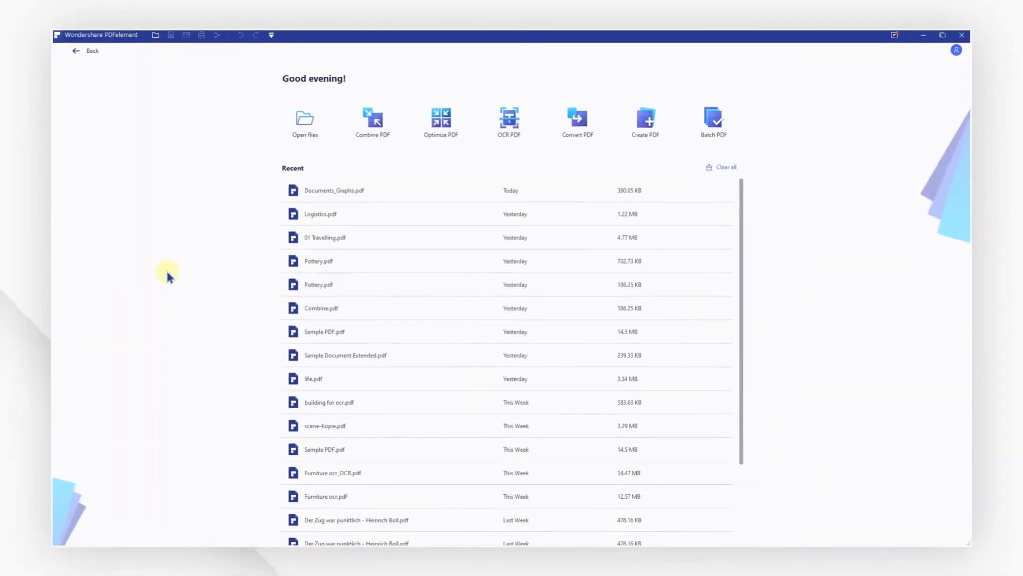
- Open the protected Documents_Graphs.pdf from the file explorer and enter its document open password
left_click(295, 136)
key("Escape")
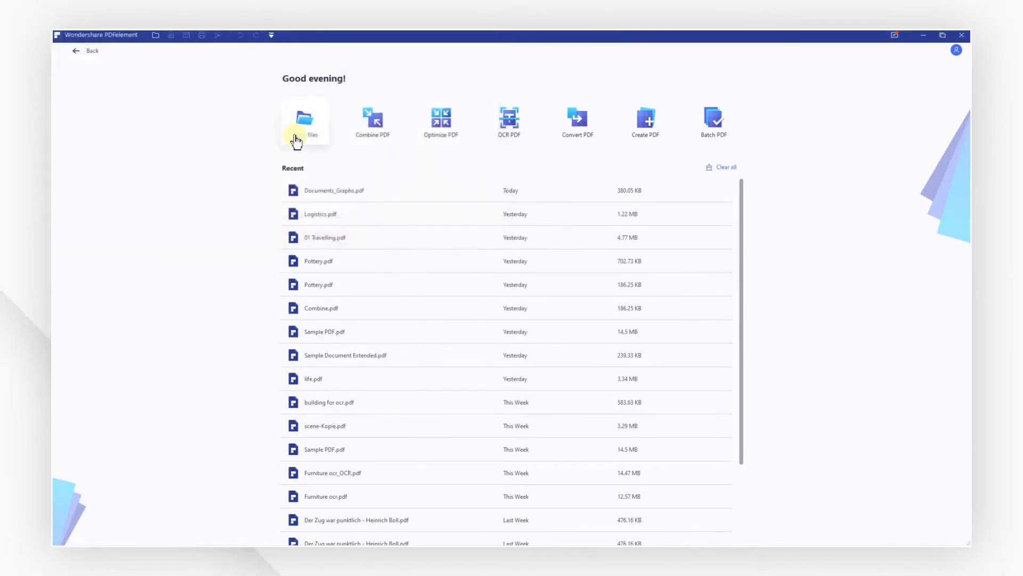
key("super+e")
left_click_drag(208, 122, 854, 289)
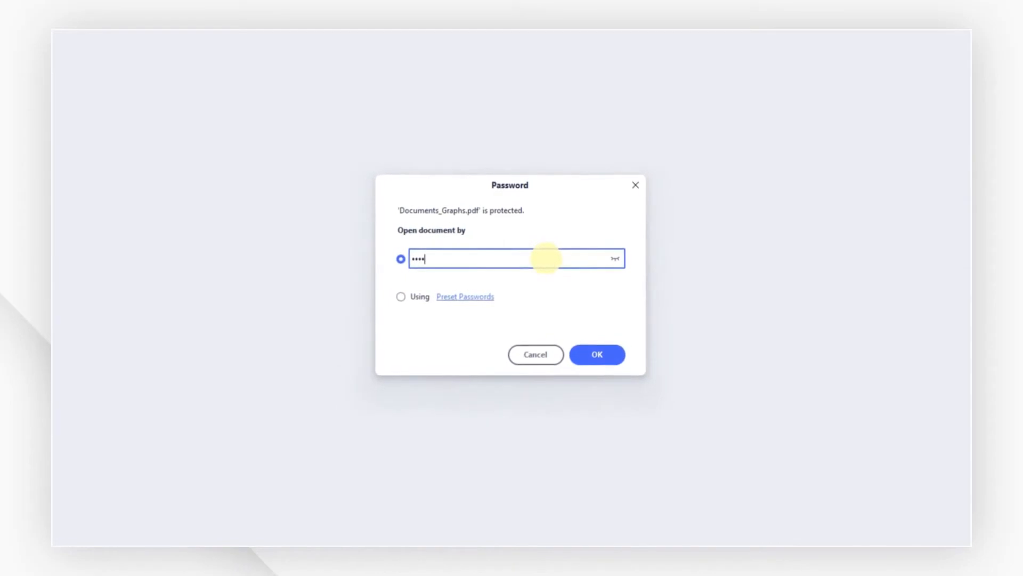
left_click(594, 353)
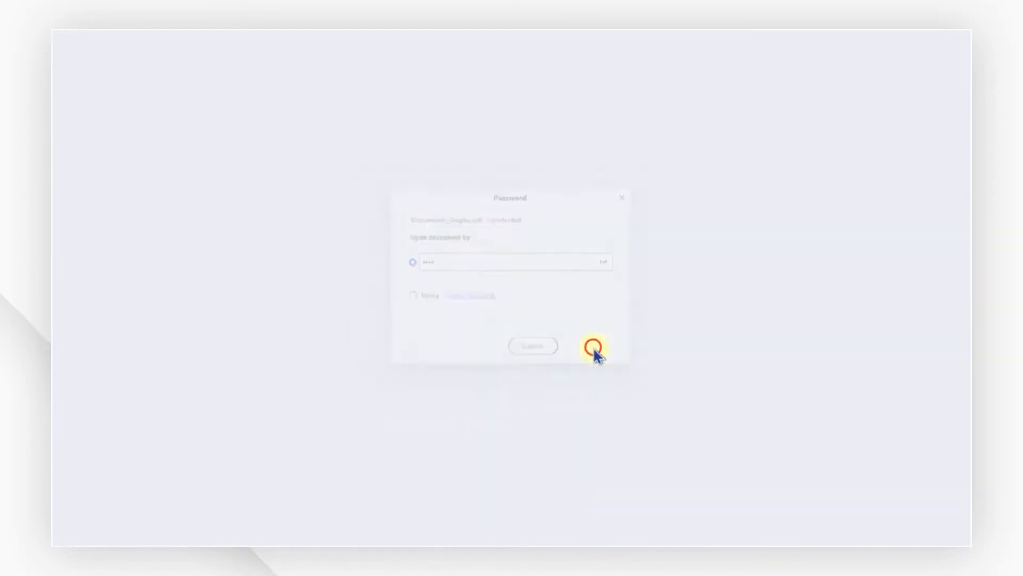
- Convert Documents_Graphs.pdf to a Word document without enabling editing, and dismiss the conversion dialog
left_click(463, 58)
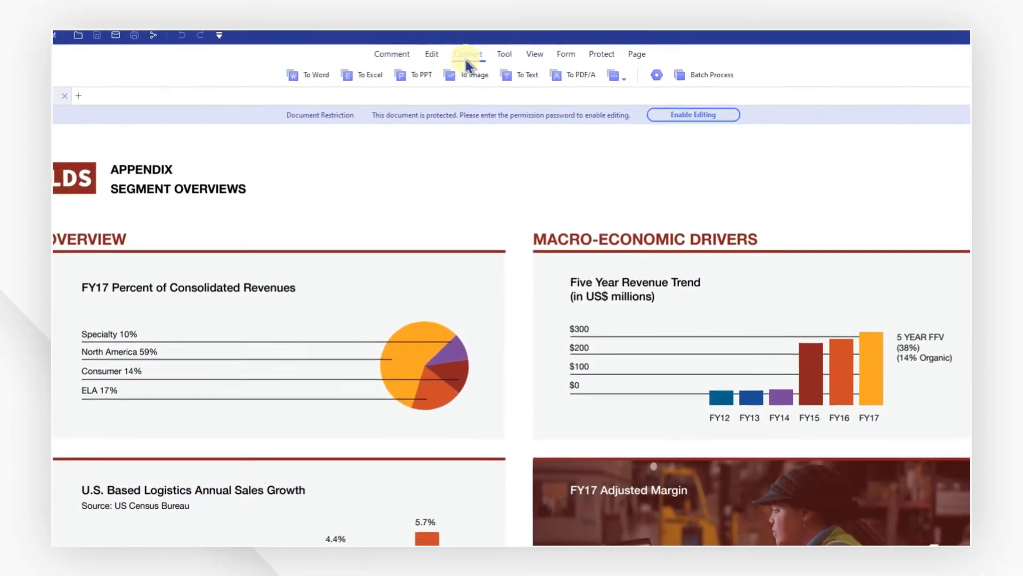
left_click(316, 80)
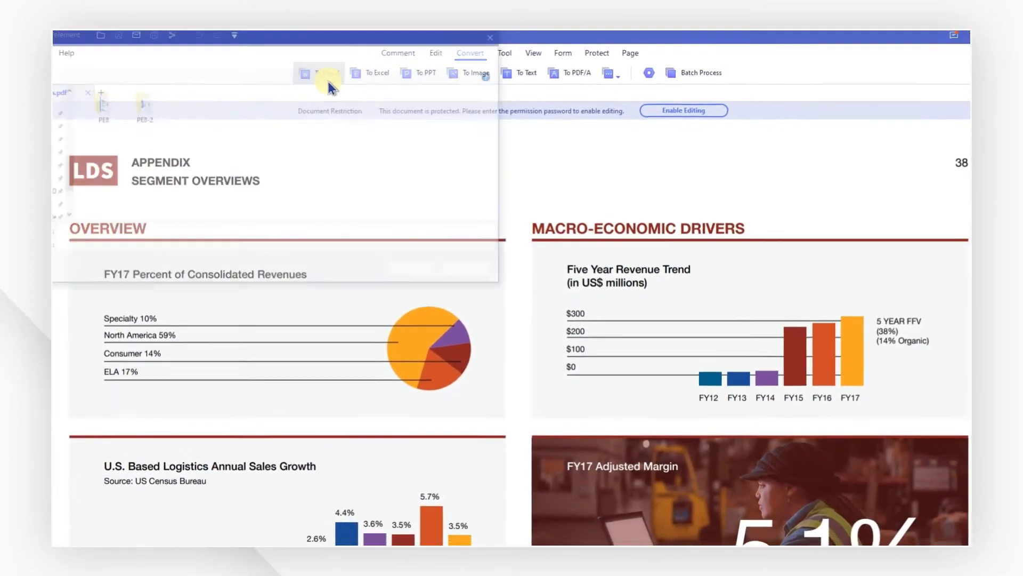
left_click(421, 259)
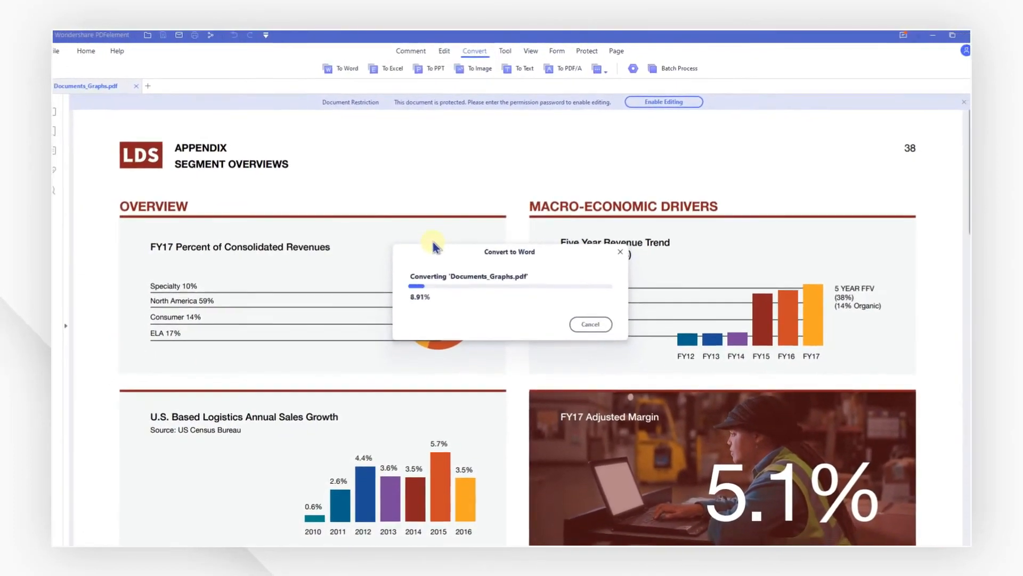
left_click(600, 316)
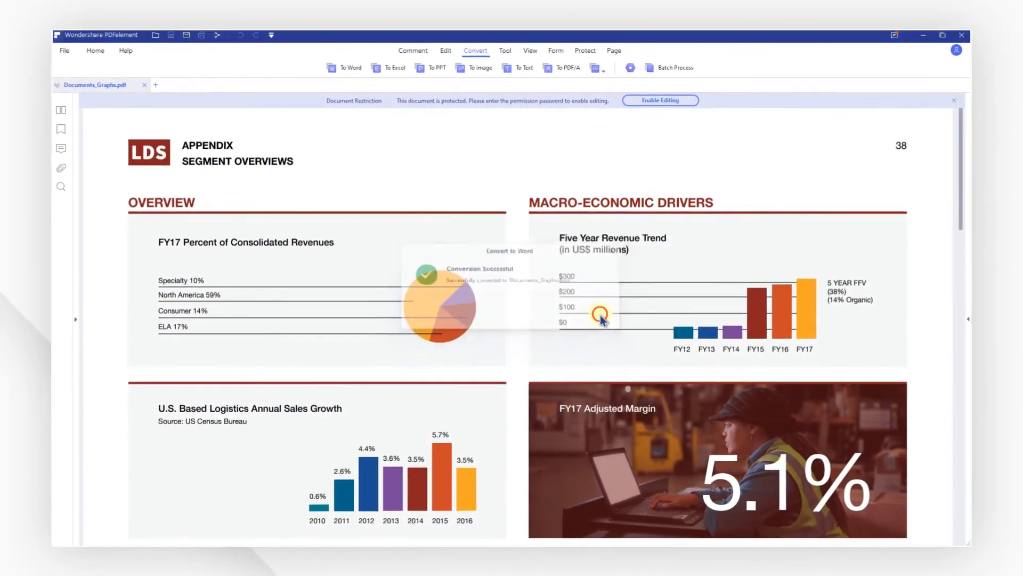